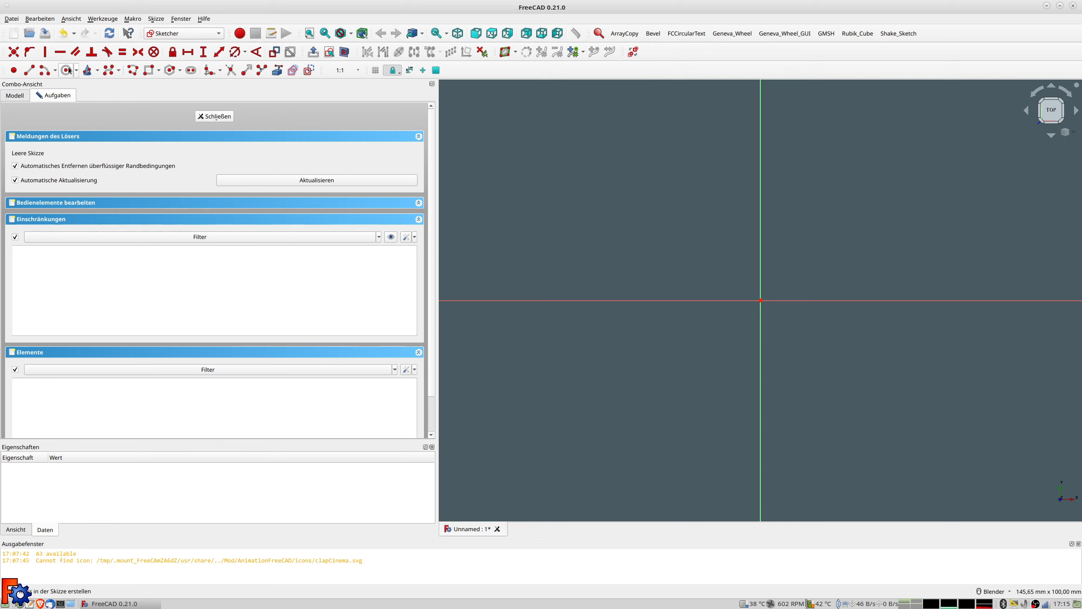
Step: Draw two concentric circles centred on the sketch origin, the outer one about 44 mm in diameter
{"action": "left_click", "coordinate": [761, 300]}
{"action": "left_click", "coordinate": [710, 218]}
{"action": "left_click", "coordinate": [760, 300]}
{"action": "left_click", "coordinate": [745, 241]}
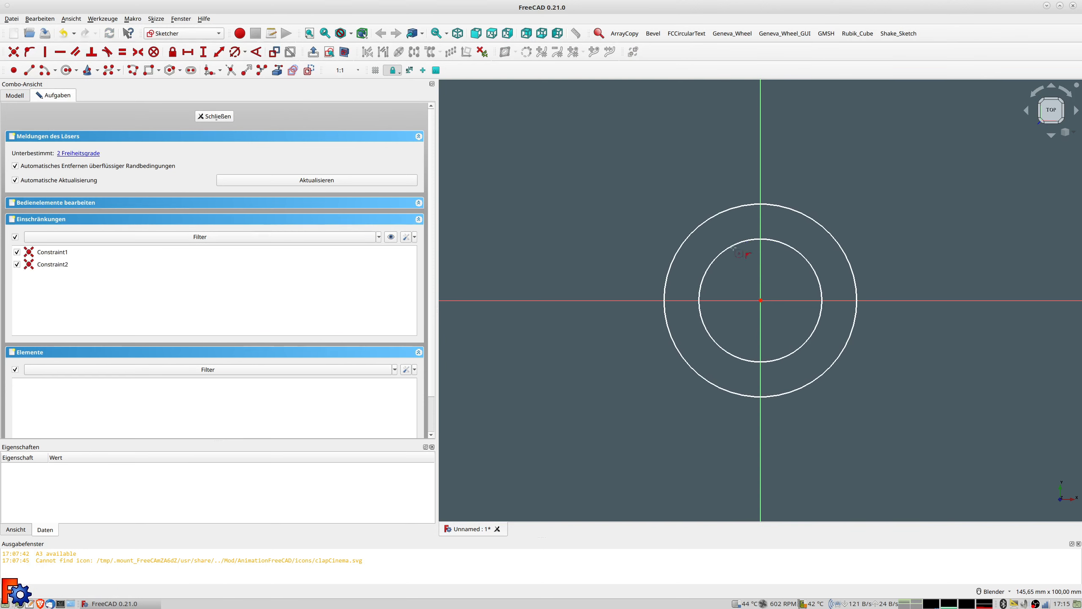
Step: Constrain the inner circle's diameter to 30 mm
{"action": "left_click", "coordinate": [746, 243]}
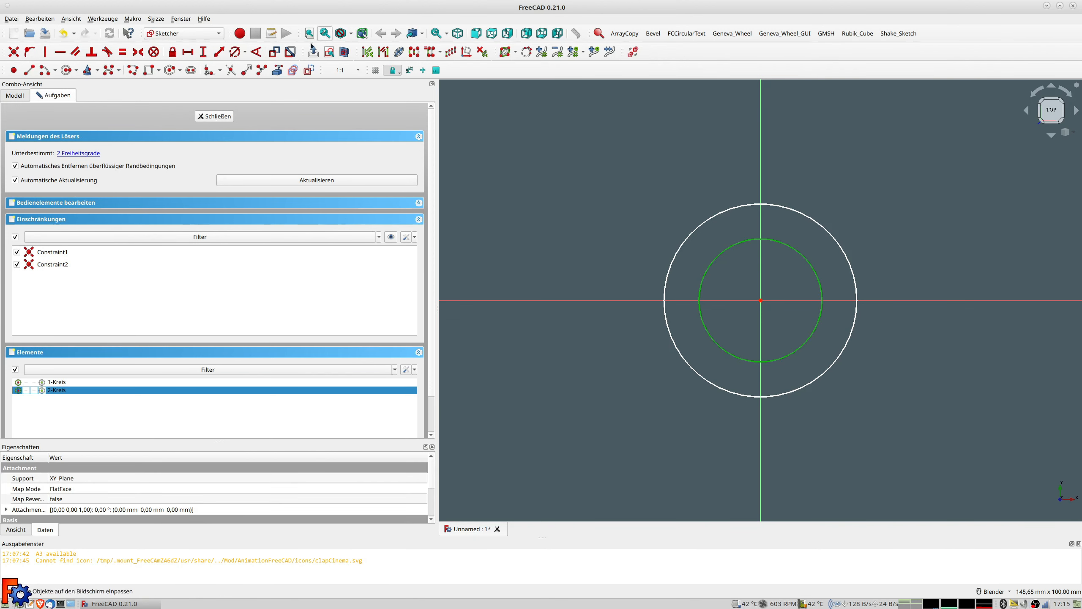
{"action": "left_click", "coordinate": [236, 52]}
{"action": "type", "text": "30"}
{"action": "key", "text": "Return"}
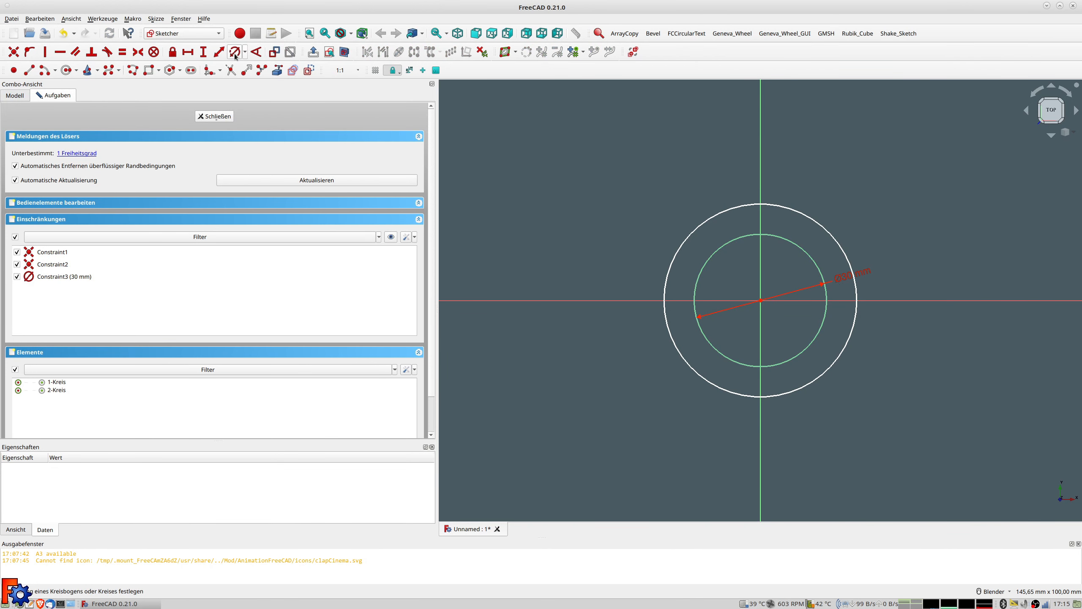
Step: Constrain the outer circle's diameter to 36 mm and close the sketch
{"action": "left_click", "coordinate": [741, 209]}
{"action": "left_click", "coordinate": [234, 52]}
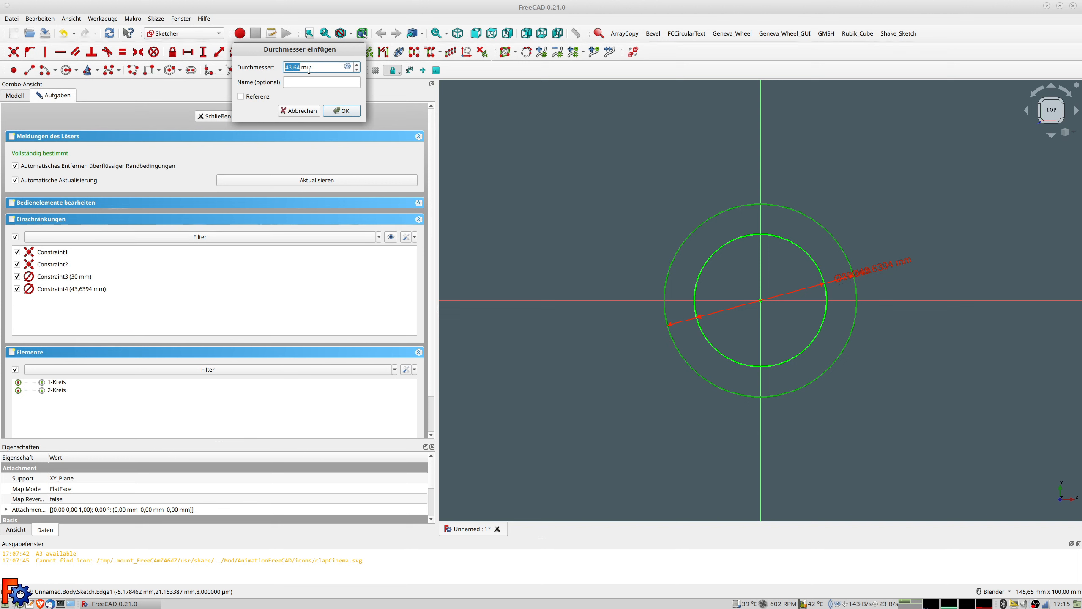
{"action": "type", "text": "36"}
{"action": "key", "text": "Return"}
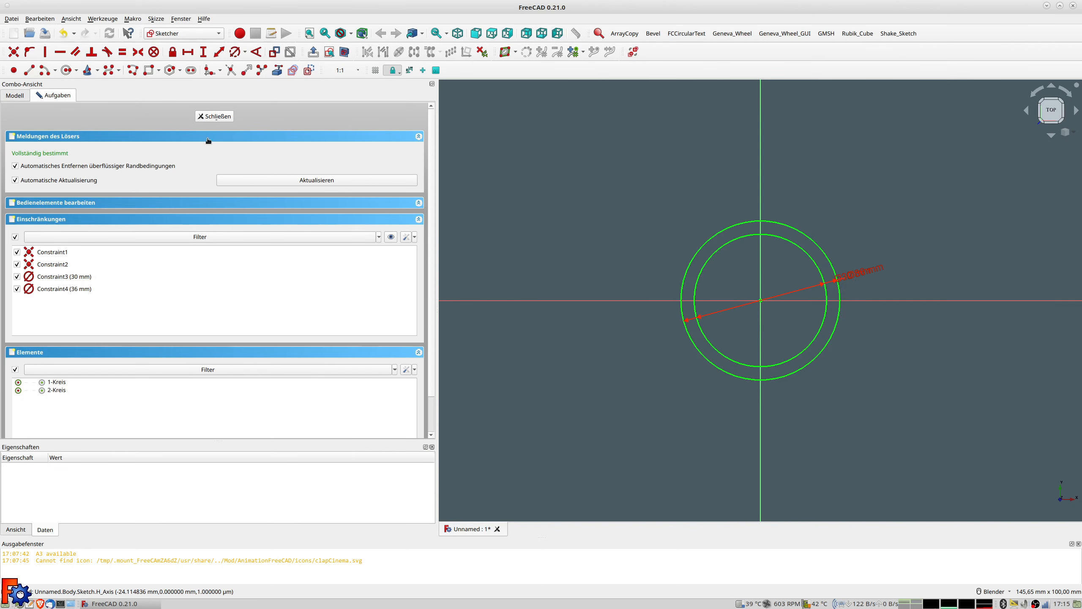
{"action": "left_click", "coordinate": [214, 117]}
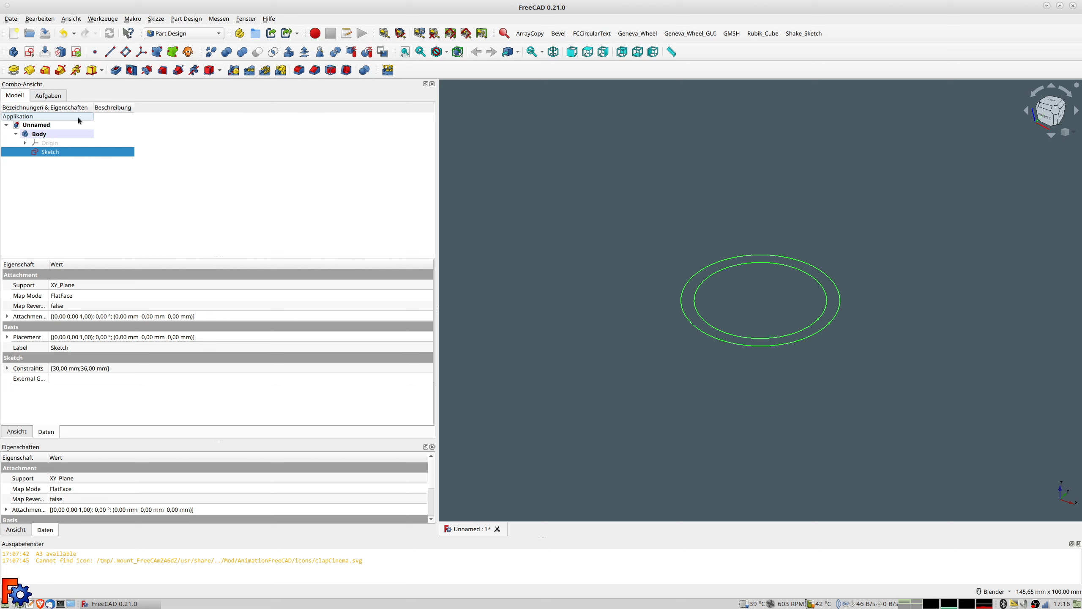
Step: Create a datum plane attached to the XY plane with a 50 mm offset in the z direction
{"action": "left_click", "coordinate": [25, 142]}
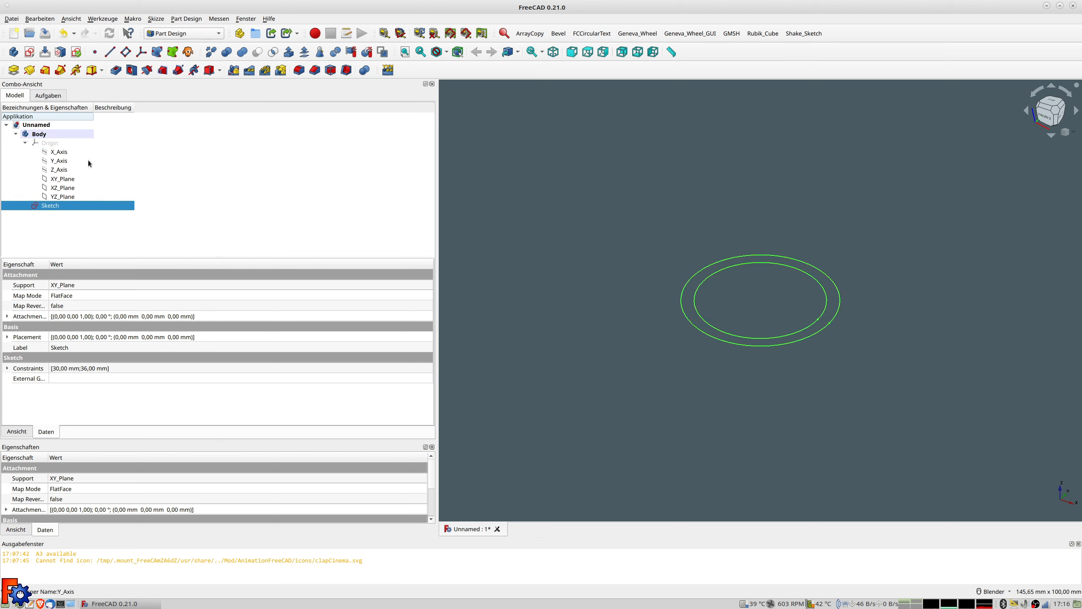
{"action": "left_click", "coordinate": [63, 179]}
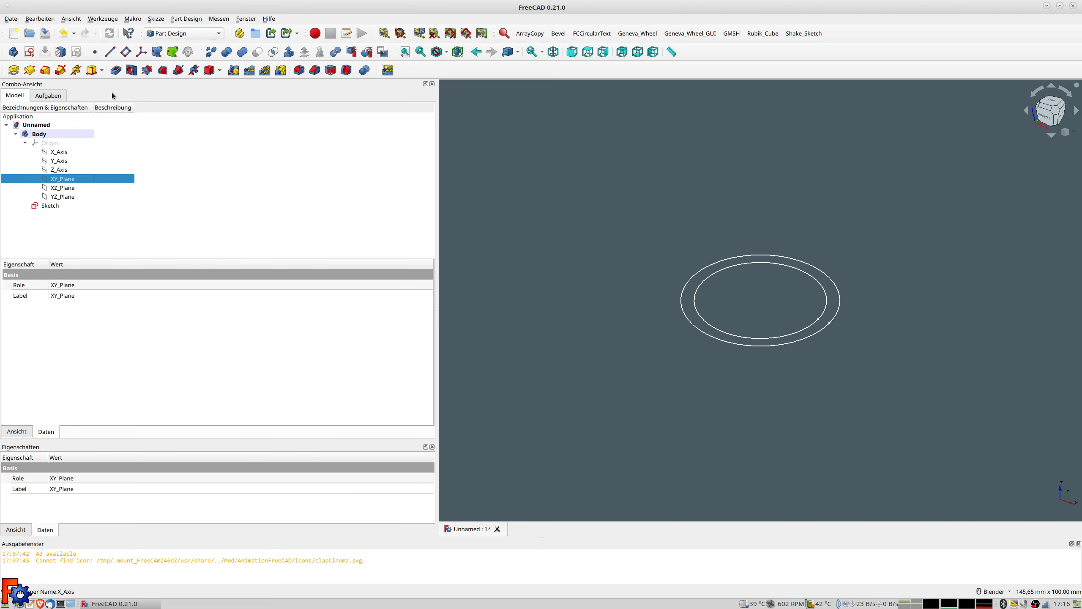
{"action": "left_click", "coordinate": [126, 51]}
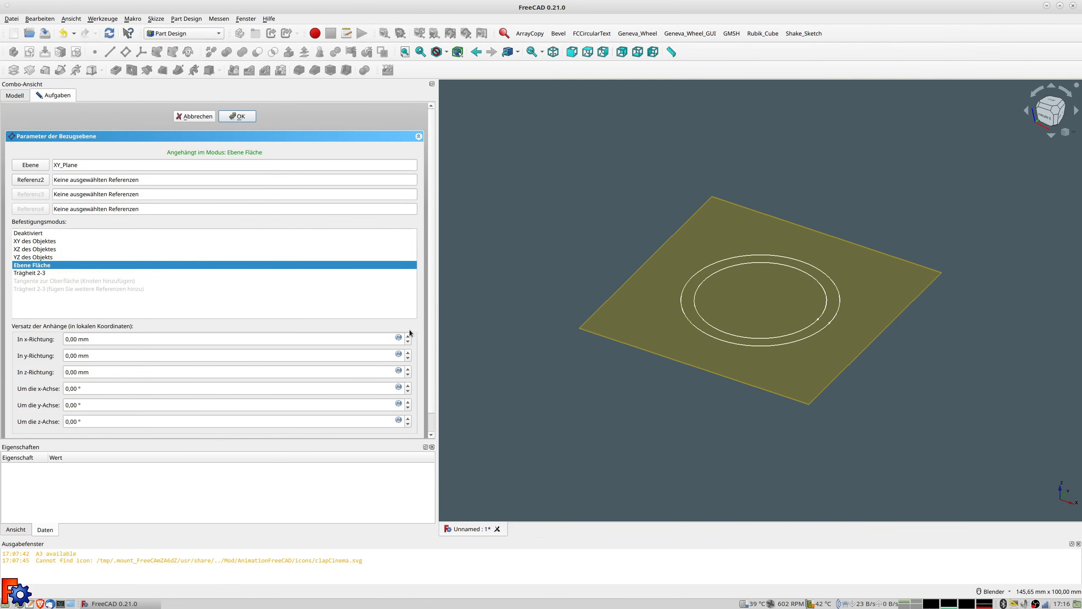
{"action": "left_click", "coordinate": [101, 372]}
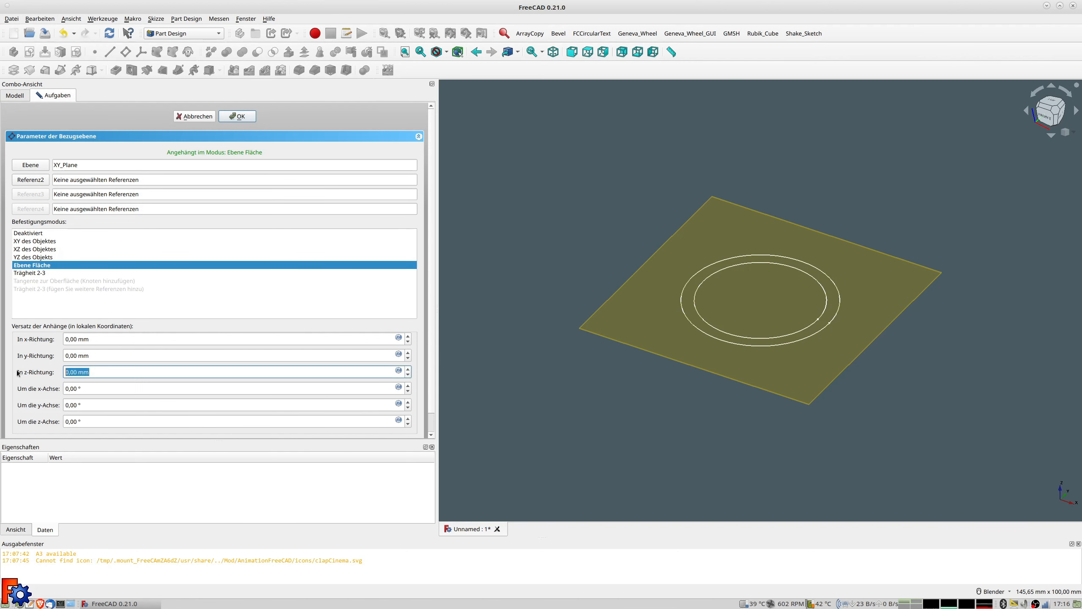
{"action": "type", "text": "50"}
{"action": "key", "text": "Return"}
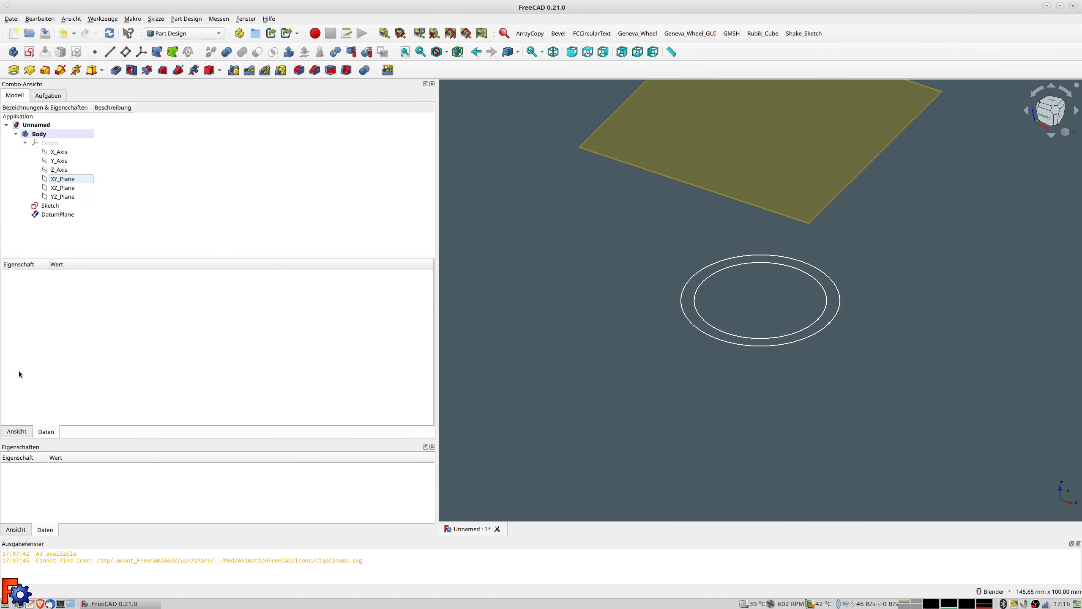
Step: Hide the datum plane and start a new sketch on it
{"action": "scroll", "coordinate": [816, 233], "scroll_direction": "down", "scroll_amount": 3}
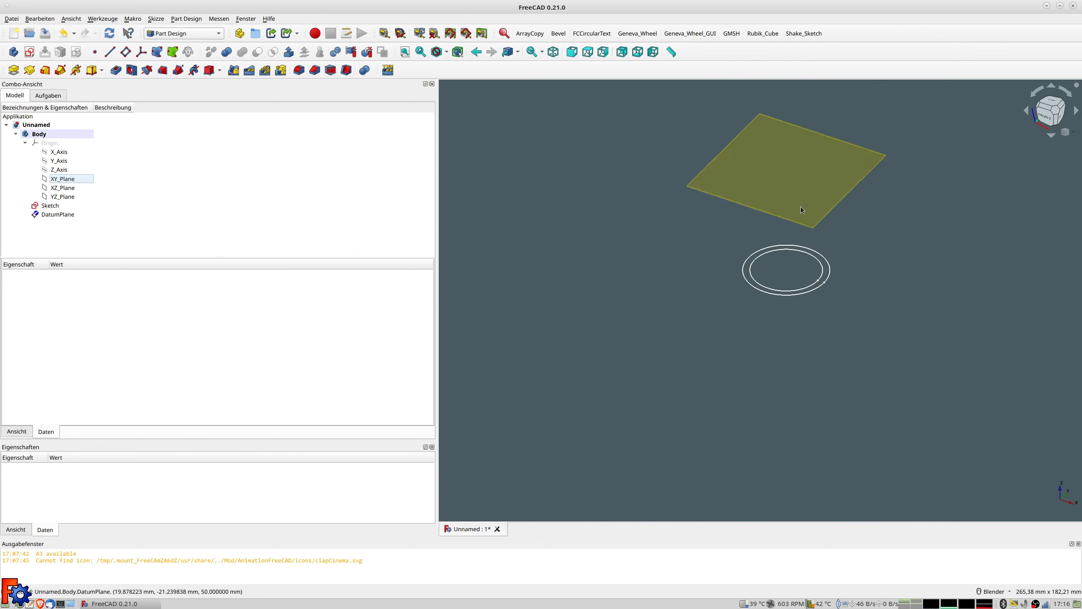
{"action": "left_click", "coordinate": [50, 207]}
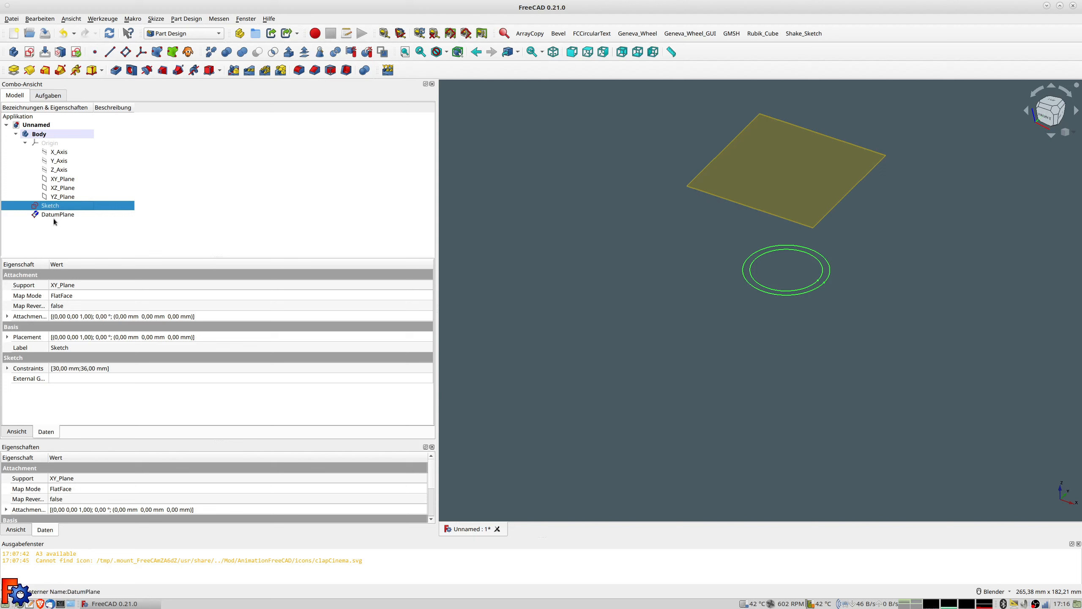
{"action": "left_click", "coordinate": [53, 215]}
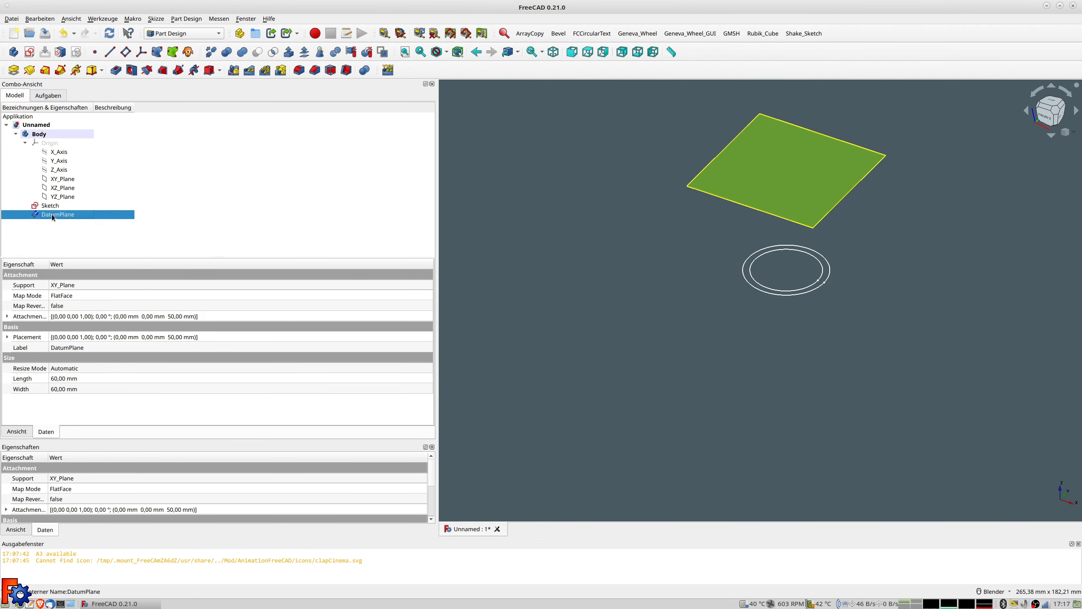
{"action": "key", "text": "space"}
{"action": "left_click", "coordinate": [29, 52]}
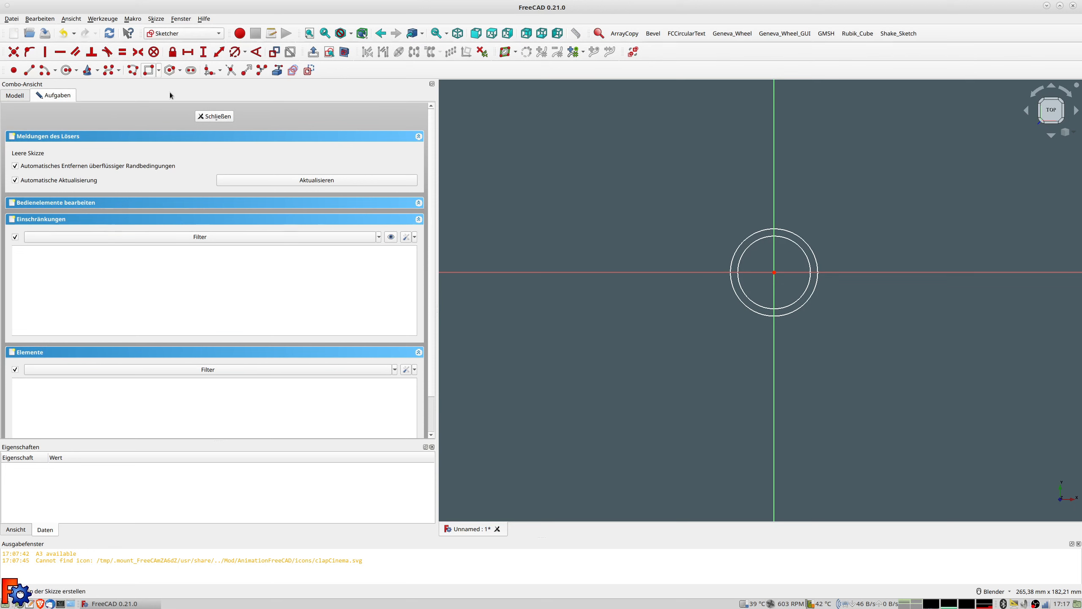
Step: Draw two concentric circles centred on the origin of the new sketch, the inner one about 16 mm in diameter
{"action": "left_click", "coordinate": [66, 71]}
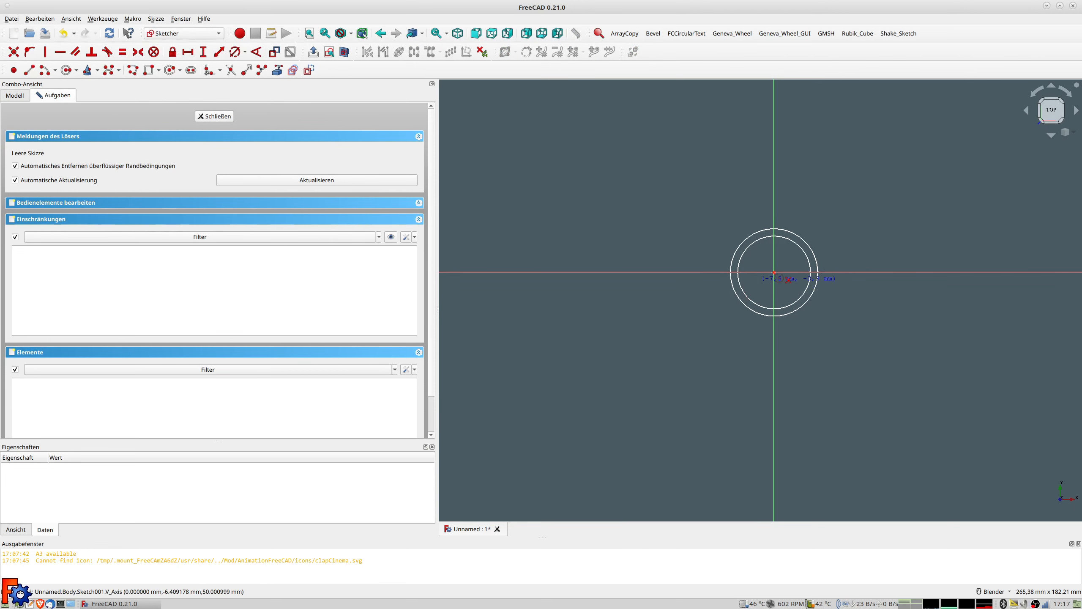
{"action": "left_click", "coordinate": [775, 272]}
{"action": "left_click", "coordinate": [788, 286]}
{"action": "left_click", "coordinate": [775, 272]}
{"action": "left_click", "coordinate": [789, 296]}
{"action": "scroll", "coordinate": [793, 280], "scroll_direction": "up", "scroll_amount": 3}
{"action": "scroll", "coordinate": [794, 280], "scroll_direction": "up", "scroll_amount": 1}
{"action": "right_click", "coordinate": [812, 254]}
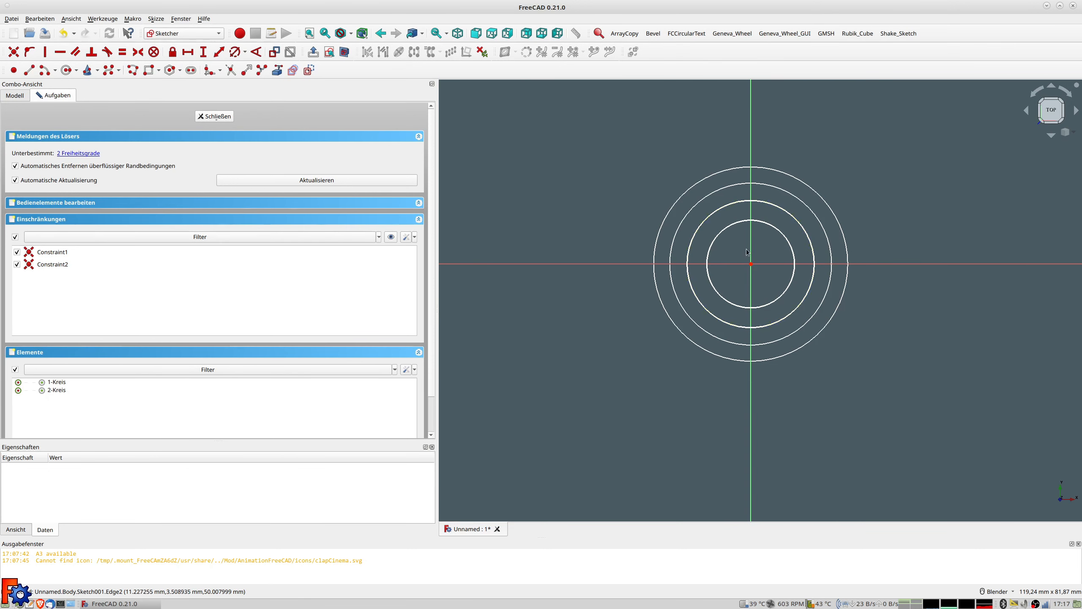
Step: Constrain the diameter of the new sketch's inner circle to 25 mm
{"action": "left_click", "coordinate": [769, 227]}
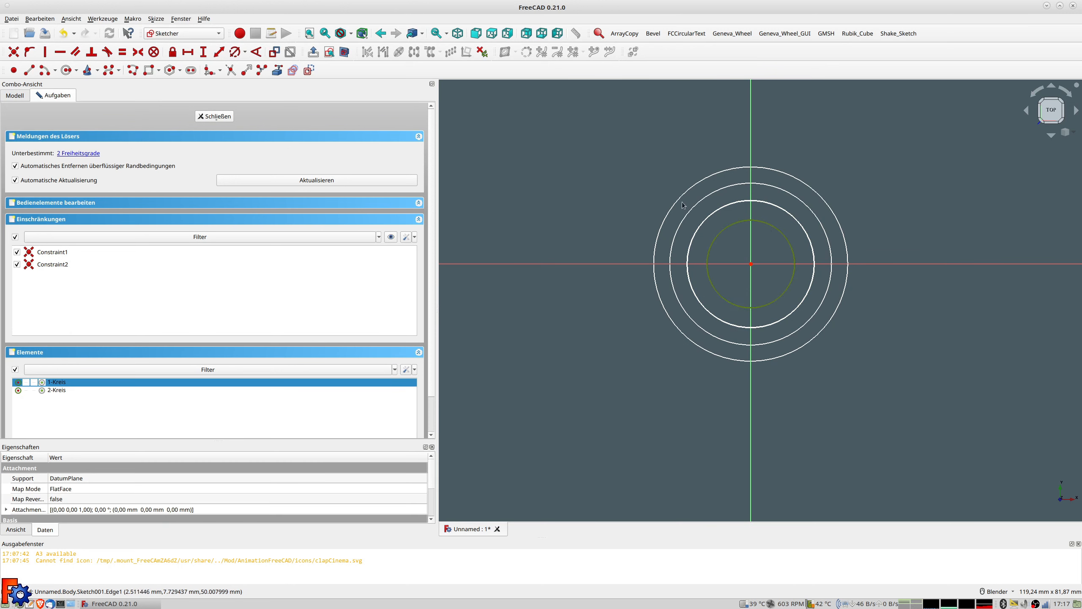
{"action": "left_click", "coordinate": [236, 52]}
{"action": "type", "text": "25"}
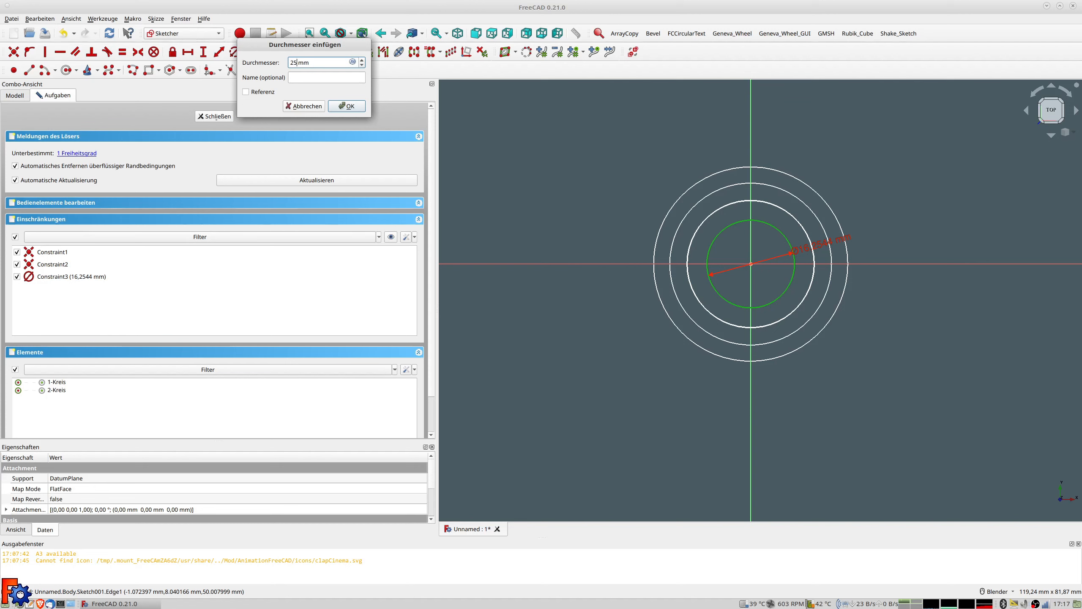
{"action": "key", "text": "Return"}
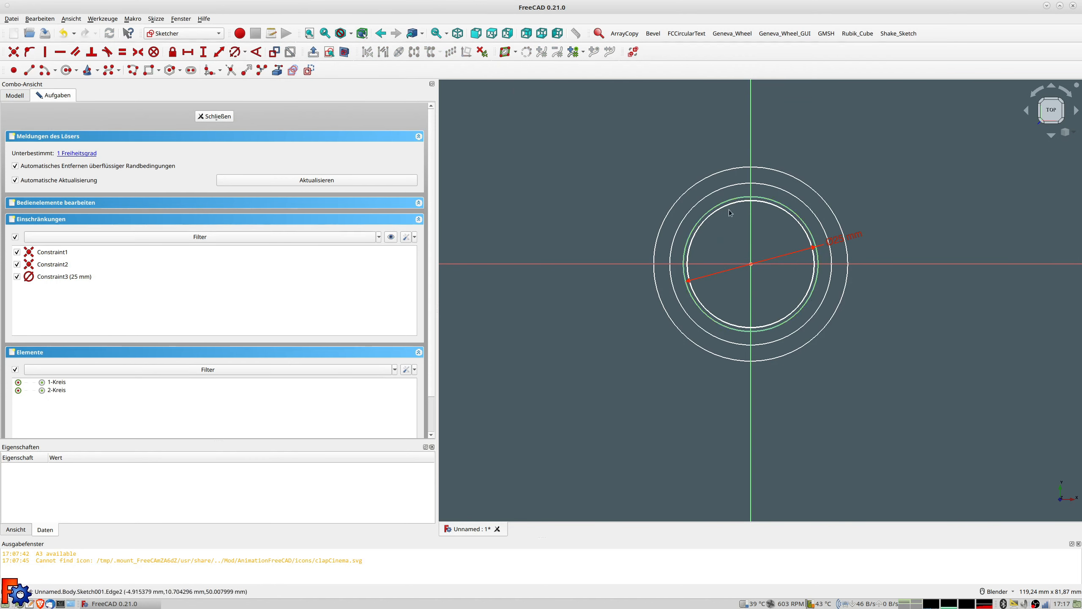
Step: Enlarge the outer circle, constrain its diameter with the formula 25+6, and close the sketch
{"action": "left_click_drag", "start_coordinate": [721, 190], "coordinate": [719, 184]}
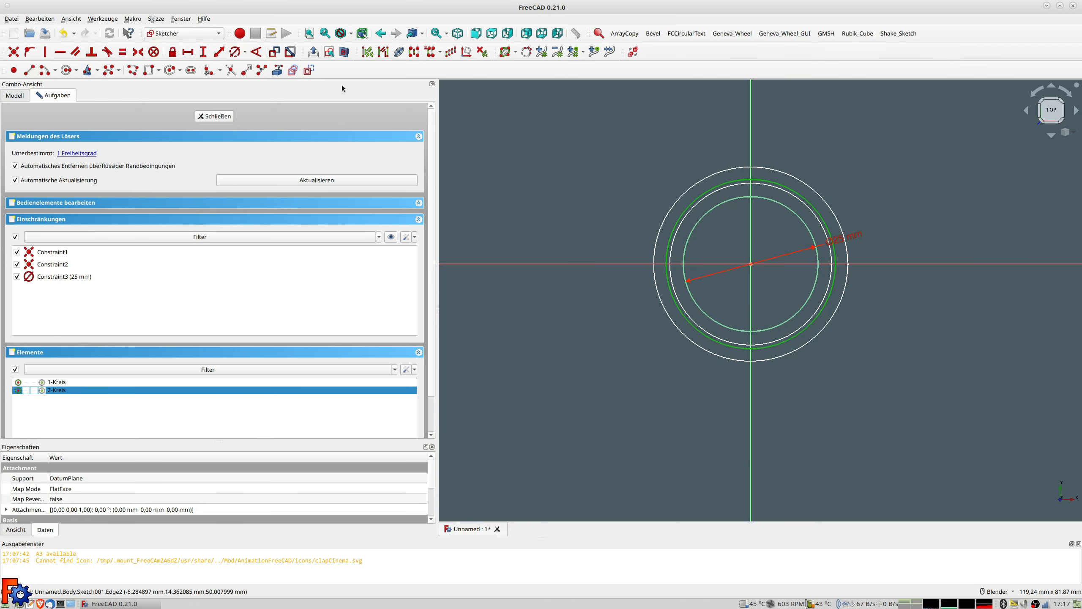
{"action": "left_click", "coordinate": [235, 52]}
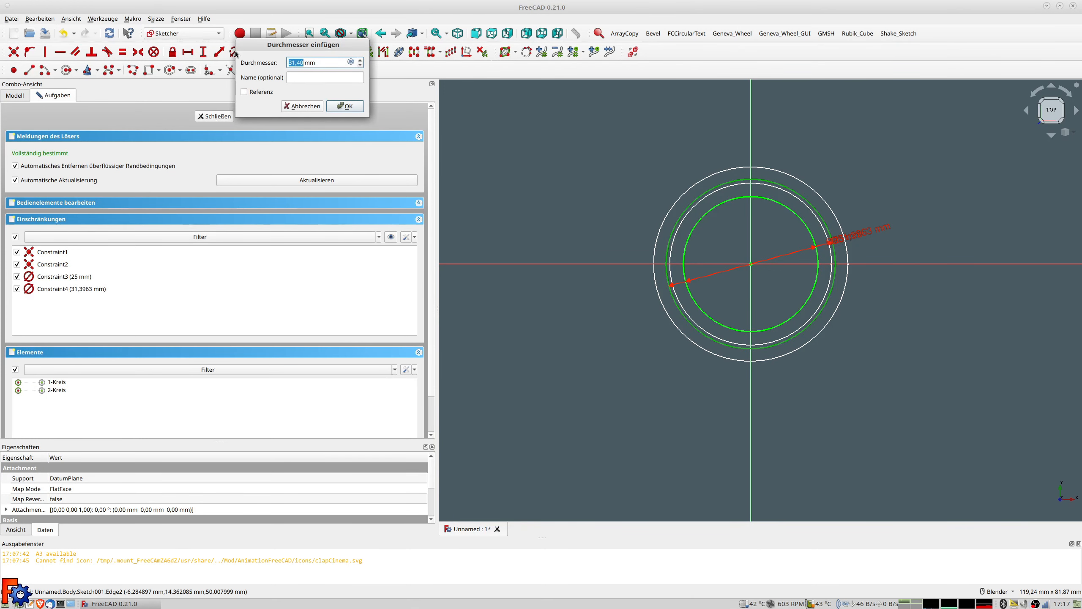
{"action": "left_click", "coordinate": [350, 62]}
{"action": "type", "text": "25+6"}
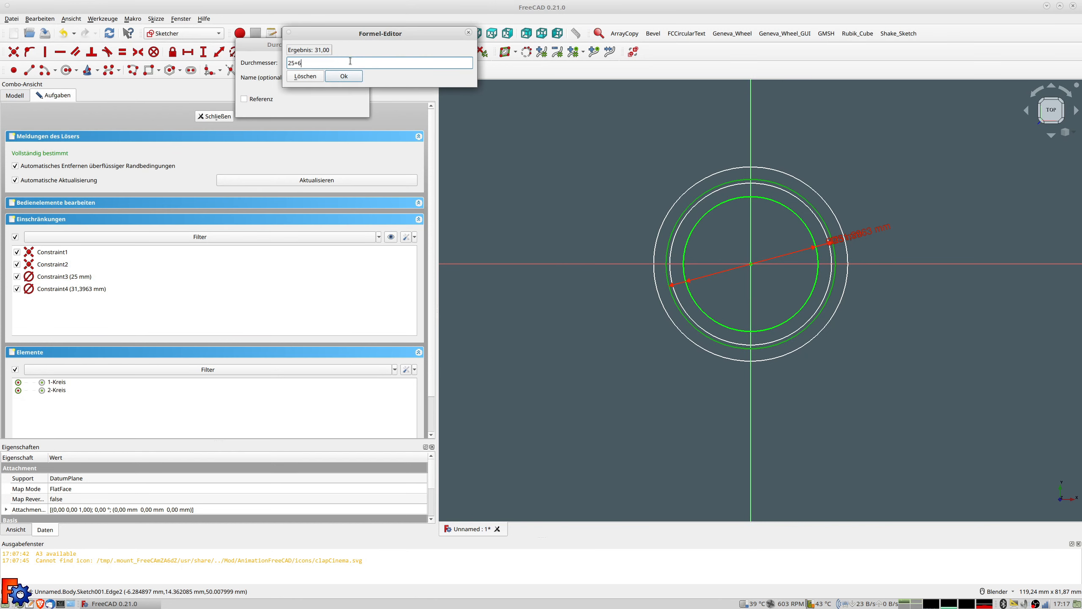
{"action": "key", "text": "Return"}
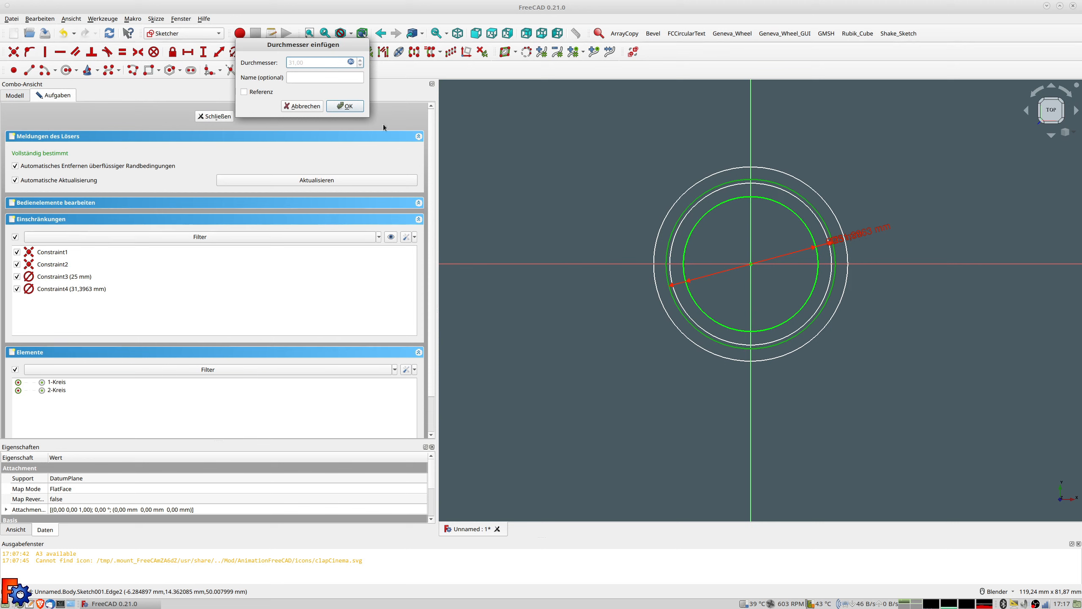
{"action": "left_click", "coordinate": [344, 107]}
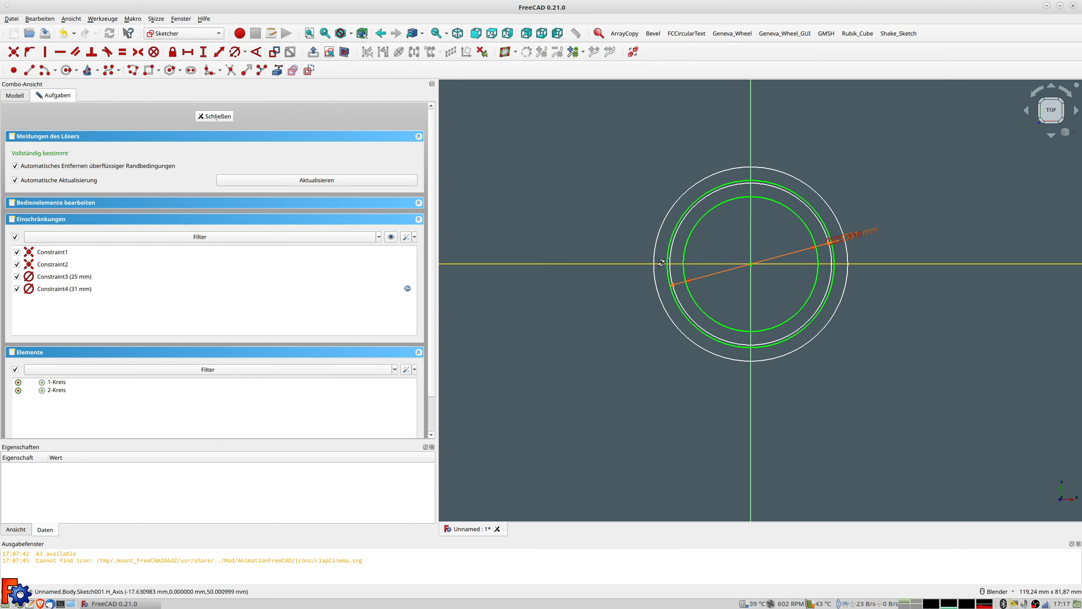
{"action": "middle_click_drag", "start_coordinate": [648, 261], "coordinate": [746, 243]}
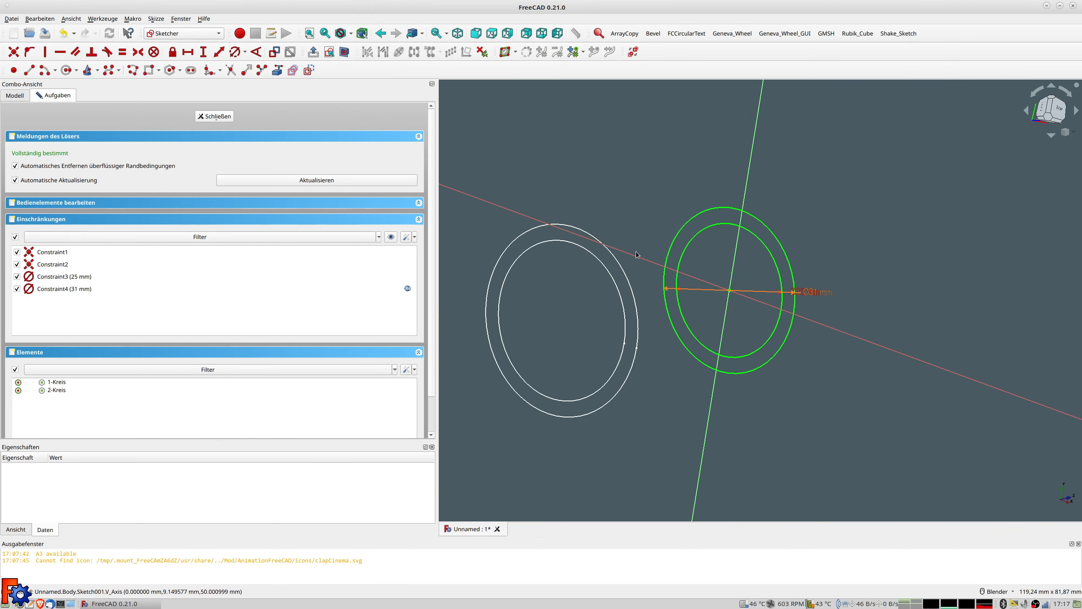
{"action": "left_click", "coordinate": [216, 116]}
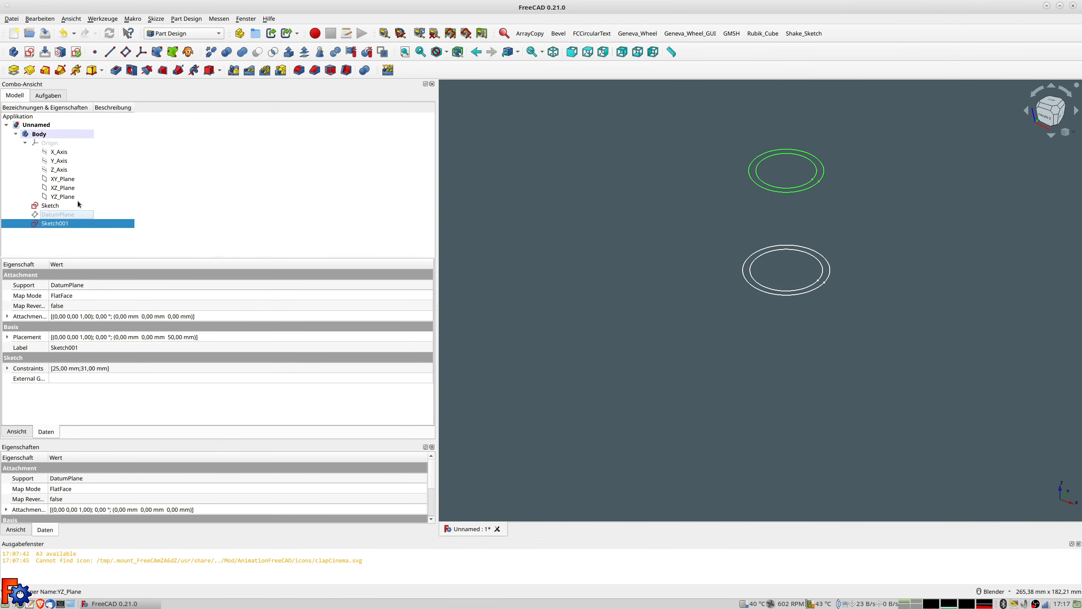
Step: Try an additive loft from the lower ring sketch, adding the upper ring sketch as a section inside the loft parameters
{"action": "left_click", "coordinate": [54, 207]}
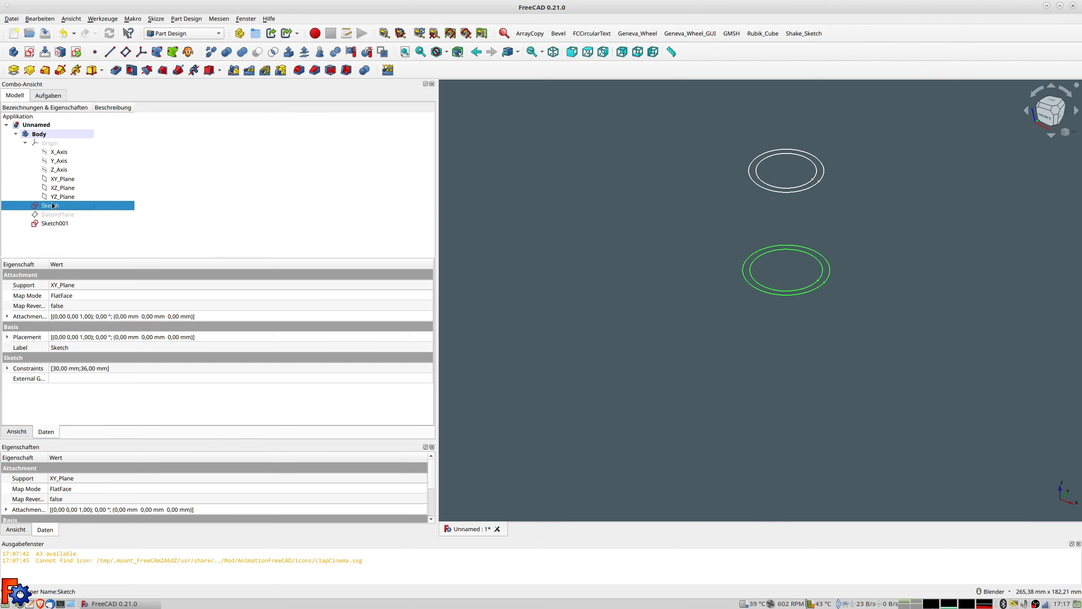
{"action": "left_click", "coordinate": [46, 71]}
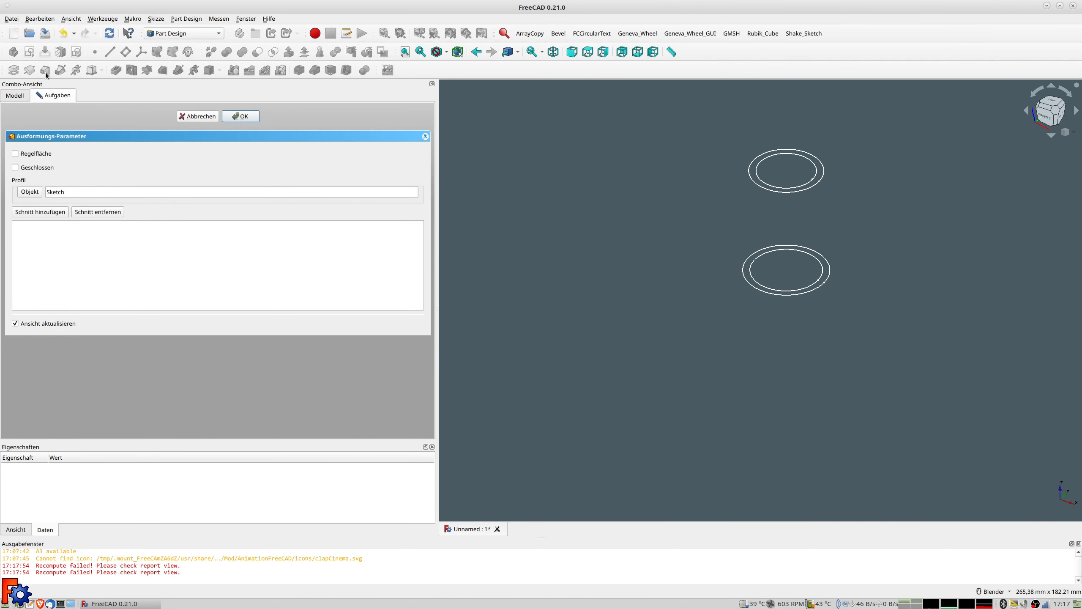
{"action": "left_click", "coordinate": [37, 211]}
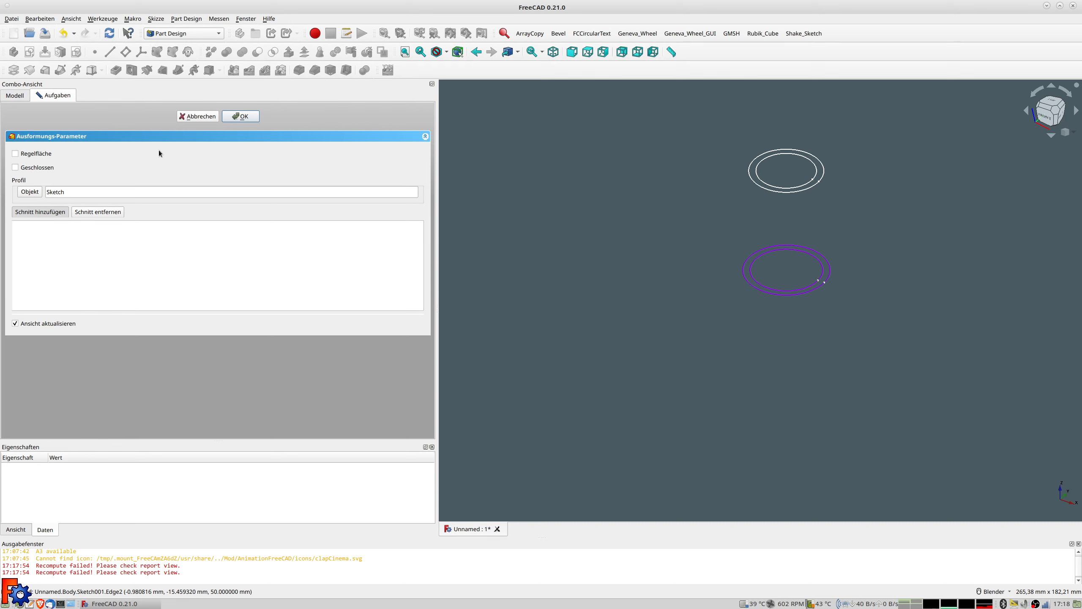
{"action": "left_click", "coordinate": [789, 192]}
{"action": "middle_click_drag", "start_coordinate": [750, 290], "coordinate": [782, 149]}
{"action": "left_click", "coordinate": [202, 113]}
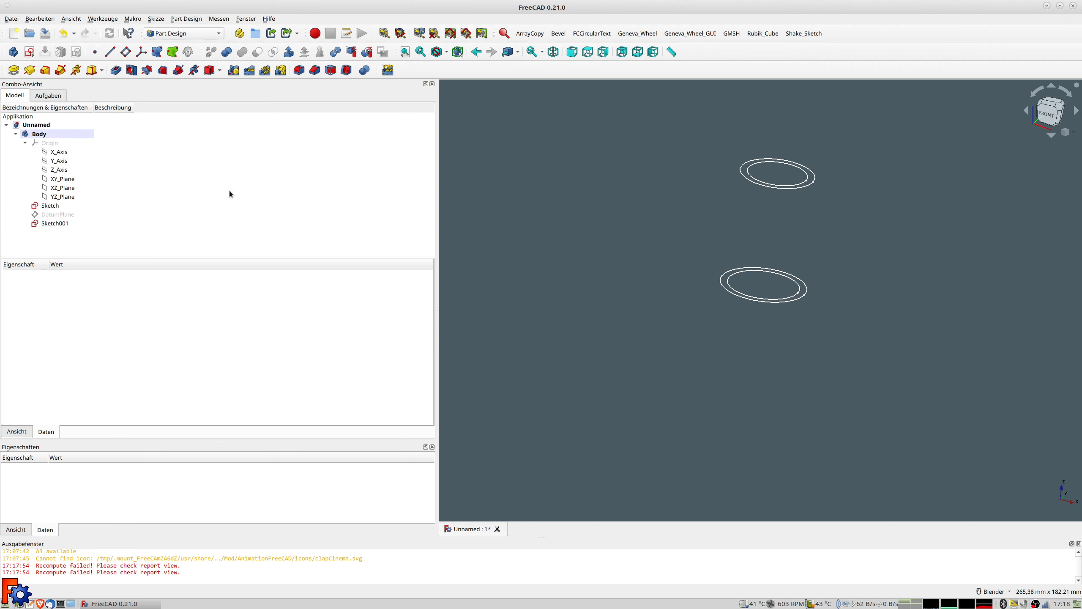
Step: Try an additive loft with the lower and upper ring sketches selected together beforehand, and cancel it after previewing
{"action": "left_click", "coordinate": [49, 208]}
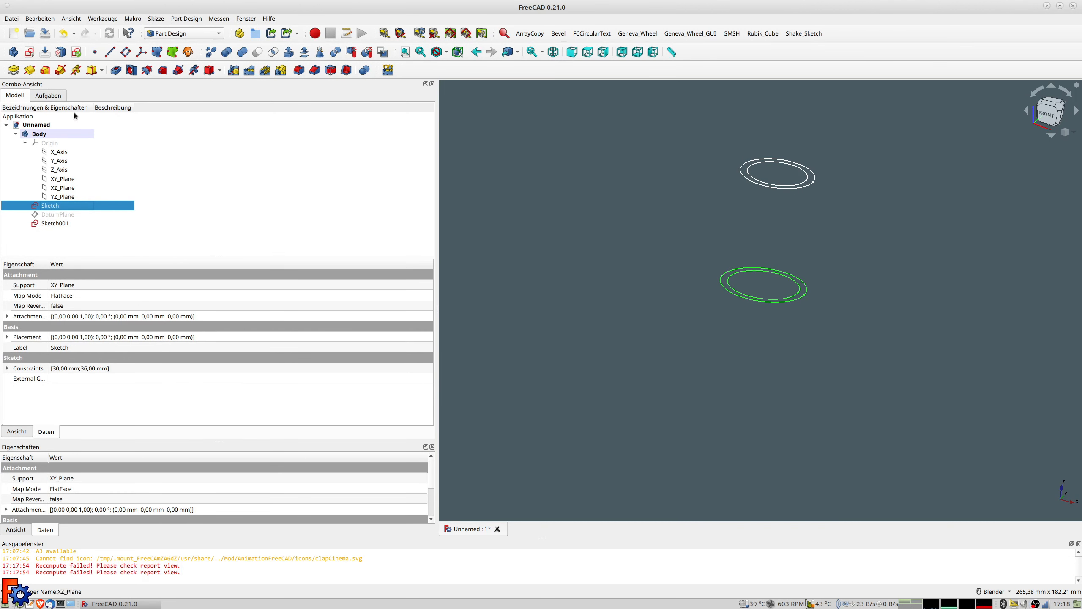
{"action": "left_click", "coordinate": [57, 224], "text": "ctrl"}
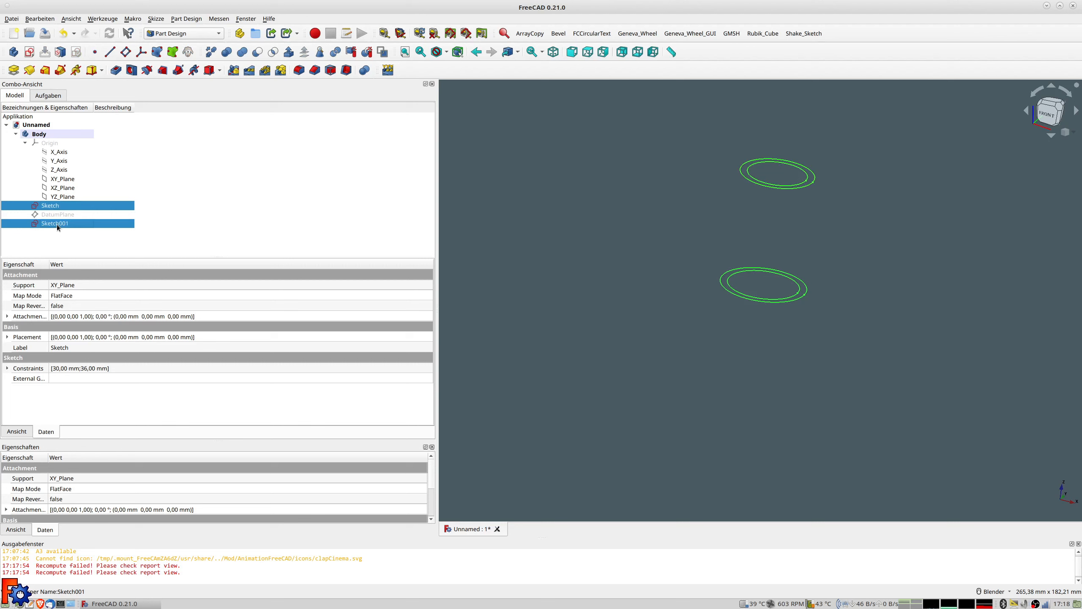
{"action": "left_click", "coordinate": [48, 74]}
{"action": "middle_click_drag", "start_coordinate": [805, 252], "coordinate": [827, 245]}
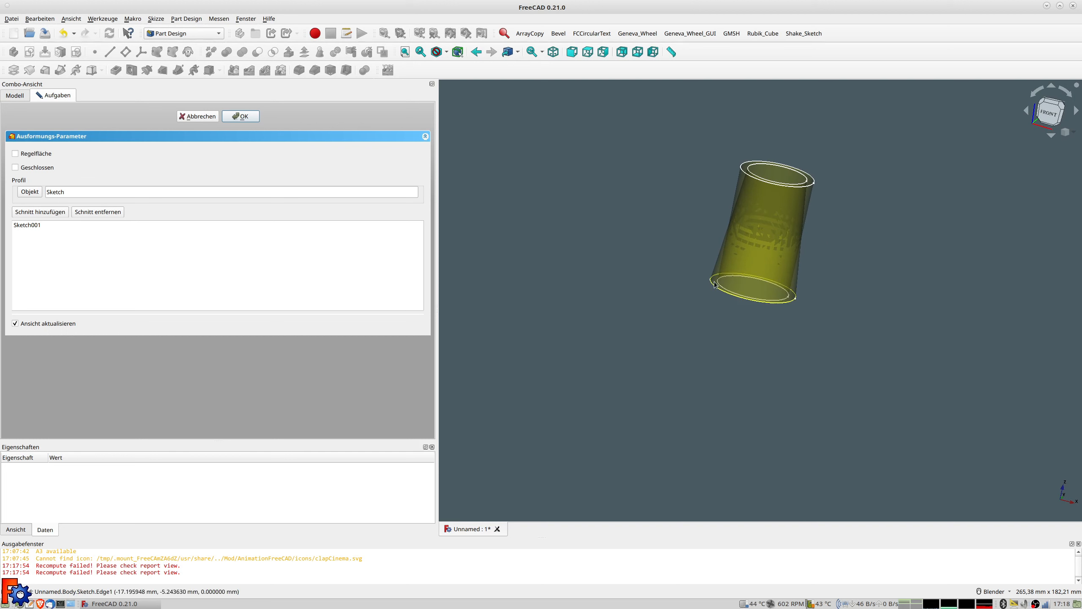
{"action": "left_click", "coordinate": [187, 119]}
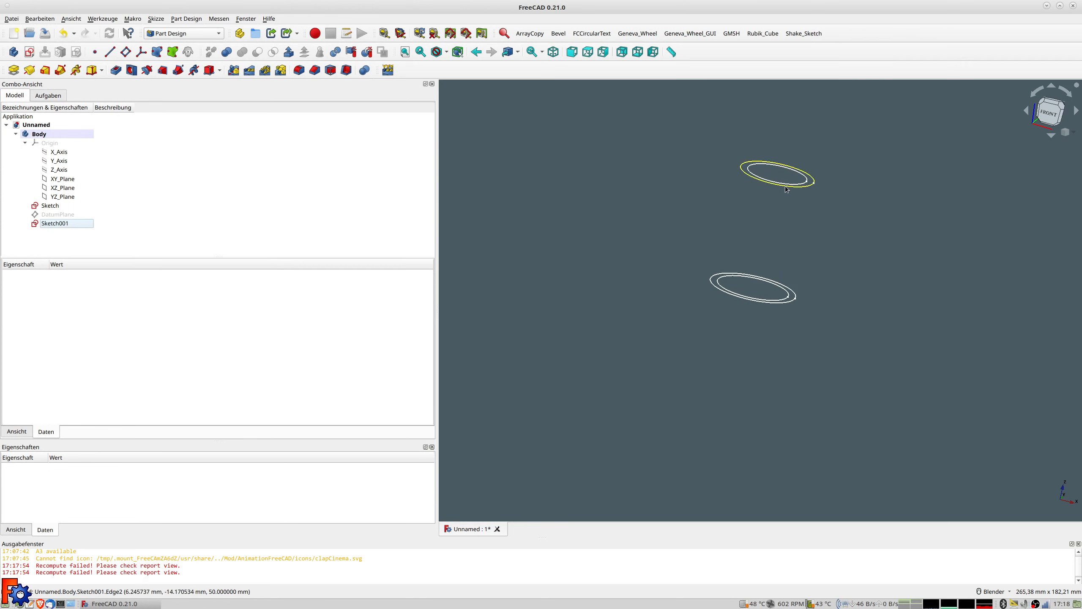
Step: Reopen the upper ring sketch and replace the diameter formula of its outer circle with 25
{"action": "double_click", "coordinate": [57, 223]}
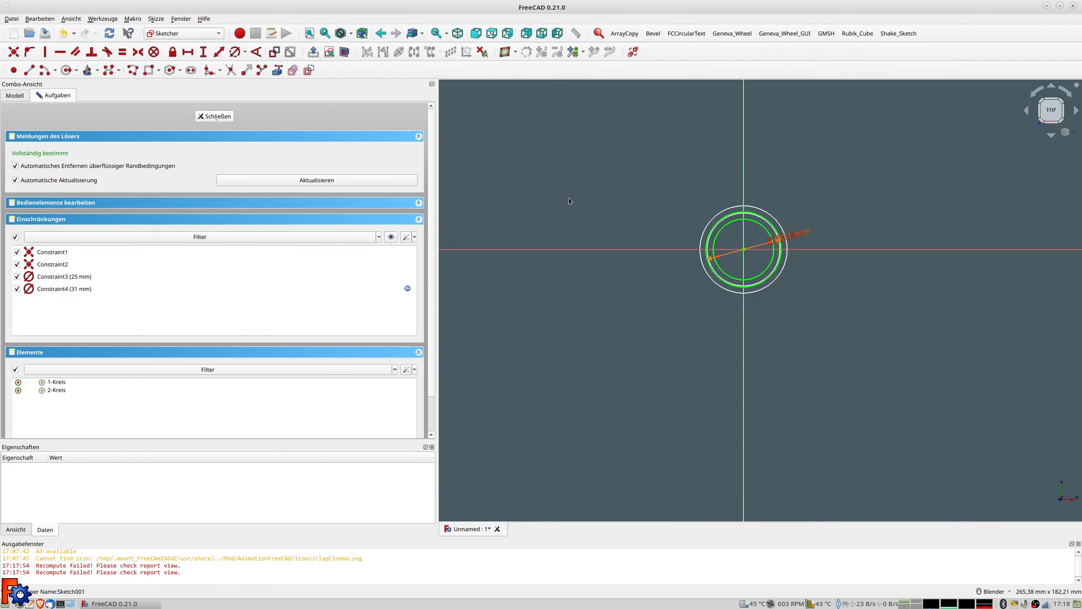
{"action": "scroll", "coordinate": [786, 244], "scroll_direction": "up", "scroll_amount": 3}
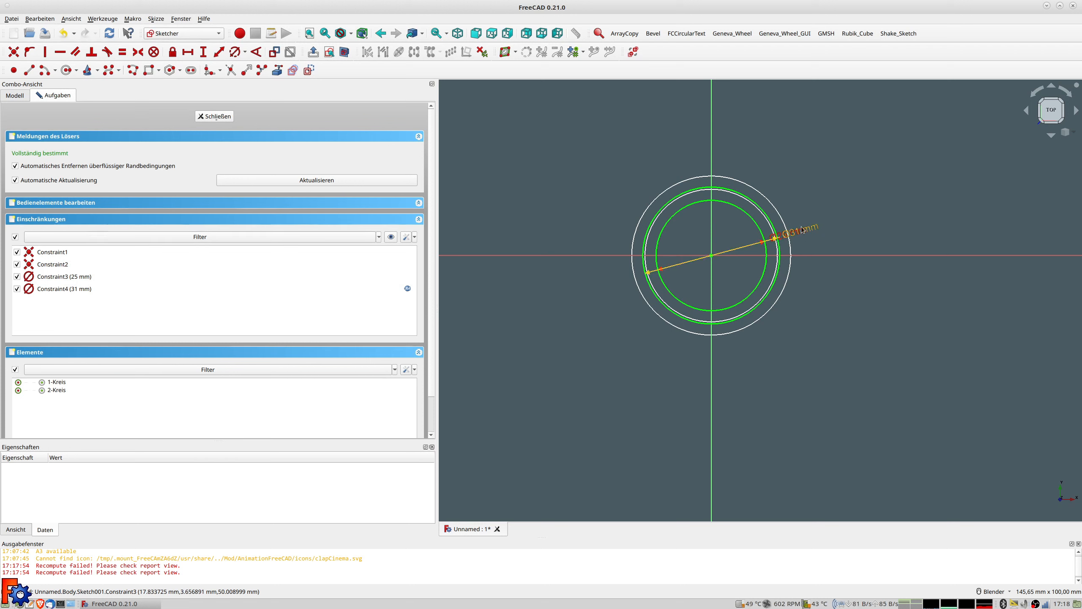
{"action": "left_click_drag", "start_coordinate": [789, 236], "coordinate": [841, 304]}
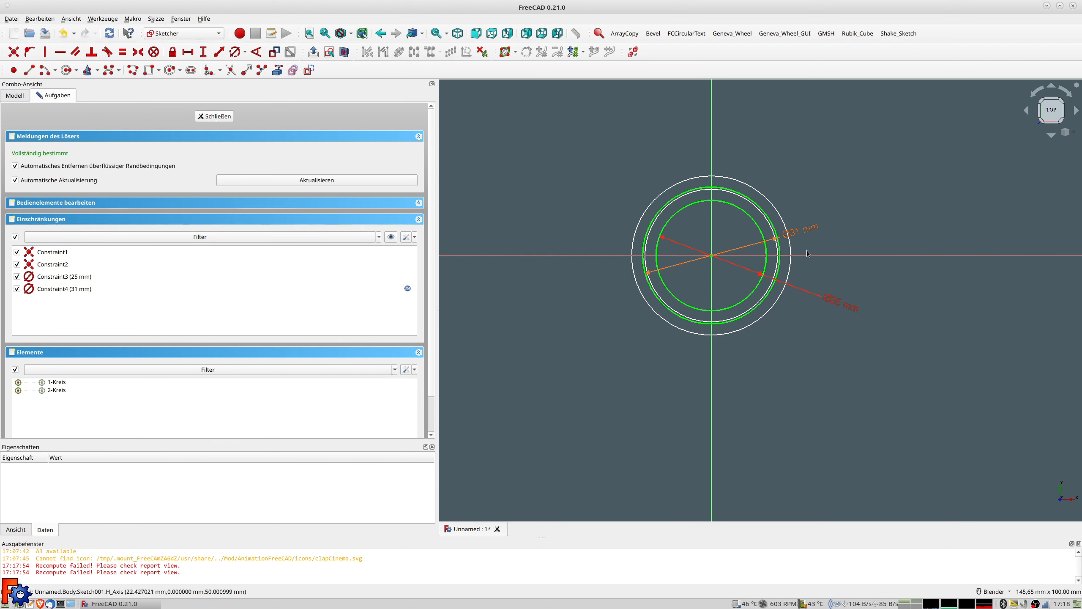
{"action": "double_click", "coordinate": [798, 236]}
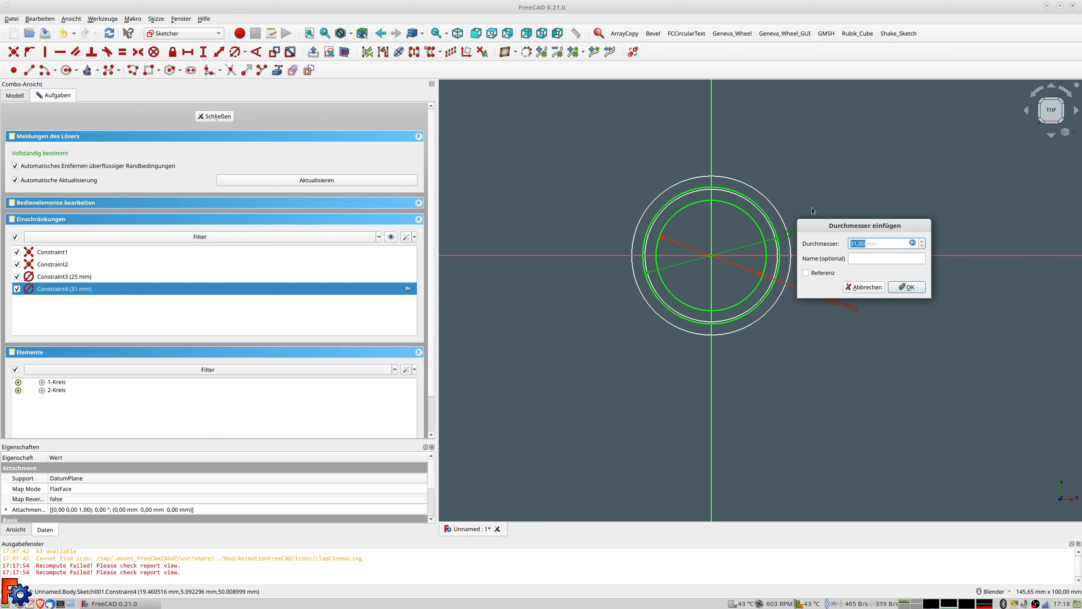
{"action": "key", "text": "Return"}
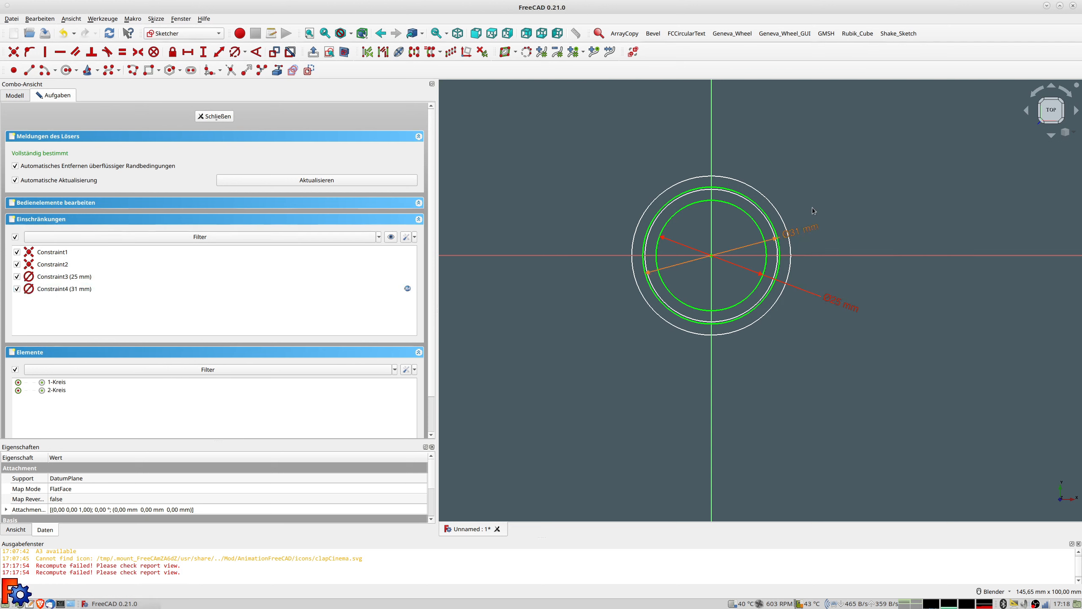
{"action": "double_click", "coordinate": [795, 235]}
{"action": "left_click", "coordinate": [904, 243]}
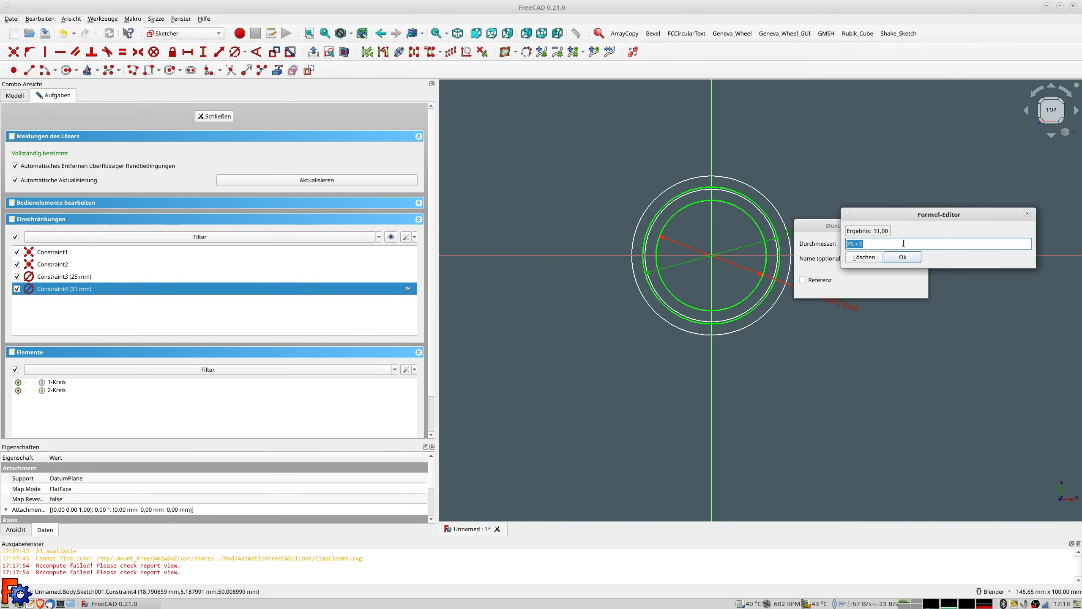
{"action": "type", "text": "25"}
{"action": "key", "text": "Return"}
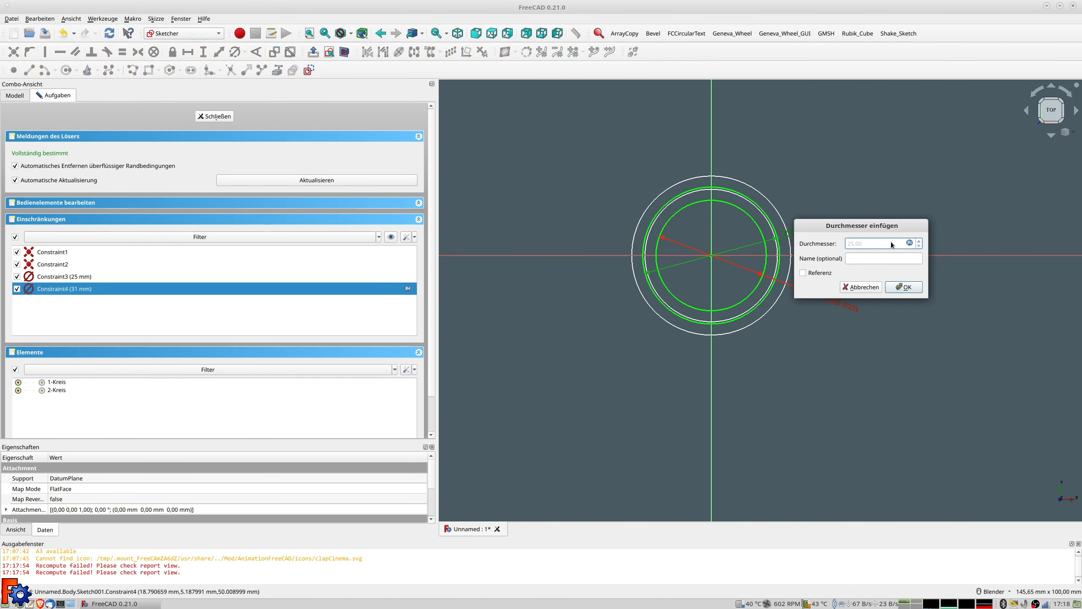
{"action": "left_click", "coordinate": [903, 287]}
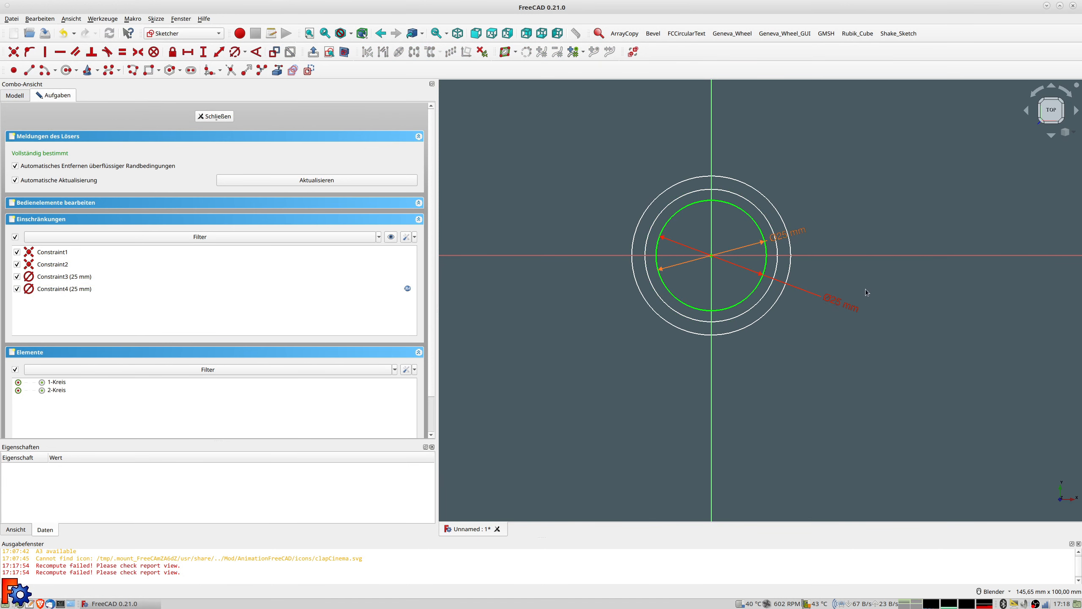
Step: Set the diameter of the upper sketch's other circle to 31 mm and close the sketch
{"action": "double_click", "coordinate": [837, 307]}
{"action": "type", "text": "31"}
{"action": "key", "text": "Return"}
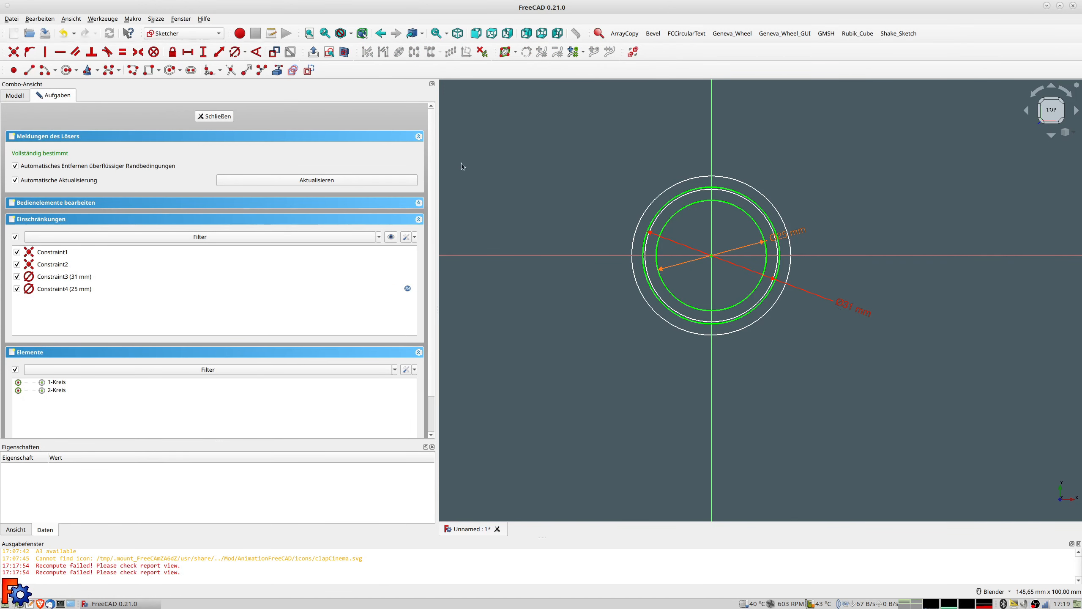
{"action": "left_click", "coordinate": [229, 116]}
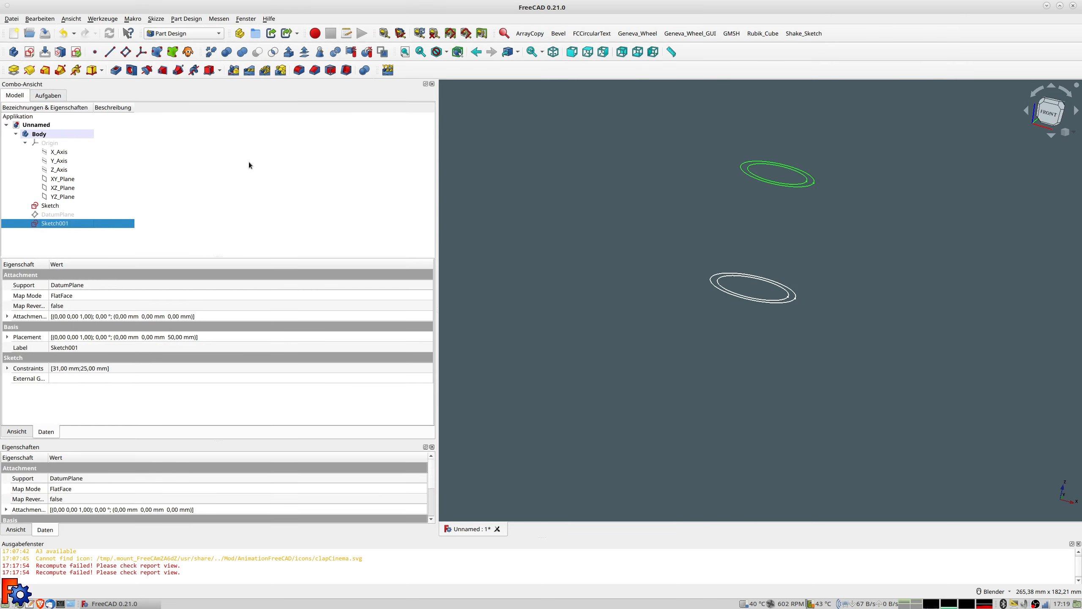
Step: Create an additive loft from the lower ring sketch to the upper ring sketch, inspecting its preview before accepting
{"action": "left_click", "coordinate": [51, 206]}
{"action": "left_click", "coordinate": [56, 222], "text": "ctrl"}
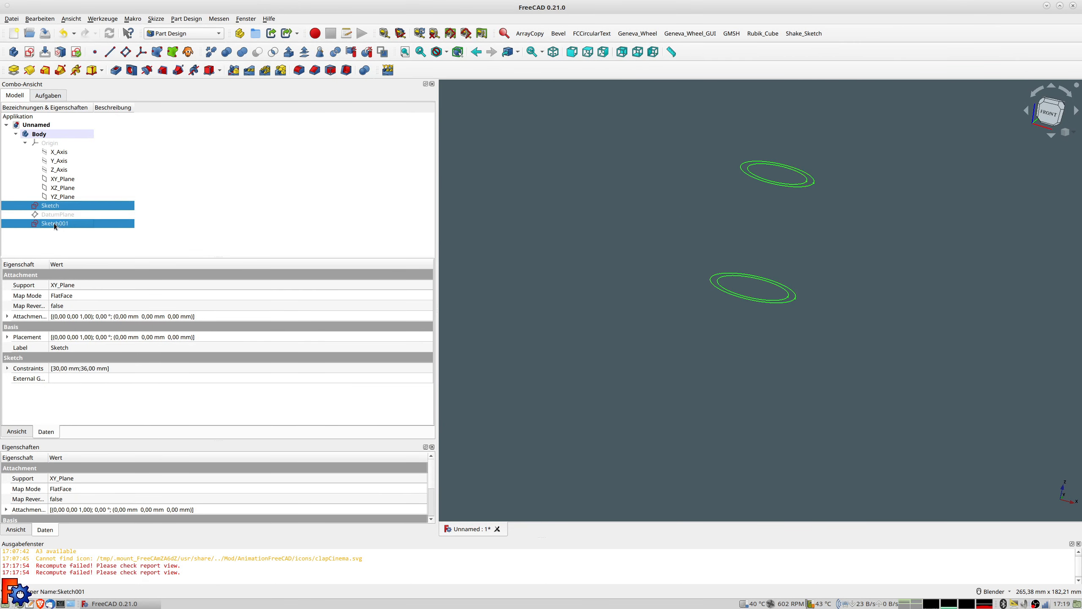
{"action": "left_click", "coordinate": [46, 70]}
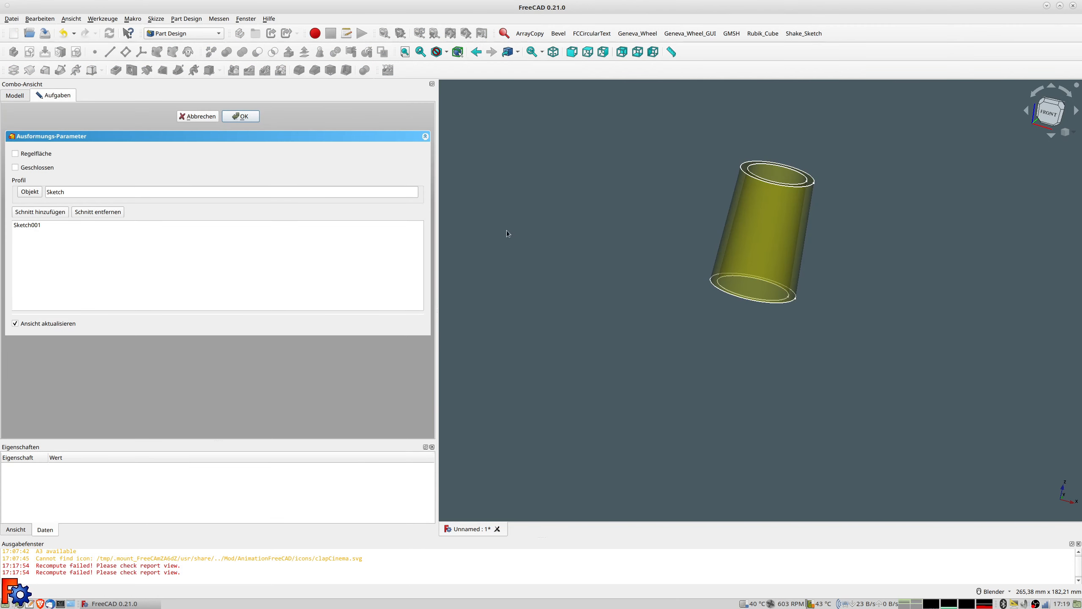
{"action": "mouse_move", "coordinate": [777, 283]}
{"action": "middle_mouse_down"}
{"action": "mouse_move", "coordinate": [783, 254]}
{"action": "mouse_move", "coordinate": [785, 278]}
{"action": "middle_mouse_up"}
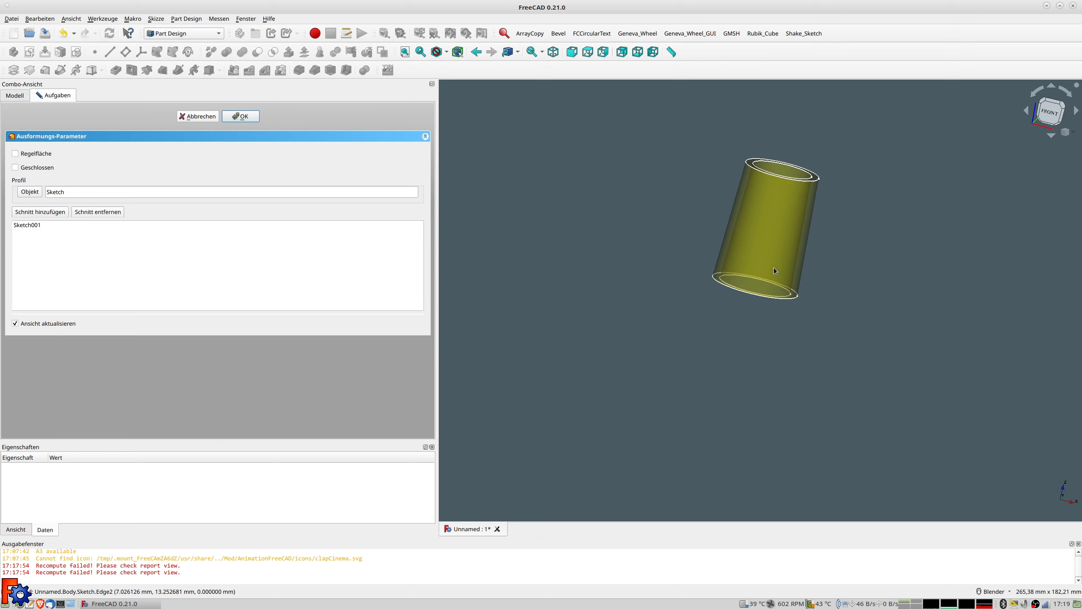
{"action": "key", "text": "1"}
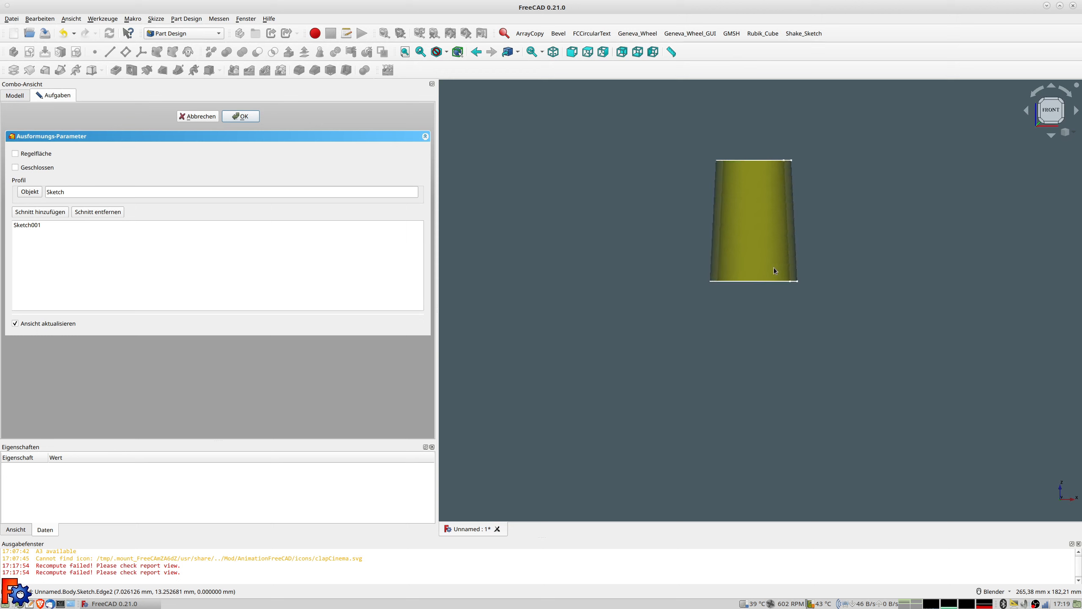
{"action": "key", "text": "3"}
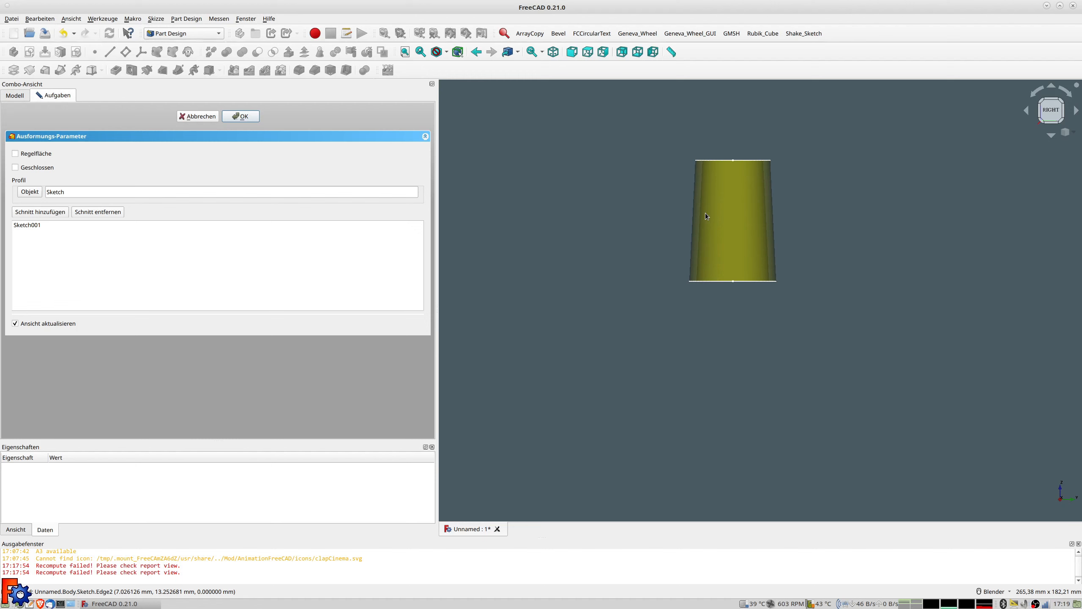
{"action": "middle_click_drag", "start_coordinate": [715, 199], "coordinate": [788, 246]}
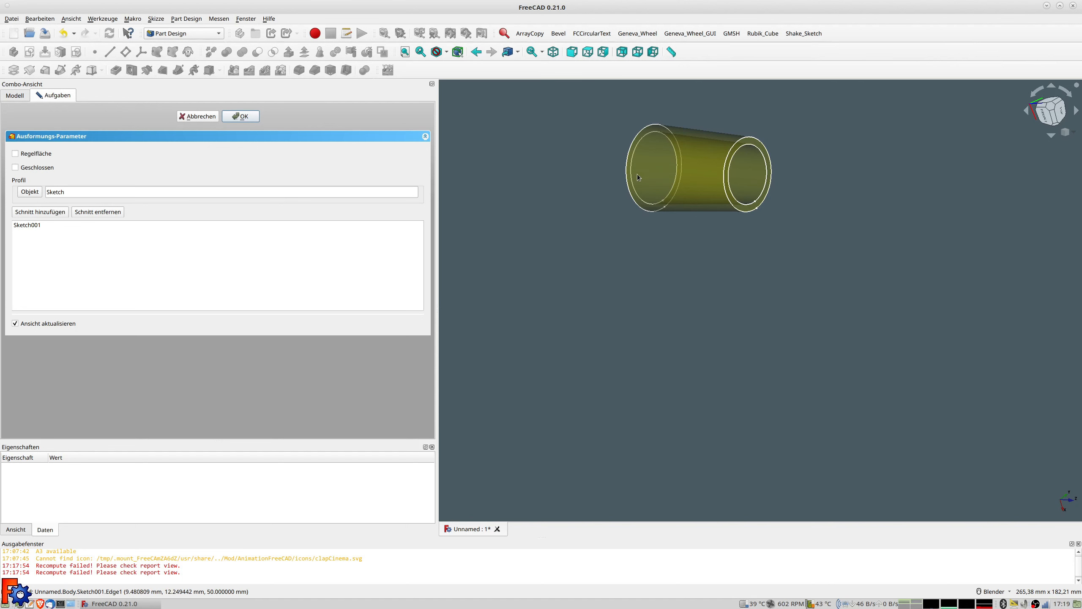
{"action": "left_click", "coordinate": [236, 118]}
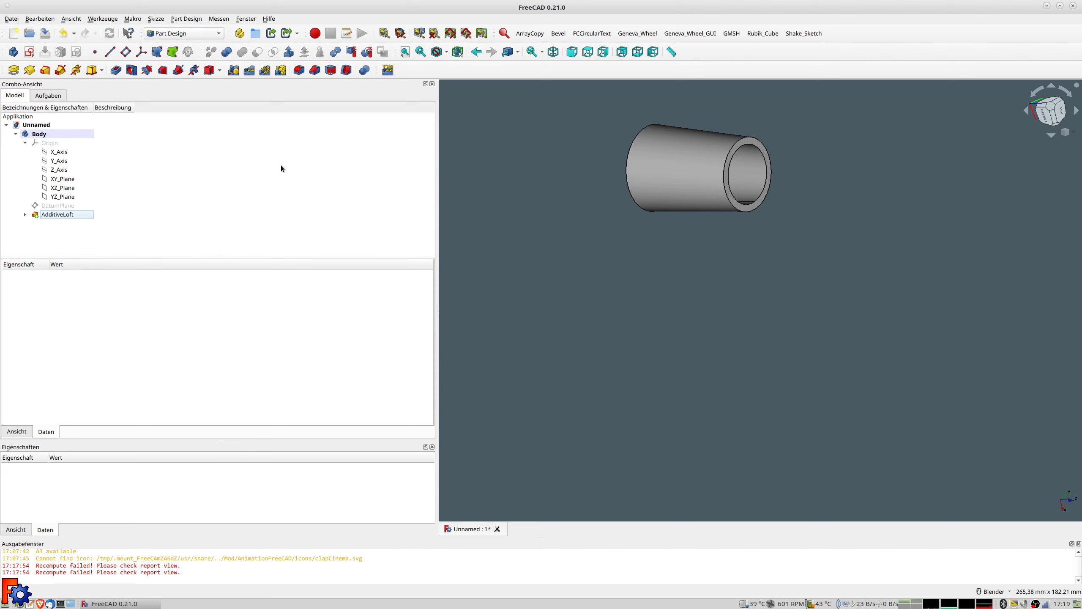
Step: Fillet the ring face at the tube's narrow end with a 1 mm radius
{"action": "left_click", "coordinate": [747, 145]}
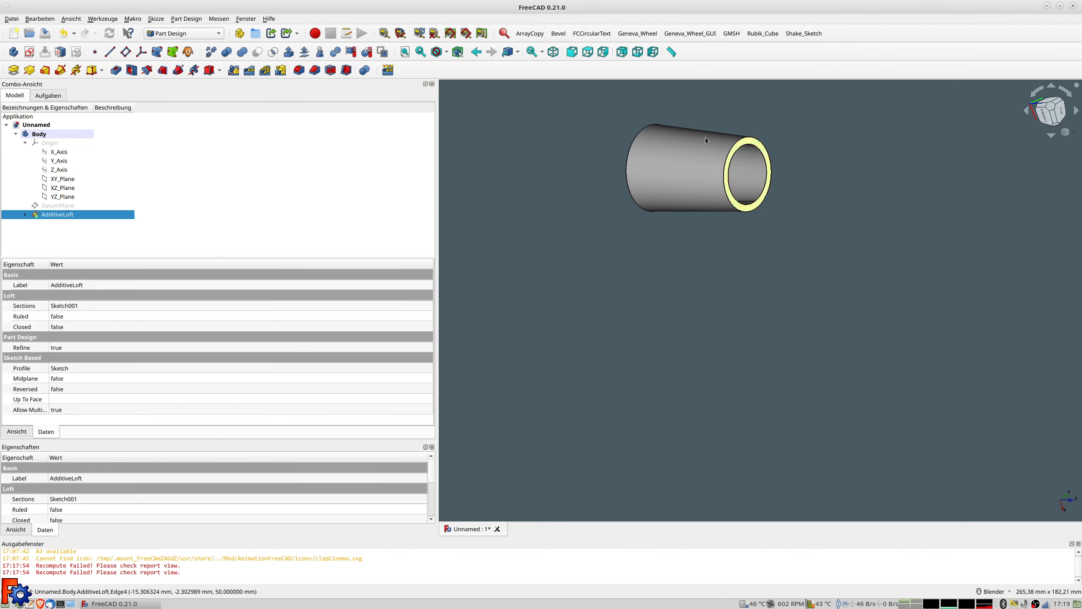
{"action": "left_click", "coordinate": [299, 69]}
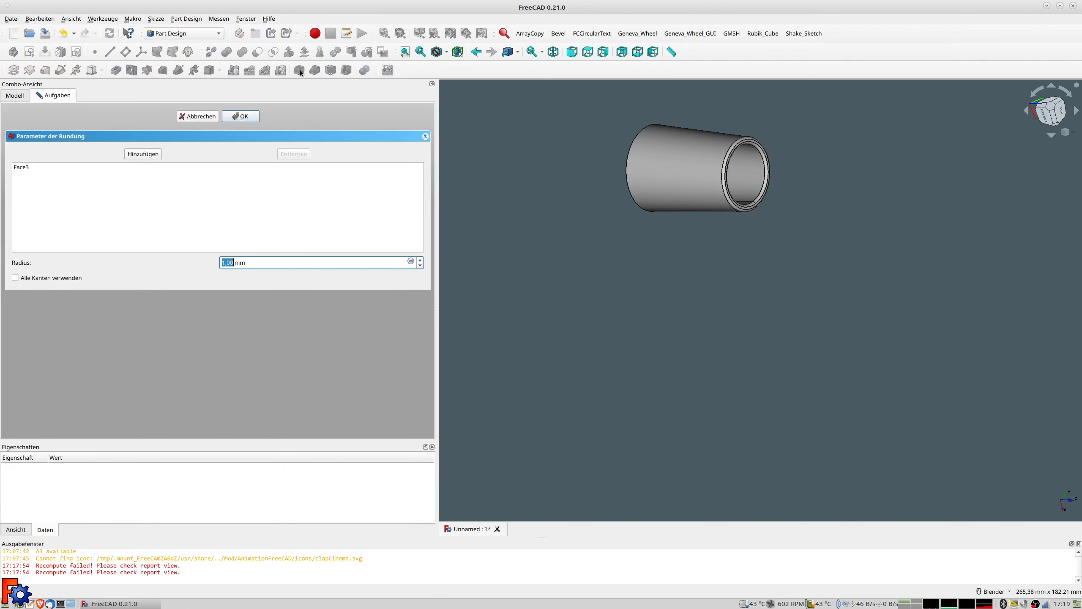
{"action": "middle_click_drag", "start_coordinate": [620, 167], "coordinate": [627, 115]}
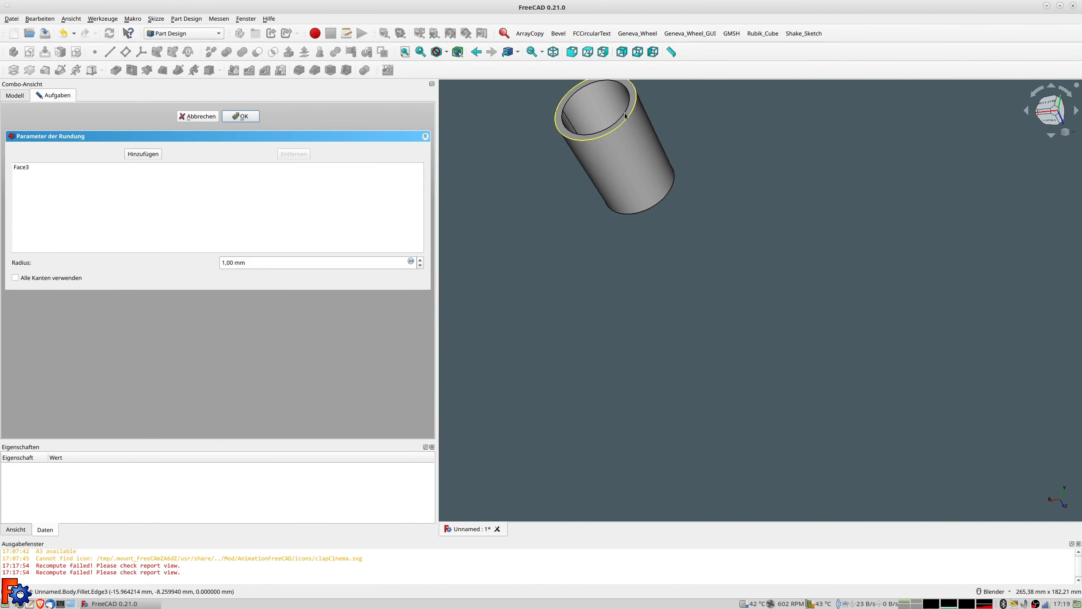
{"action": "left_click", "coordinate": [627, 113]}
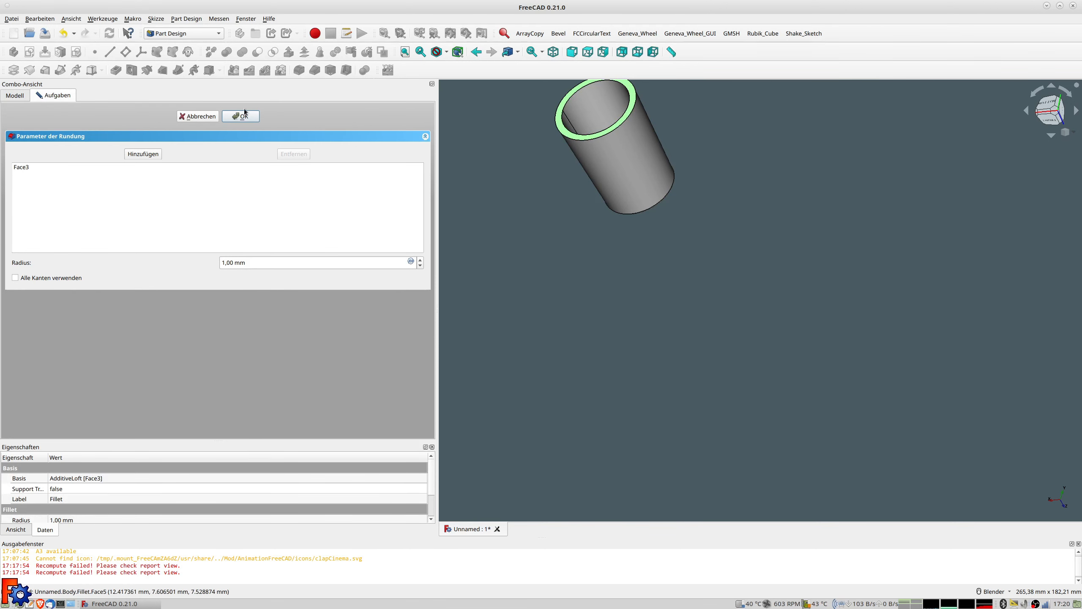
{"action": "left_click", "coordinate": [259, 116]}
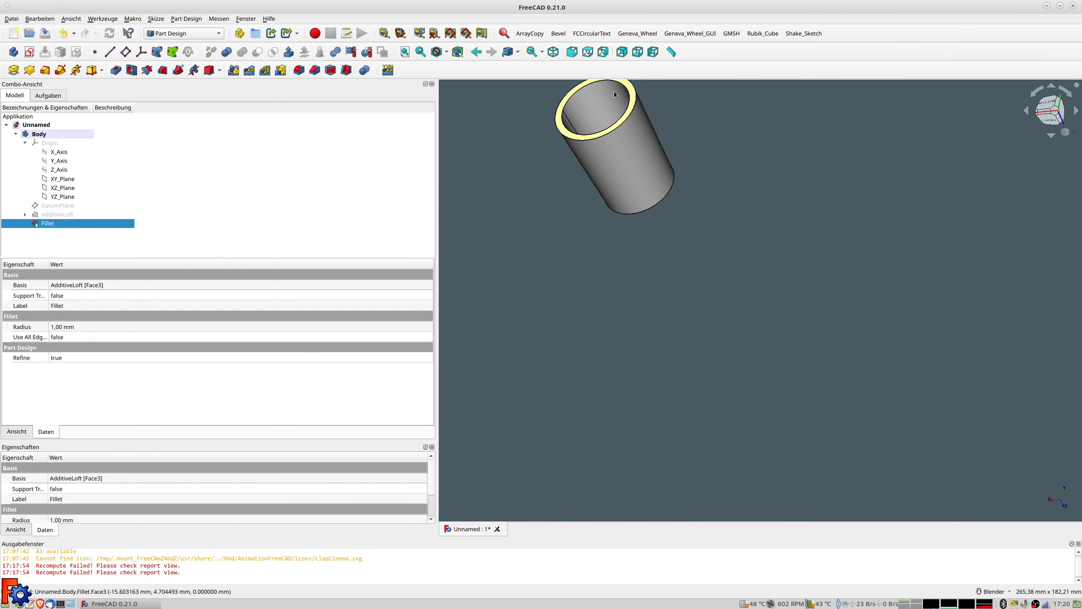
Step: Fillet the ring face at the tube's wide end with a 1 mm radius
{"action": "left_click", "coordinate": [299, 70]}
{"action": "middle_click_drag", "start_coordinate": [536, 118], "coordinate": [655, 156]}
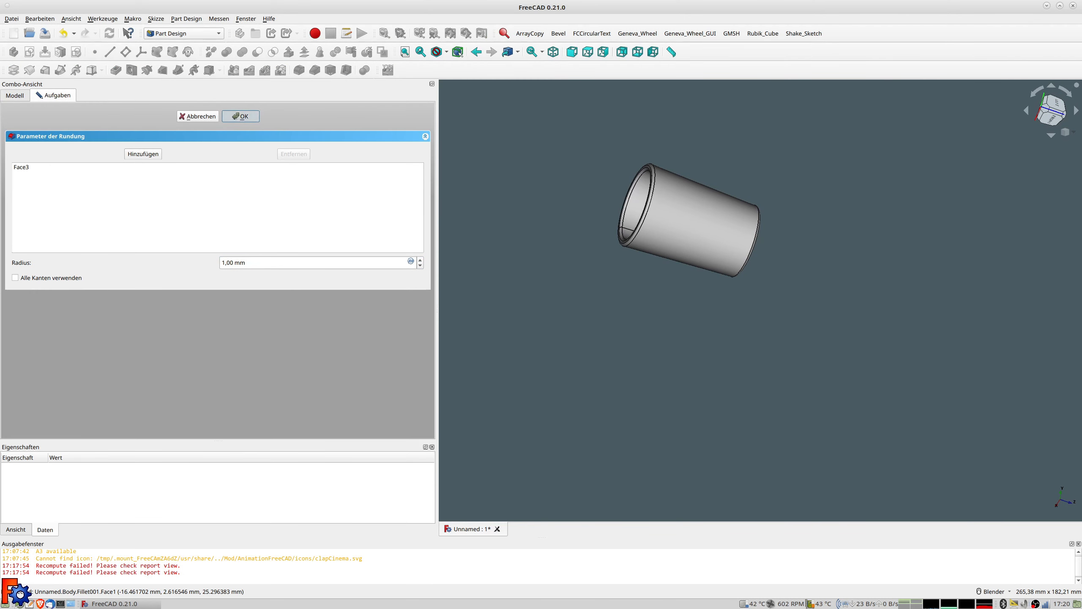
{"action": "key", "text": "Return"}
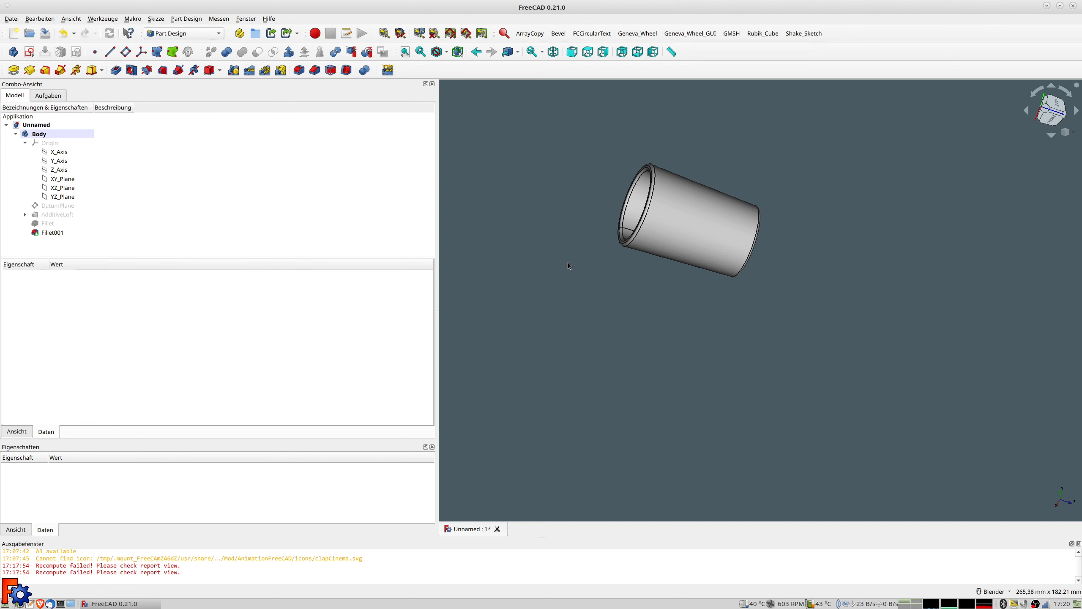
Step: Start a new sketch on the XY plane, with the tube seen from above
{"action": "key", "text": "2"}
{"action": "middle_click_drag", "start_coordinate": [766, 173], "coordinate": [599, 305], "text": "shift"}
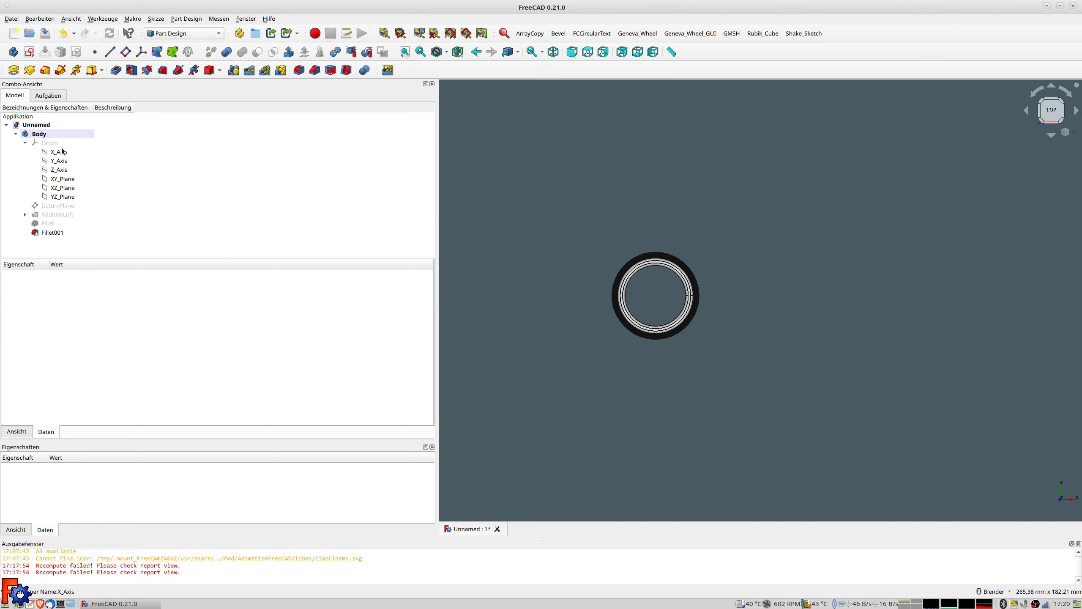
{"action": "left_click", "coordinate": [30, 53]}
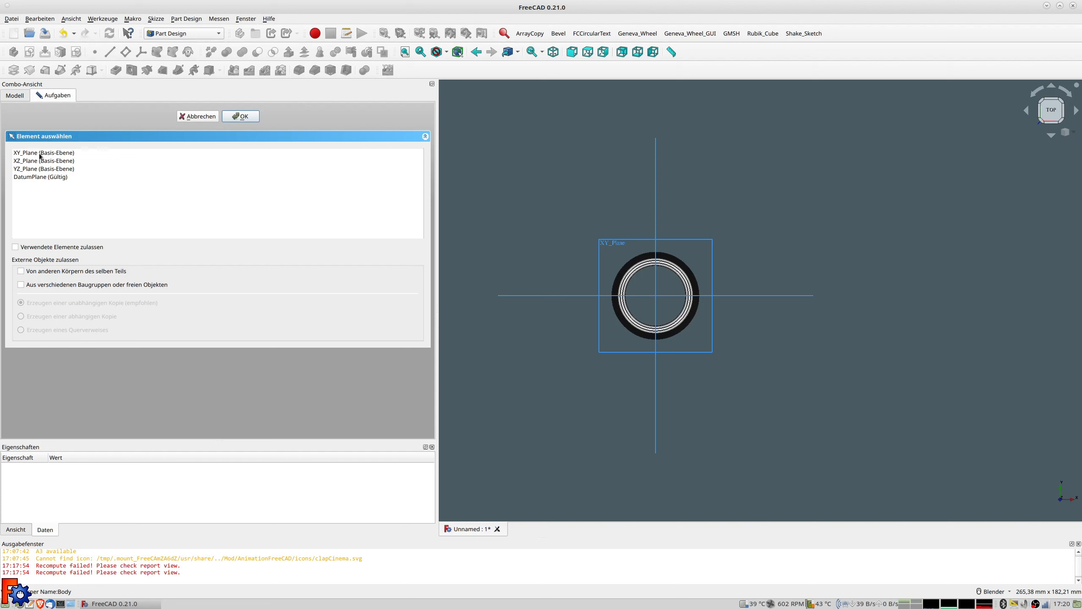
{"action": "left_click", "coordinate": [40, 152]}
{"action": "left_click", "coordinate": [241, 116]}
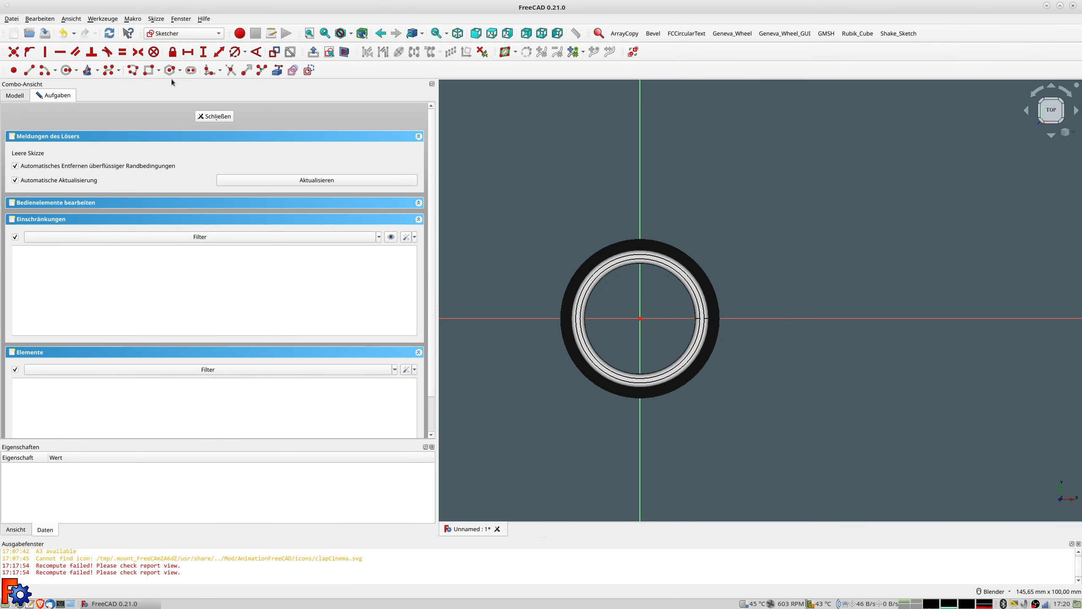
Step: Sketch a closed six-sided polyline across the tube's upper wall, with horizontal top and bottom edges spanning the vertical axis
{"action": "left_click", "coordinate": [132, 70]}
{"action": "left_click", "coordinate": [581, 249]}
{"action": "left_click", "coordinate": [615, 288]}
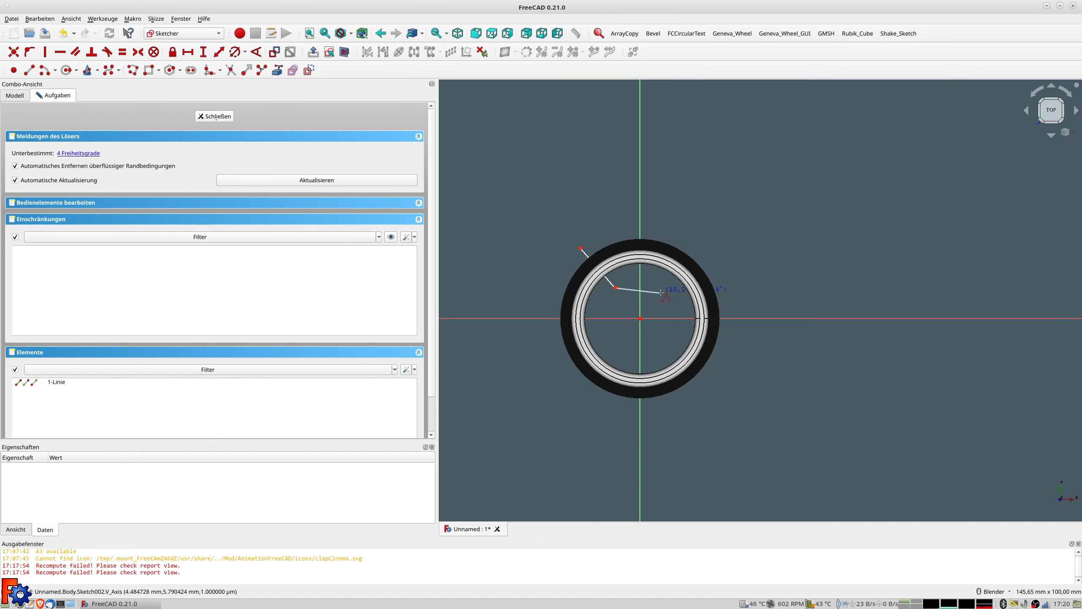
{"action": "left_click", "coordinate": [660, 288]}
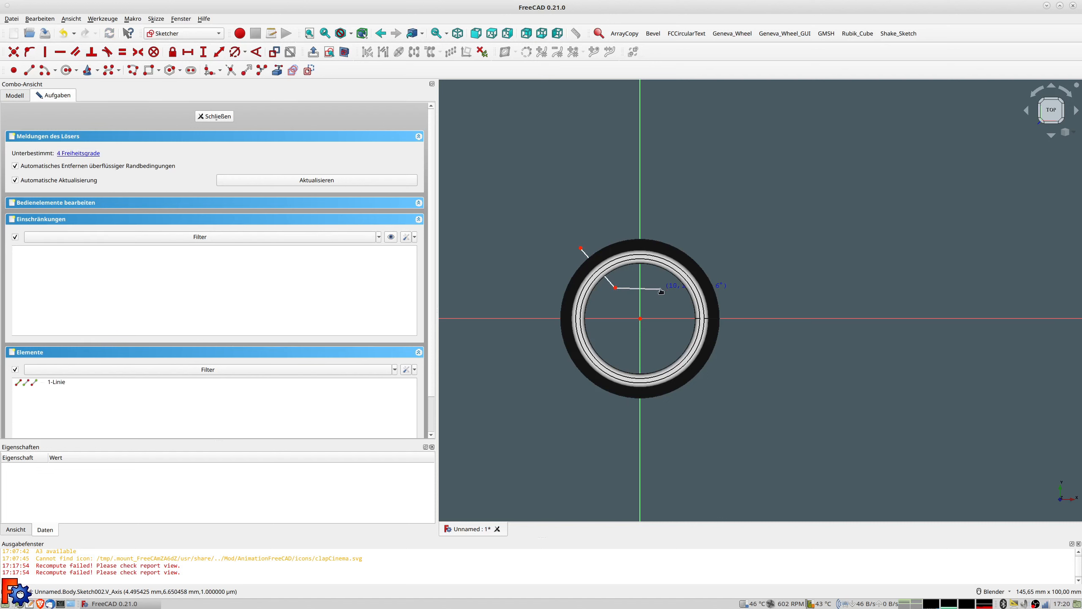
{"action": "left_click", "coordinate": [697, 240]}
{"action": "left_click", "coordinate": [665, 208]}
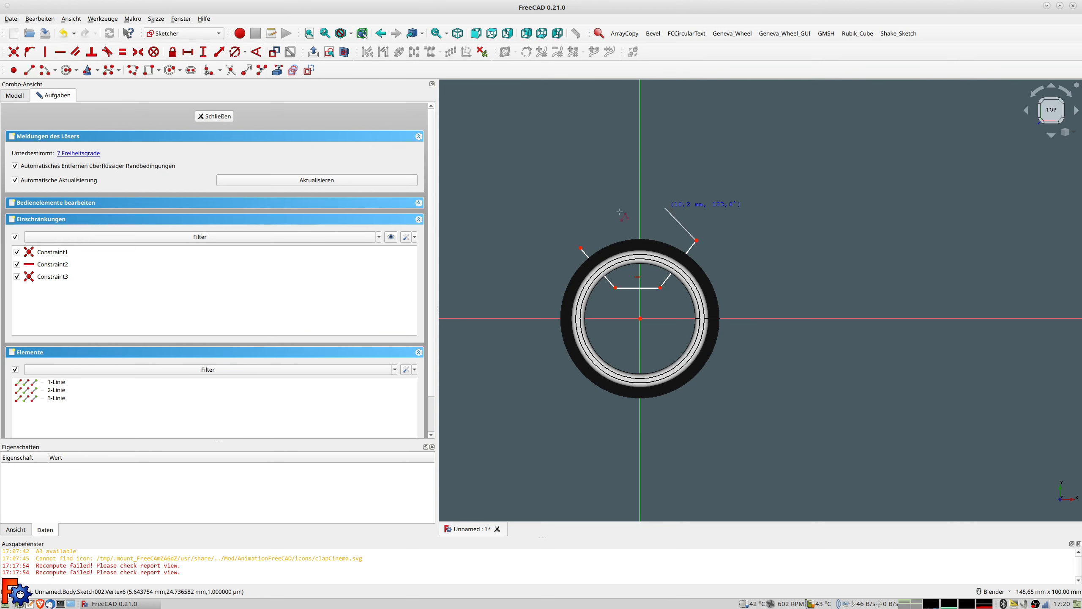
{"action": "left_click", "coordinate": [601, 208]}
{"action": "left_click", "coordinate": [580, 248]}
{"action": "scroll", "coordinate": [701, 251], "scroll_direction": "up", "scroll_amount": 3}
{"action": "key", "text": "Escape"}
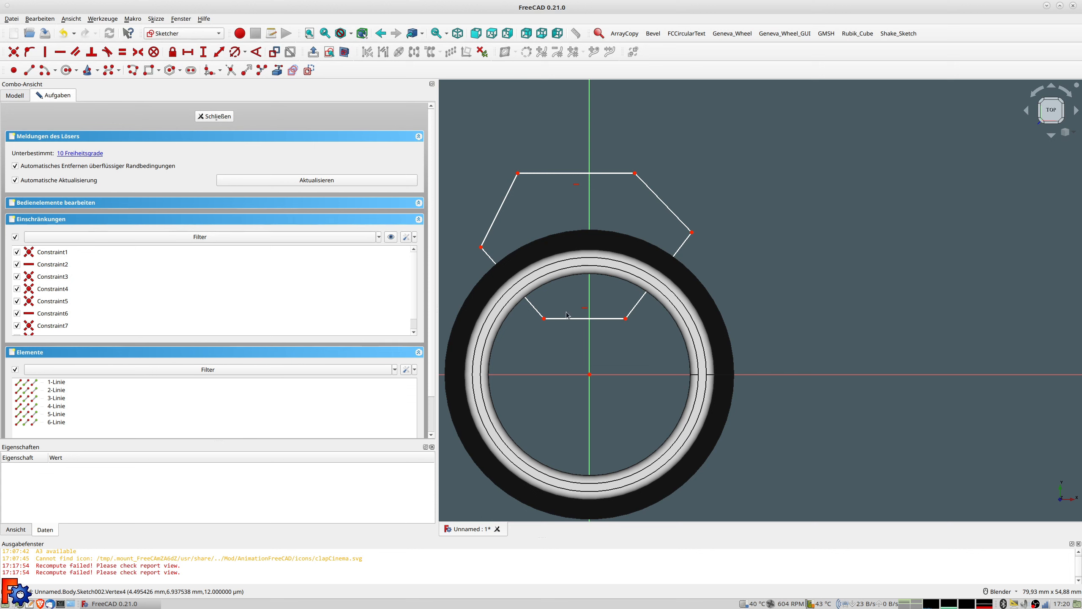
Step: Constrain the profile's lower edge endpoints and its two outer side vertices to be symmetric about the vertical axis
{"action": "left_click", "coordinate": [622, 318]}
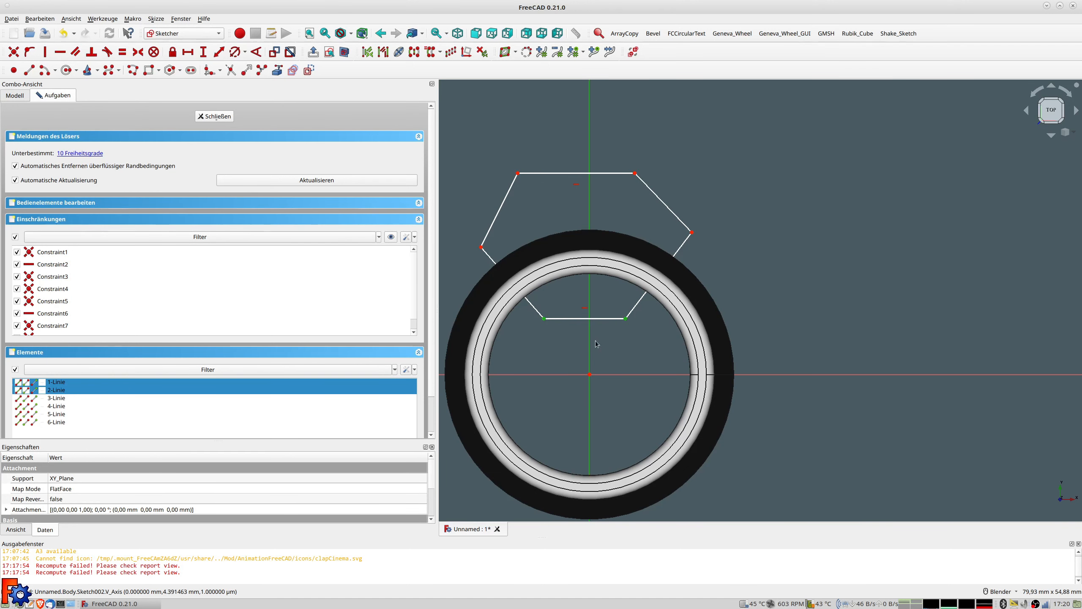
{"action": "key", "text": "s"}
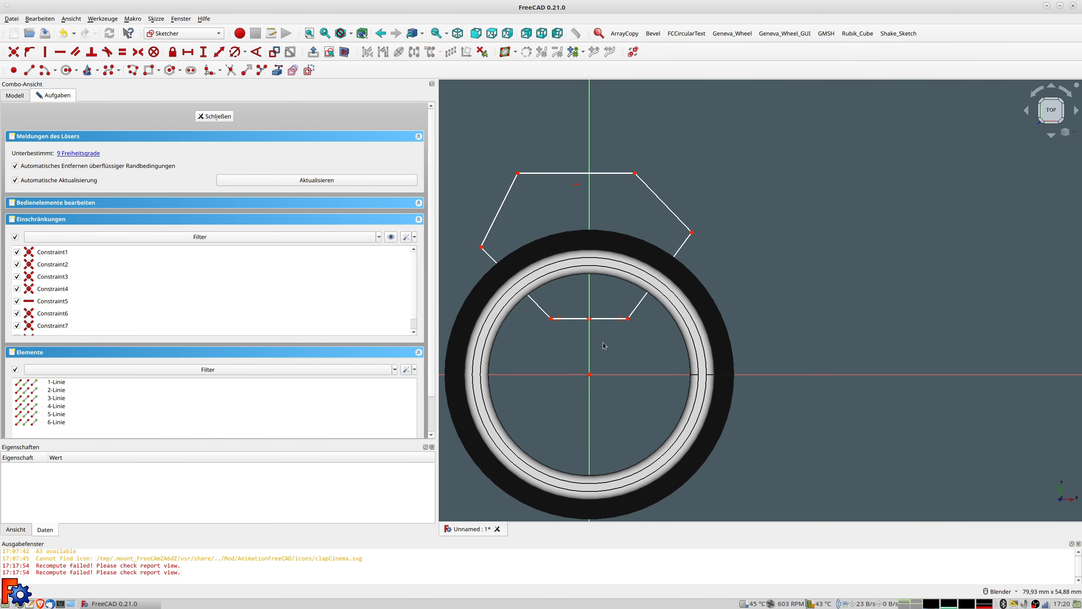
{"action": "left_click", "coordinate": [481, 248]}
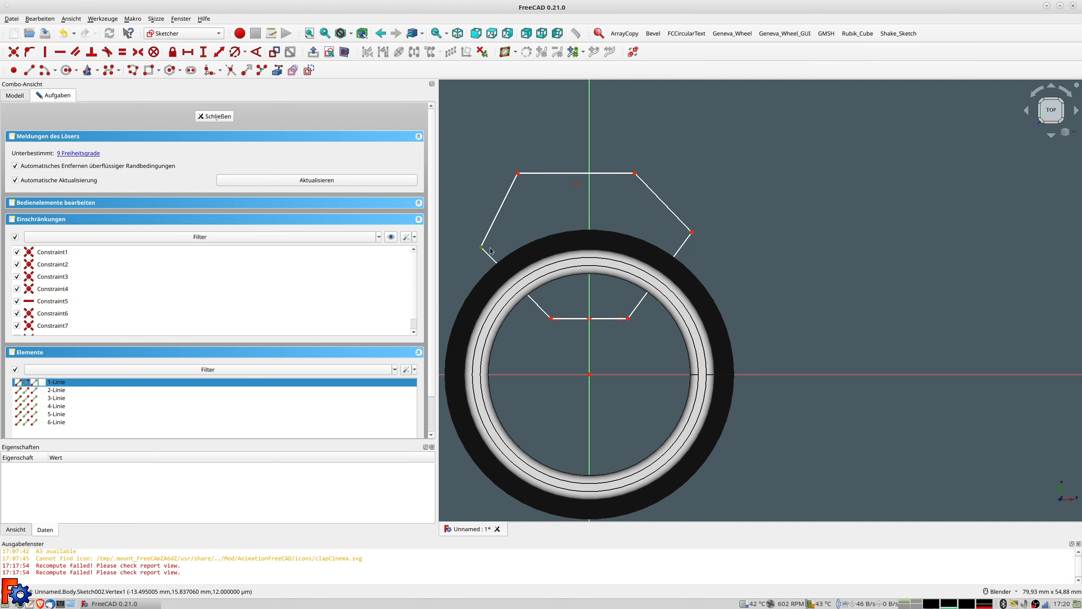
{"action": "left_click", "coordinate": [691, 233]}
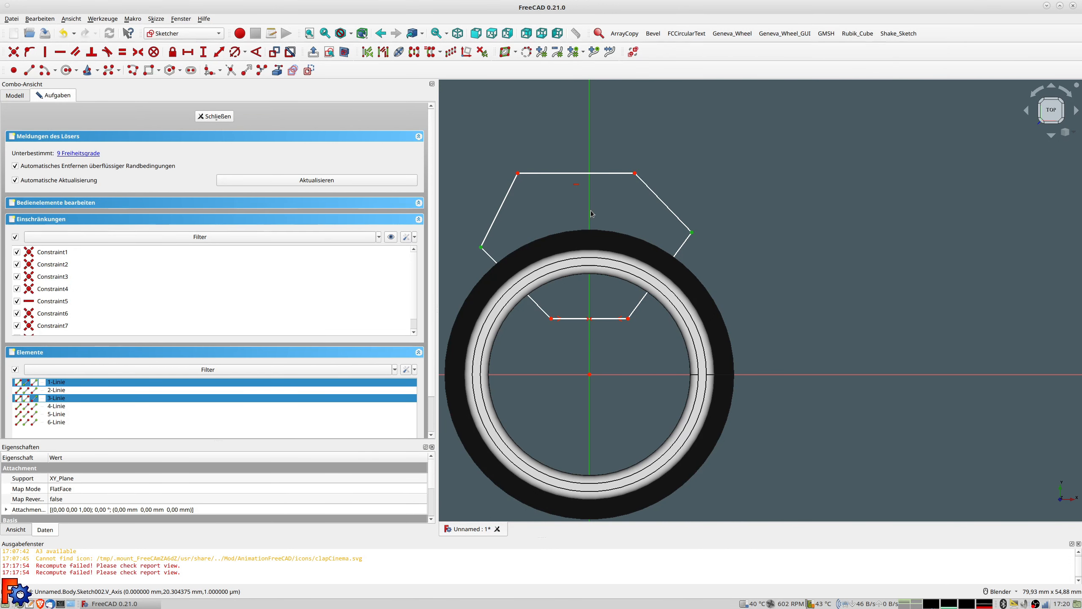
{"action": "left_click", "coordinate": [590, 211]}
{"action": "key", "text": "s"}
Step: Make the profile's upper edge endpoints symmetric about the vertical axis and close the sketch
{"action": "mouse_move", "coordinate": [597, 173]}
{"action": "left_mouse_down"}
{"action": "mouse_move", "coordinate": [648, 175]}
{"action": "mouse_move", "coordinate": [607, 174]}
{"action": "left_mouse_up"}
{"action": "left_click", "coordinate": [528, 173]}
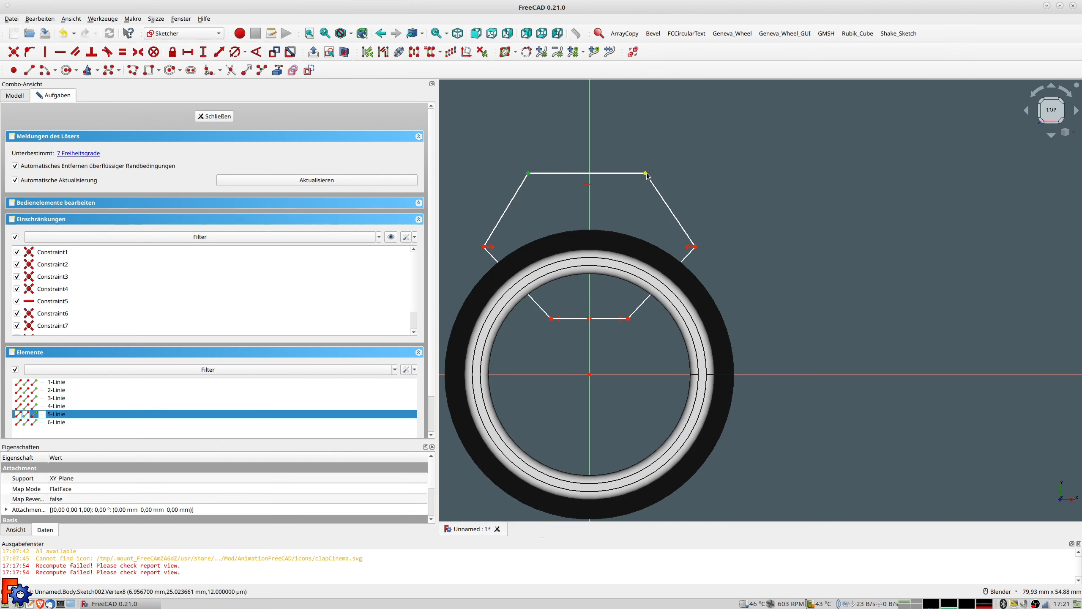
{"action": "left_click", "coordinate": [645, 172]}
{"action": "left_click", "coordinate": [589, 161]}
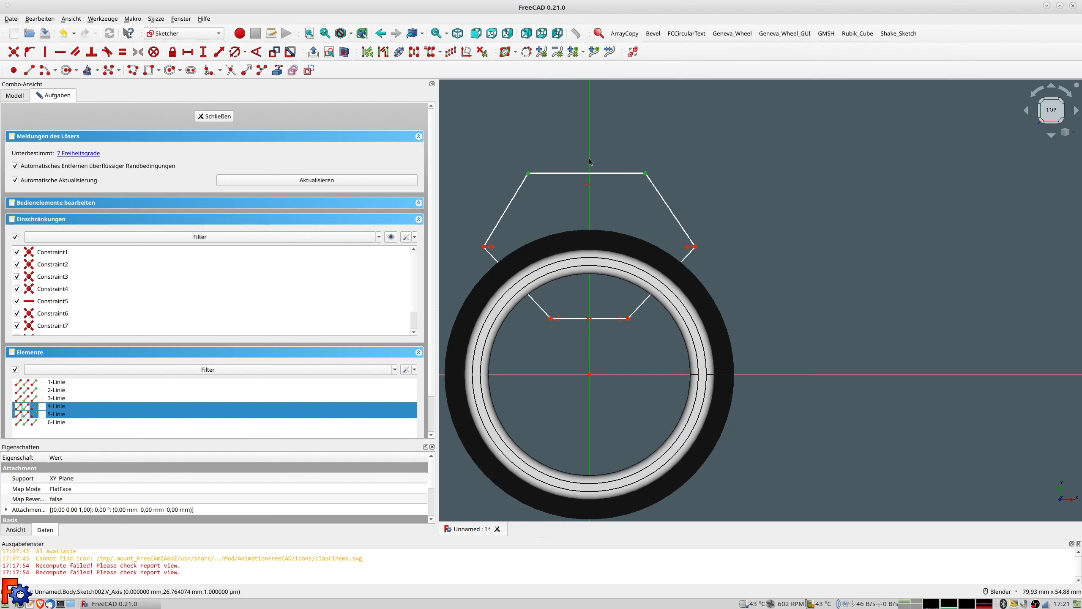
{"action": "key", "text": "s"}
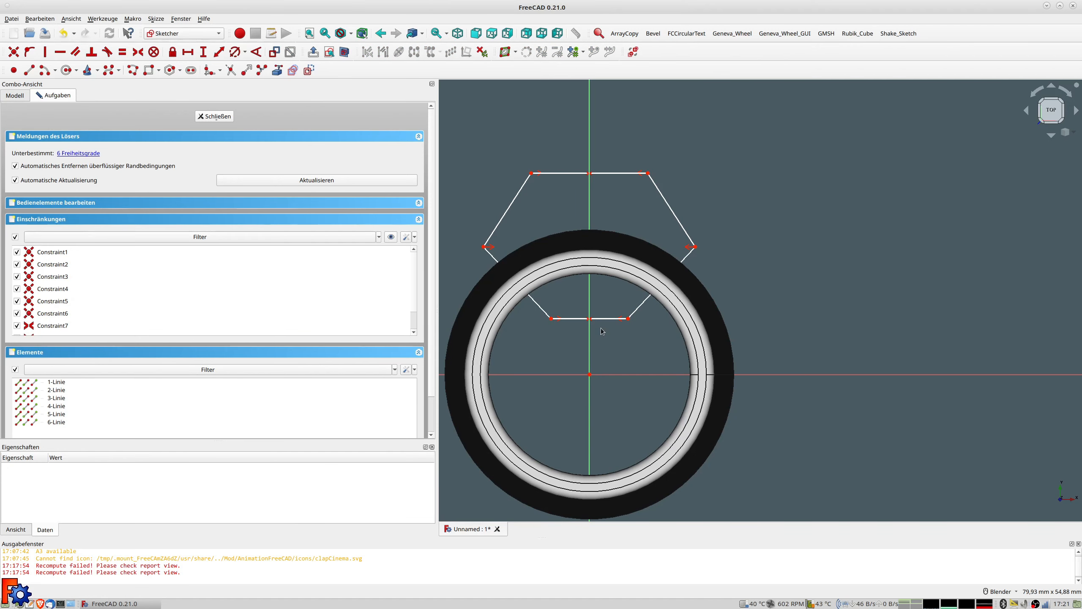
{"action": "middle_click_drag", "start_coordinate": [572, 321], "coordinate": [819, 299]}
{"action": "middle_click_drag", "start_coordinate": [749, 275], "coordinate": [763, 283]}
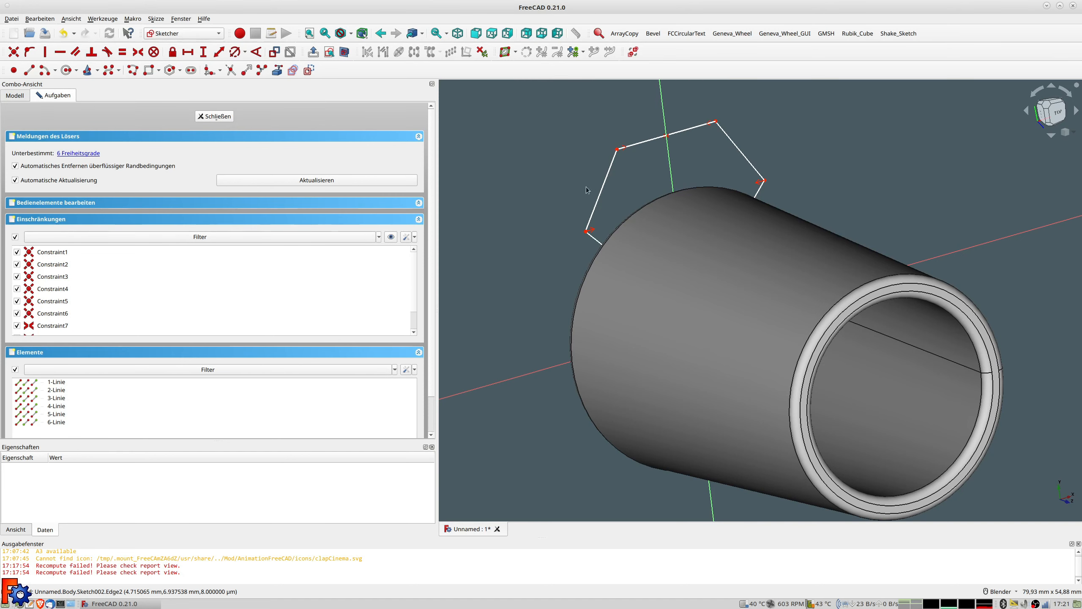
{"action": "left_click", "coordinate": [214, 116]}
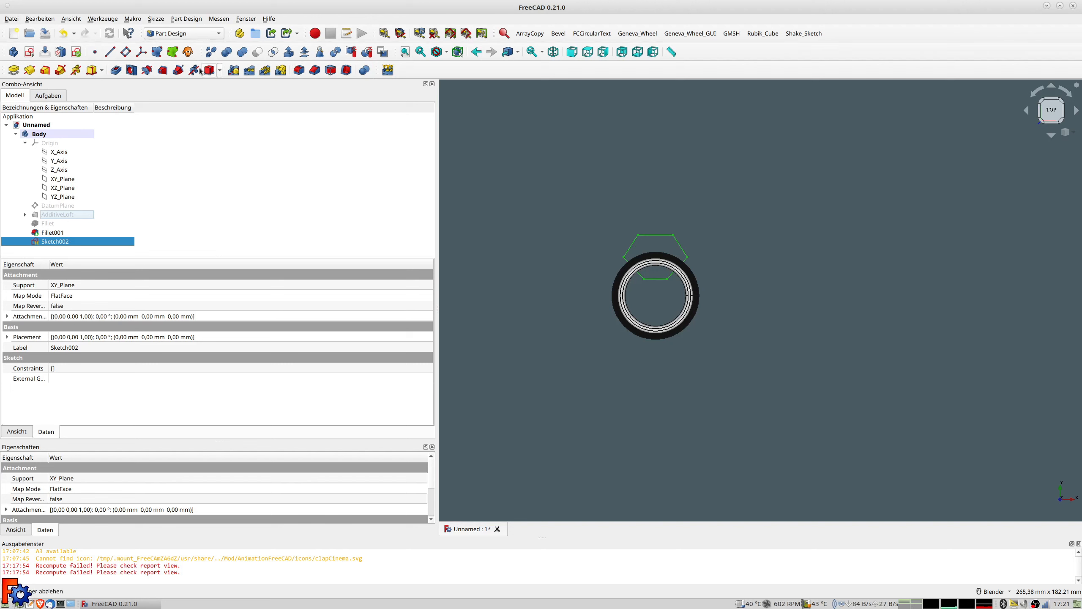
Step: Start a pocket from the six-sided sketch and reverse its direction so it cuts into the tube wall
{"action": "left_click", "coordinate": [119, 71]}
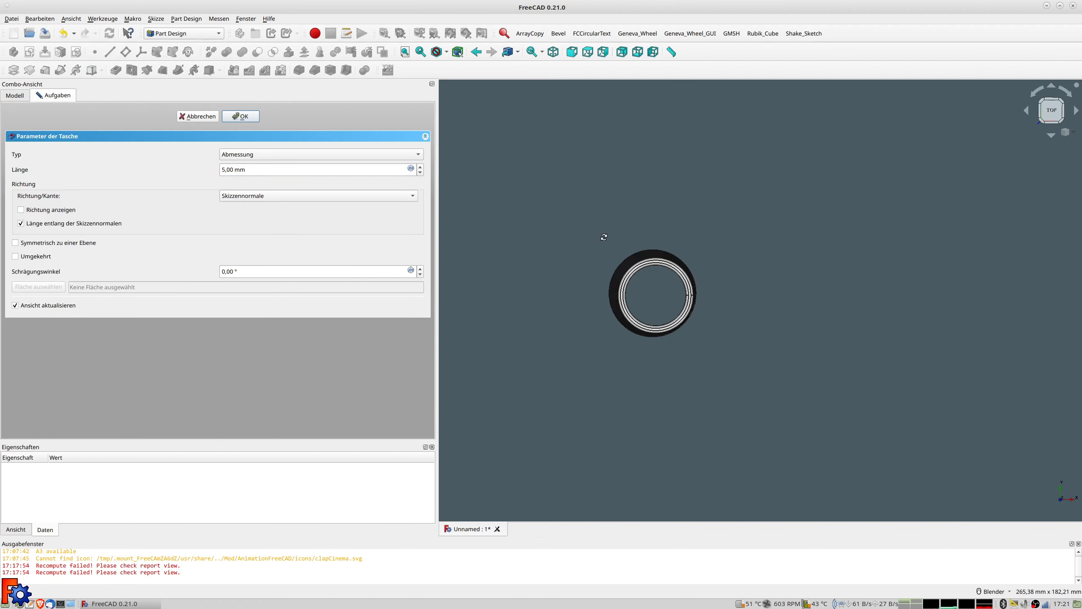
{"action": "middle_click_drag", "start_coordinate": [594, 226], "coordinate": [675, 289]}
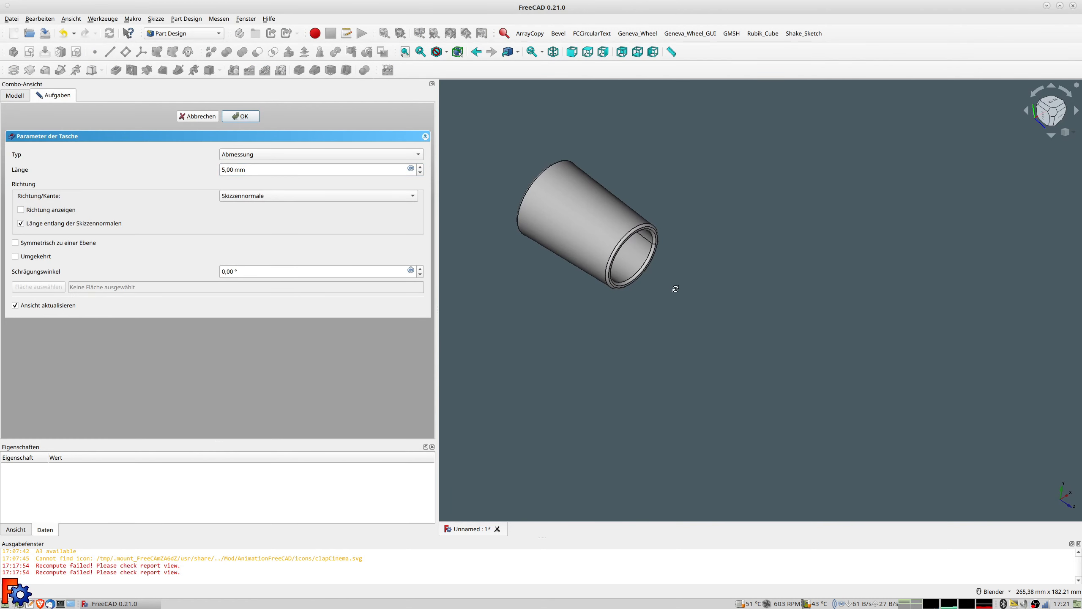
{"action": "left_click", "coordinate": [32, 257]}
{"action": "middle_click_drag", "start_coordinate": [532, 278], "coordinate": [696, 317]}
{"action": "scroll", "coordinate": [668, 183], "scroll_direction": "up", "scroll_amount": 1}
{"action": "scroll", "coordinate": [668, 183], "scroll_direction": "up", "scroll_amount": 1}
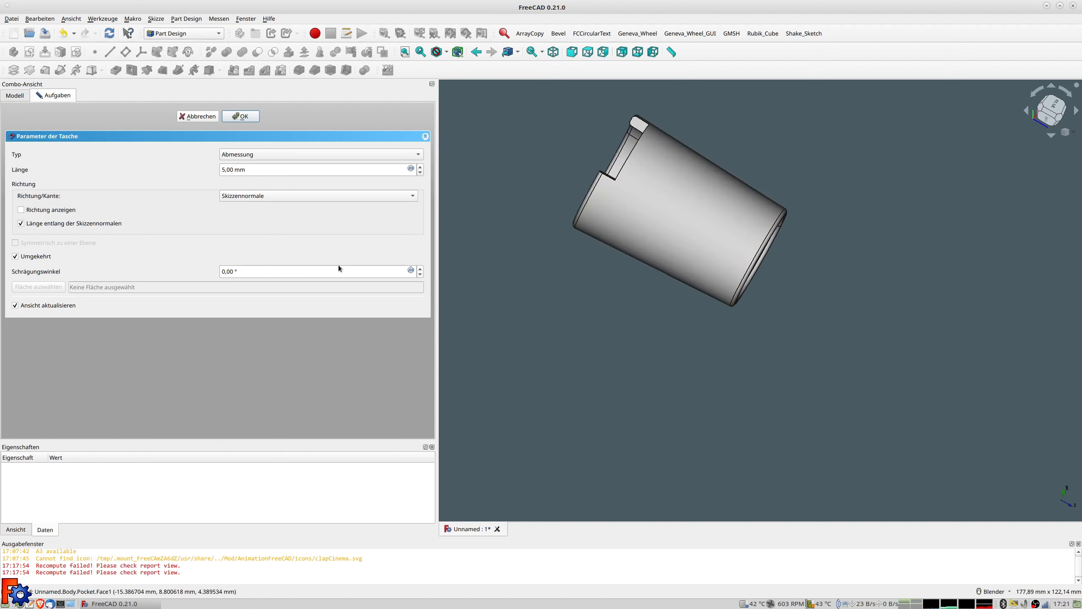
Step: Set the pocket's length to 41 mm and accept the cut along the tube wall
{"action": "left_click", "coordinate": [420, 168]}
{"action": "left_click", "coordinate": [420, 167]}
{"action": "left_click", "coordinate": [420, 168]}
{"action": "left_click", "coordinate": [420, 168]}
{"action": "left_click", "coordinate": [420, 168]}
{"action": "left_click", "coordinate": [420, 168]}
{"action": "left_click", "coordinate": [421, 168]}
{"action": "left_click", "coordinate": [420, 168]}
{"action": "left_click", "coordinate": [421, 168]}
{"action": "left_click", "coordinate": [421, 168]}
{"action": "left_click", "coordinate": [420, 168]}
{"action": "left_click", "coordinate": [420, 168]}
{"action": "left_click", "coordinate": [420, 168]}
{"action": "left_click", "coordinate": [420, 168]}
{"action": "left_click", "coordinate": [420, 168]}
{"action": "left_click", "coordinate": [420, 168]}
{"action": "left_click", "coordinate": [420, 168]}
{"action": "left_click", "coordinate": [420, 167]}
{"action": "left_click", "coordinate": [421, 167]}
{"action": "left_click", "coordinate": [420, 167]}
{"action": "left_click", "coordinate": [420, 168]}
{"action": "left_click", "coordinate": [420, 168]}
{"action": "left_click", "coordinate": [420, 168]}
{"action": "left_click", "coordinate": [421, 167]}
{"action": "left_click", "coordinate": [420, 168]}
{"action": "left_click", "coordinate": [420, 169]}
{"action": "left_click", "coordinate": [420, 169]}
{"action": "left_click", "coordinate": [421, 168]}
{"action": "left_click", "coordinate": [420, 168]}
{"action": "left_click", "coordinate": [421, 169]}
{"action": "left_click", "coordinate": [420, 168]}
{"action": "left_click", "coordinate": [420, 168]}
{"action": "left_click", "coordinate": [420, 168]}
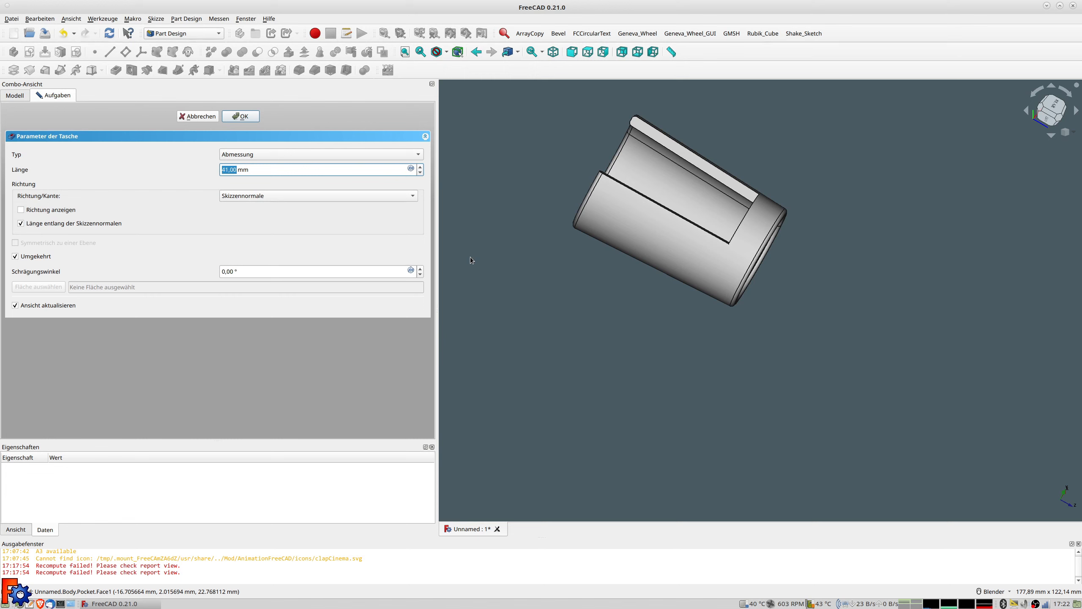
{"action": "middle_click_drag", "start_coordinate": [622, 245], "coordinate": [647, 218]}
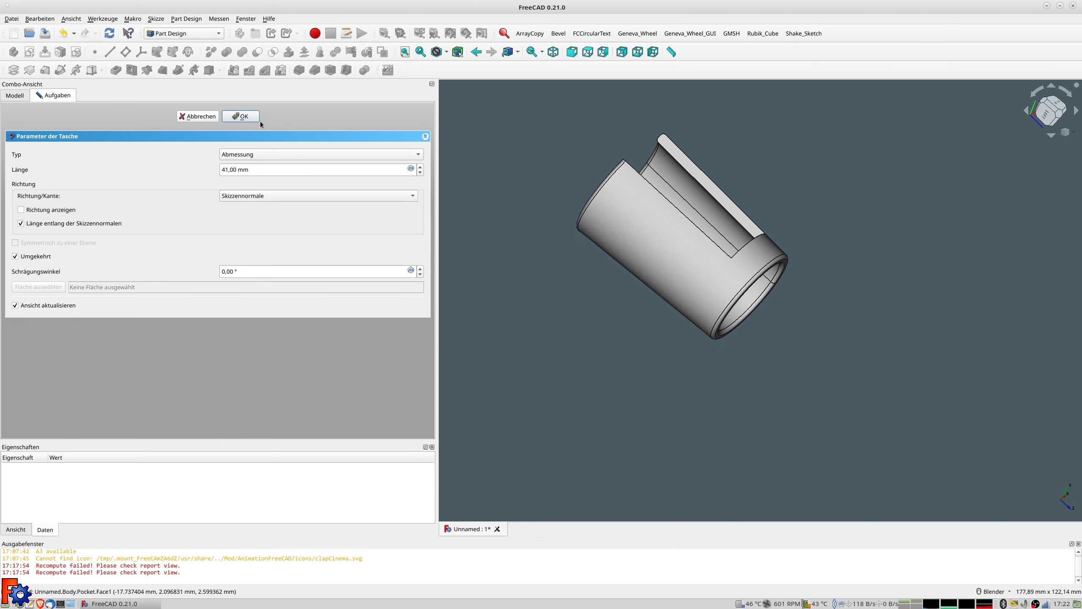
{"action": "middle_click_drag", "start_coordinate": [642, 169], "coordinate": [644, 194]}
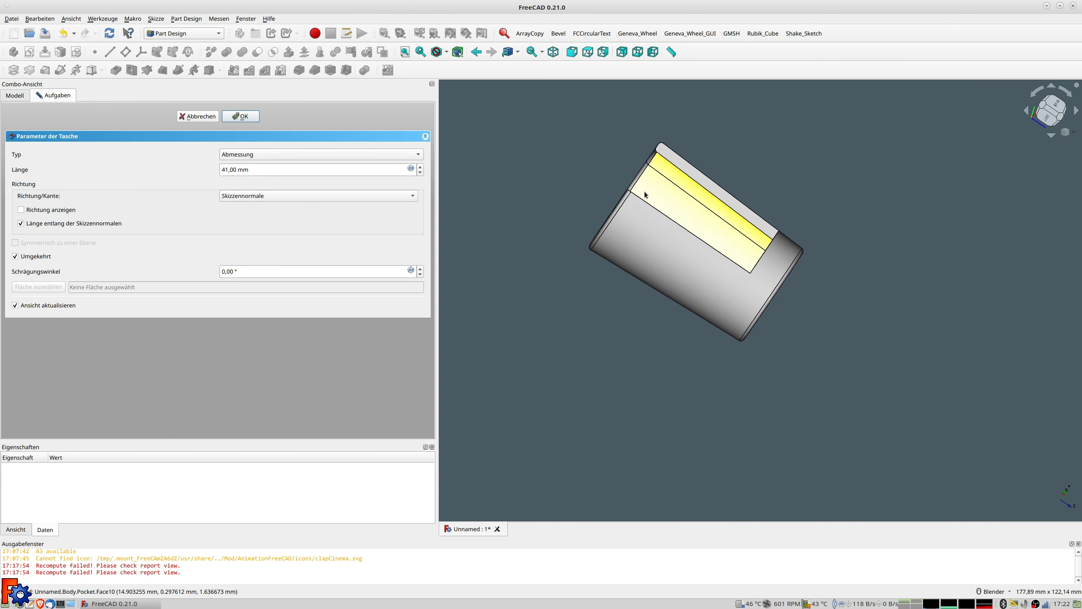
{"action": "left_click", "coordinate": [240, 116]}
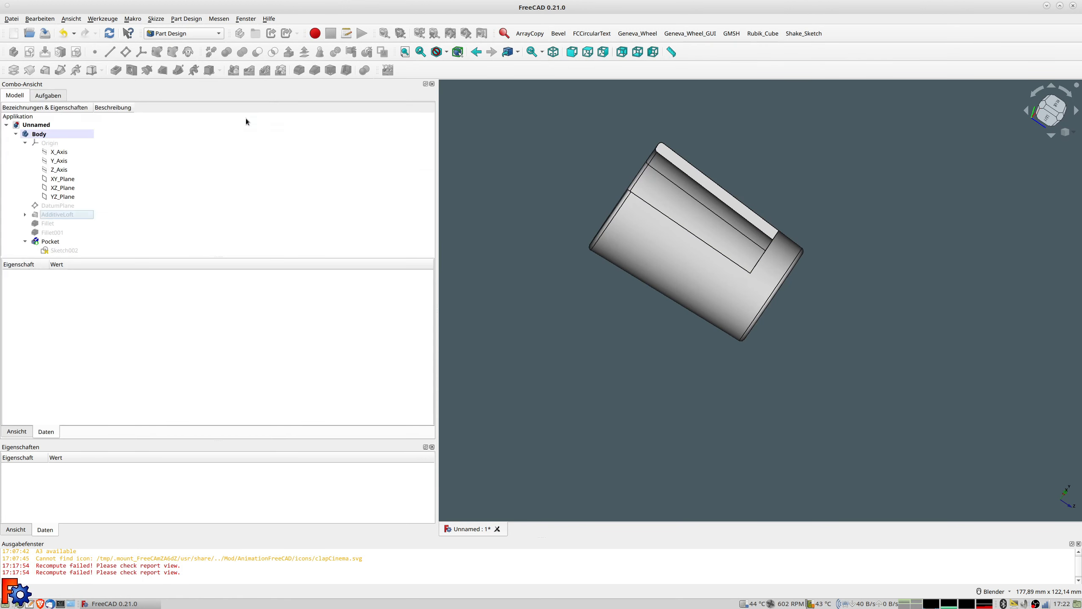
Step: Fillet the two long faces and the end face of the wall cutout with a 1 mm radius
{"action": "left_click", "coordinate": [683, 168]}
{"action": "middle_click_drag", "start_coordinate": [683, 167], "coordinate": [714, 277]}
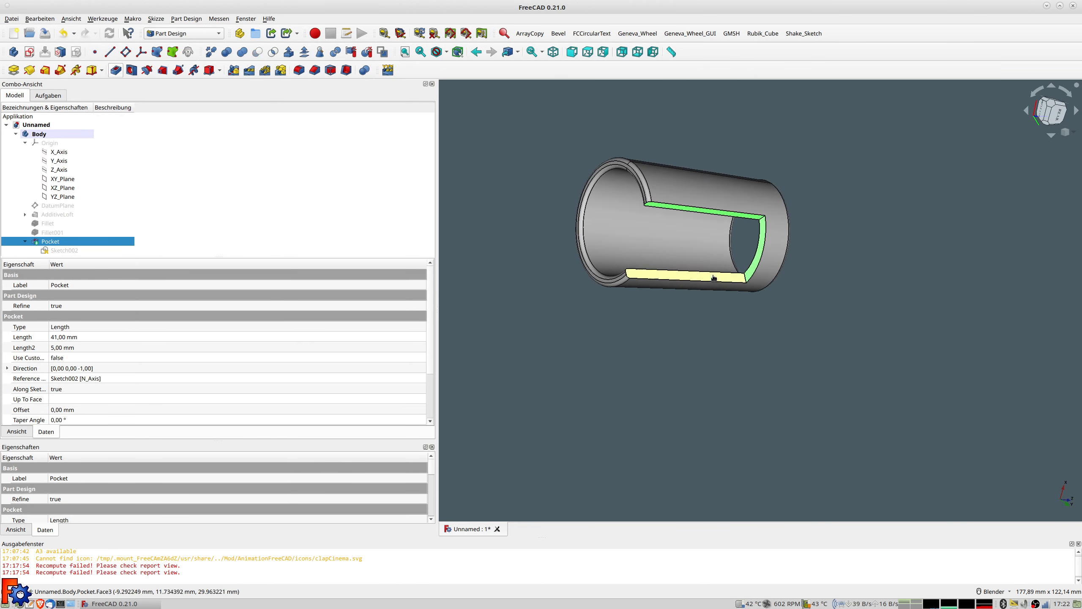
{"action": "left_click", "coordinate": [301, 70]}
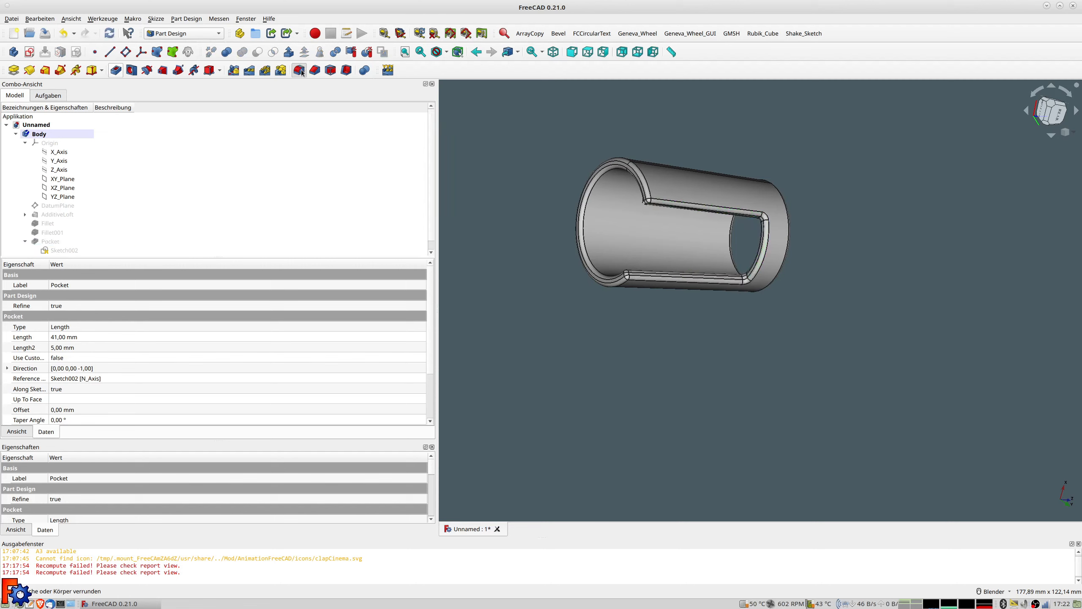
Step: Inspect the rounded cutout from the front, the top and several oblique angles, and accept the fillet
{"action": "middle_click_drag", "start_coordinate": [601, 253], "coordinate": [737, 205]}
{"action": "middle_click_drag", "start_coordinate": [723, 300], "coordinate": [751, 291]}
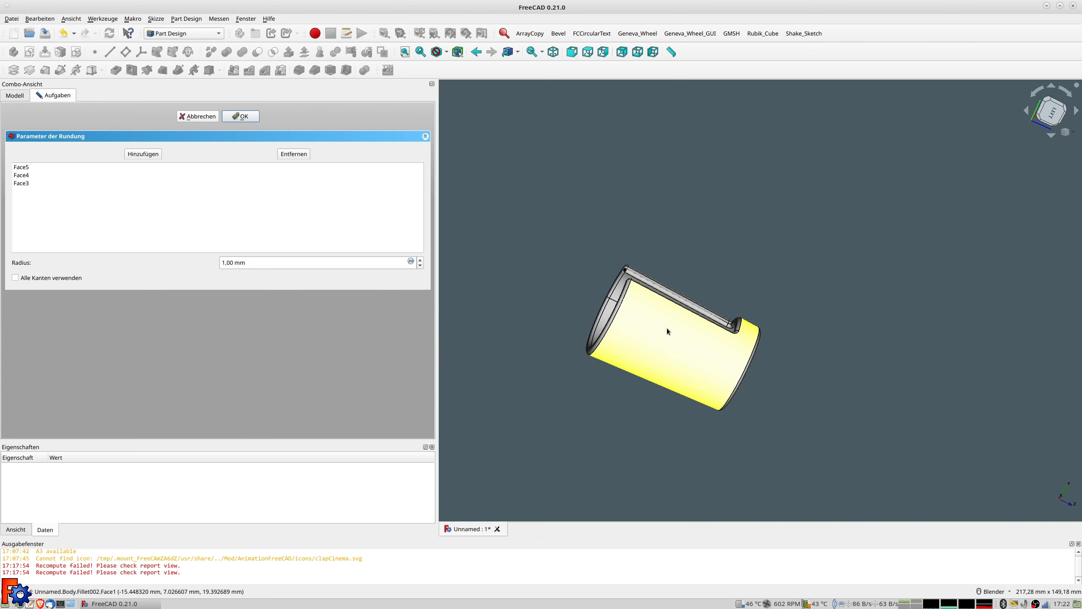
{"action": "middle_click_drag", "start_coordinate": [624, 374], "coordinate": [848, 401]}
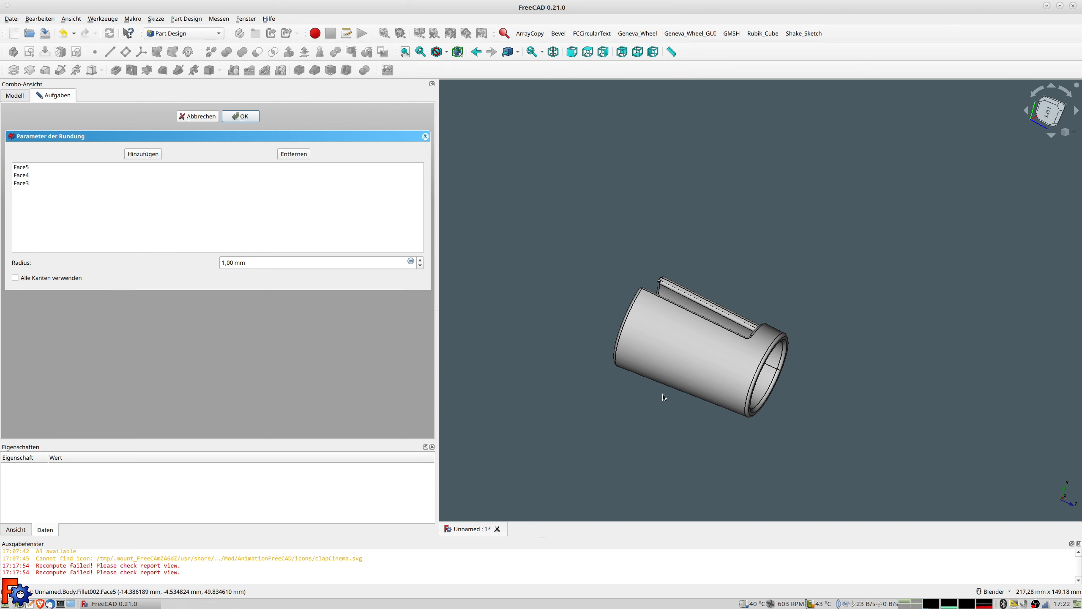
{"action": "middle_click_drag", "start_coordinate": [749, 418], "coordinate": [777, 412]}
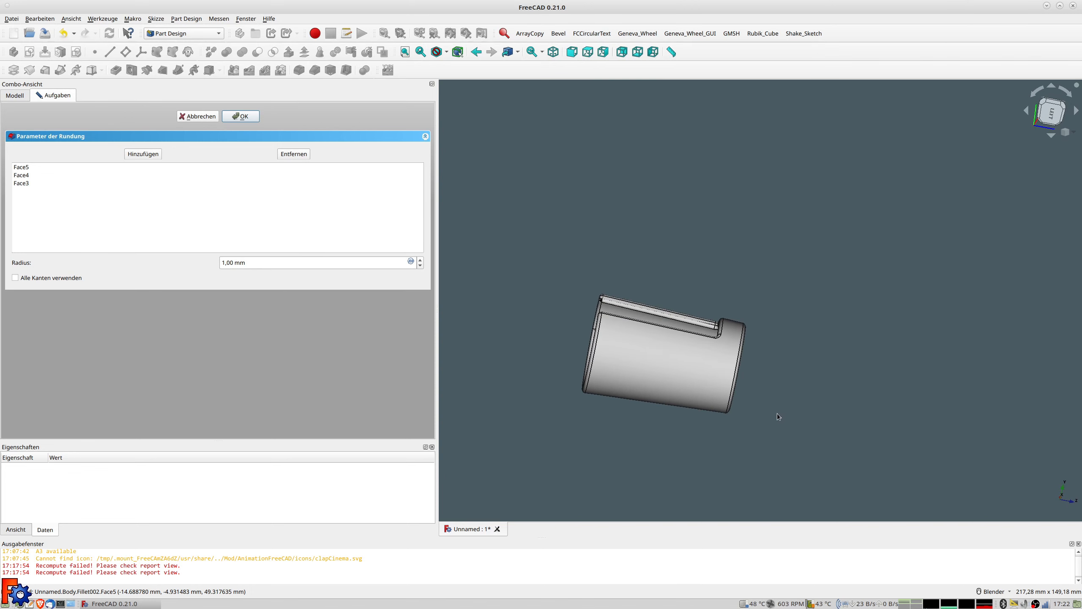
{"action": "key", "text": "1"}
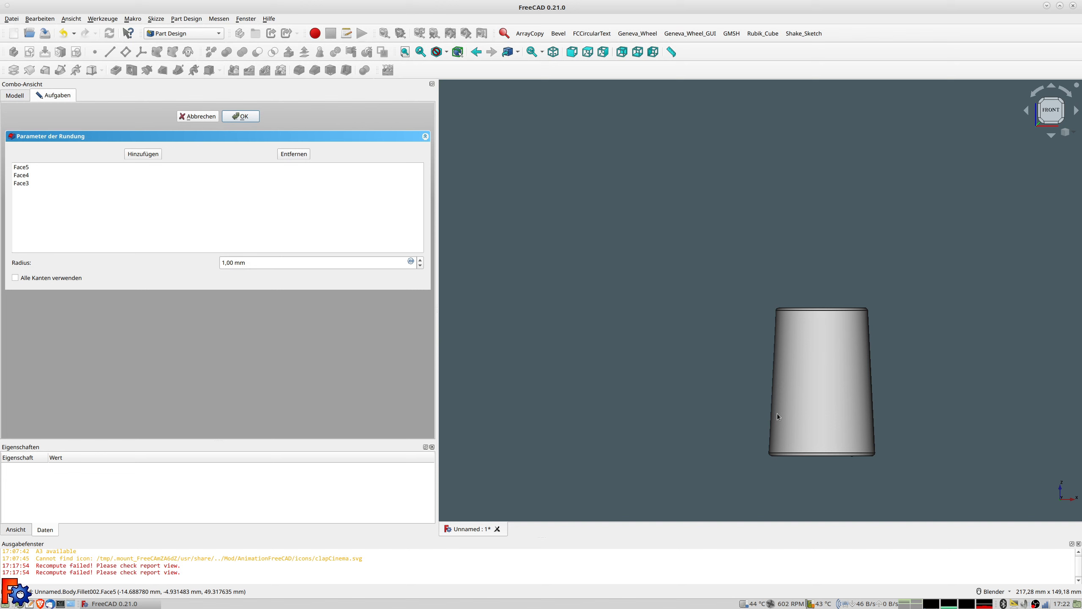
{"action": "key", "text": "2"}
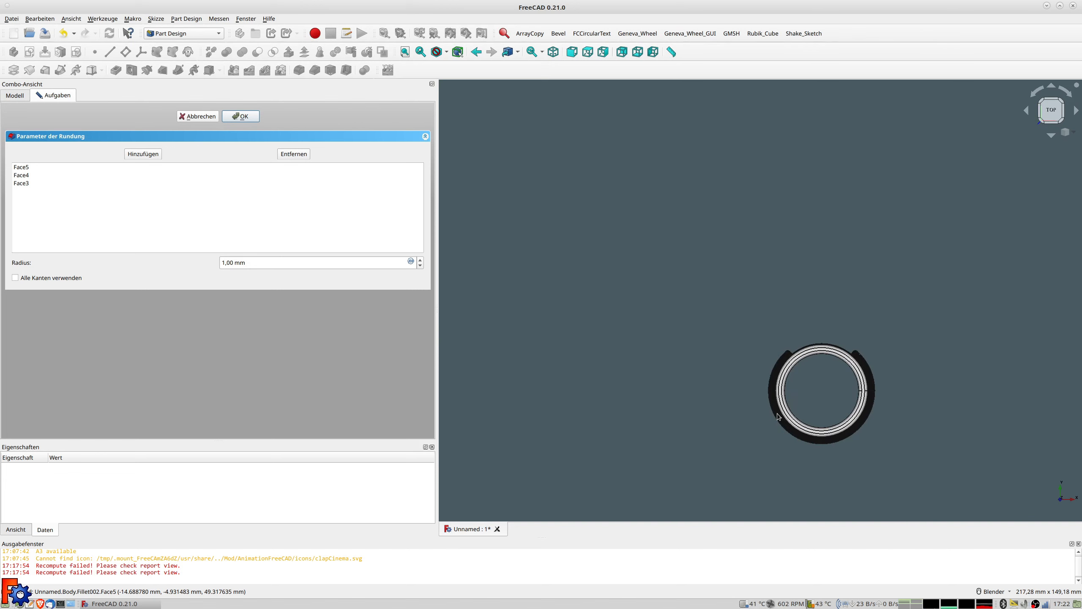
{"action": "middle_click_drag", "start_coordinate": [846, 398], "coordinate": [705, 284], "text": "shift"}
{"action": "scroll", "coordinate": [701, 289], "scroll_direction": "up", "scroll_amount": 2}
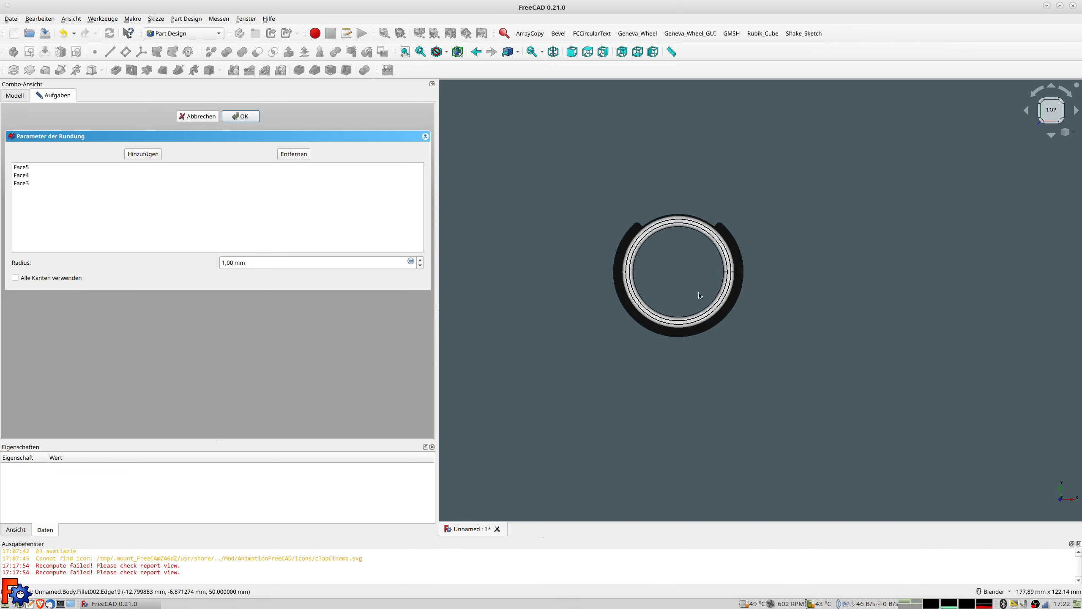
{"action": "scroll", "coordinate": [699, 294], "scroll_direction": "up", "scroll_amount": 3}
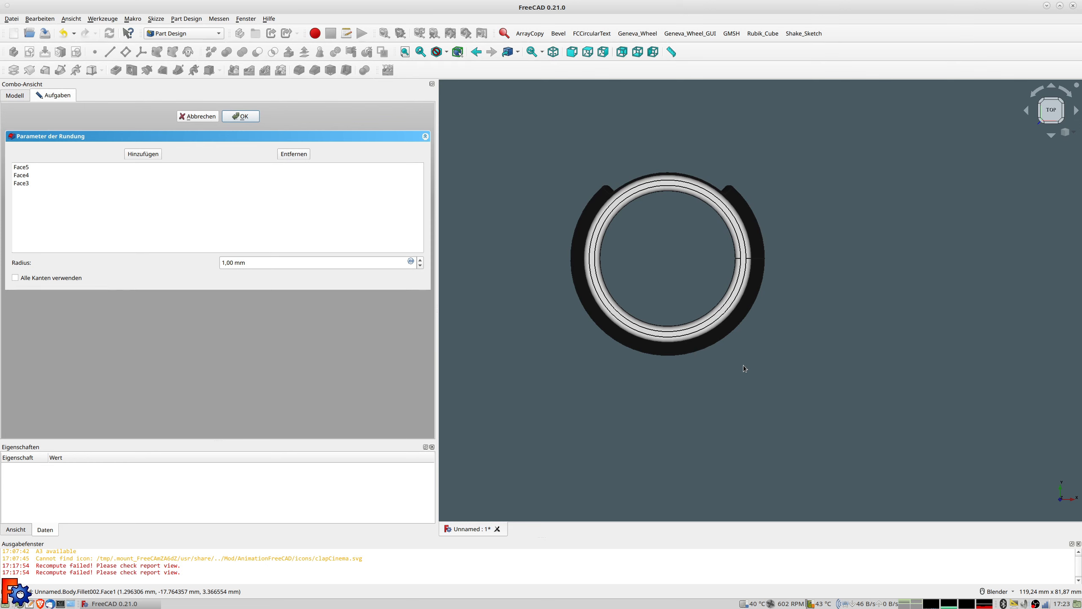
{"action": "middle_click_drag", "start_coordinate": [744, 368], "coordinate": [780, 341]}
{"action": "scroll", "coordinate": [648, 364], "scroll_direction": "up", "scroll_amount": 1}
{"action": "middle_click_drag", "start_coordinate": [637, 353], "coordinate": [663, 339]}
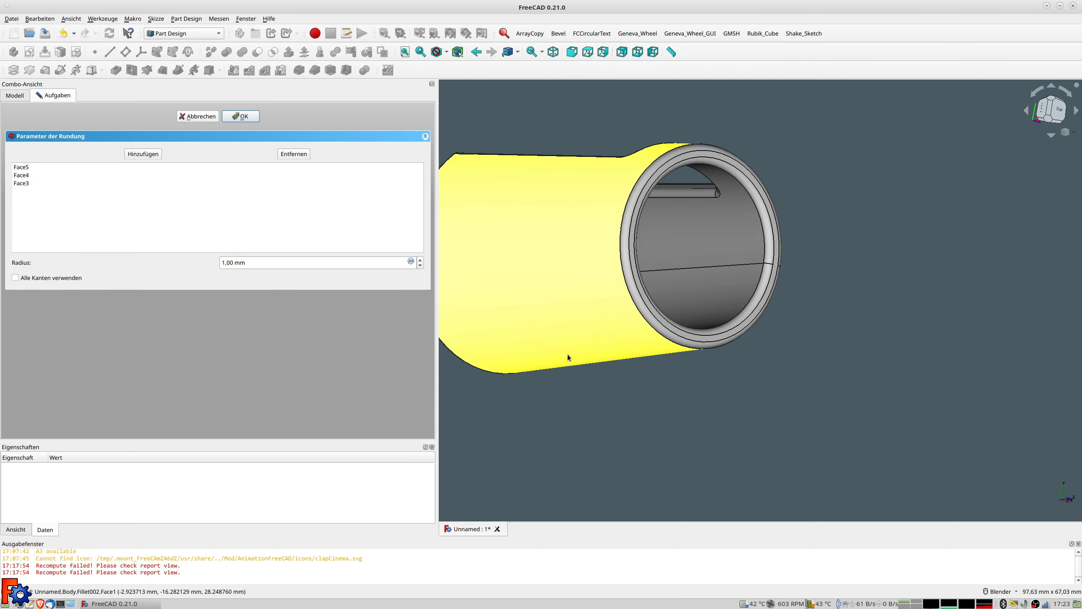
{"action": "middle_click_drag", "start_coordinate": [515, 358], "coordinate": [733, 293]}
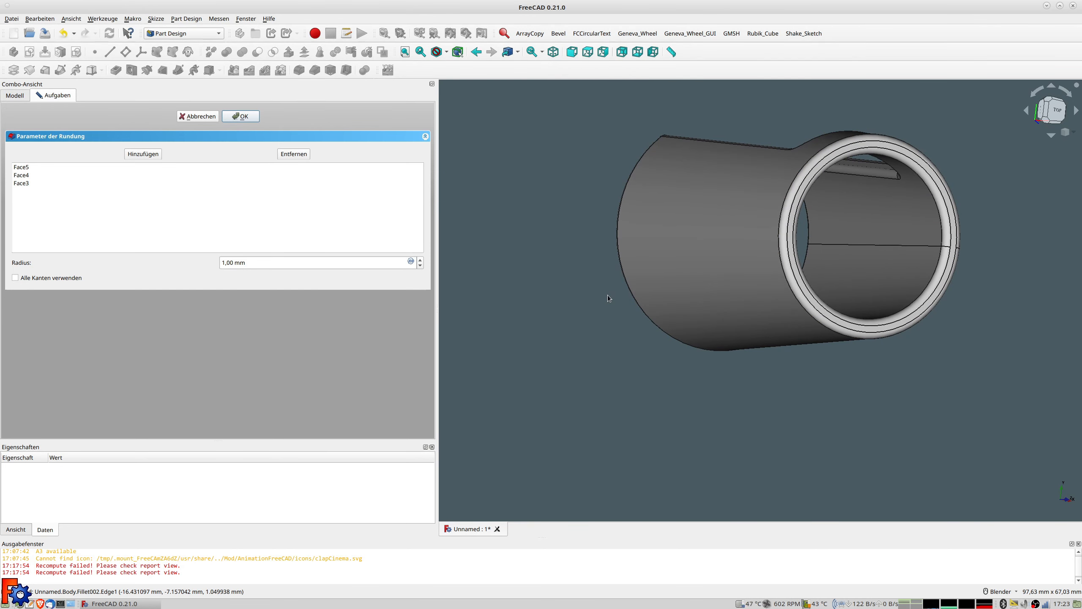
{"action": "middle_click_drag", "start_coordinate": [776, 351], "coordinate": [857, 277]}
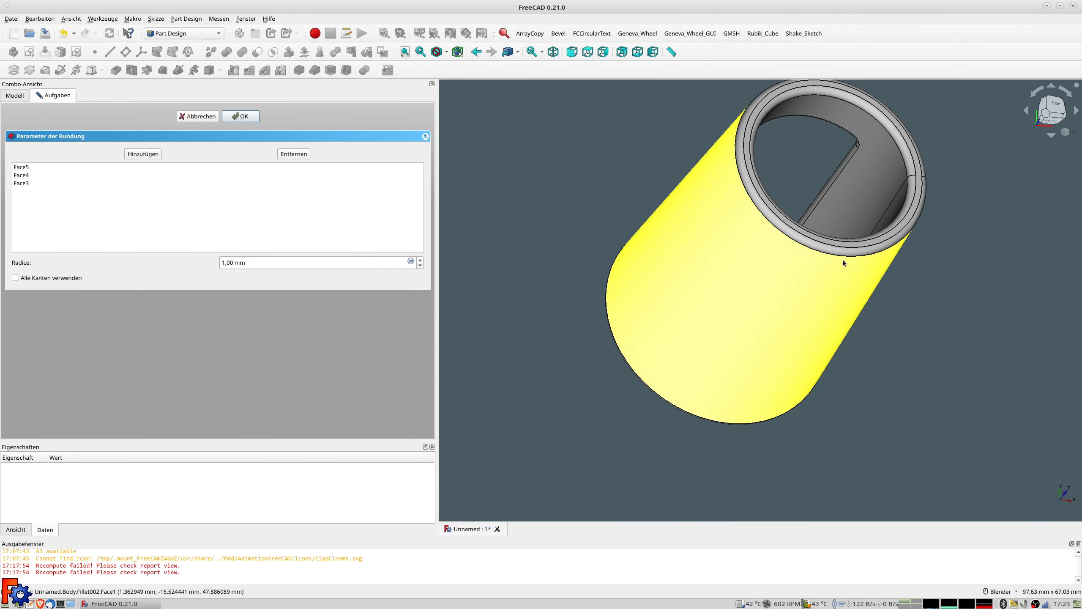
{"action": "left_click", "coordinate": [248, 117]}
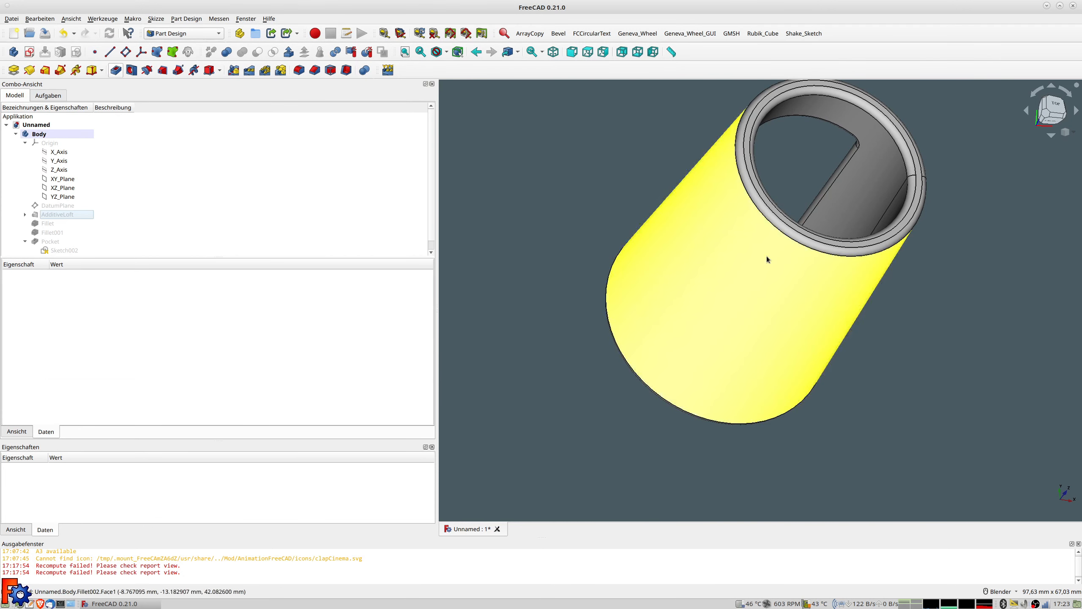
Step: Create a datum plane on the XY plane offset 43 mm in Z and check its position from the front and right
{"action": "middle_click_drag", "start_coordinate": [916, 301], "coordinate": [876, 311]}
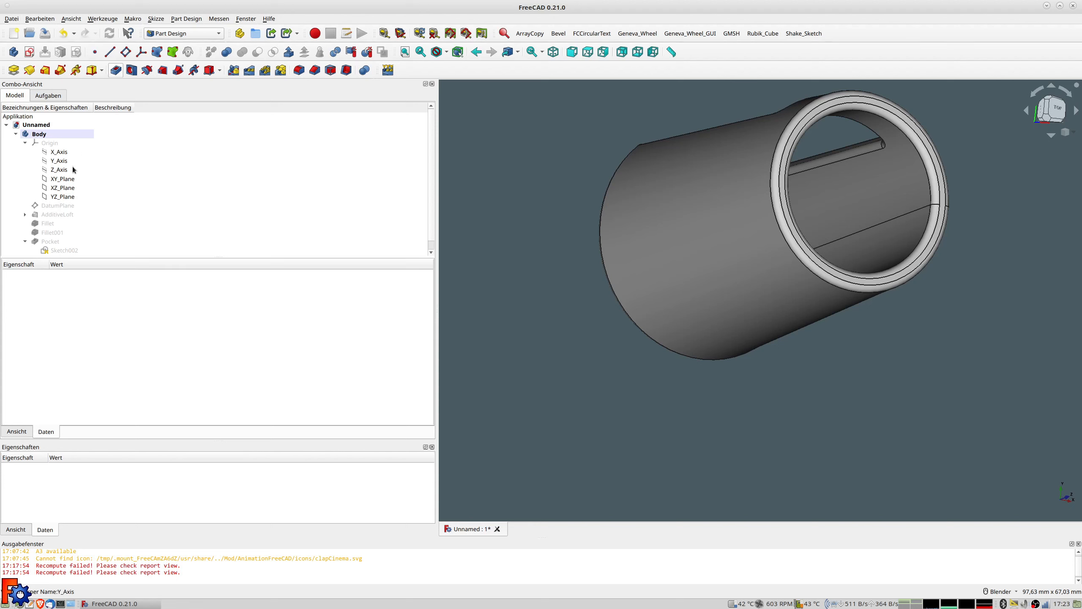
{"action": "left_click", "coordinate": [61, 180]}
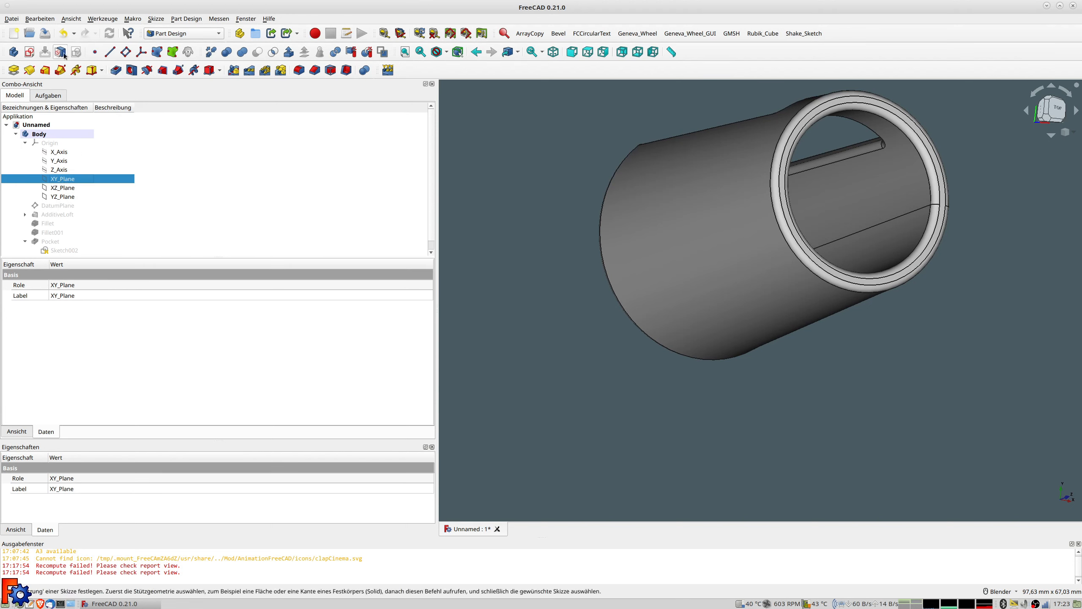
{"action": "left_click", "coordinate": [126, 55]}
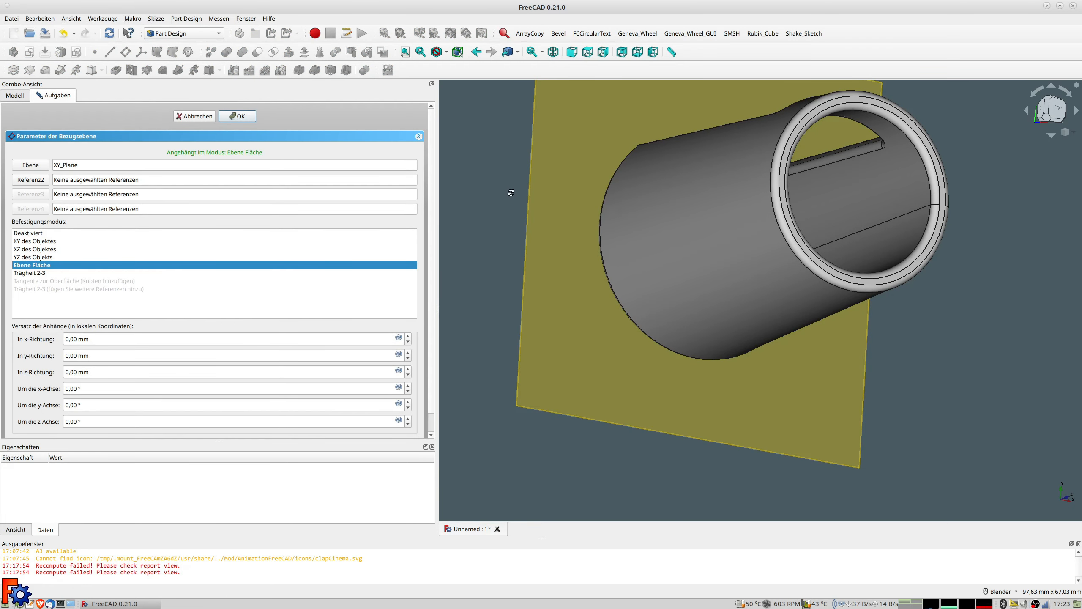
{"action": "middle_click_drag", "start_coordinate": [509, 191], "coordinate": [507, 189]}
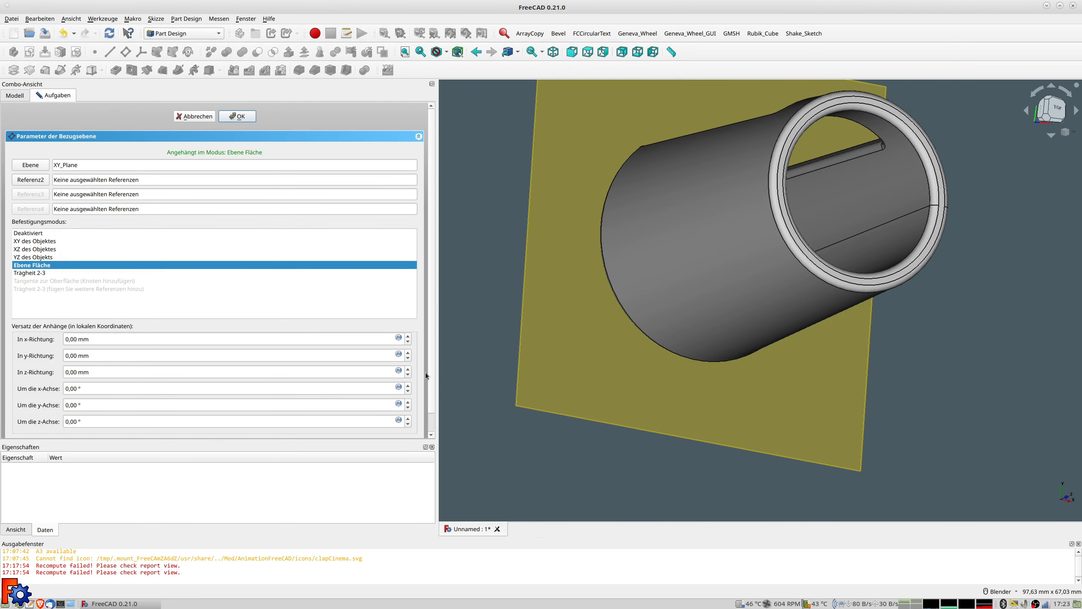
{"action": "left_click", "coordinate": [409, 369]}
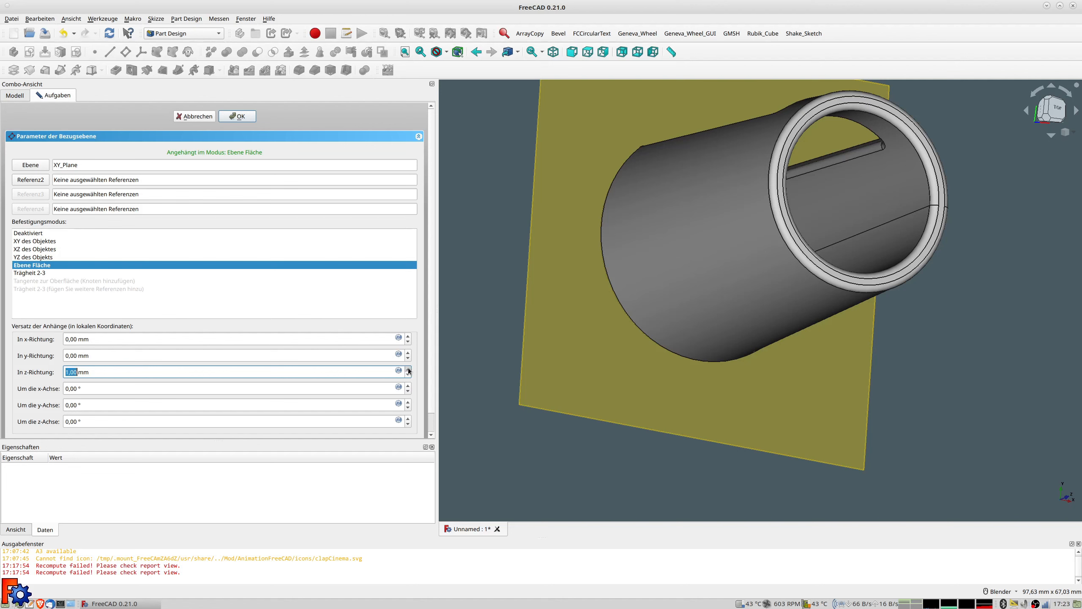
{"action": "scroll", "coordinate": [408, 371], "scroll_direction": "up", "scroll_amount": 14}
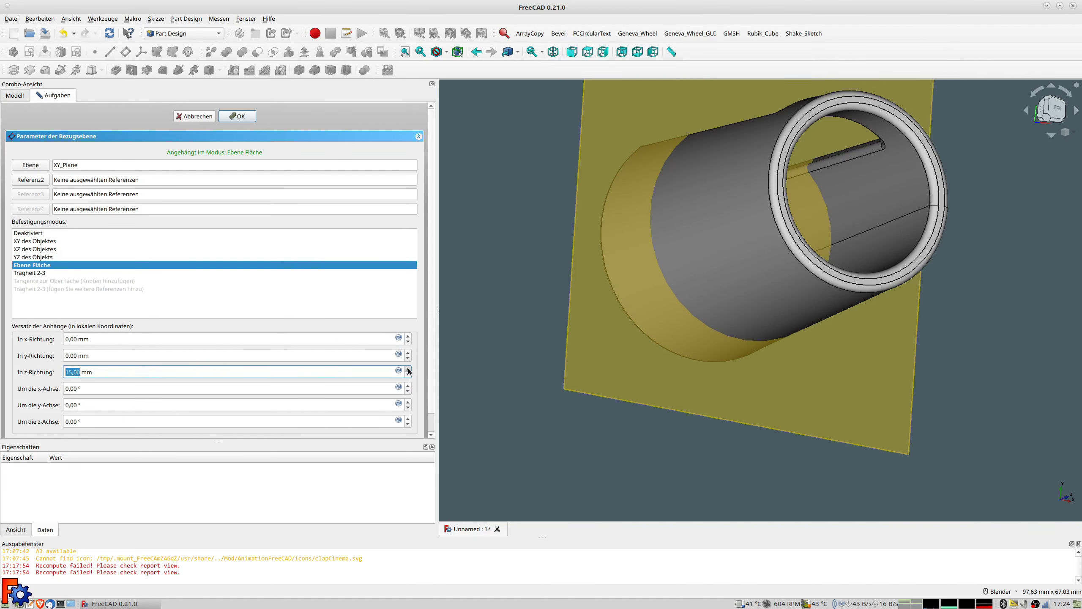
{"action": "scroll", "coordinate": [408, 371], "scroll_direction": "up", "scroll_amount": 13}
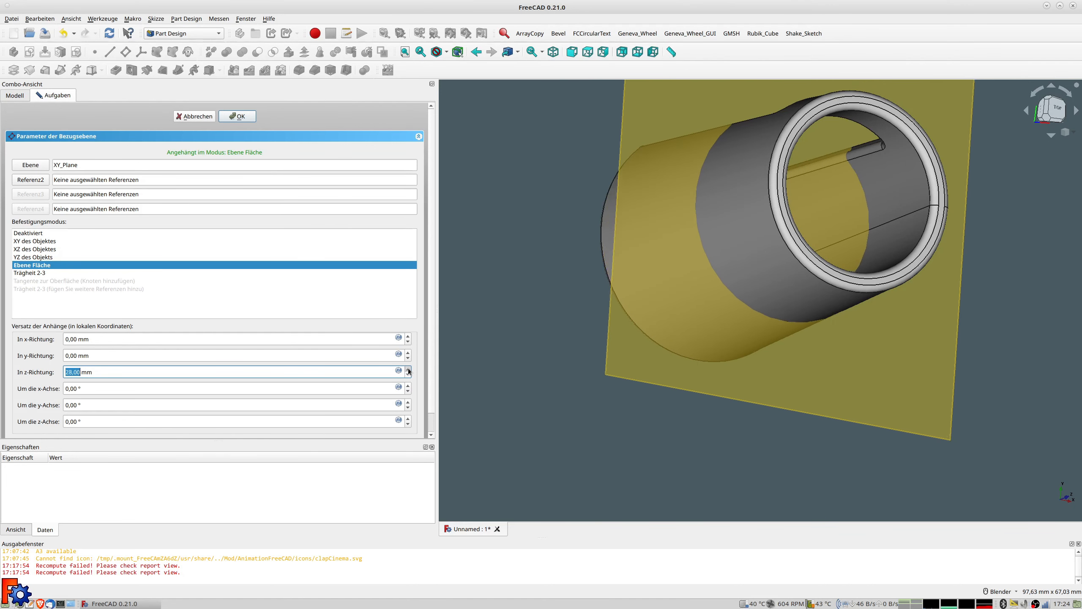
{"action": "scroll", "coordinate": [408, 371], "scroll_direction": "up", "scroll_amount": 12}
{"action": "scroll", "coordinate": [408, 371], "scroll_direction": "up", "scroll_amount": 3}
{"action": "middle_click_drag", "start_coordinate": [457, 363], "coordinate": [543, 367]}
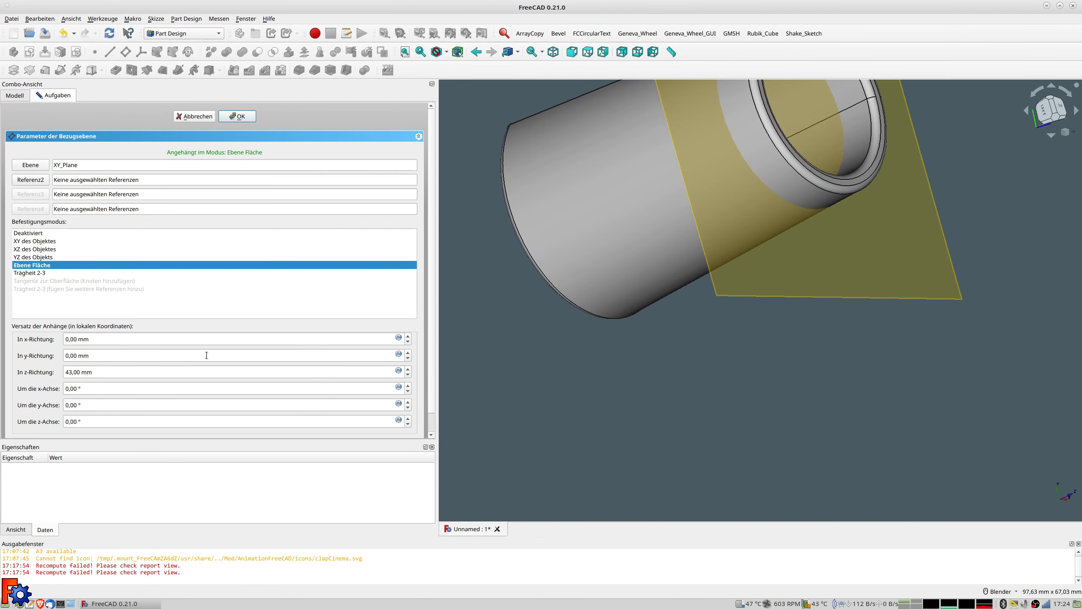
{"action": "left_click", "coordinate": [245, 116]}
{"action": "middle_click_drag", "start_coordinate": [872, 227], "coordinate": [937, 257]}
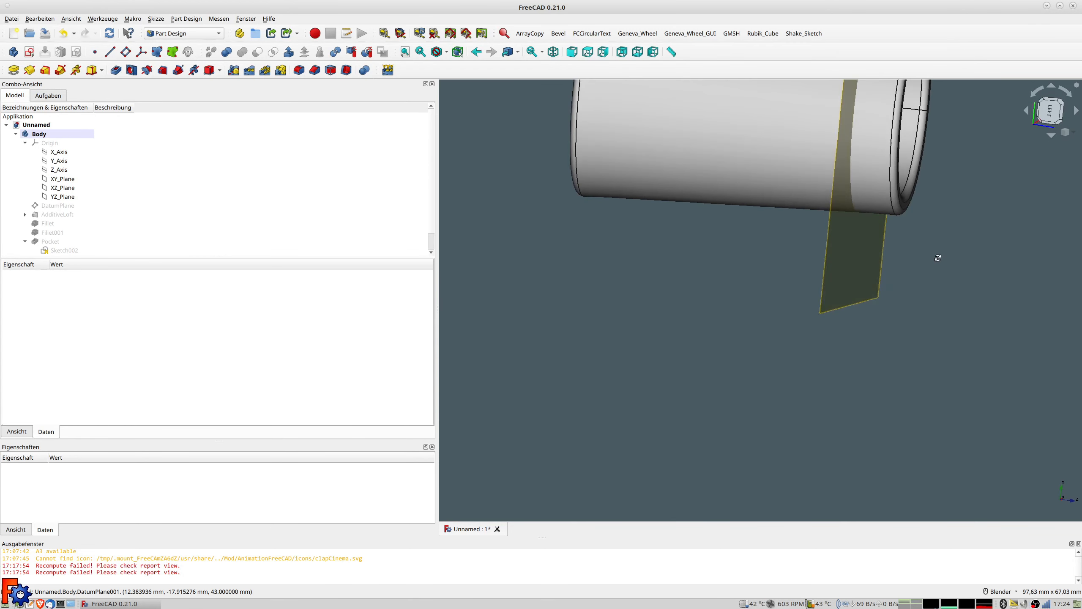
{"action": "key", "text": "1"}
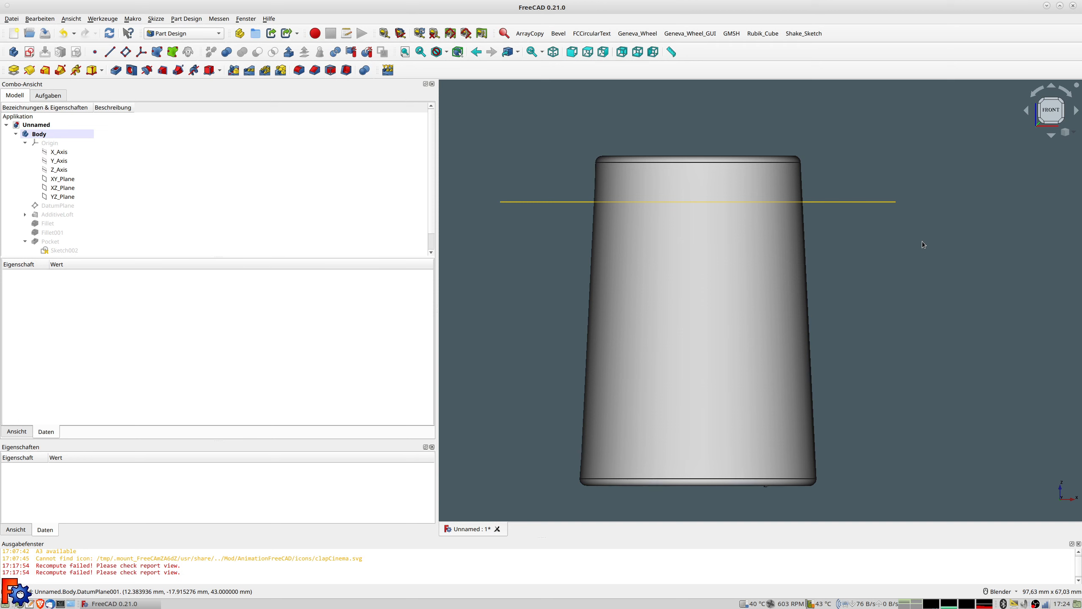
{"action": "key", "text": "3"}
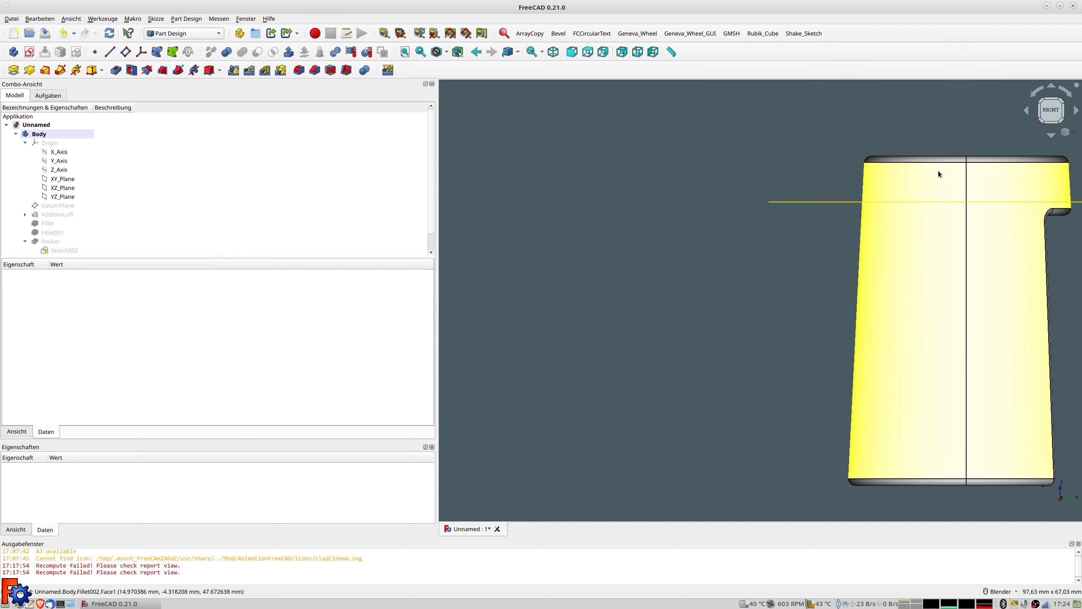
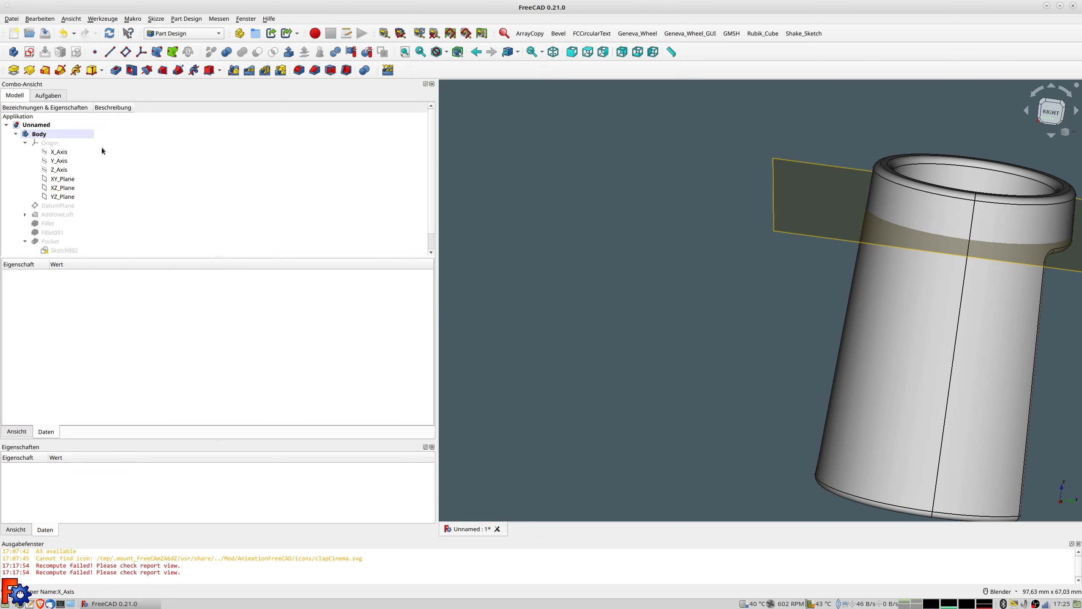
Step: Delete the new datum plane crossing the tube near its narrow end
{"action": "scroll", "coordinate": [60, 230], "scroll_direction": "down", "scroll_amount": 1}
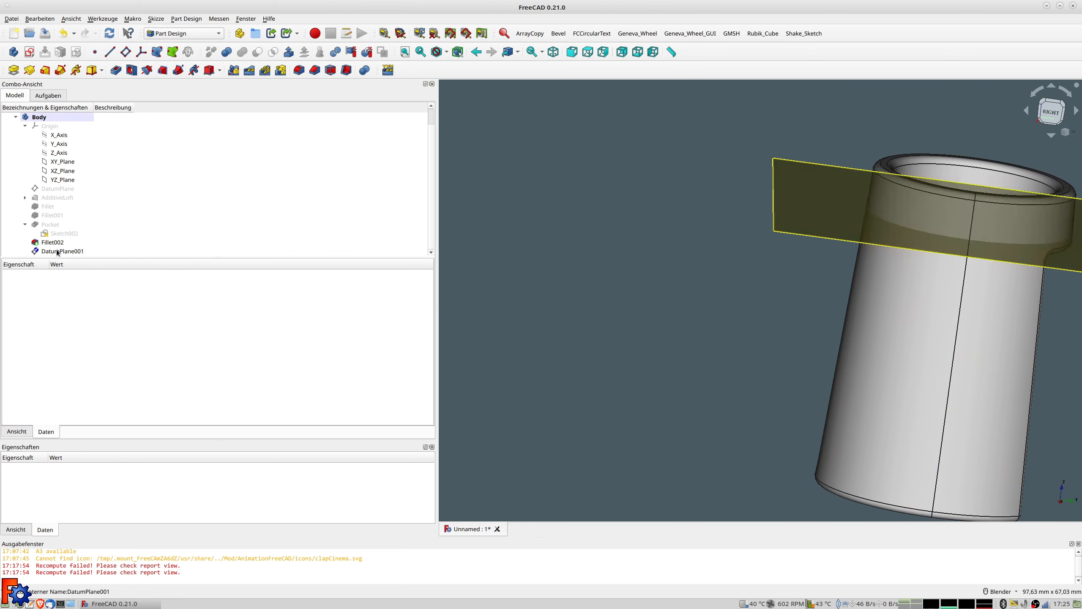
{"action": "left_click", "coordinate": [58, 252]}
{"action": "key", "text": "Delete"}
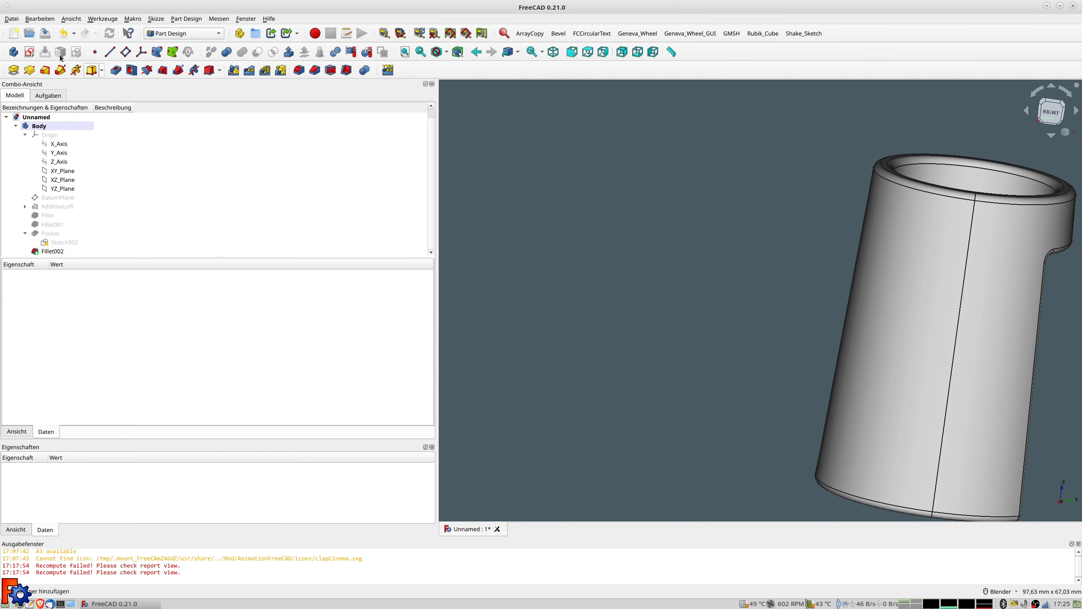
Step: Add a second body to the document and rename the tube's body as Halter
{"action": "left_click", "coordinate": [12, 52]}
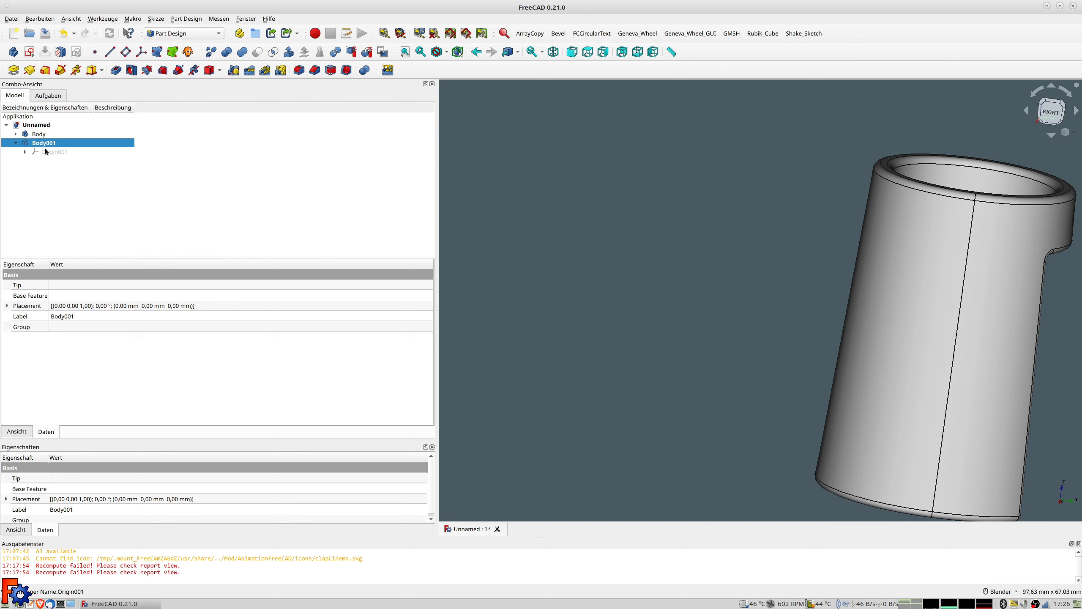
{"action": "left_click", "coordinate": [39, 135]}
{"action": "left_click", "coordinate": [39, 135]}
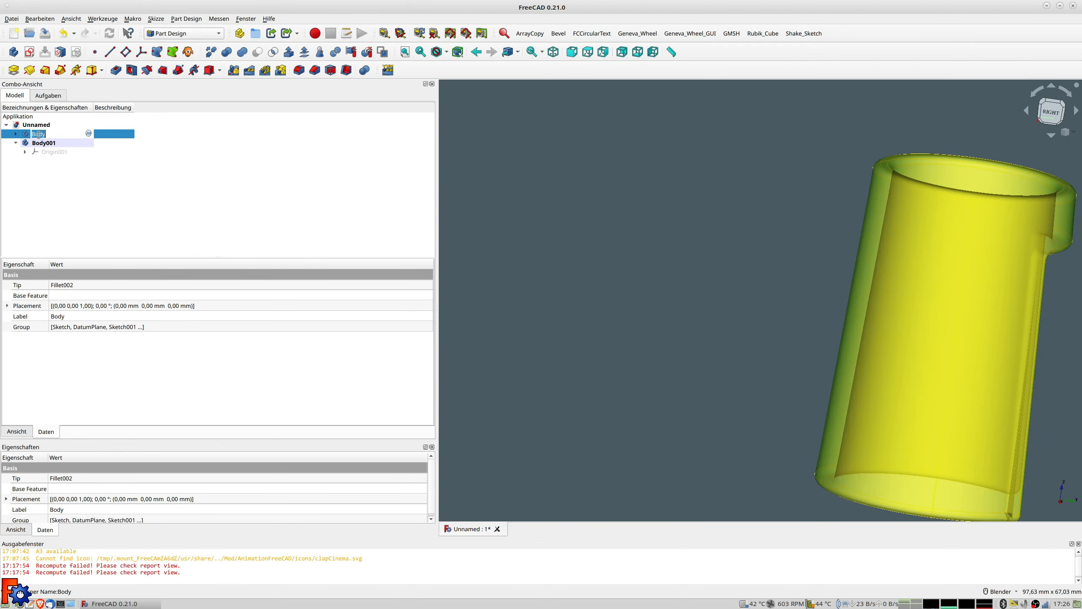
{"action": "type", "text": "Halter"}
{"action": "key", "text": "Return"}
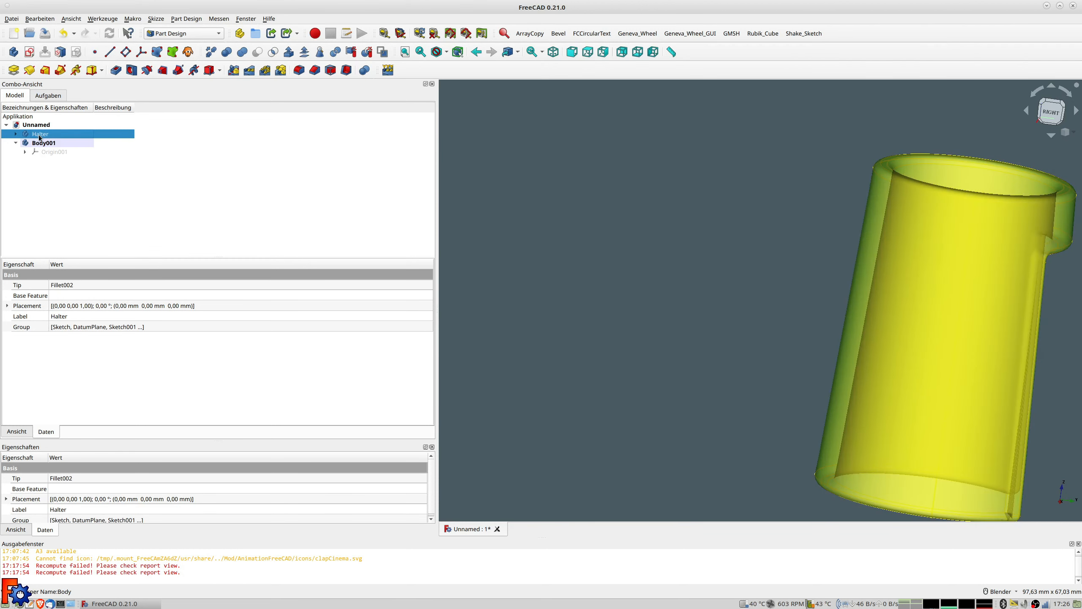
Step: Rename the new empty body as Adapter
{"action": "left_click", "coordinate": [55, 143]}
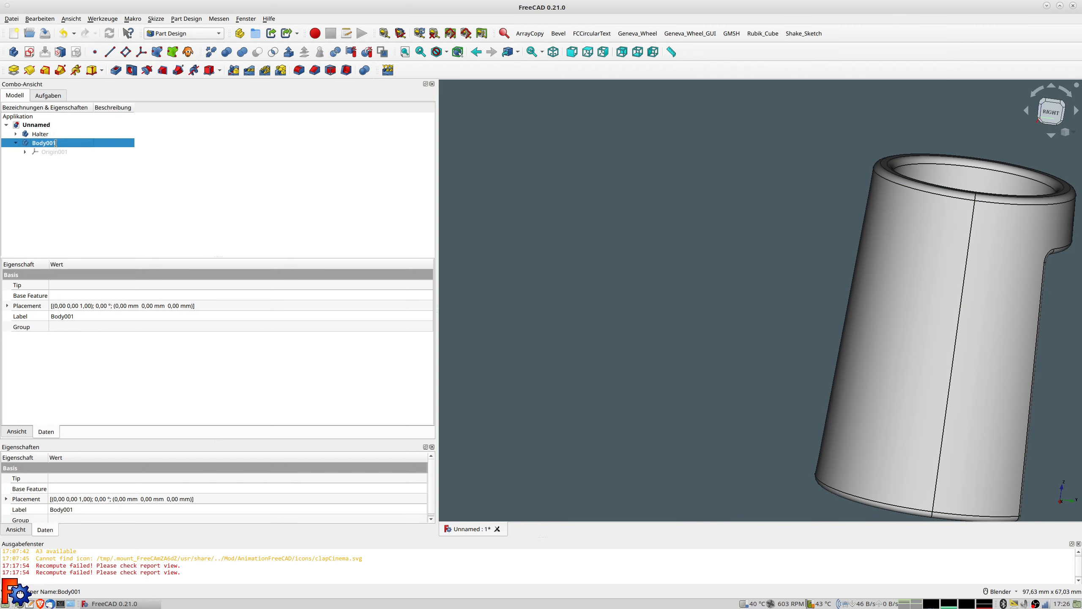
{"action": "left_click", "coordinate": [56, 143]}
{"action": "type", "text": "Adpater"}
{"action": "key", "text": "Return"}
{"action": "key", "text": "1"}
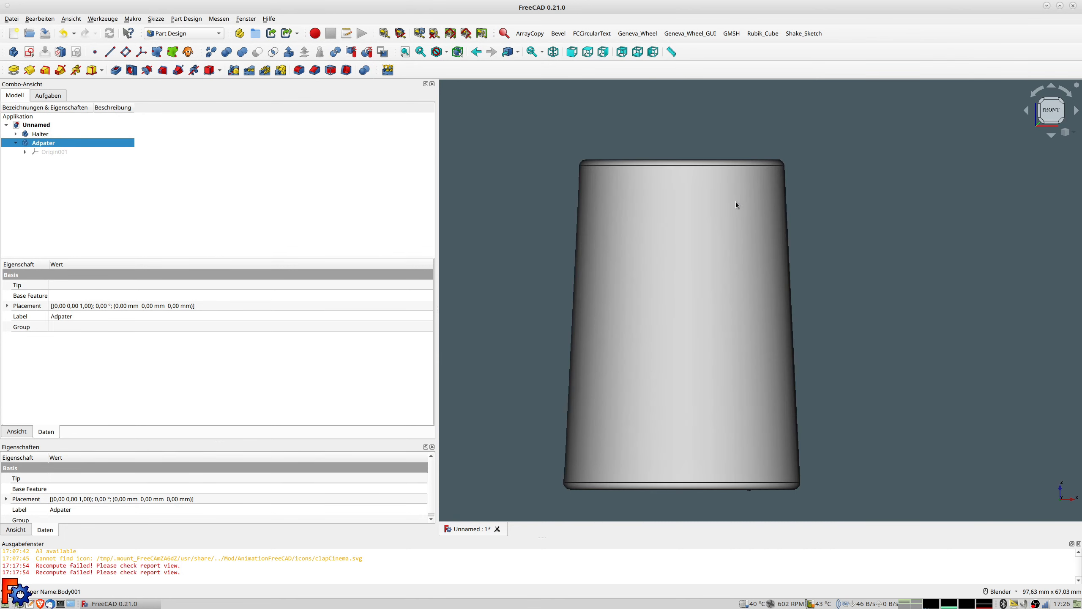
{"action": "key", "text": "3"}
{"action": "middle_click_drag", "start_coordinate": [907, 234], "coordinate": [779, 214], "text": "shift"}
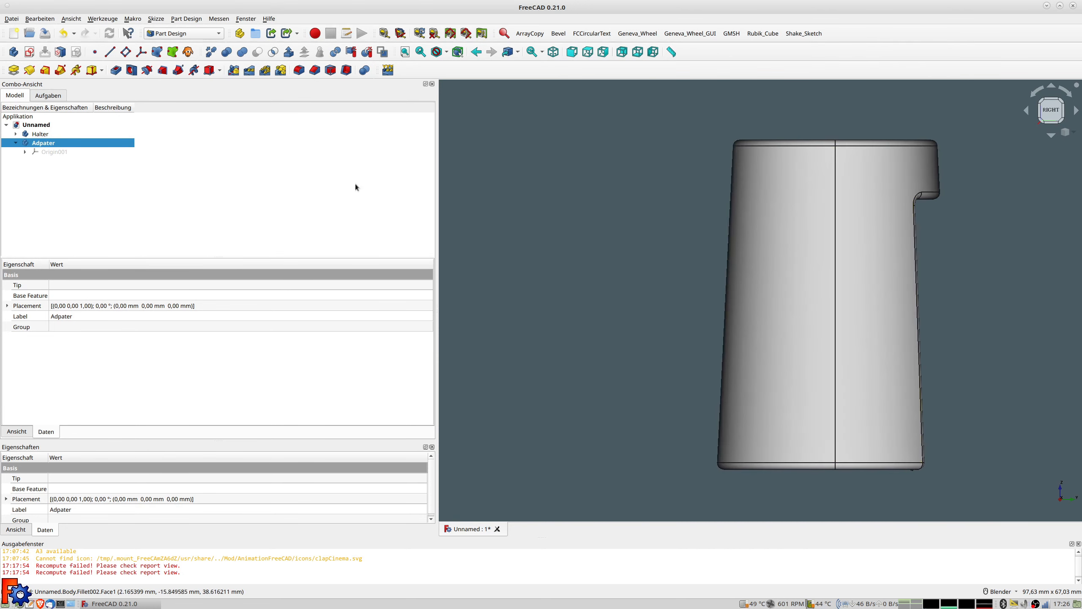
{"action": "left_click", "coordinate": [44, 143]}
{"action": "type", "text": "Adapt"}
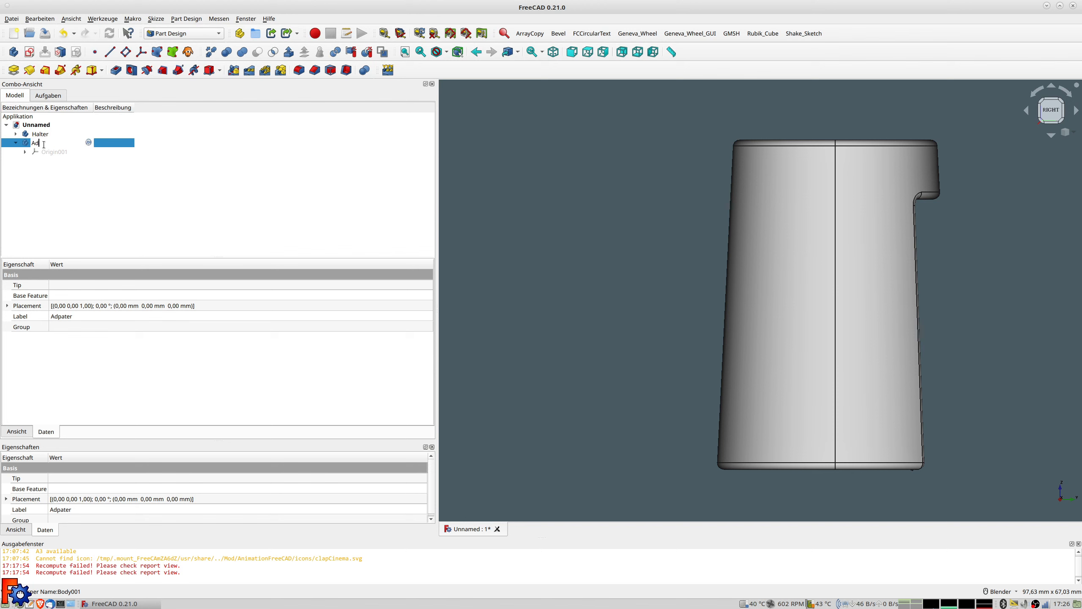
{"action": "type", "text": "er"}
{"action": "key", "text": "Return"}
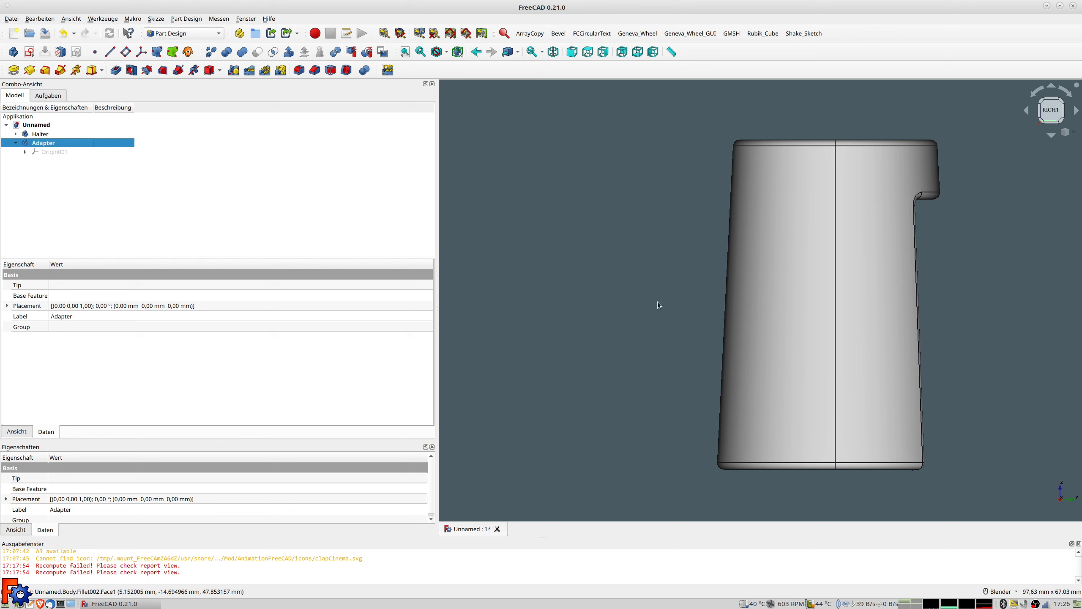
Step: Show the Adapter body's origin planes and start a new sketch on its YZ plane
{"action": "left_click", "coordinate": [44, 152]}
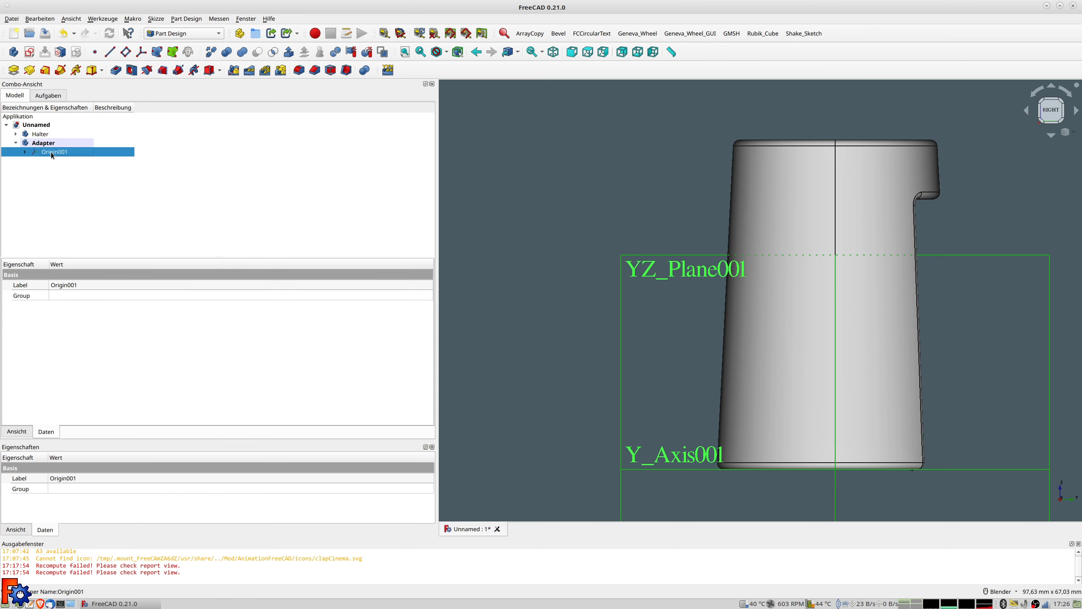
{"action": "left_click", "coordinate": [632, 271]}
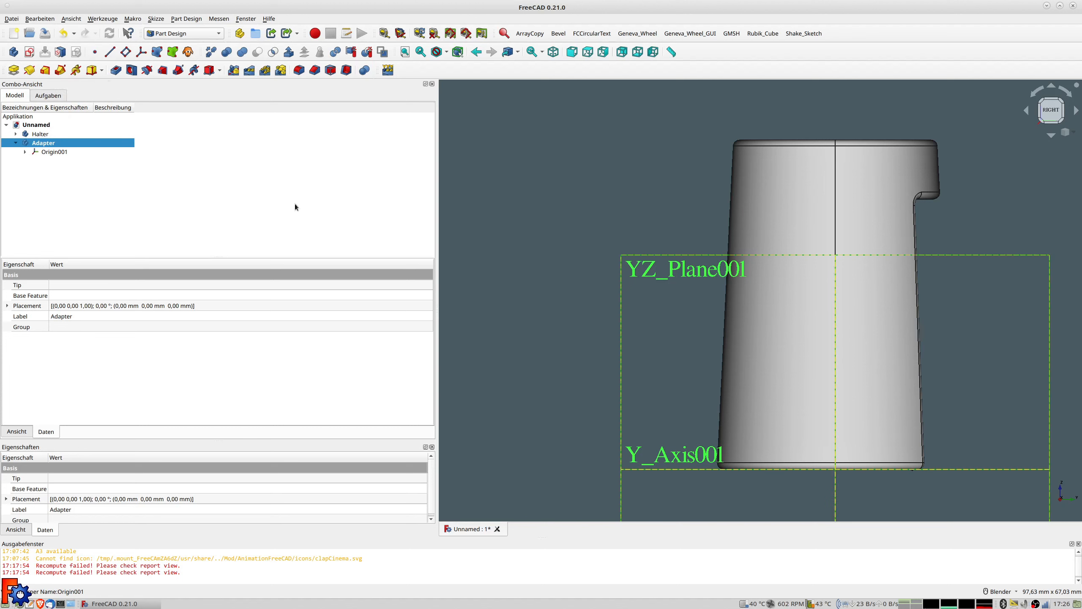
{"action": "left_click", "coordinate": [29, 52]}
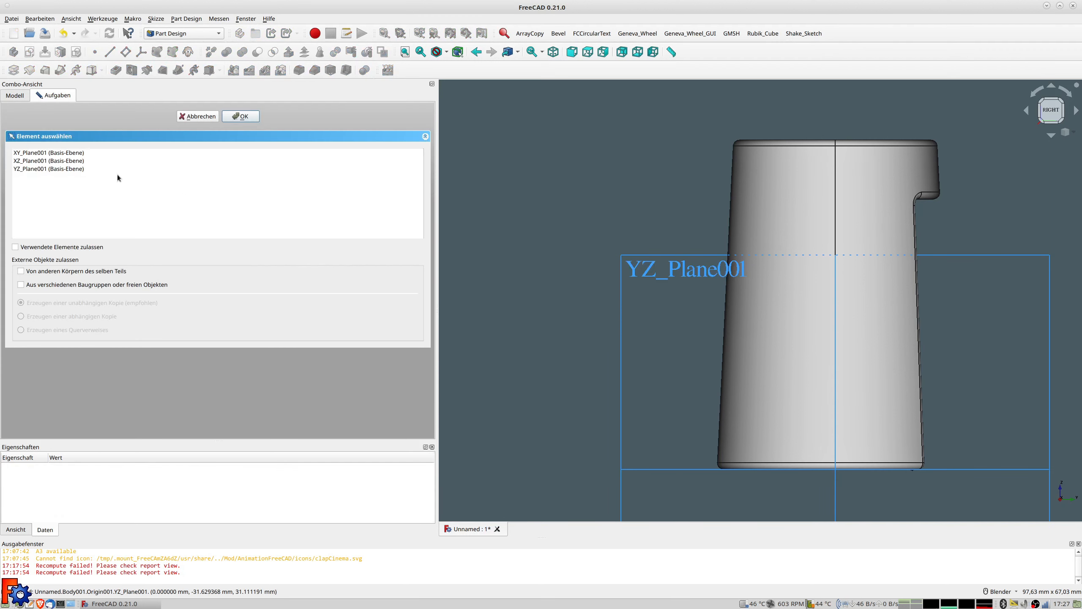
{"action": "left_click", "coordinate": [652, 277]}
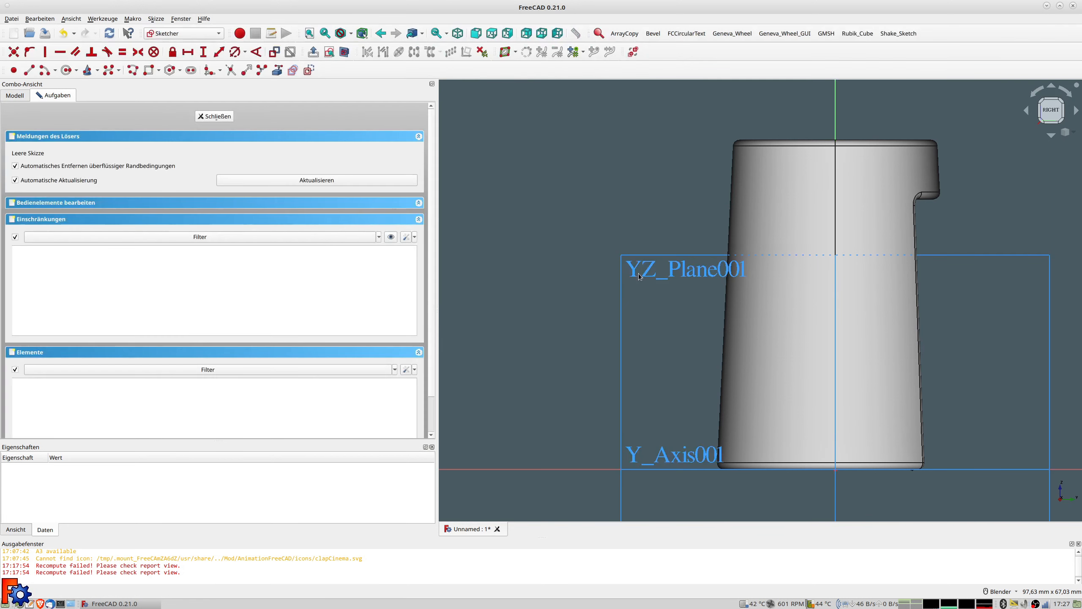
Step: Hide the Adapter body's origin planes and reopen its empty sketch for editing
{"action": "left_click", "coordinate": [214, 115]}
{"action": "left_click", "coordinate": [50, 152]}
{"action": "double_click", "coordinate": [50, 162]}
Step: Draw a closed four-sided polyline left of the tube with two vertical sides, the outer one about 22 mm long, and slanted ends
{"action": "mouse_move", "coordinate": [662, 206]}
{"action": "middle_mouse_down", "text": "shift"}
{"action": "mouse_move", "coordinate": [633, 278]}
{"action": "mouse_move", "coordinate": [628, 235]}
{"action": "middle_mouse_up", "text": "shift"}
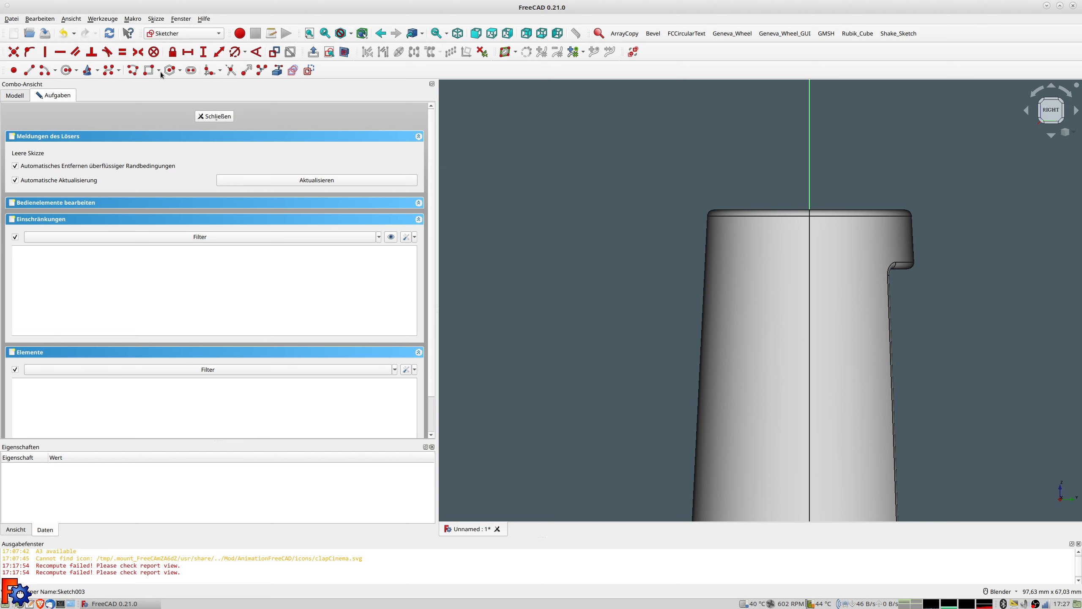
{"action": "left_click", "coordinate": [131, 70]}
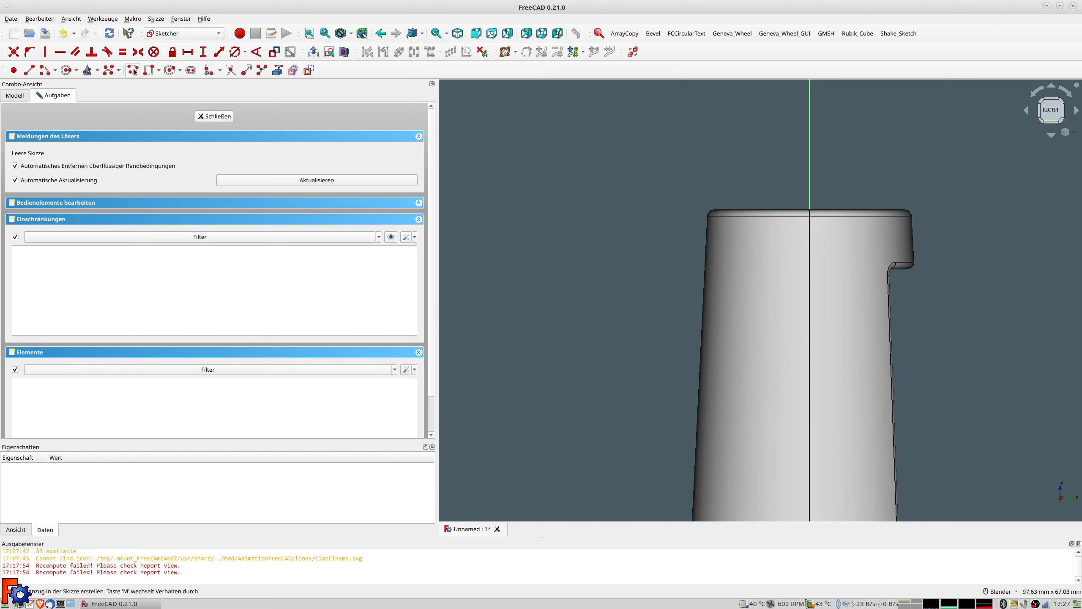
{"action": "left_click", "coordinate": [646, 217]}
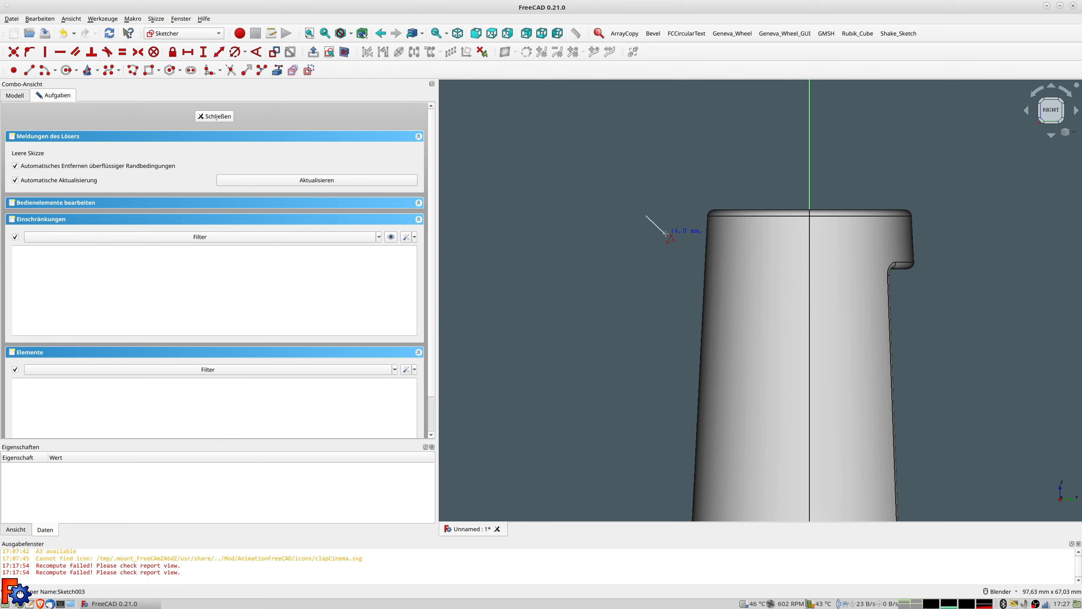
{"action": "left_click", "coordinate": [665, 233]}
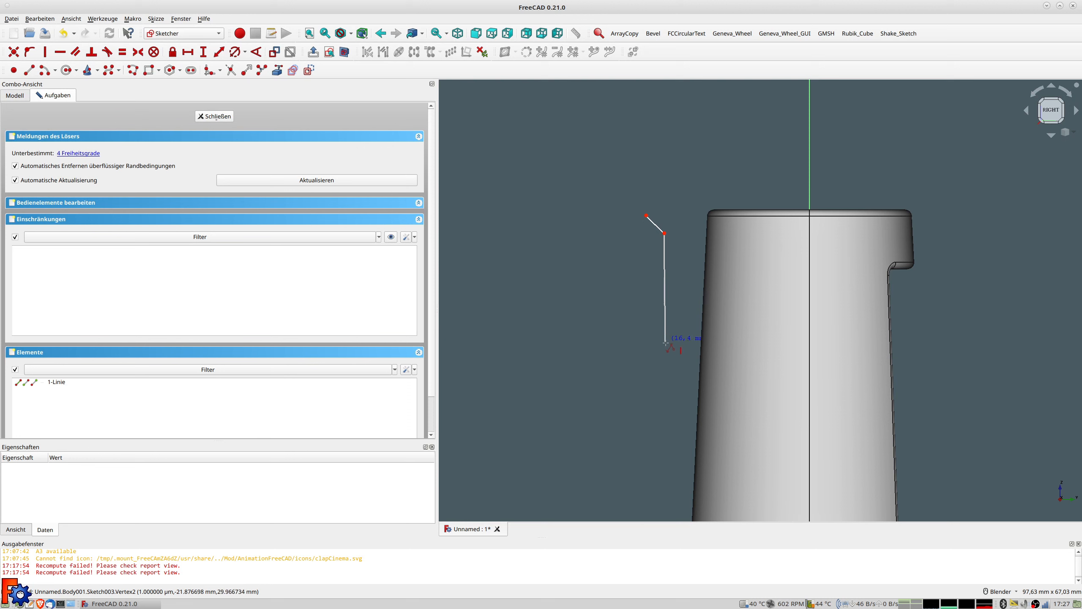
{"action": "left_click", "coordinate": [665, 346]}
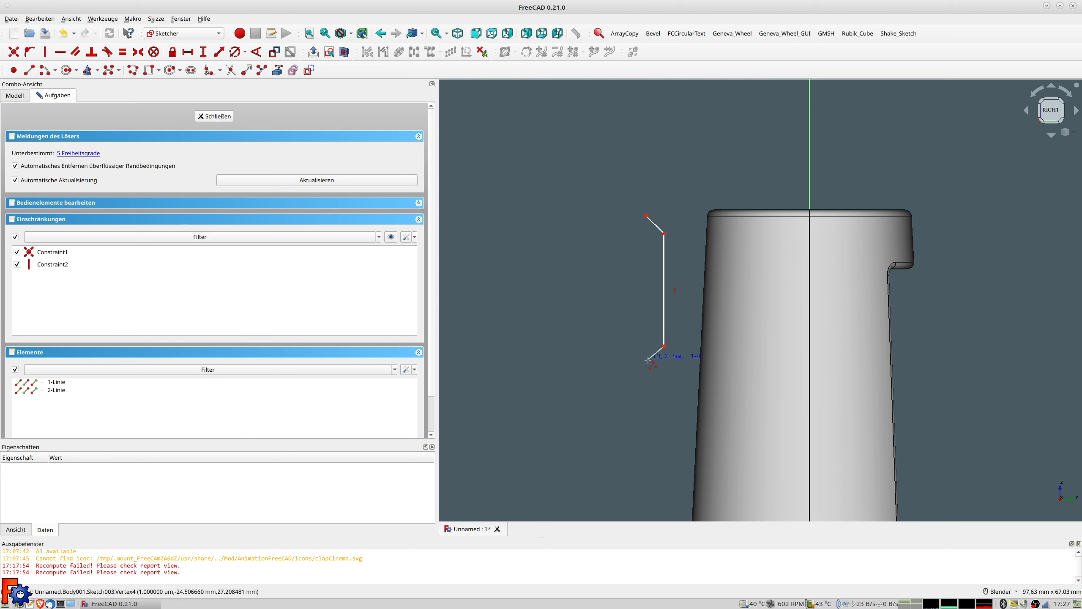
{"action": "left_click", "coordinate": [647, 361]}
{"action": "left_click", "coordinate": [647, 216]}
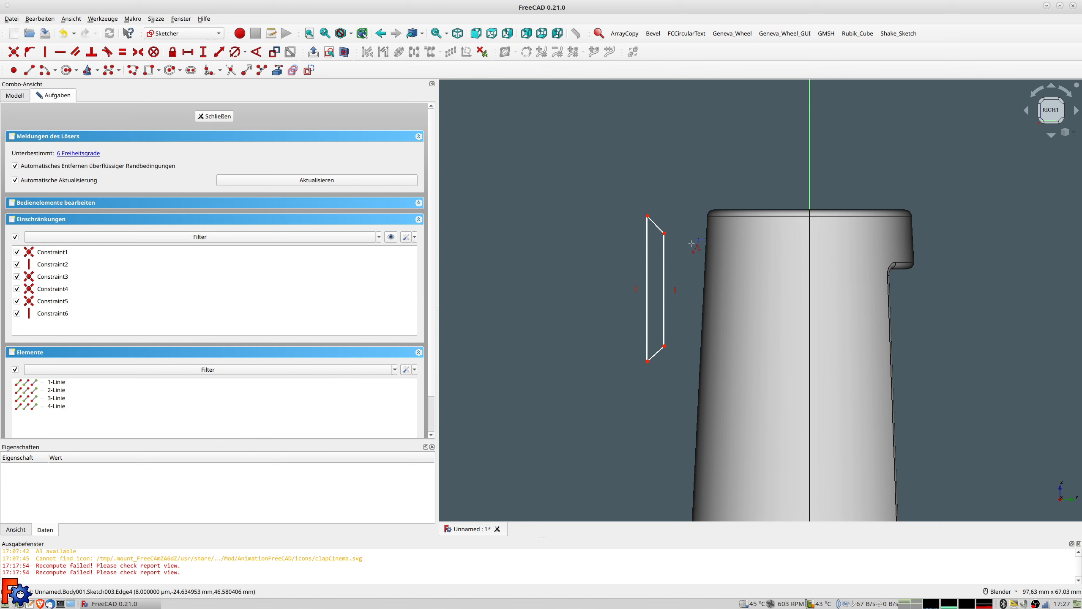
{"action": "right_click", "coordinate": [658, 276]}
Step: Constrain the length of the profile's outer vertical side to 42.8 mm
{"action": "left_click", "coordinate": [648, 256]}
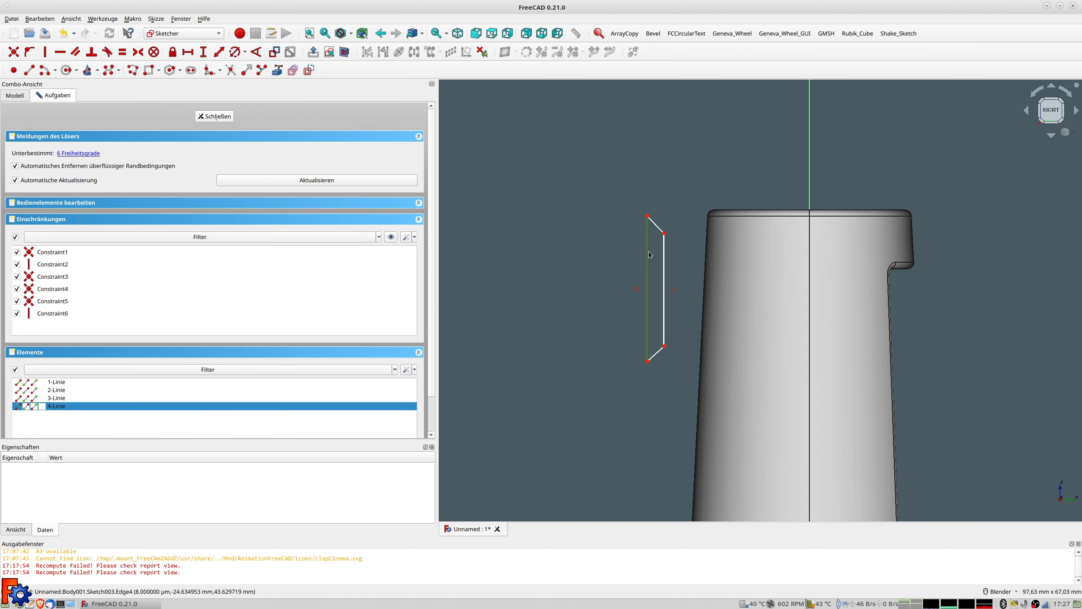
{"action": "left_click", "coordinate": [217, 53]}
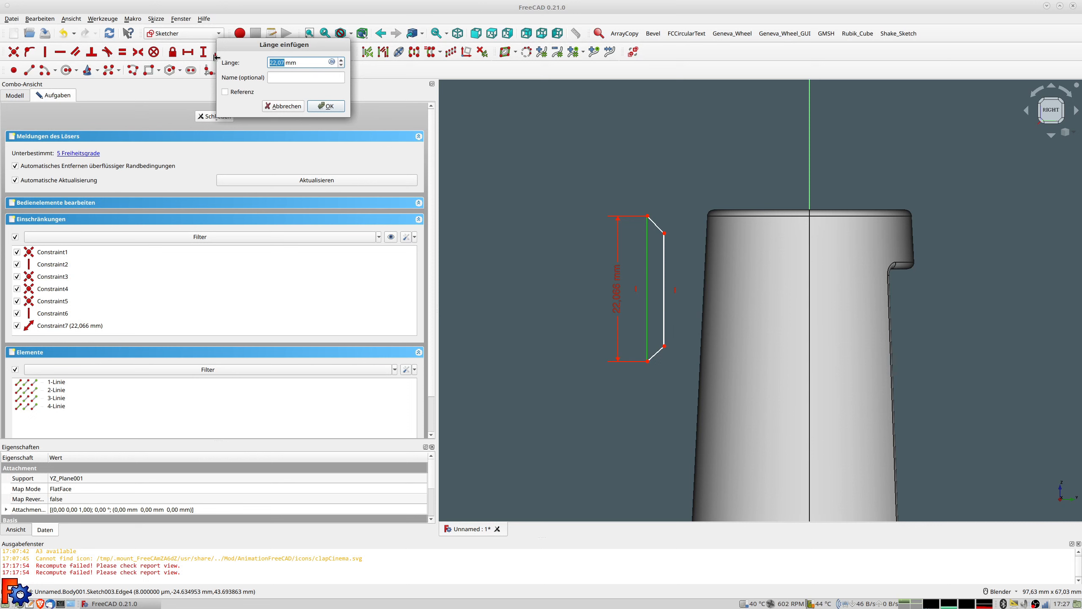
{"action": "type", "text": "42,8"}
{"action": "key", "text": "Return"}
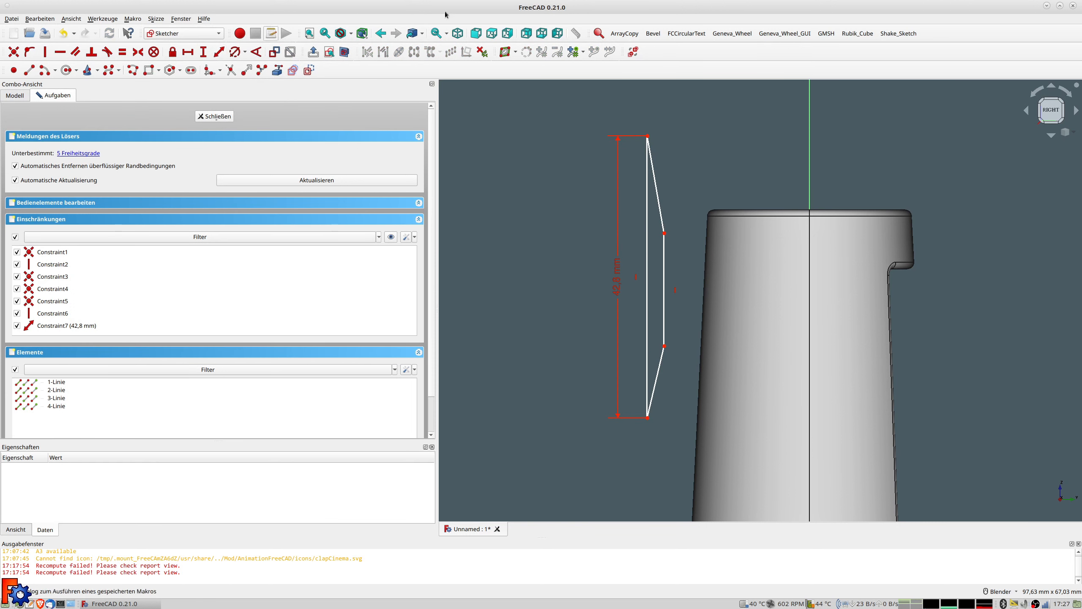
Step: Constrain the profile's inner vertical side to 32.5 mm and shift it up to roughly the middle of the outer side
{"action": "left_click", "coordinate": [664, 253]}
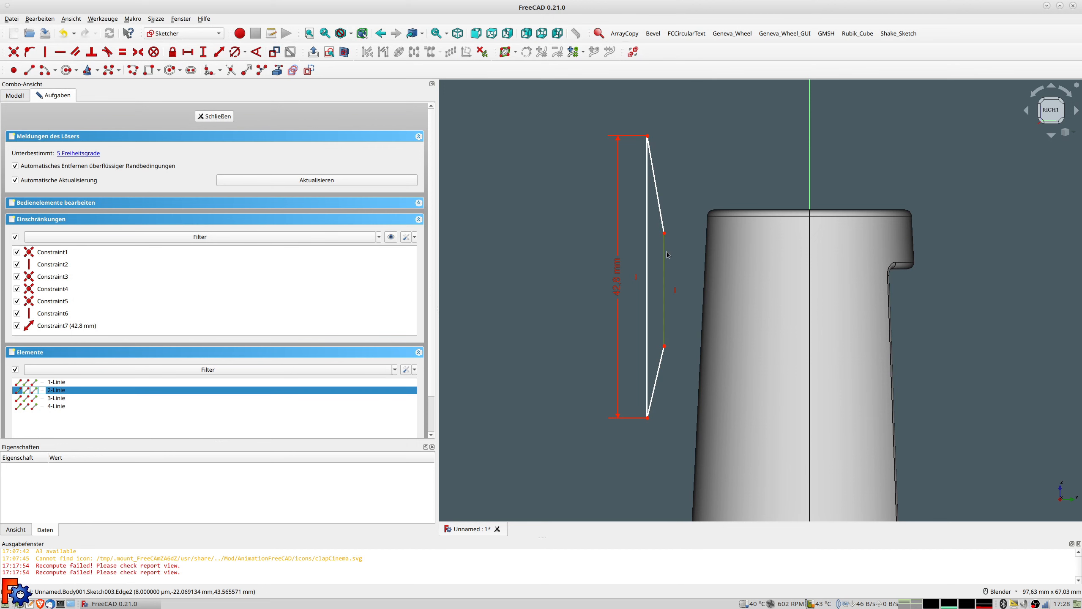
{"action": "left_click", "coordinate": [220, 54]}
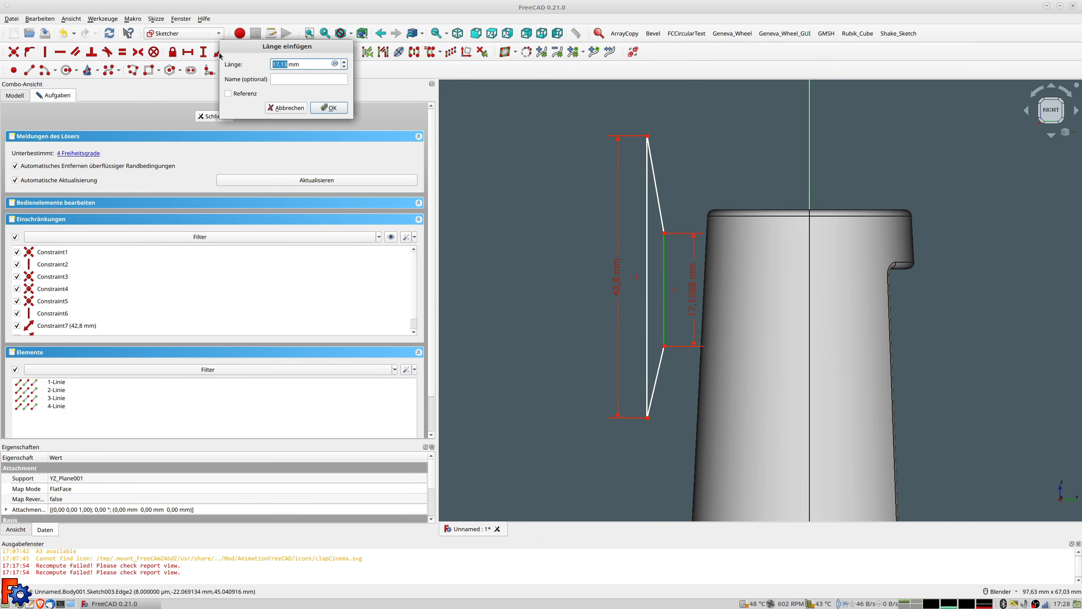
{"action": "type", "text": "32,5"}
{"action": "key", "text": "Return"}
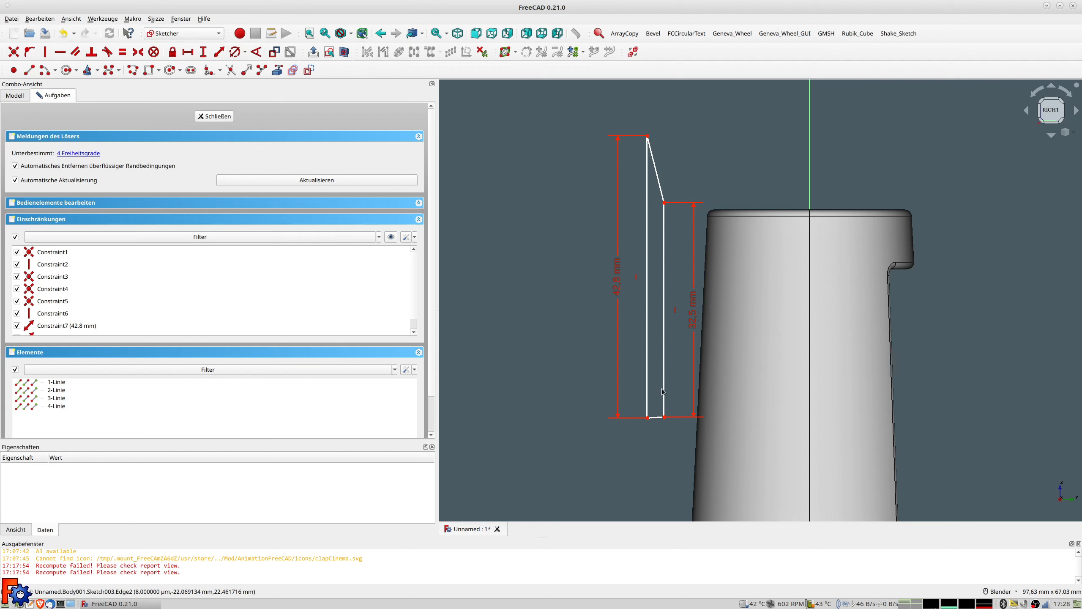
{"action": "left_click_drag", "start_coordinate": [666, 389], "coordinate": [664, 348]}
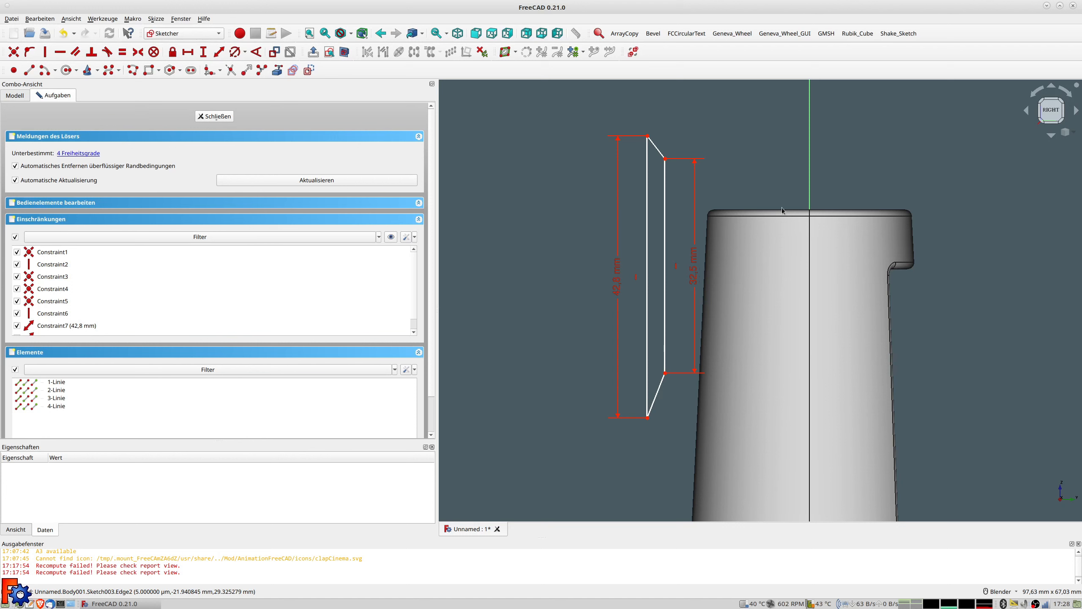
Step: Set the distance between the profile's inner upper corner and its outer vertical side to 8.8 mm
{"action": "left_click", "coordinate": [665, 158]}
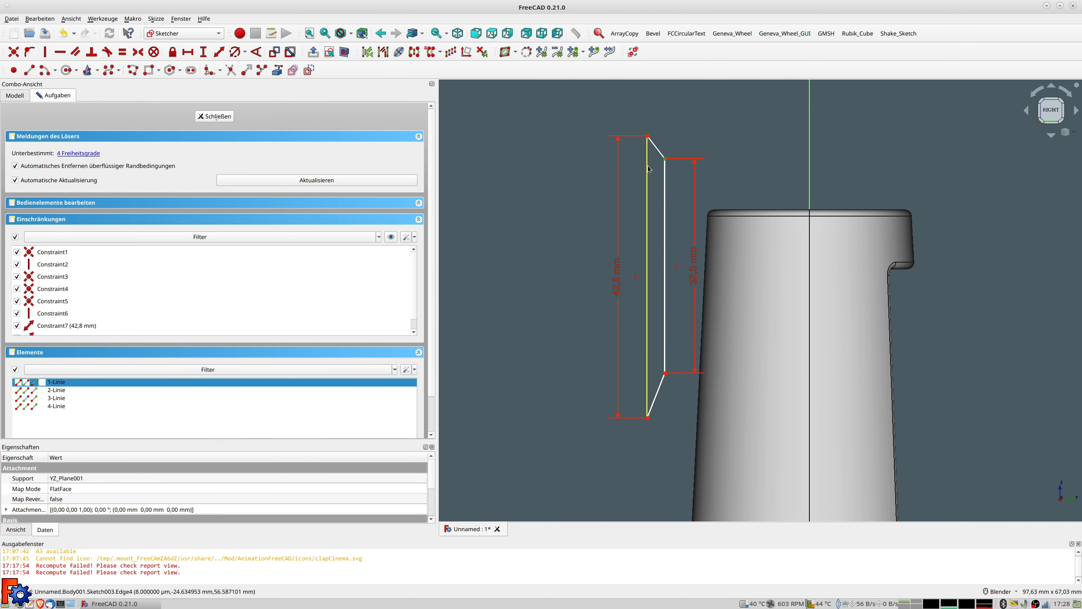
{"action": "left_click", "coordinate": [647, 171]}
{"action": "left_click", "coordinate": [219, 53]}
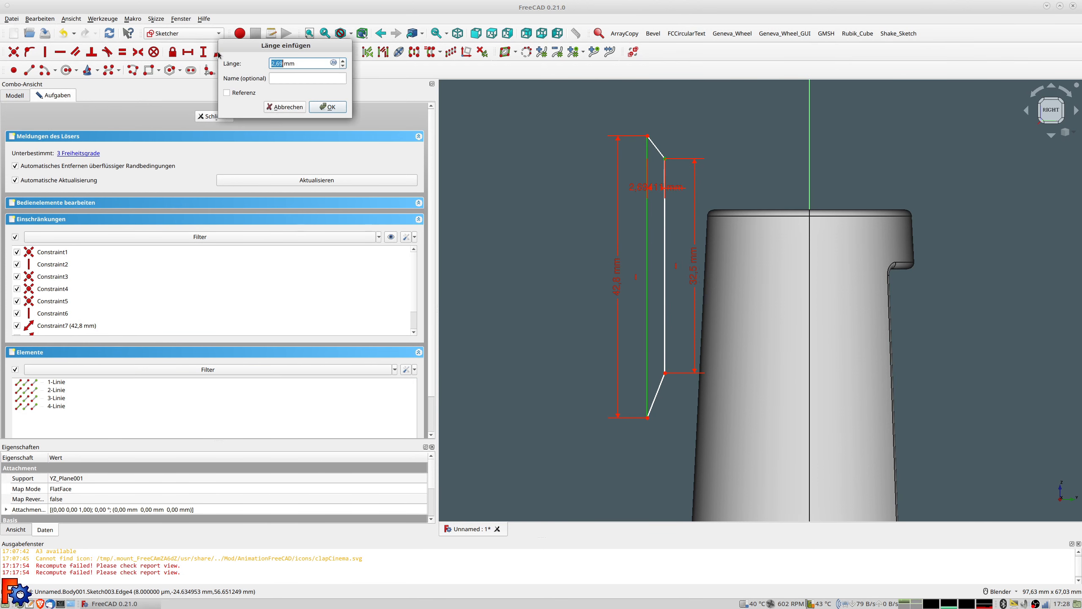
{"action": "type", "text": "8,"}
{"action": "key", "text": "Return"}
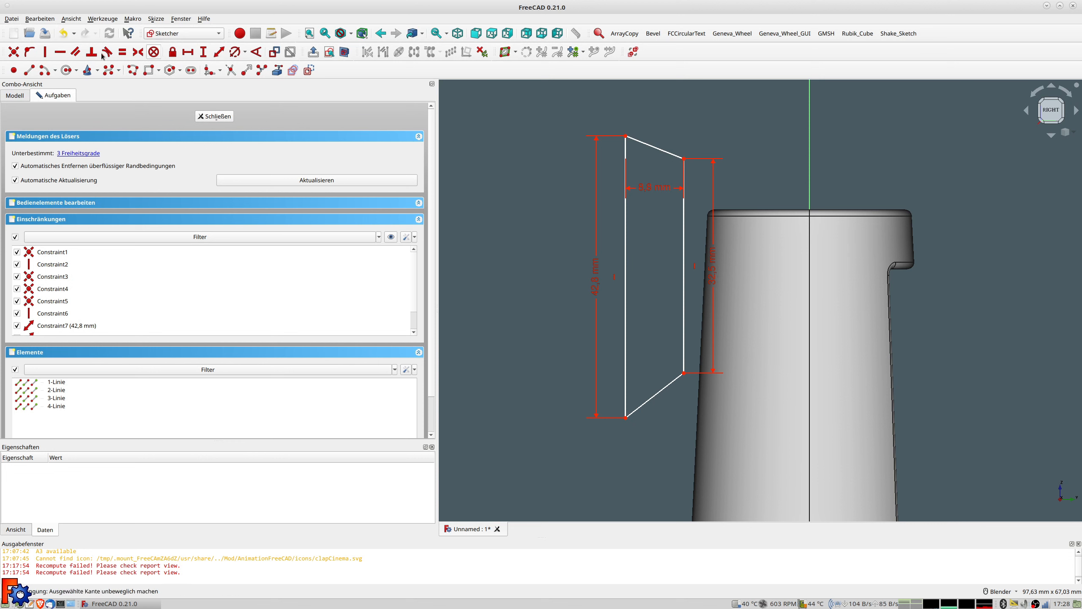
Step: Draw a horizontal line across the middle of the profile and turn it into construction geometry
{"action": "left_click", "coordinate": [29, 70]}
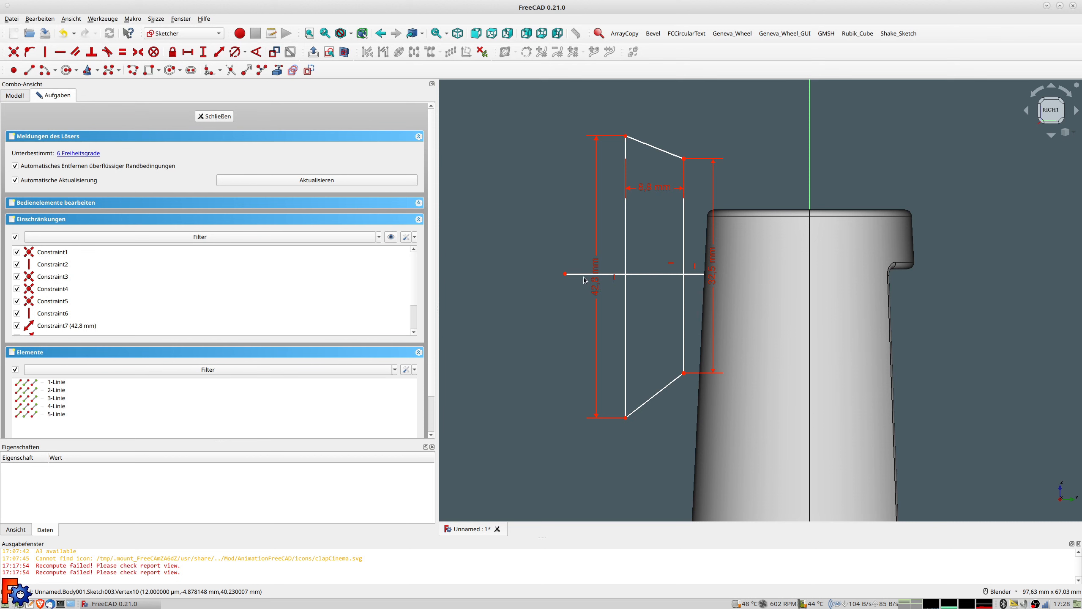
{"action": "left_click", "coordinate": [565, 273]}
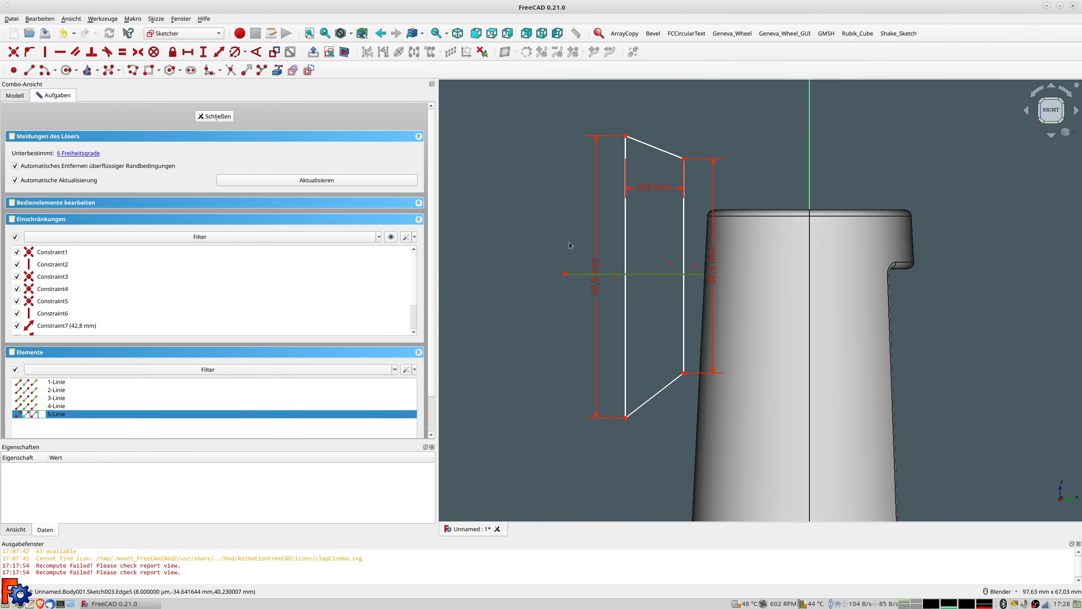
{"action": "left_click", "coordinate": [308, 70]}
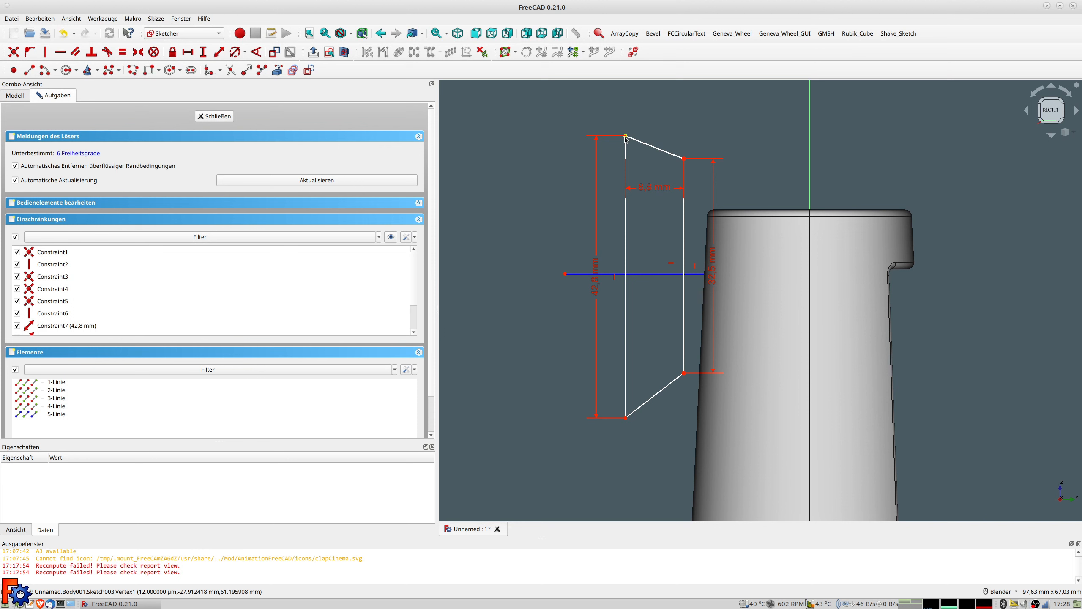
Step: Make the end points of both vertical sides symmetric about the construction line and move the profile down near the tube's top level
{"action": "left_click", "coordinate": [628, 421]}
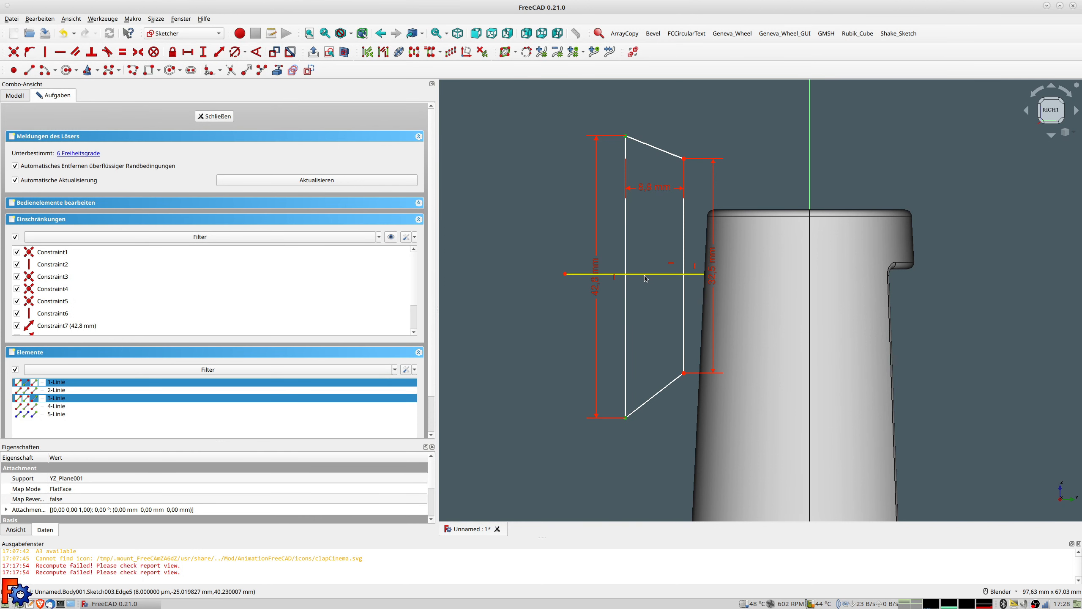
{"action": "left_click", "coordinate": [646, 275]}
{"action": "key", "text": "s"}
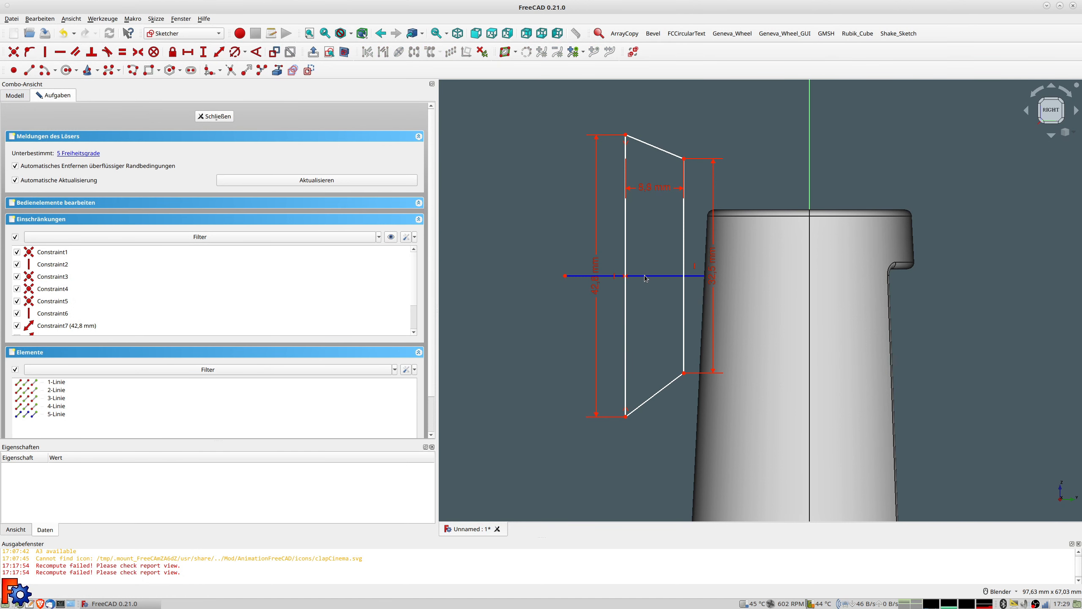
{"action": "left_click", "coordinate": [684, 158]}
{"action": "left_click", "coordinate": [684, 374]}
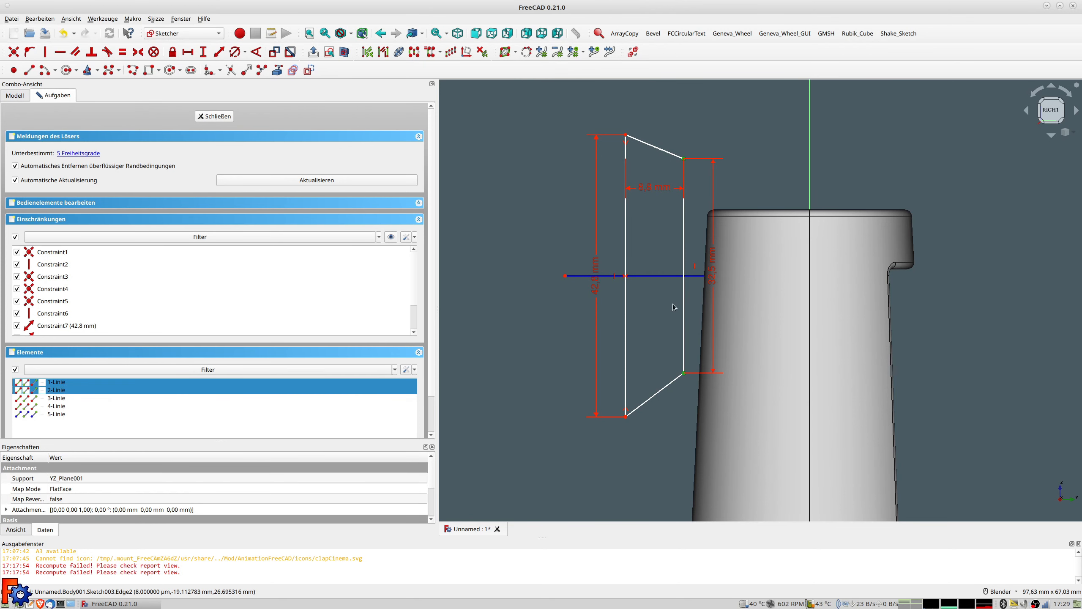
{"action": "left_click", "coordinate": [668, 277]}
{"action": "key", "text": "s"}
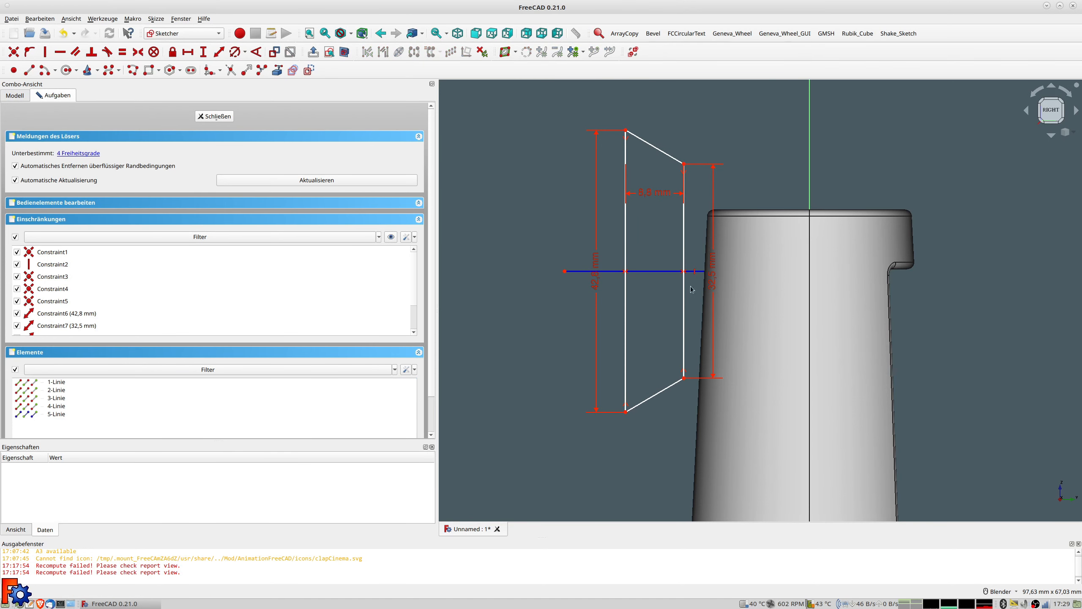
{"action": "left_click_drag", "start_coordinate": [662, 273], "coordinate": [656, 312]}
{"action": "mouse_move", "coordinate": [657, 305]}
{"action": "left_mouse_down"}
{"action": "mouse_move", "coordinate": [657, 320]}
{"action": "mouse_move", "coordinate": [610, 307]}
{"action": "mouse_move", "coordinate": [626, 307]}
{"action": "mouse_move", "coordinate": [629, 332]}
{"action": "left_mouse_up"}
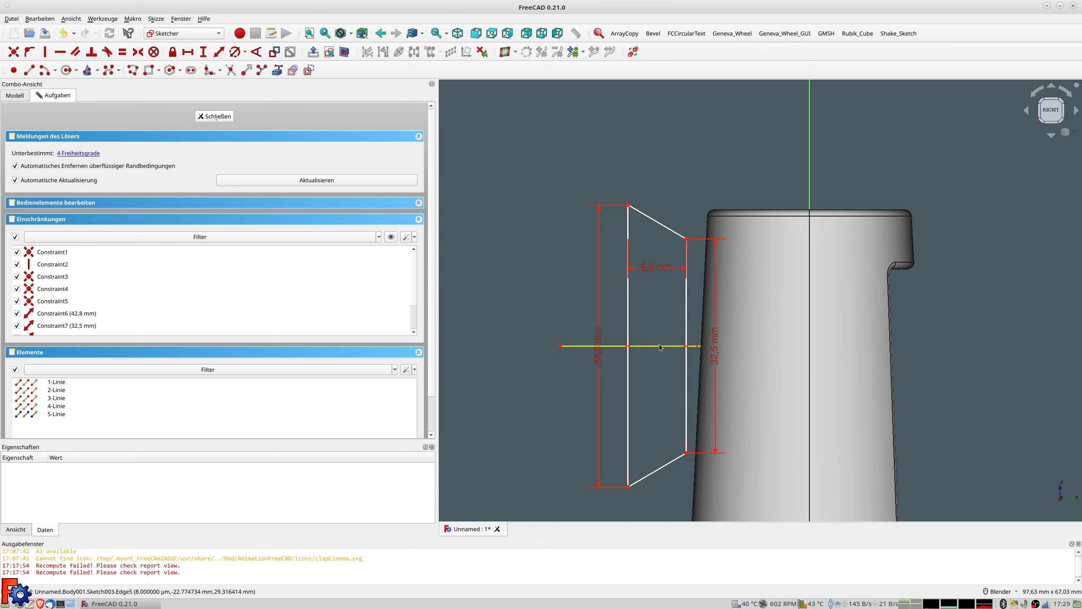
Step: Draw a second horizontal line level with the tube's top edge, crossing the profile, as construction geometry
{"action": "scroll", "coordinate": [801, 333], "scroll_direction": "down", "scroll_amount": 2}
{"action": "middle_click_drag", "start_coordinate": [791, 406], "coordinate": [768, 318], "text": "shift"}
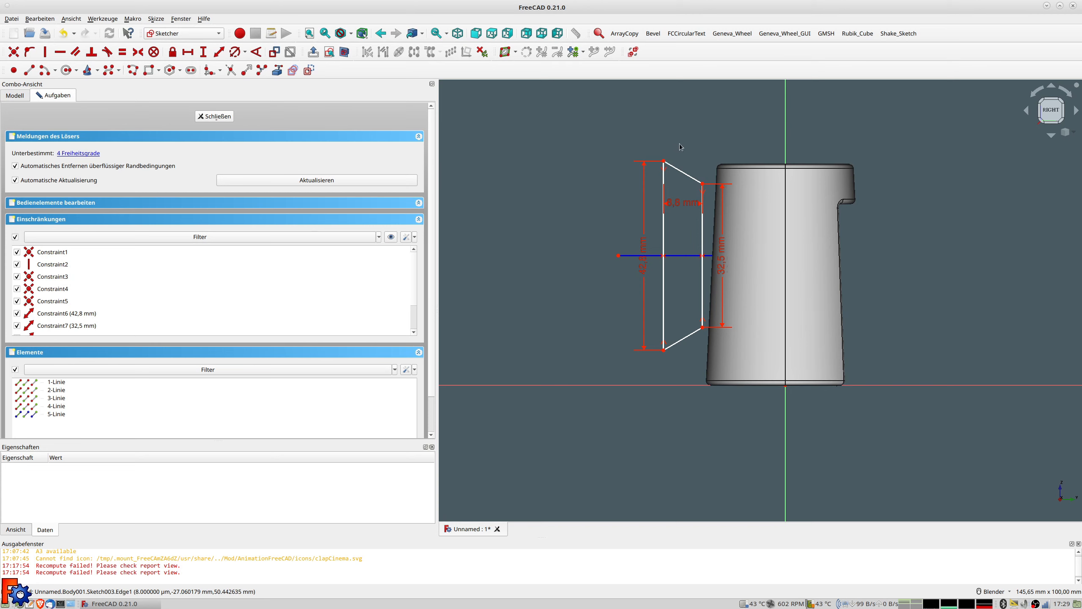
{"action": "scroll", "coordinate": [681, 147], "scroll_direction": "up", "scroll_amount": 3}
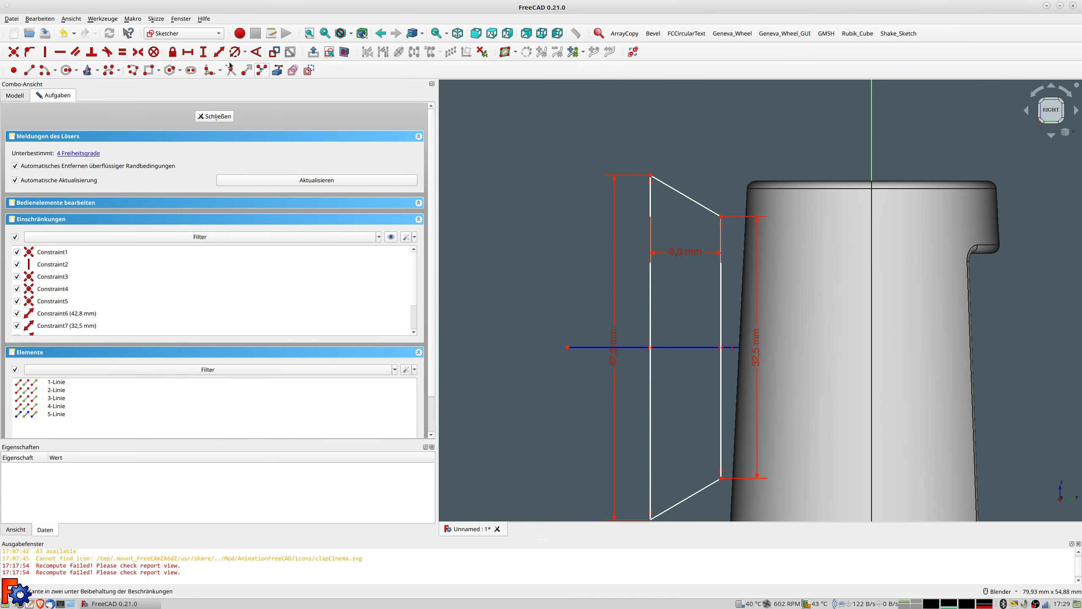
{"action": "left_click", "coordinate": [32, 75]}
{"action": "left_click", "coordinate": [790, 180]}
{"action": "left_click", "coordinate": [531, 181]}
{"action": "left_click", "coordinate": [310, 70]}
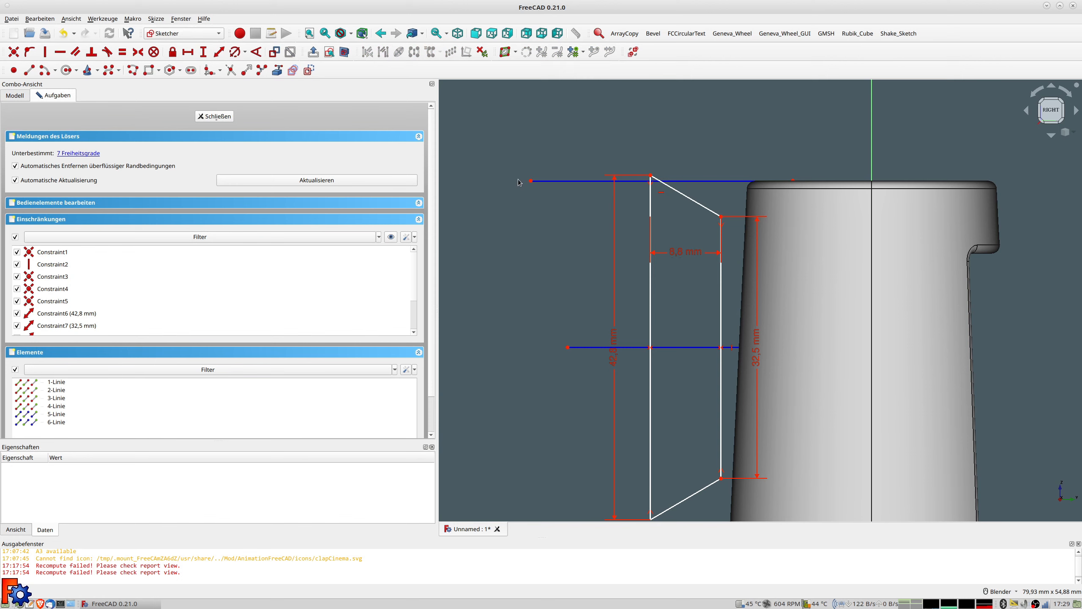
Step: Constrain the upper construction line's end point to a distance of 50 mm from the horizontal axis
{"action": "scroll", "coordinate": [526, 271], "scroll_direction": "down", "scroll_amount": 5}
{"action": "left_click", "coordinate": [523, 350]}
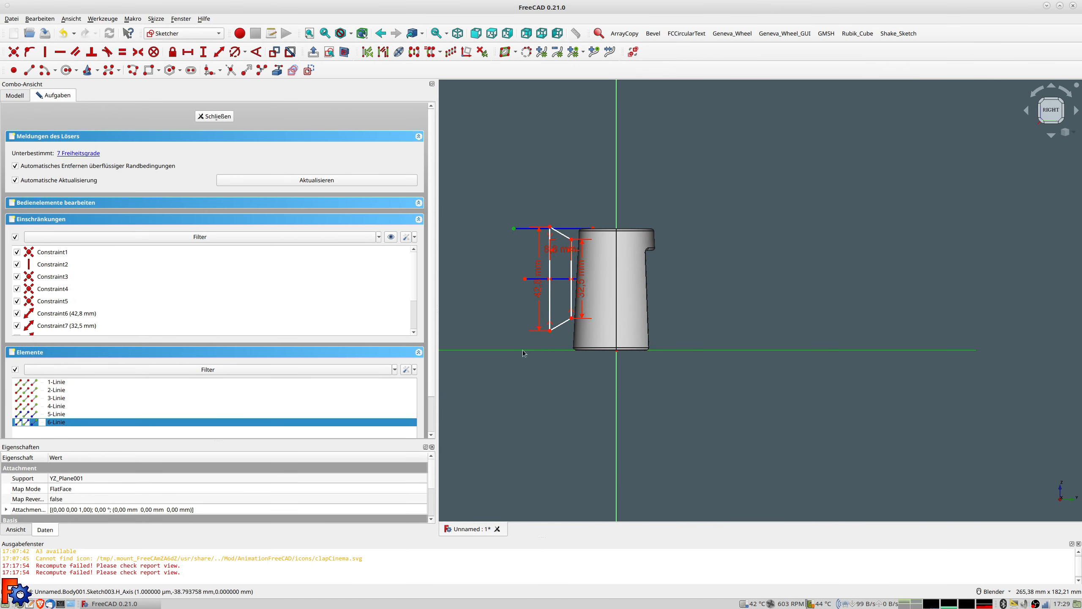
{"action": "left_click", "coordinate": [219, 52]}
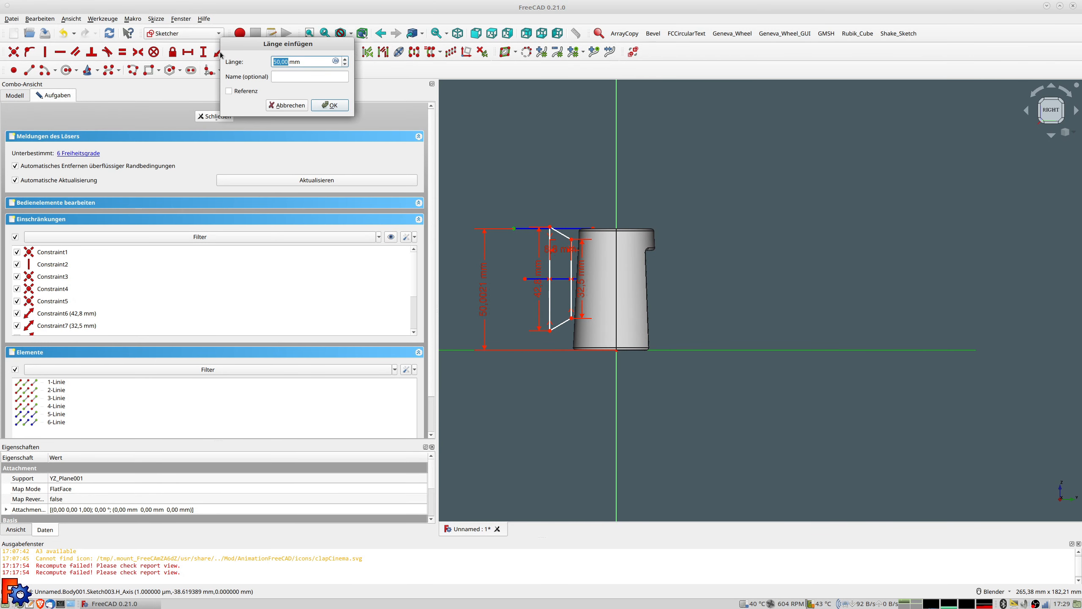
{"action": "key", "text": "Return"}
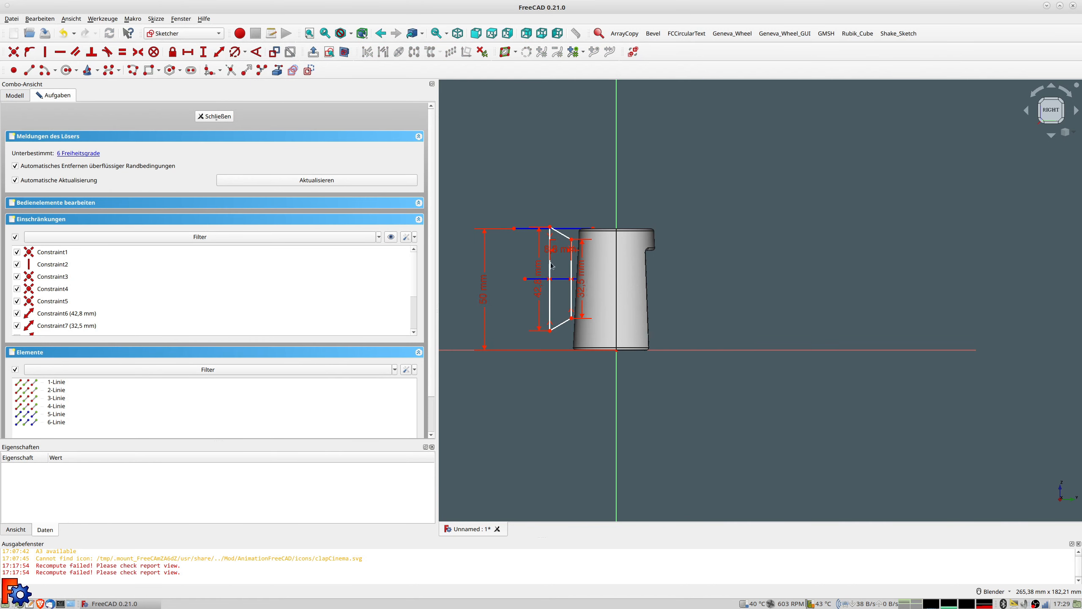
Step: Constrain the profile's upper outer corner to lie on the upper construction line
{"action": "scroll", "coordinate": [551, 243], "scroll_direction": "up", "scroll_amount": 5}
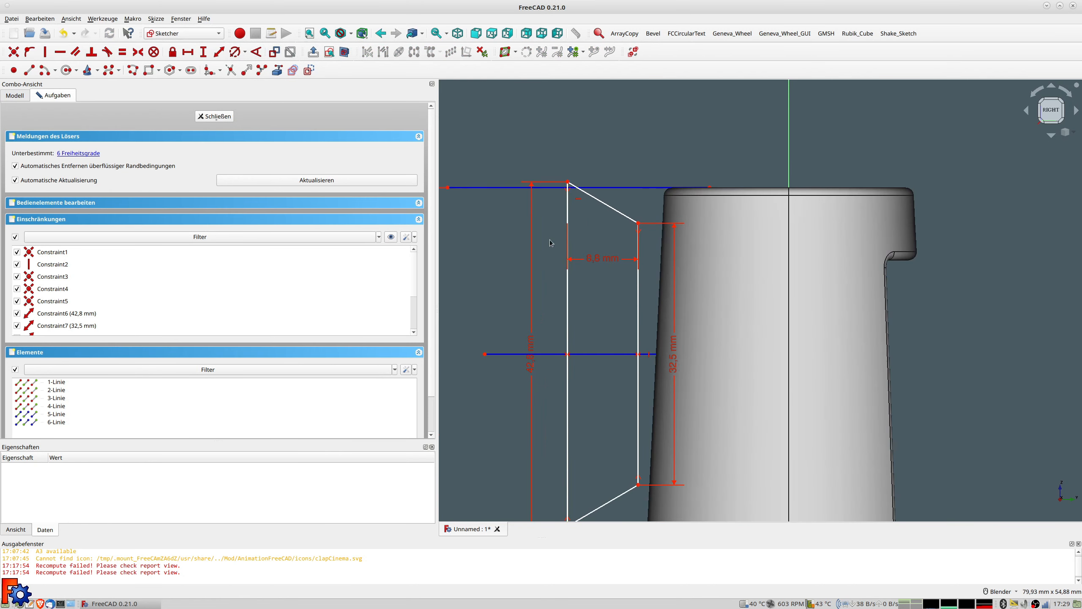
{"action": "left_click", "coordinate": [568, 183]}
{"action": "left_click", "coordinate": [588, 189]}
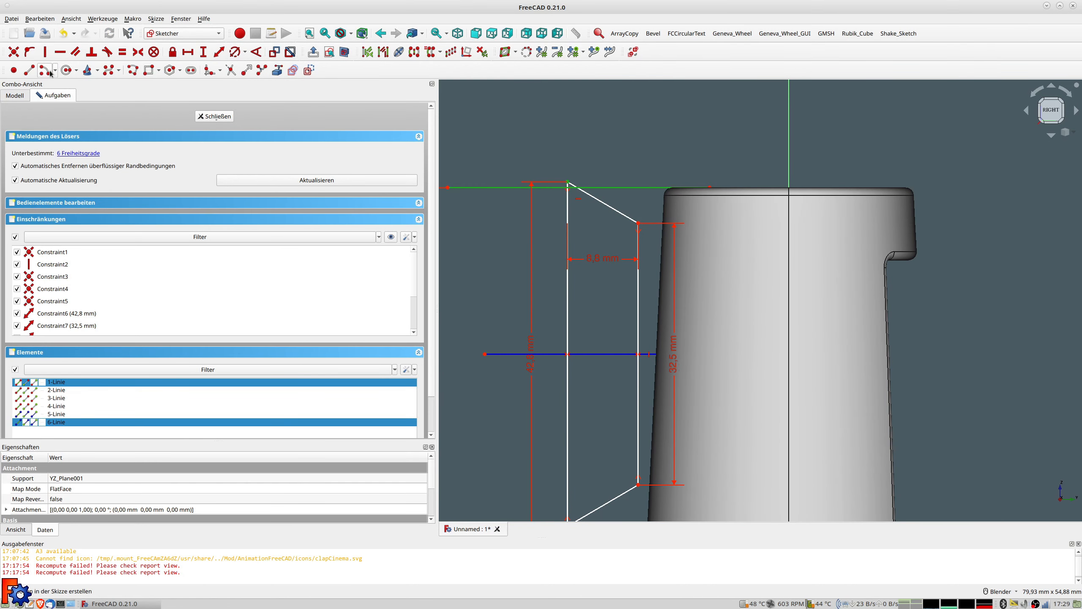
{"action": "left_click", "coordinate": [29, 52]}
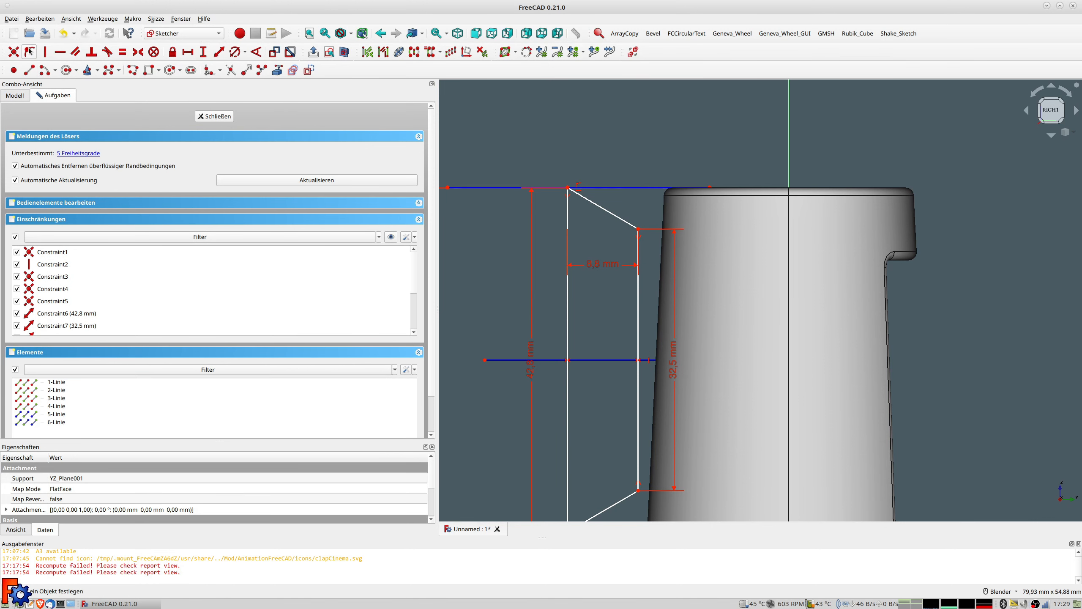
Step: Place the profile beside the tube and constrain its inner upper corner to -22 mm from the vertical axis
{"action": "scroll", "coordinate": [592, 250], "scroll_direction": "down", "scroll_amount": 3}
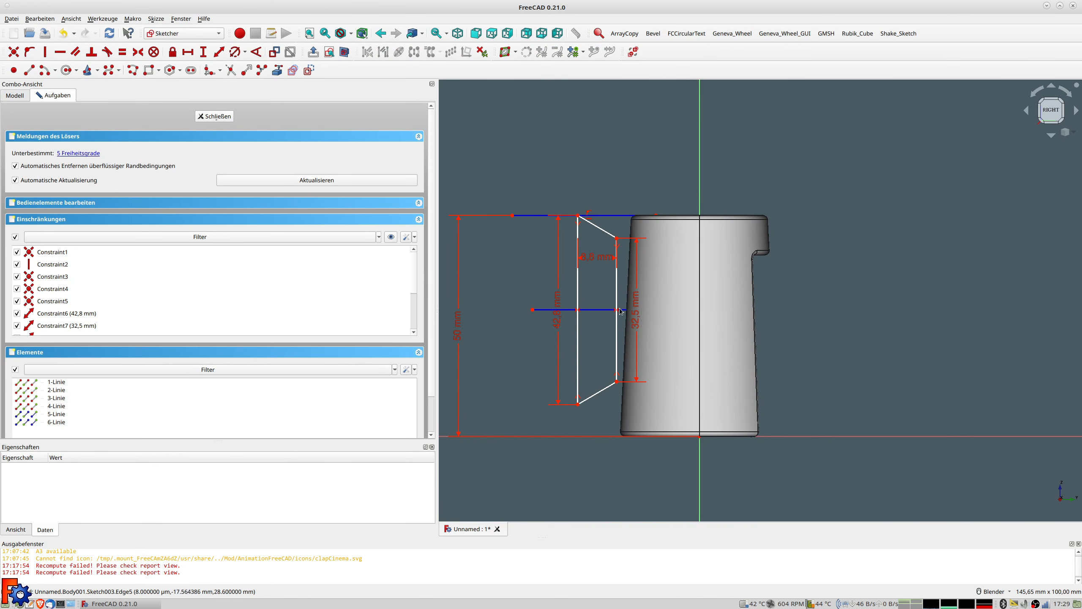
{"action": "left_click_drag", "start_coordinate": [621, 299], "coordinate": [623, 300]}
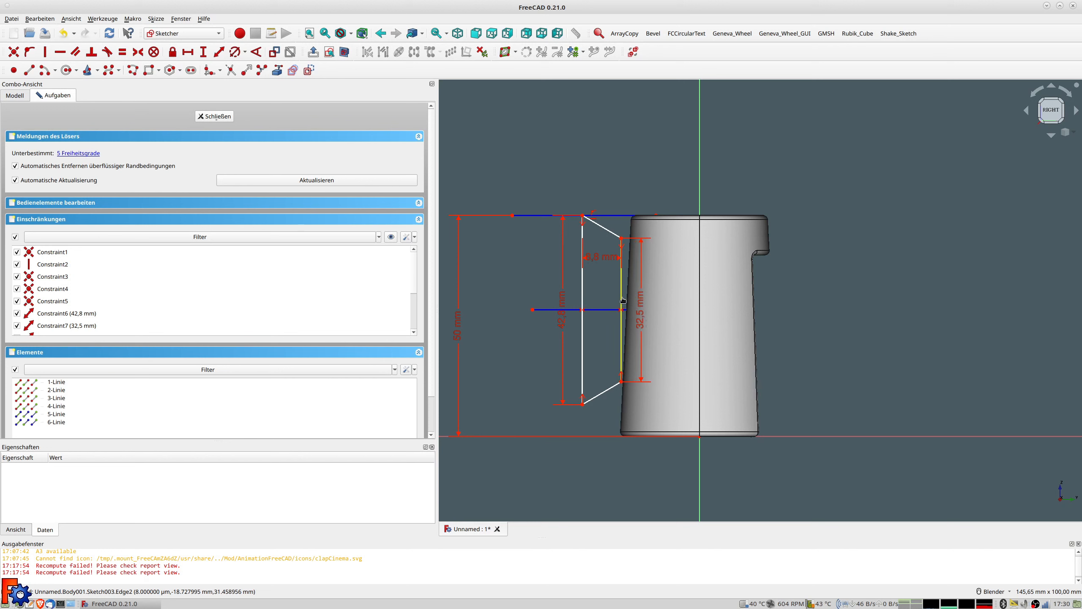
{"action": "left_click_drag", "start_coordinate": [623, 300], "coordinate": [611, 301]}
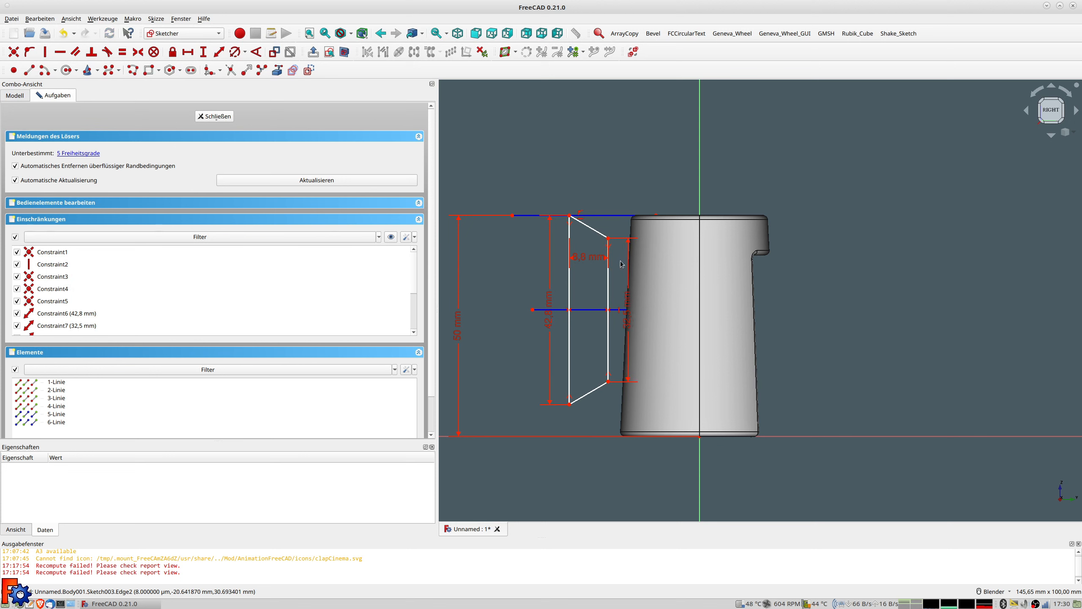
{"action": "left_click", "coordinate": [609, 238]}
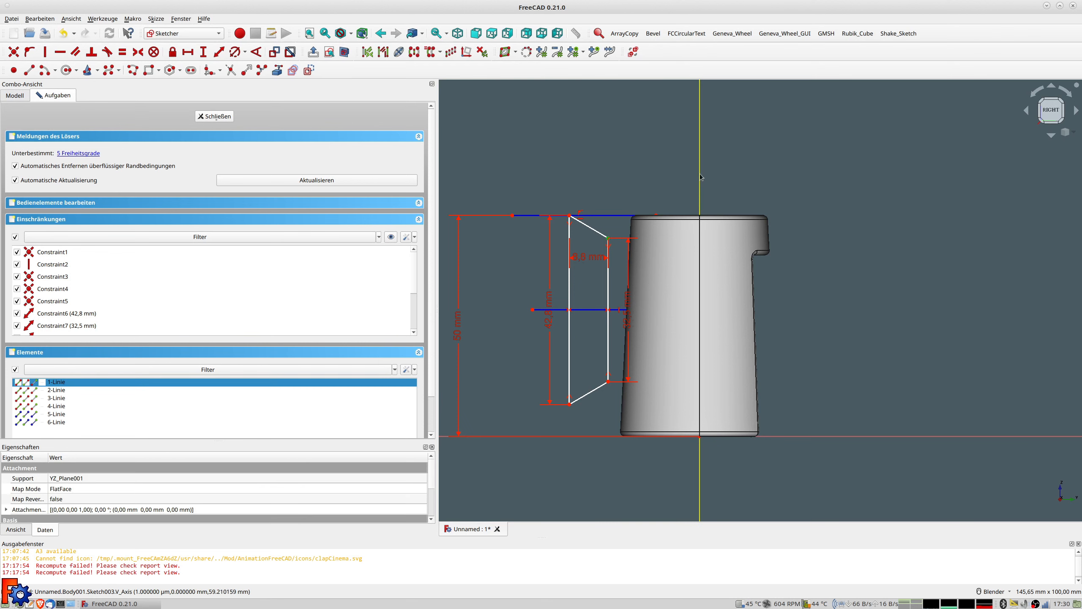
{"action": "left_click", "coordinate": [221, 53]}
{"action": "type", "text": "-22"}
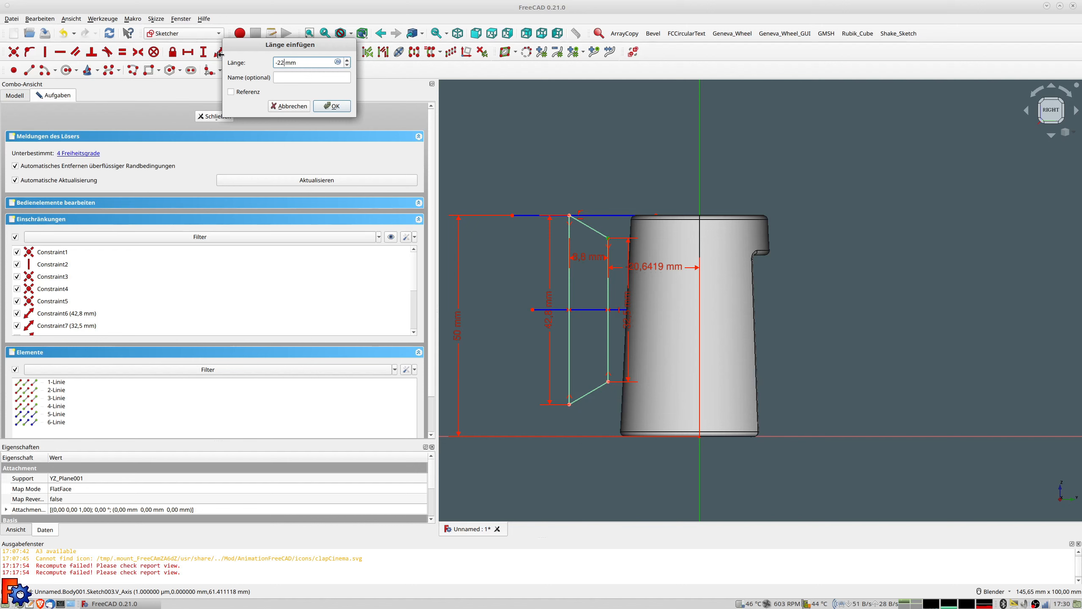
{"action": "key", "text": "Return"}
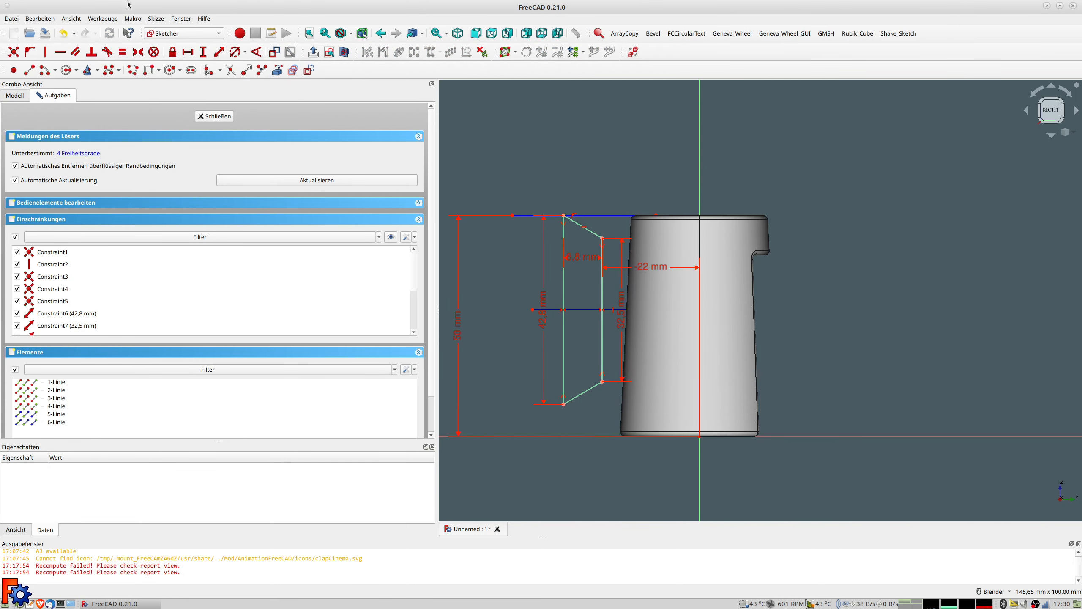
Step: Close the sketch and pad the profile with a length of 10 mm along the sketch normal
{"action": "left_click", "coordinate": [218, 115]}
{"action": "middle_click_drag", "start_coordinate": [618, 227], "coordinate": [698, 256]}
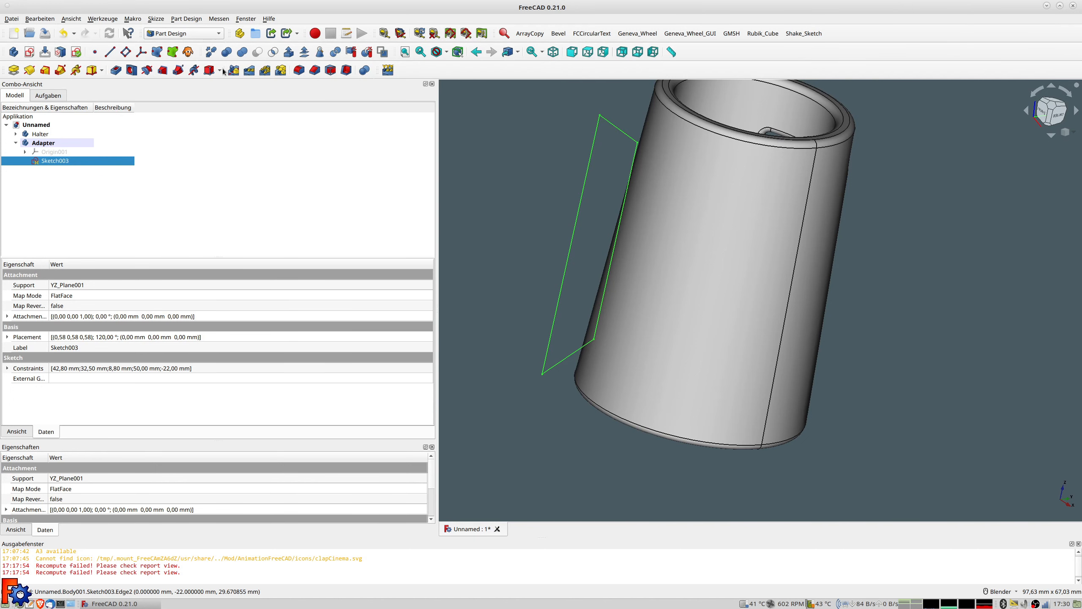
{"action": "left_click", "coordinate": [14, 71]}
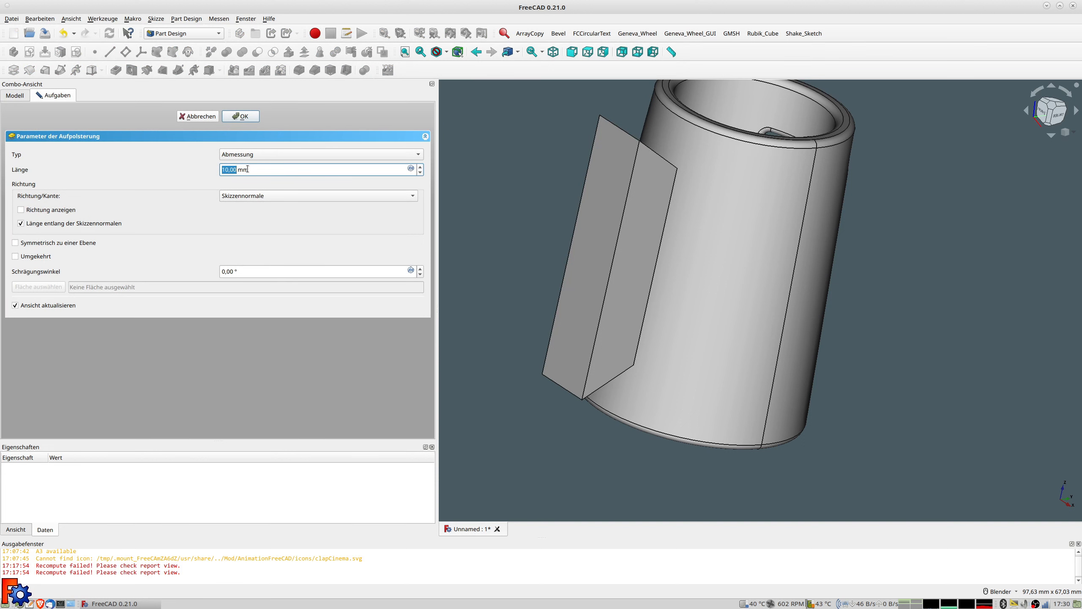
{"action": "left_click", "coordinate": [240, 116]}
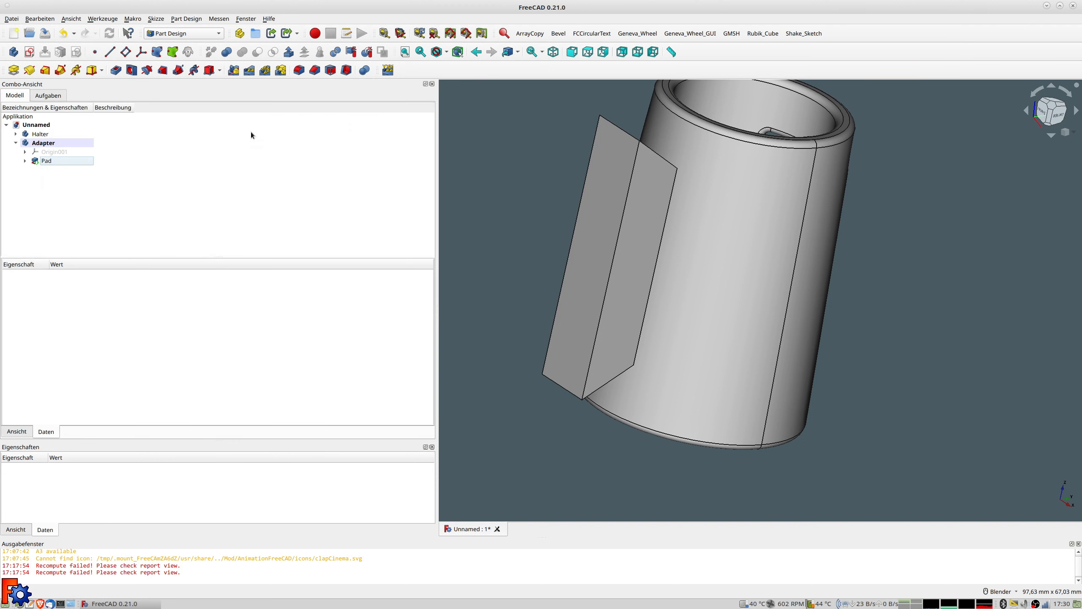
Step: Reopen the sketch under the Adapter's pad to review its dimensions, and close it again
{"action": "left_click", "coordinate": [24, 161]}
{"action": "double_click", "coordinate": [65, 171]}
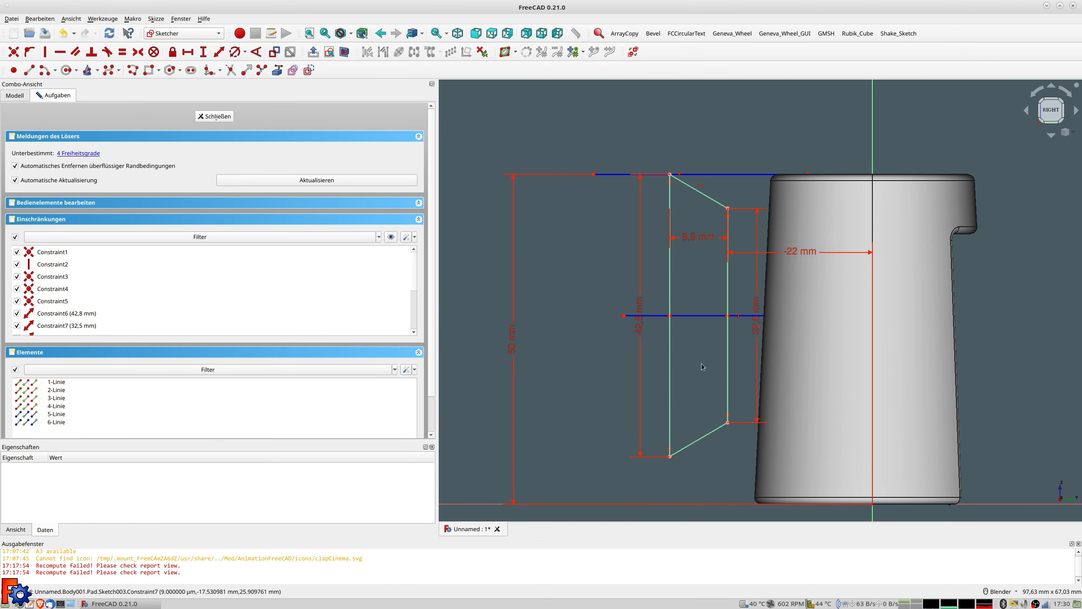
{"action": "left_click", "coordinate": [217, 116]}
Step: Set the length of the Adapter's pad to 42.8 mm
{"action": "double_click", "coordinate": [45, 160]}
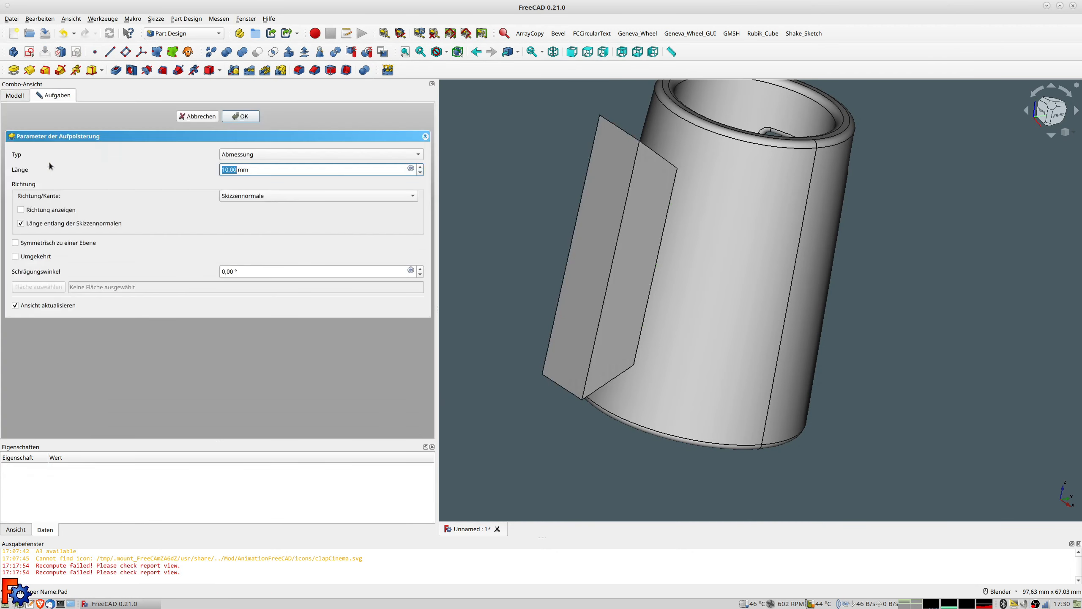
{"action": "type", "text": "42,"}
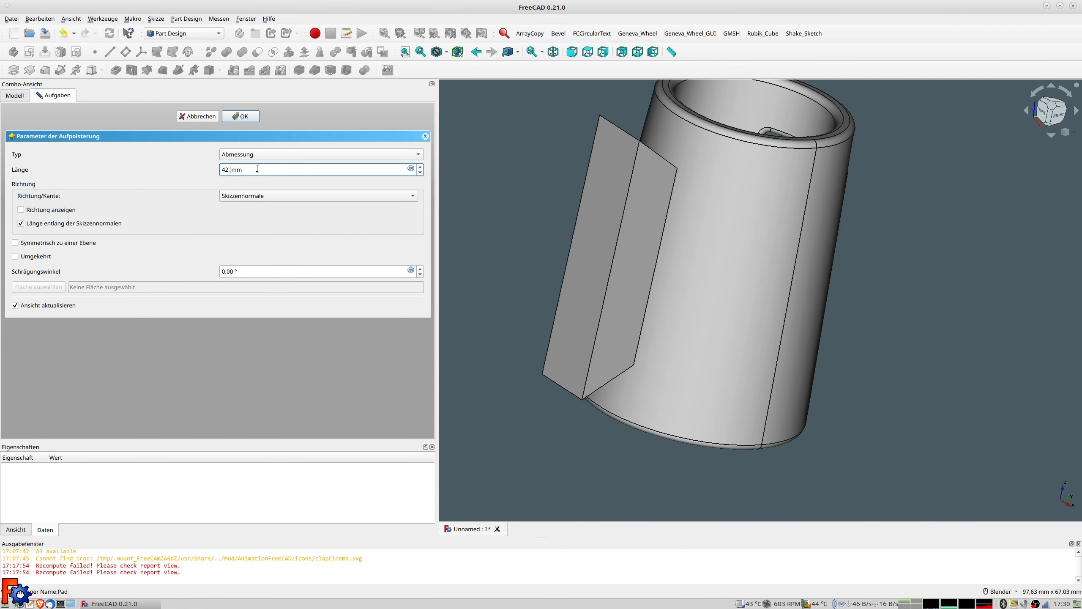
{"action": "type", "text": "8"}
{"action": "key", "text": "Return"}
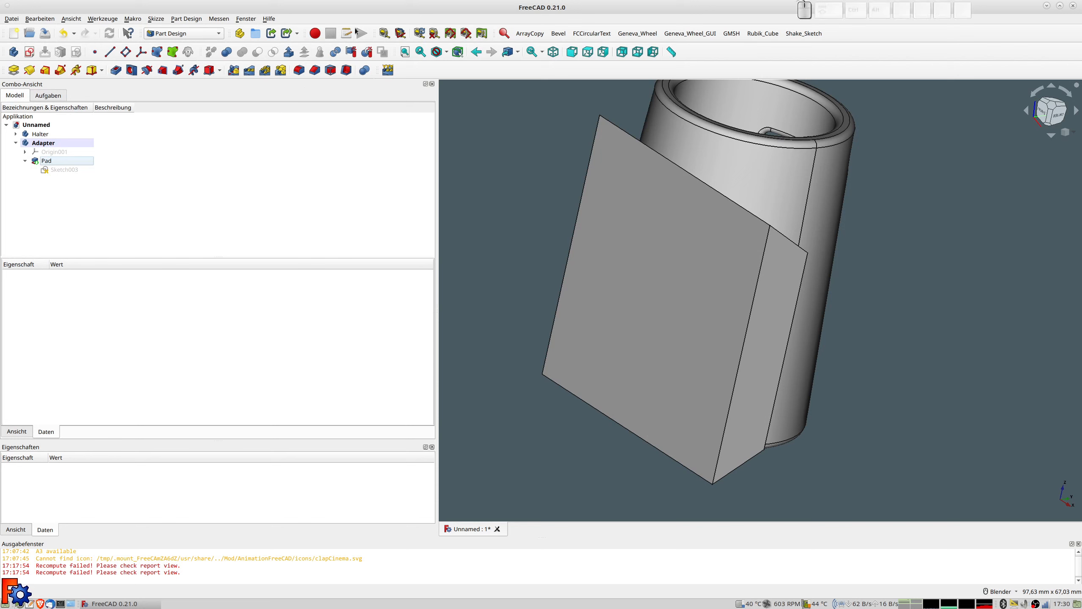
Step: Show the Adapter body's origin with its axes and planes and examine how the pad sits relative to them
{"action": "middle_click_drag", "start_coordinate": [675, 230], "coordinate": [485, 168]}
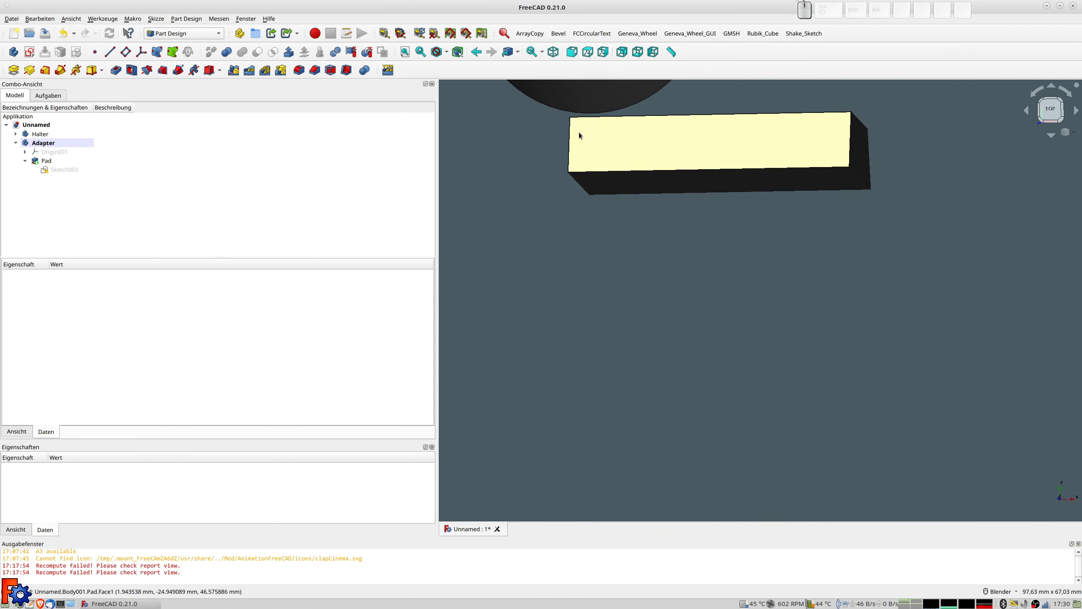
{"action": "middle_click_drag", "start_coordinate": [624, 133], "coordinate": [853, 140]}
{"action": "scroll", "coordinate": [724, 168], "scroll_direction": "down", "scroll_amount": 2}
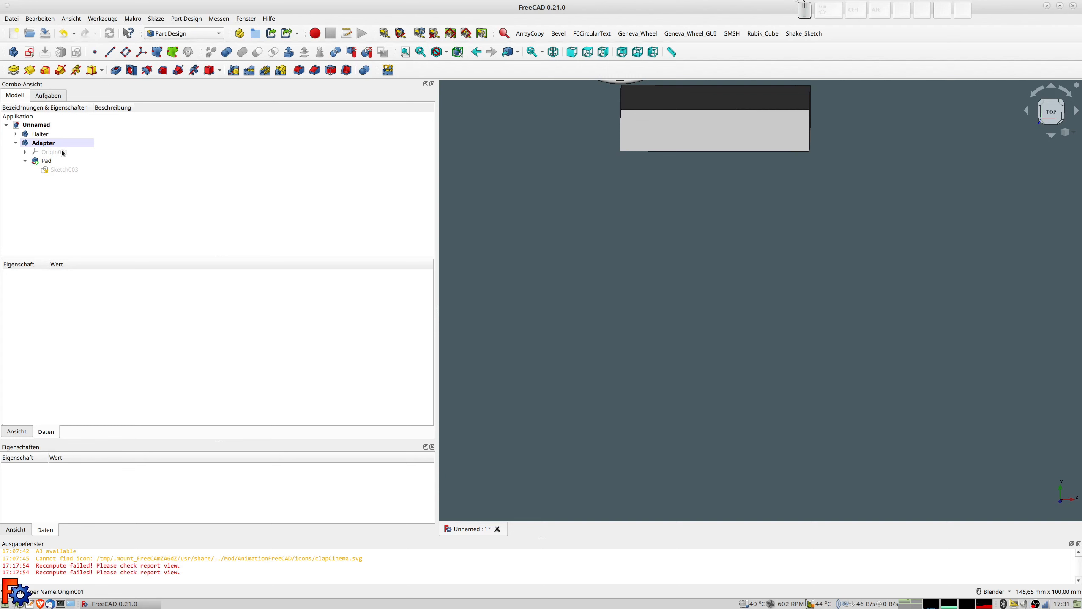
{"action": "middle_click_drag", "start_coordinate": [703, 149], "coordinate": [689, 138]}
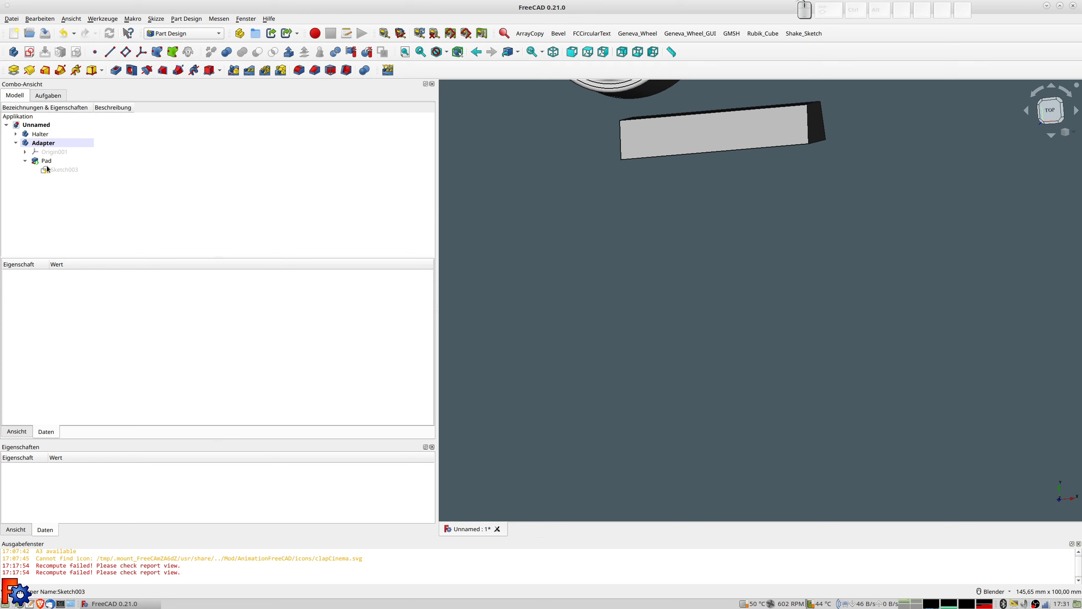
{"action": "left_click", "coordinate": [54, 152]}
{"action": "key", "text": "space"}
{"action": "middle_click_drag", "start_coordinate": [766, 199], "coordinate": [736, 286]}
{"action": "middle_click_drag", "start_coordinate": [663, 258], "coordinate": [611, 283]}
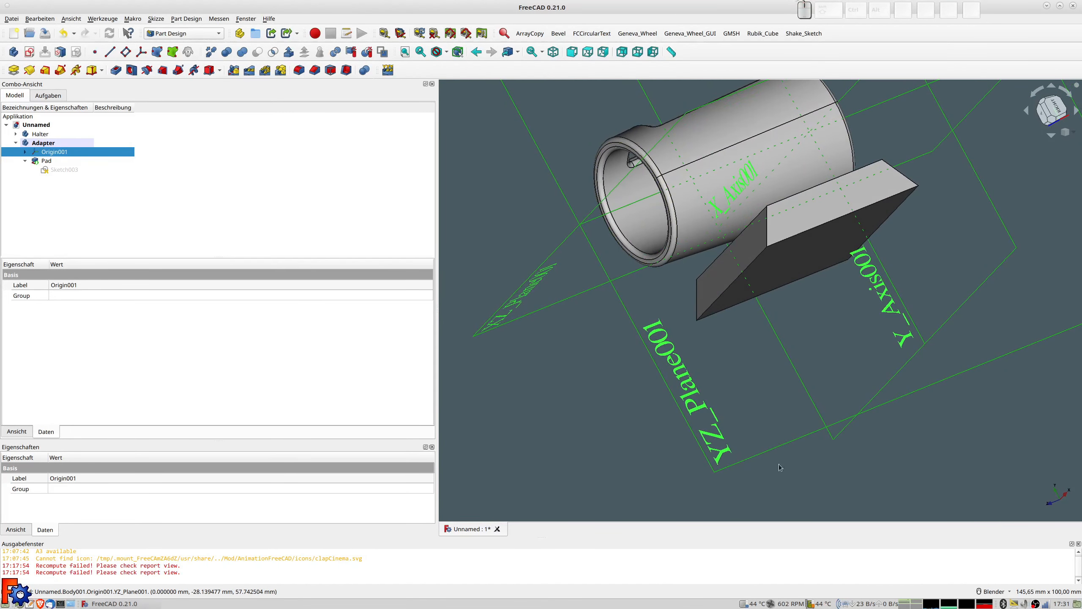
{"action": "middle_click_drag", "start_coordinate": [718, 438], "coordinate": [813, 297]}
{"action": "middle_click_drag", "start_coordinate": [714, 300], "coordinate": [857, 266], "text": "shift"}
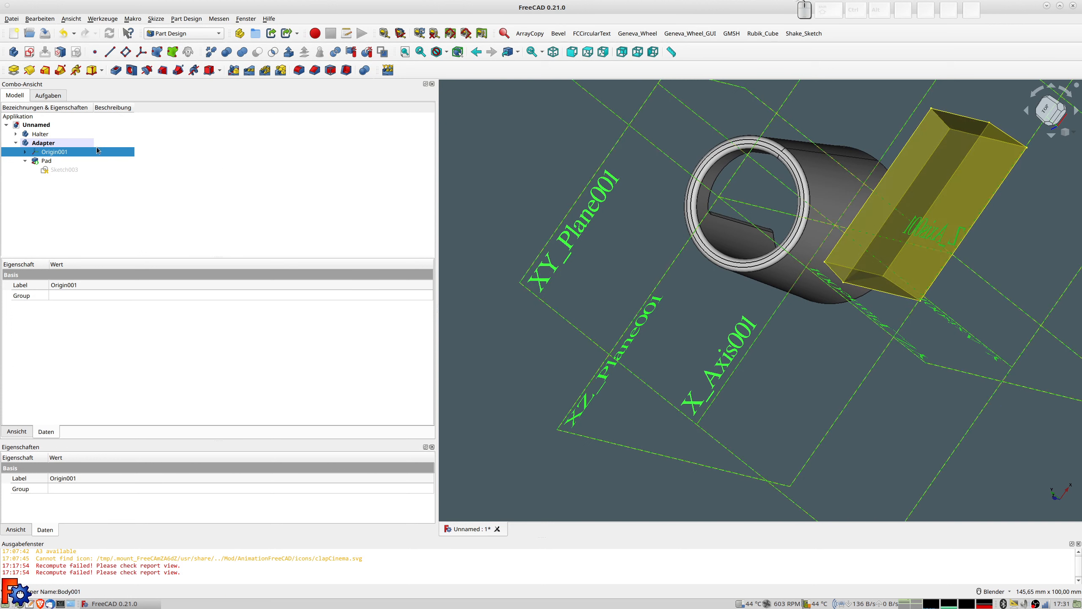
Step: Create a datum plane on the Adapter's XY plane with an offset of 26 mm in the z direction
{"action": "left_click", "coordinate": [24, 152]}
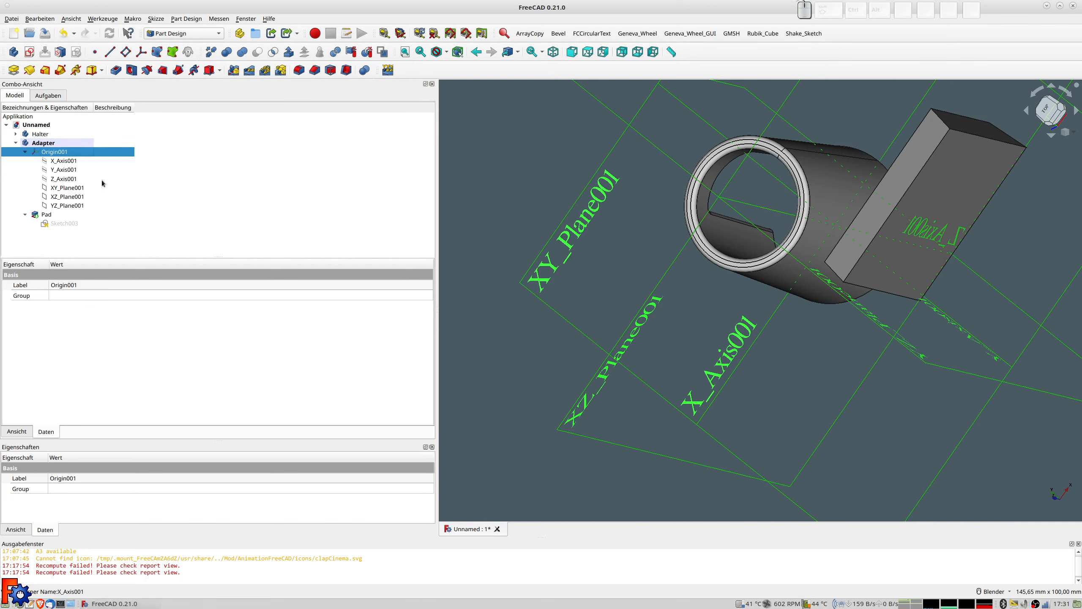
{"action": "left_click", "coordinate": [68, 191]}
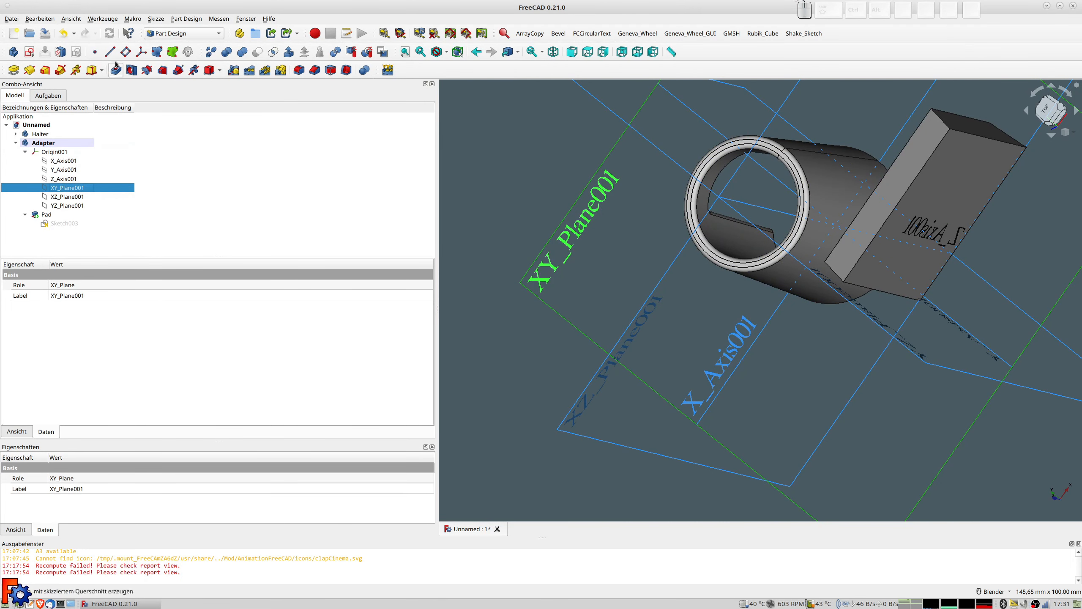
{"action": "left_click", "coordinate": [124, 52]}
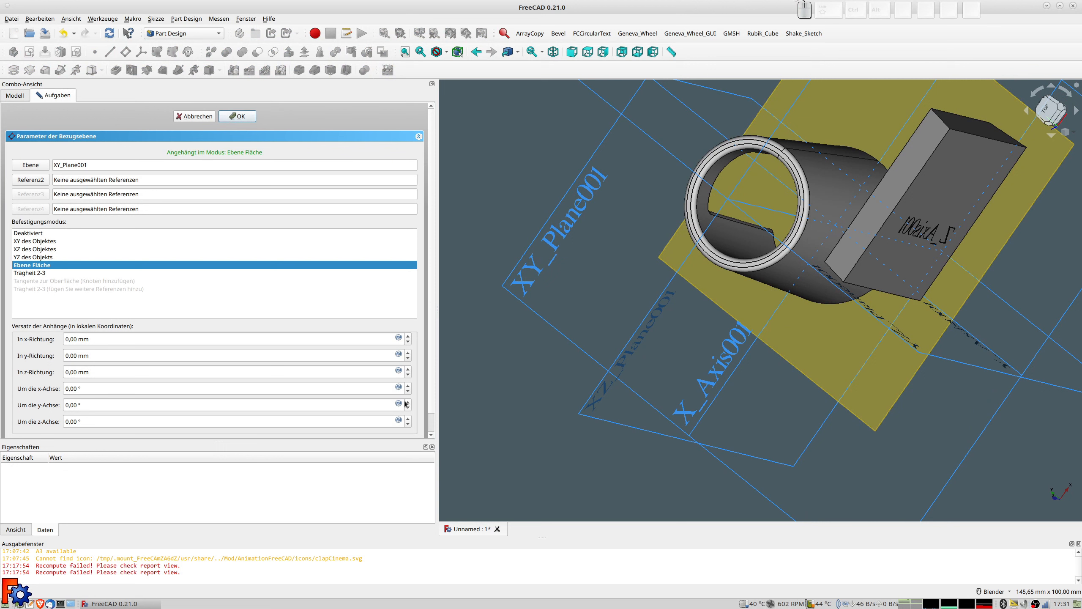
{"action": "left_click", "coordinate": [409, 370]}
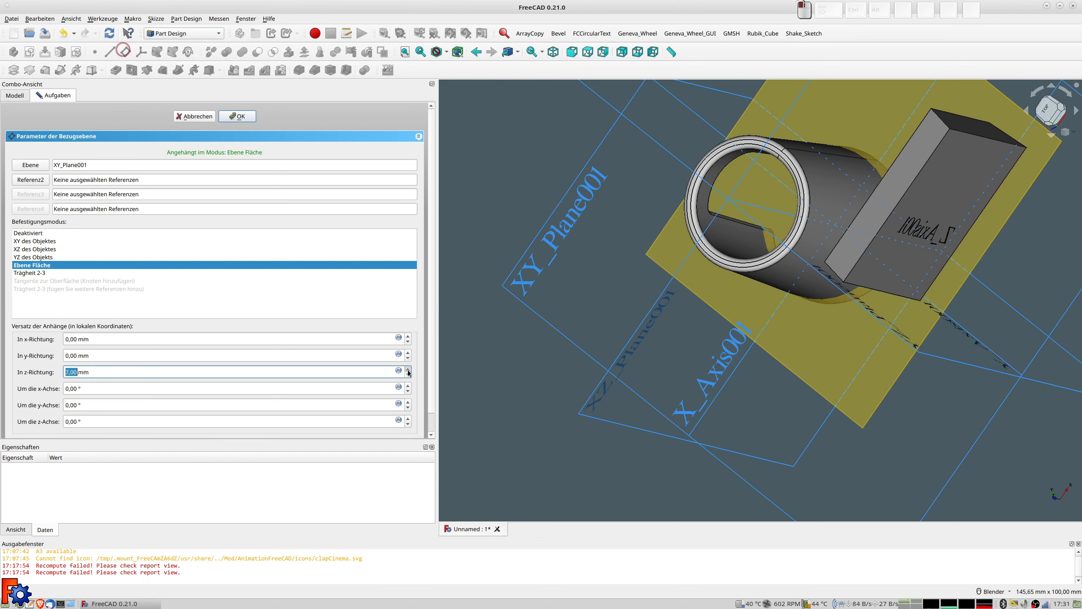
{"action": "left_click_drag", "start_coordinate": [408, 371], "coordinate": [409, 371]}
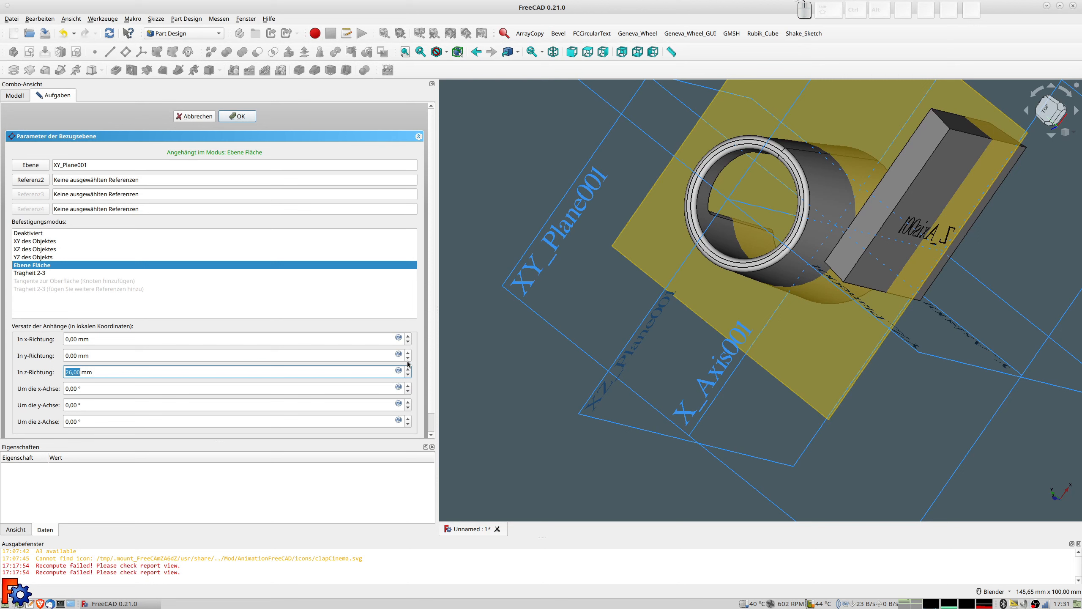
{"action": "left_click", "coordinate": [239, 116]}
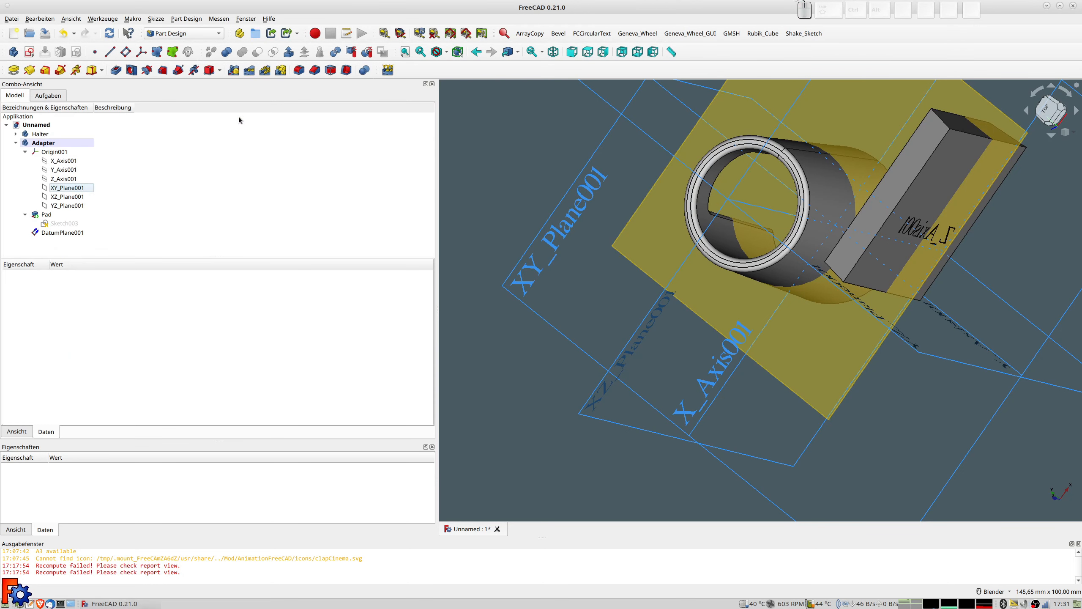
Step: Hide the new datum plane and create an empty sketch on it, with the view cut at the sketch plane
{"action": "left_click", "coordinate": [62, 232]}
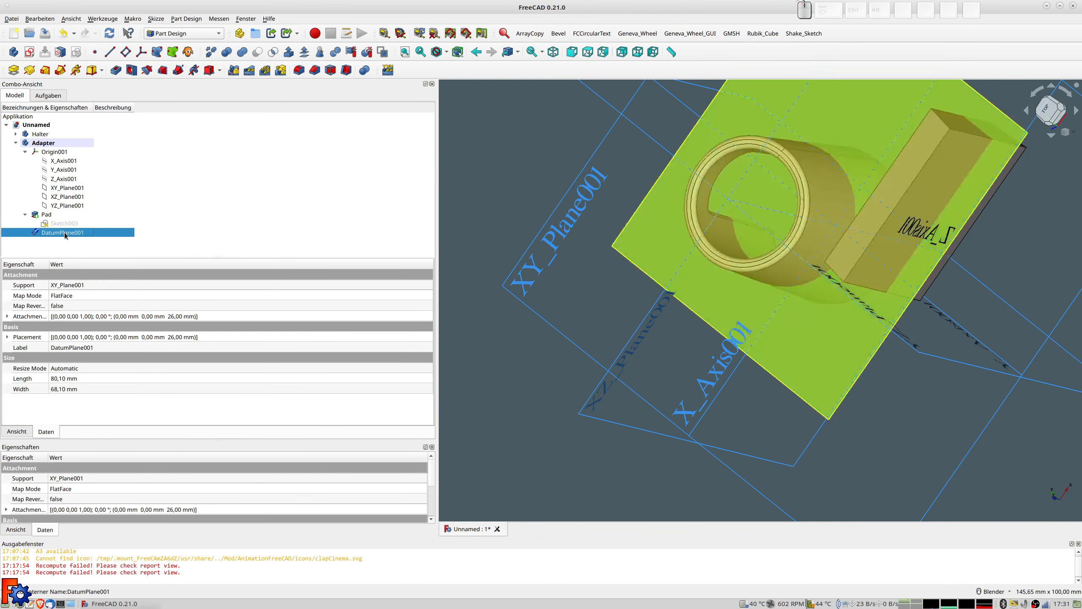
{"action": "key", "text": "space"}
{"action": "left_click", "coordinate": [31, 53]}
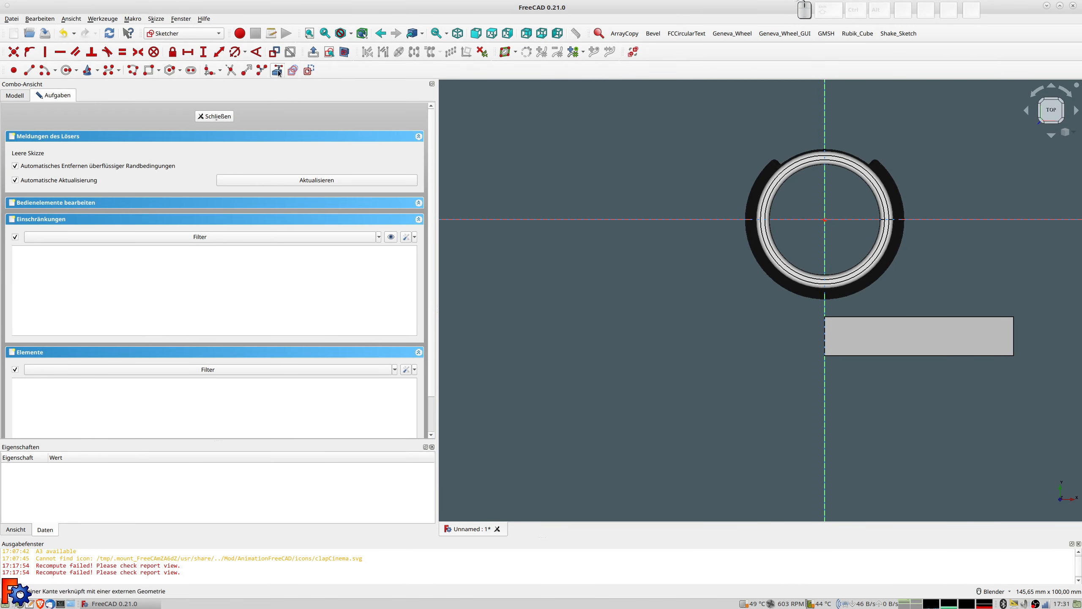
{"action": "left_click", "coordinate": [344, 51]}
{"action": "mouse_move", "coordinate": [817, 308]}
{"action": "middle_mouse_down", "text": "shift"}
{"action": "mouse_move", "coordinate": [618, 221]}
{"action": "mouse_move", "coordinate": [613, 285]}
{"action": "middle_mouse_up", "text": "shift"}
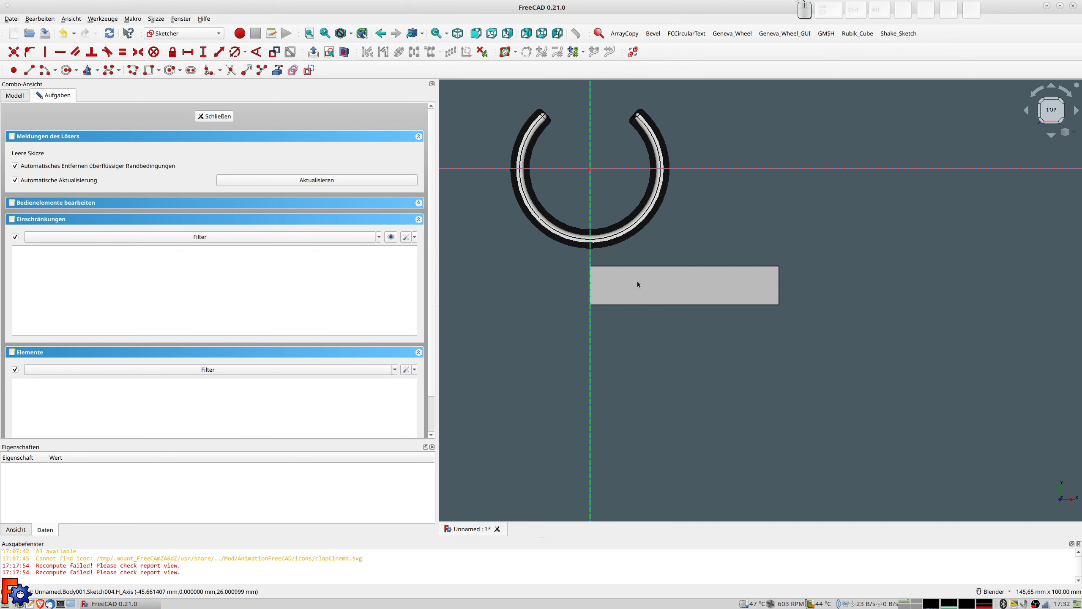
{"action": "left_click", "coordinate": [215, 116]}
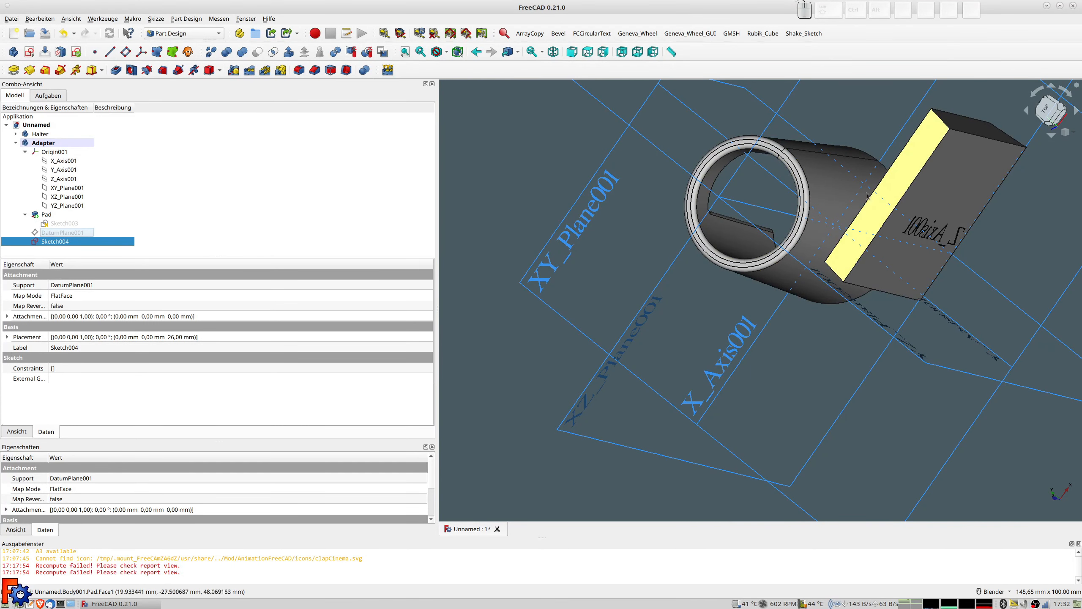
Step: Make the Adapter's pad symmetric to its sketch plane
{"action": "double_click", "coordinate": [46, 215]}
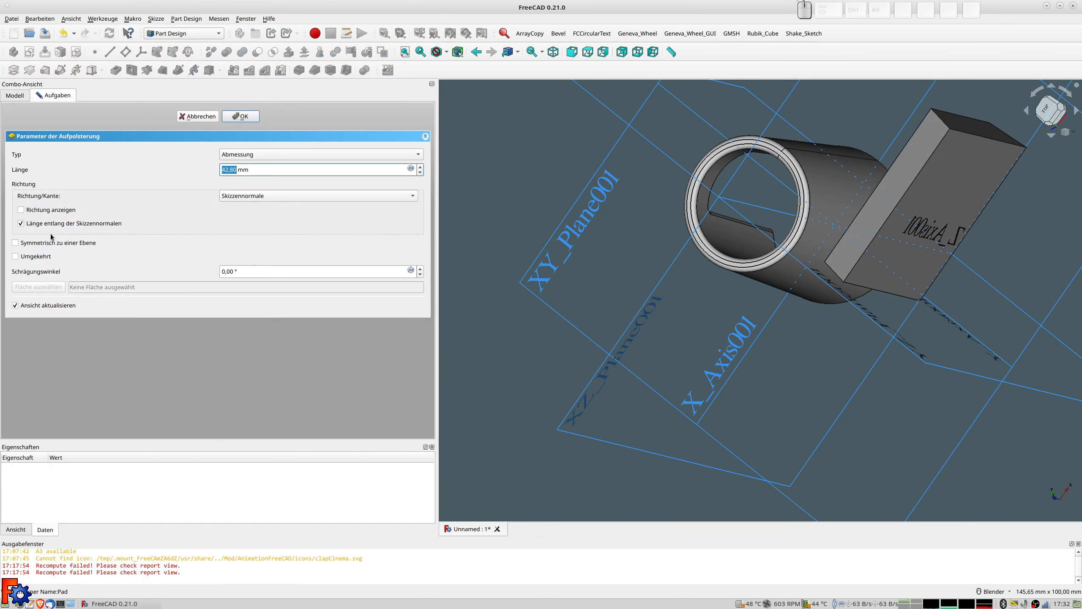
{"action": "left_click", "coordinate": [41, 242]}
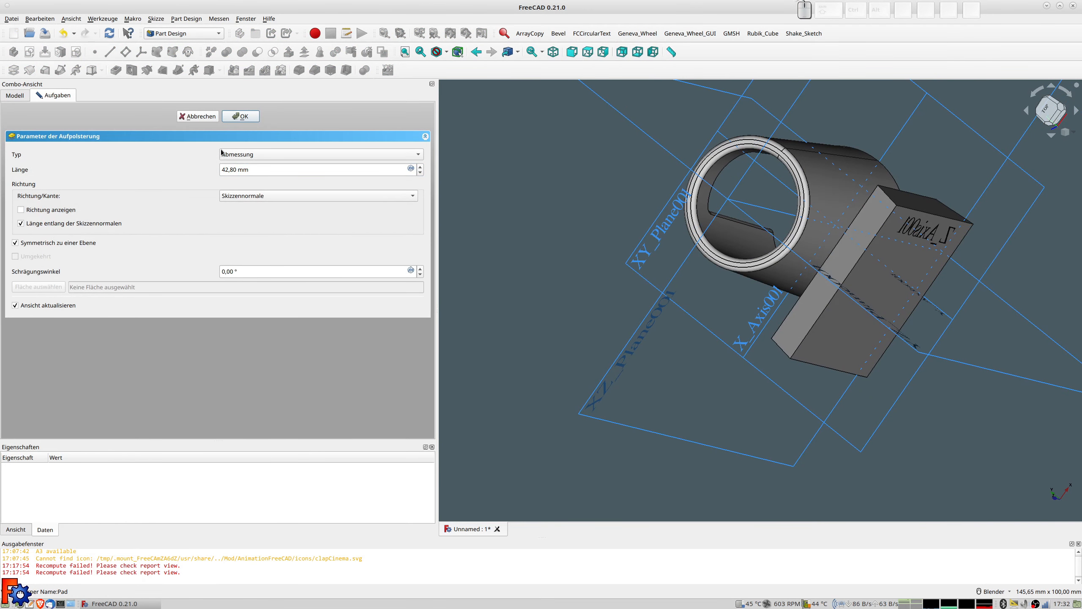
{"action": "left_click", "coordinate": [248, 117]}
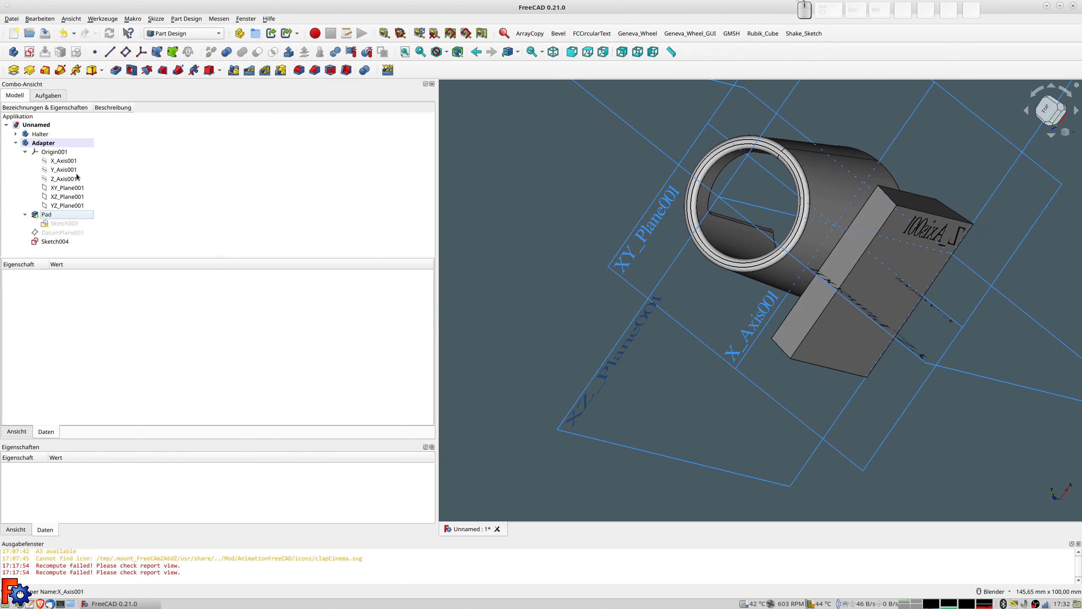
Step: Reopen the datum plane's sketch and draw a closed trapezoid over the pad's section, long side on the edge away from the tube, starting at about (-21, -30.6) mm
{"action": "left_click", "coordinate": [55, 234]}
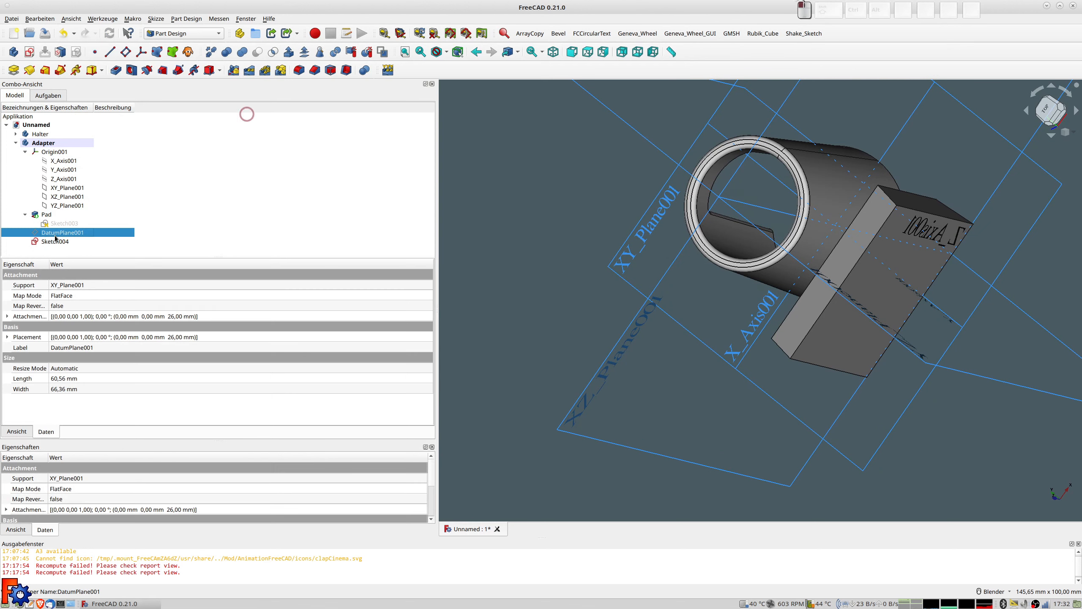
{"action": "key", "text": "space"}
{"action": "key", "text": "space"}
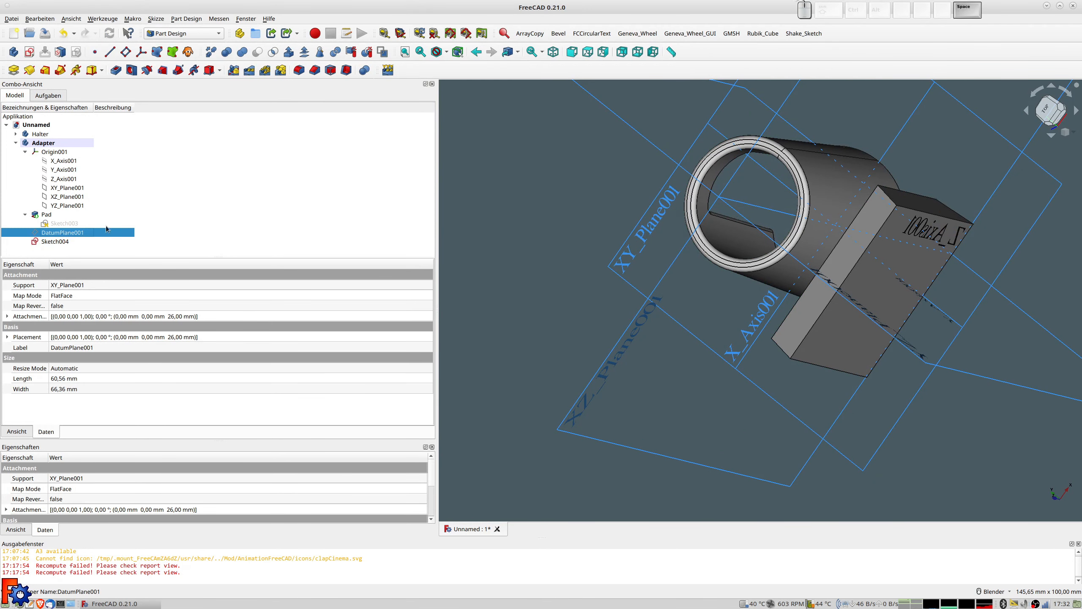
{"action": "double_click", "coordinate": [50, 242]}
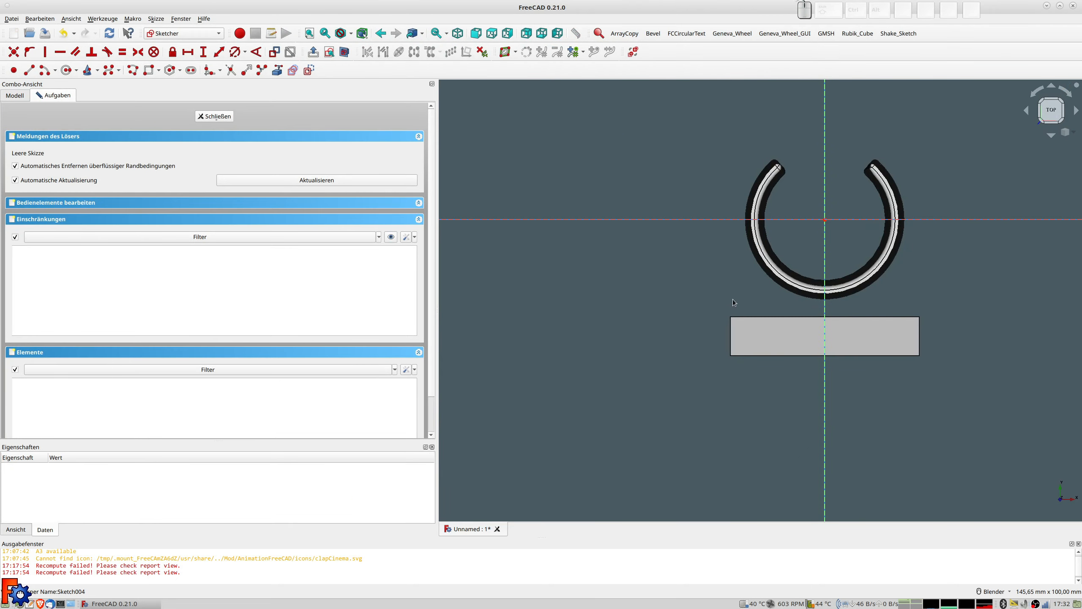
{"action": "scroll", "coordinate": [840, 329], "scroll_direction": "up", "scroll_amount": 2}
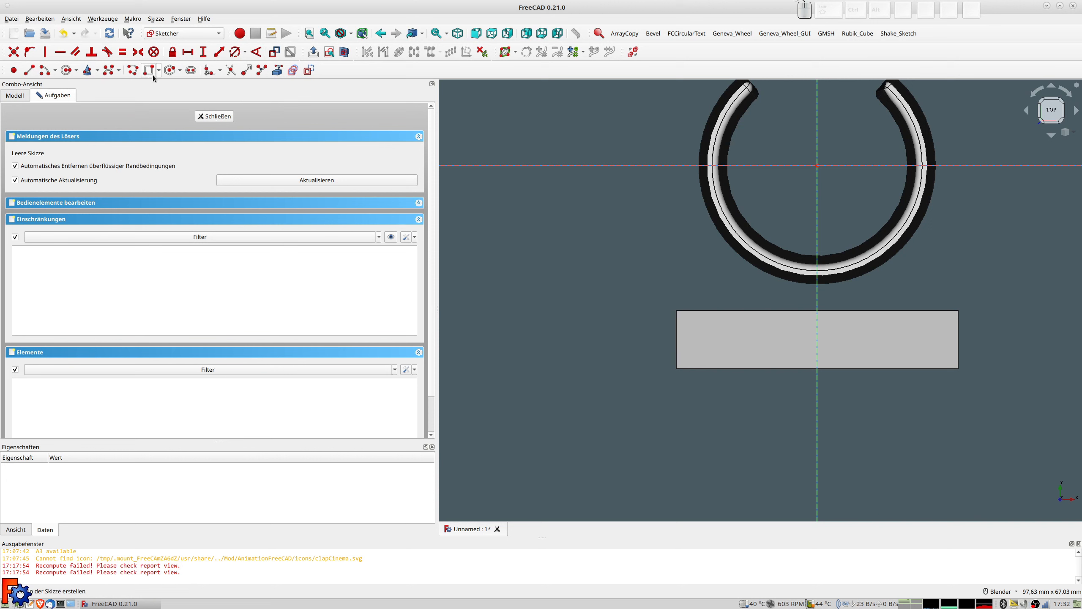
{"action": "left_click", "coordinate": [133, 70]}
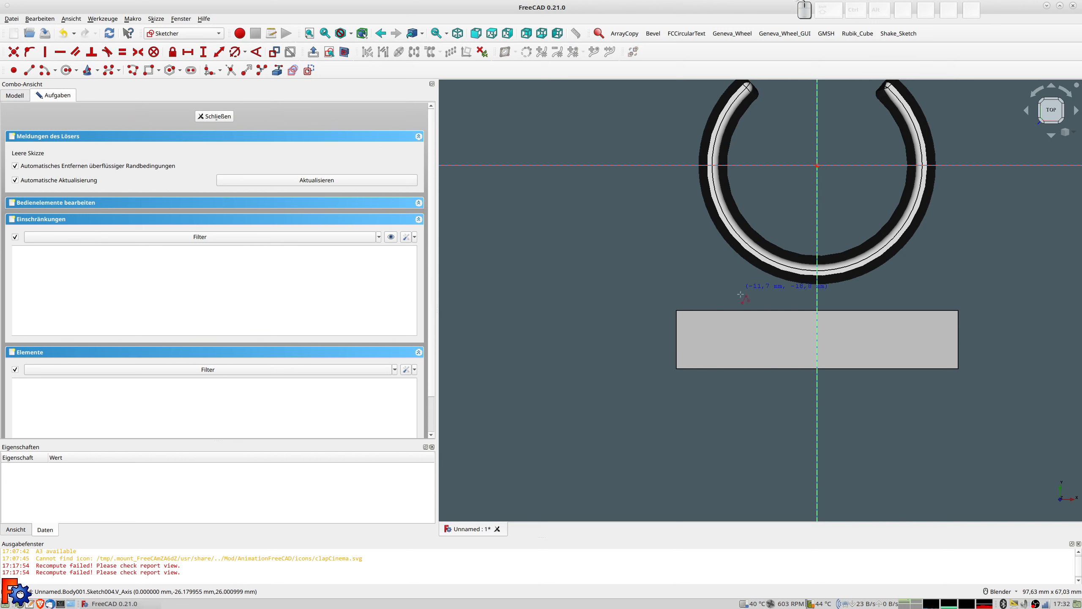
{"action": "left_click", "coordinate": [679, 367]}
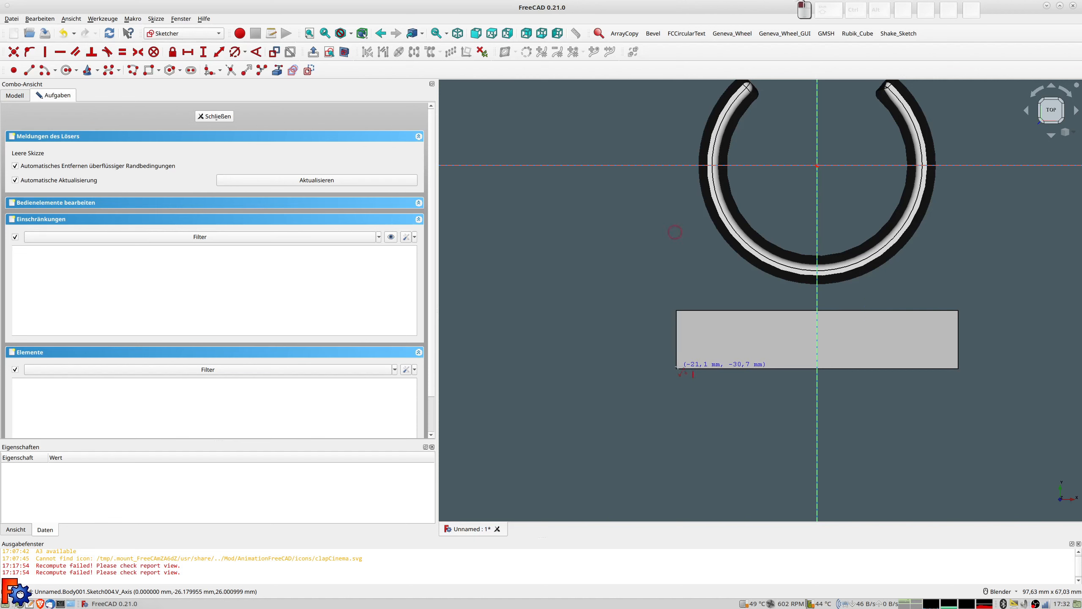
{"action": "left_click", "coordinate": [715, 310]}
{"action": "left_click", "coordinate": [914, 310]}
{"action": "left_click", "coordinate": [959, 367]}
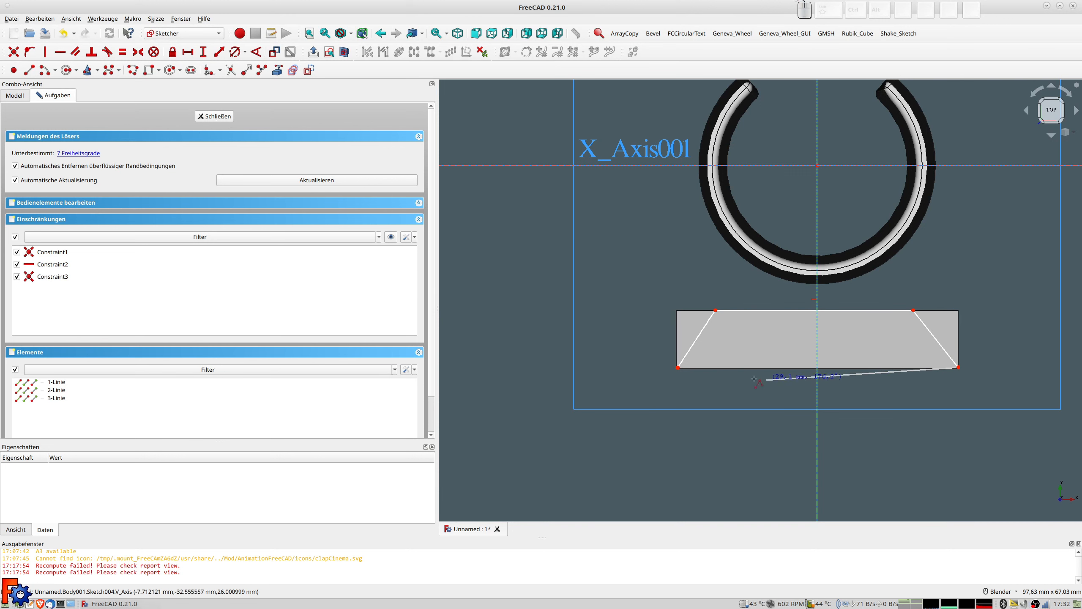
{"action": "left_click", "coordinate": [678, 367]}
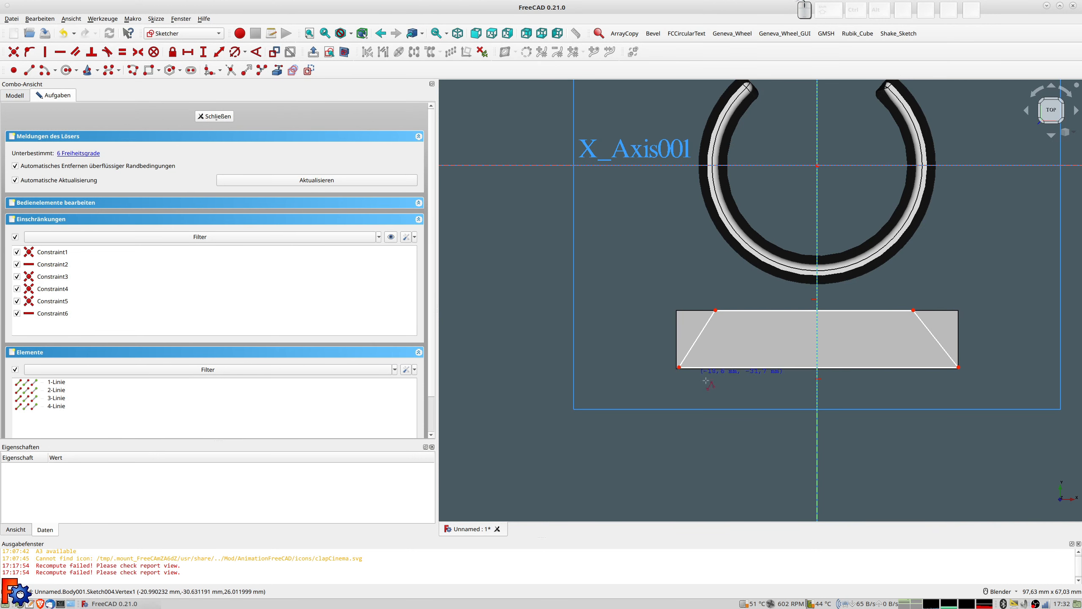
{"action": "scroll", "coordinate": [738, 387], "scroll_direction": "up", "scroll_amount": 1}
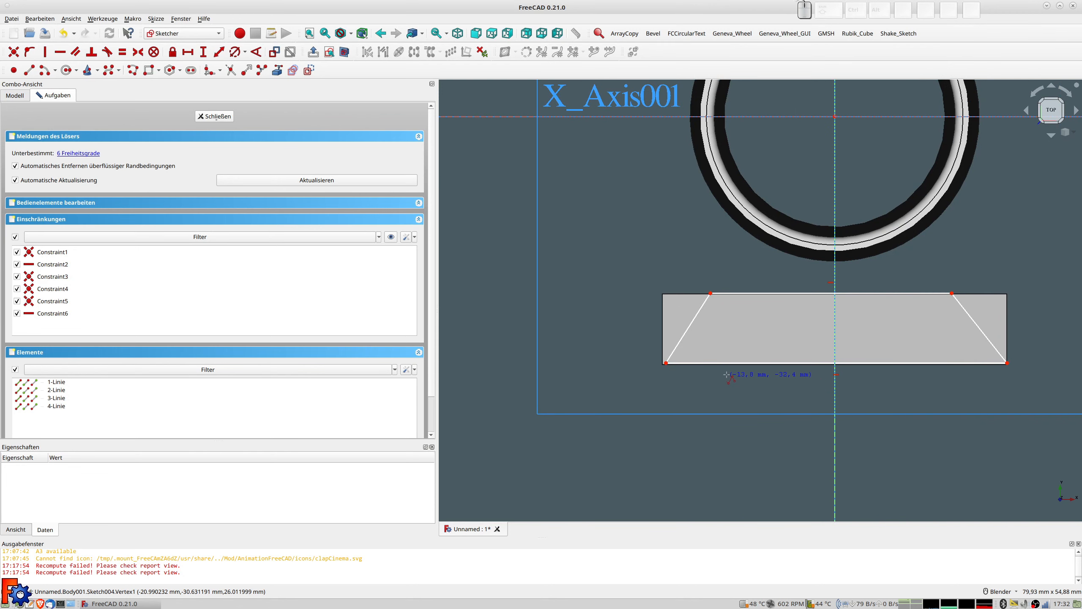
{"action": "right_click", "coordinate": [717, 271]}
Step: Constrain the vertical distance of the trapezoid's lower-left corner from the horizontal axis to -30 mm
{"action": "scroll", "coordinate": [736, 283], "scroll_direction": "down", "scroll_amount": 3}
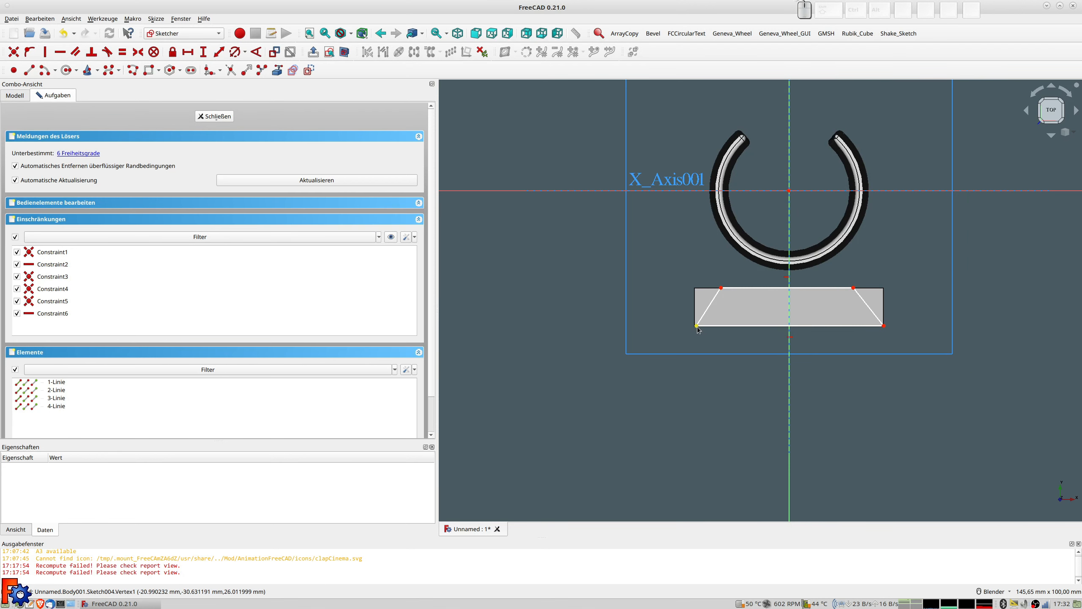
{"action": "left_click", "coordinate": [697, 326]}
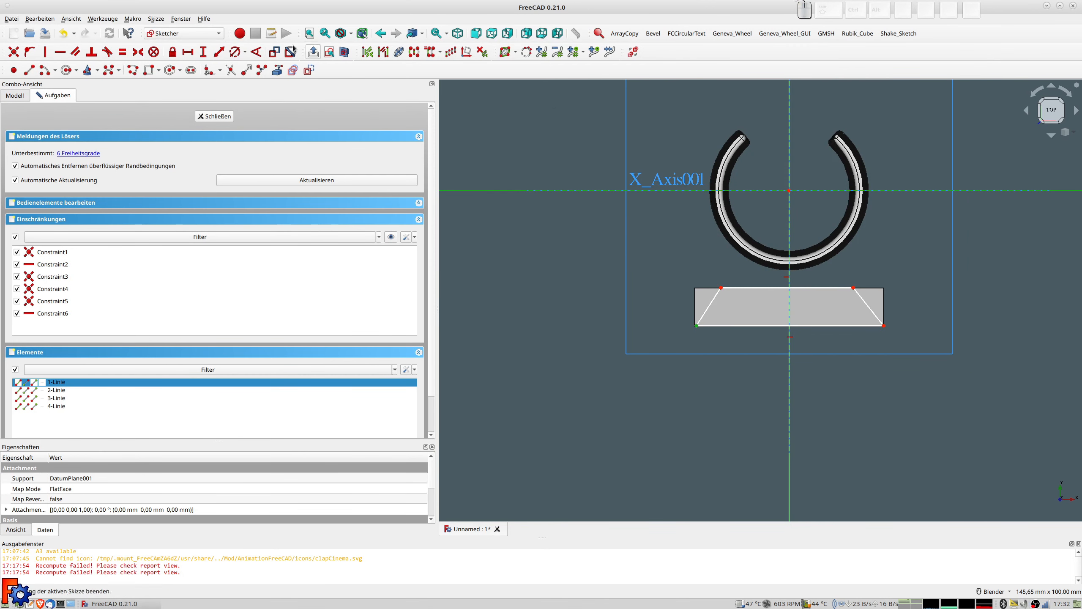
{"action": "left_click", "coordinate": [204, 52]}
{"action": "type", "text": "-30"}
{"action": "key", "text": "Return"}
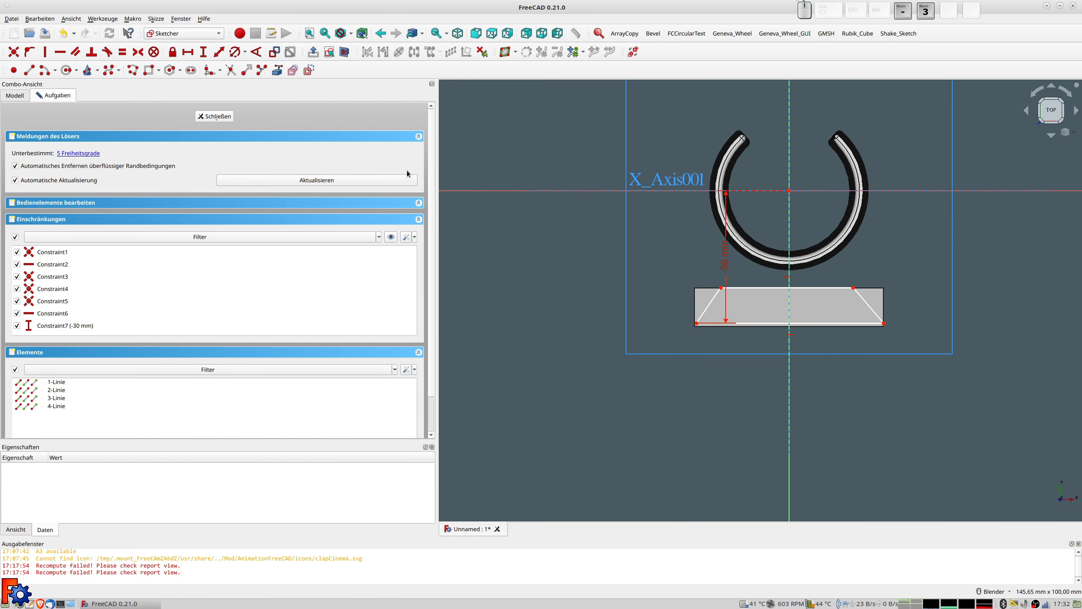
Step: Set the vertical distance of the trapezoid's lower-left corner to -32 mm
{"action": "double_click", "coordinate": [728, 270]}
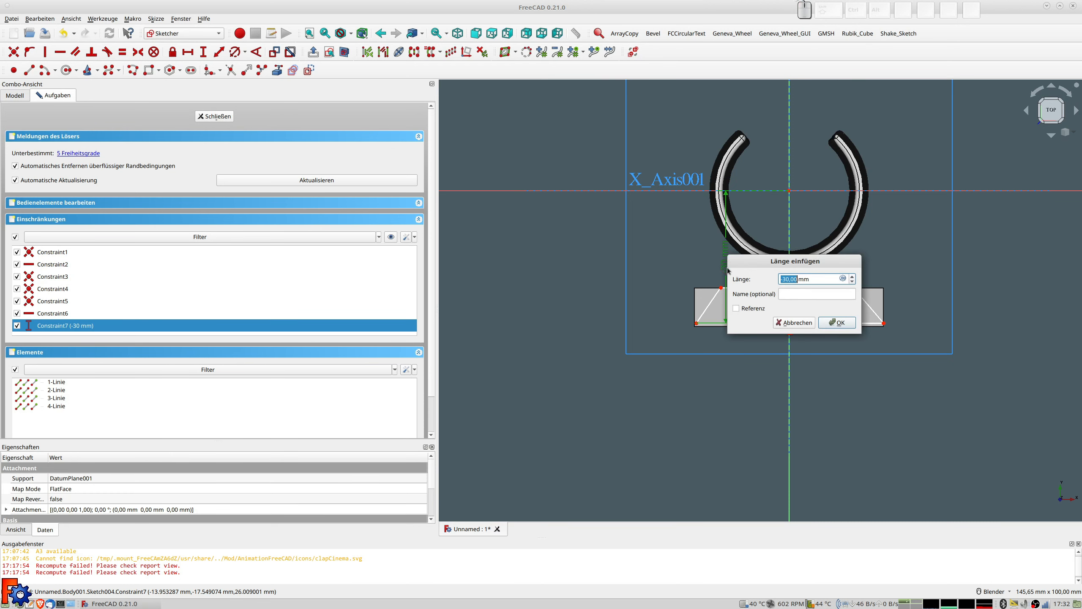
{"action": "type", "text": "-32"}
{"action": "key", "text": "Return"}
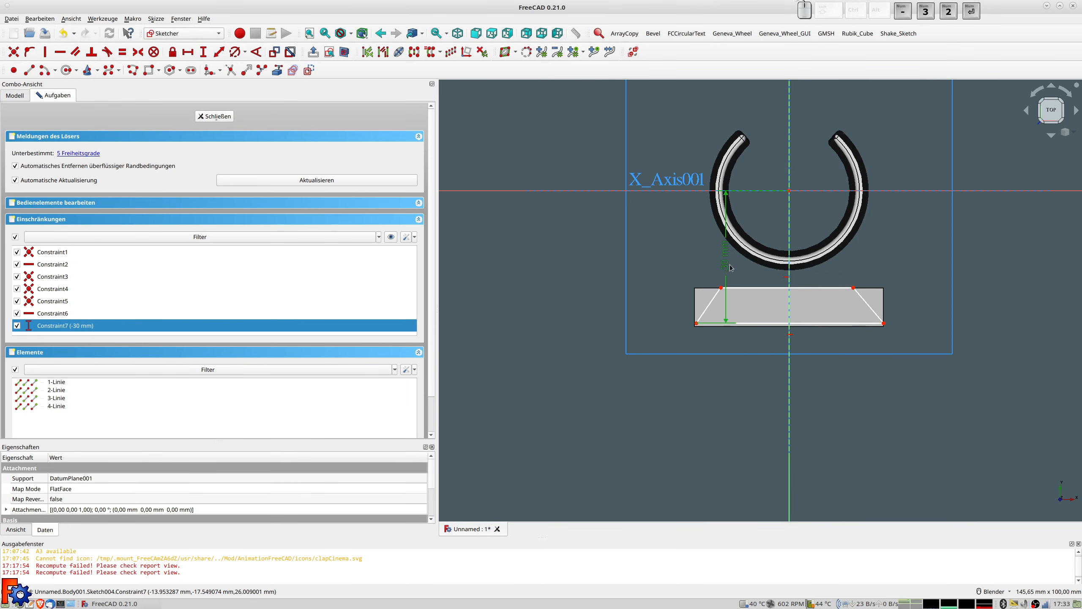
Step: Set the vertical distance of the trapezoid's lower-left corner first to -31 mm, finally to -30.5 mm
{"action": "double_click", "coordinate": [728, 271]}
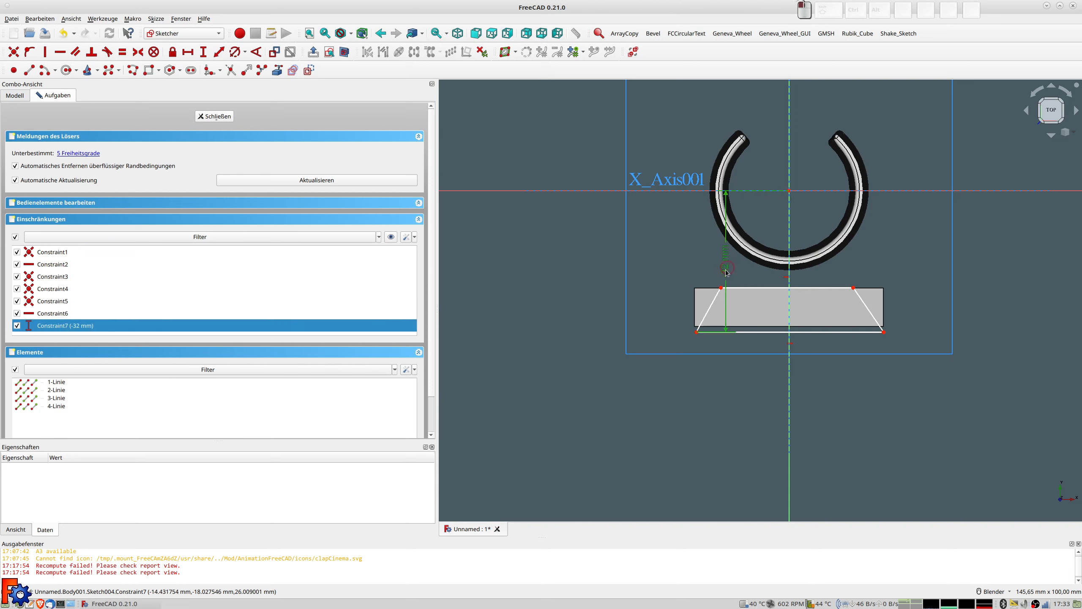
{"action": "type", "text": "-31"}
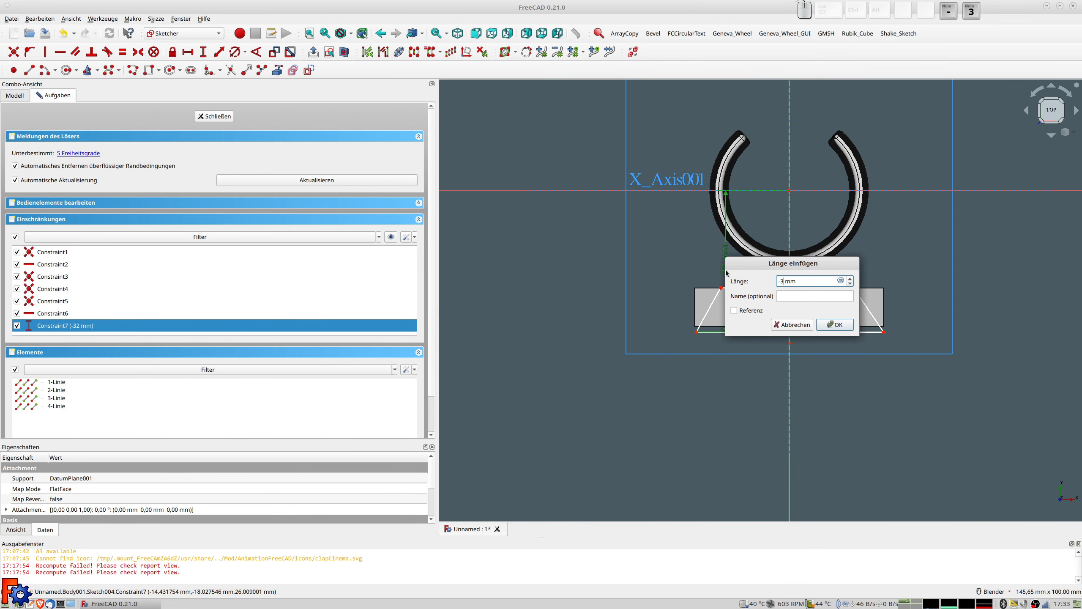
{"action": "key", "text": "Return"}
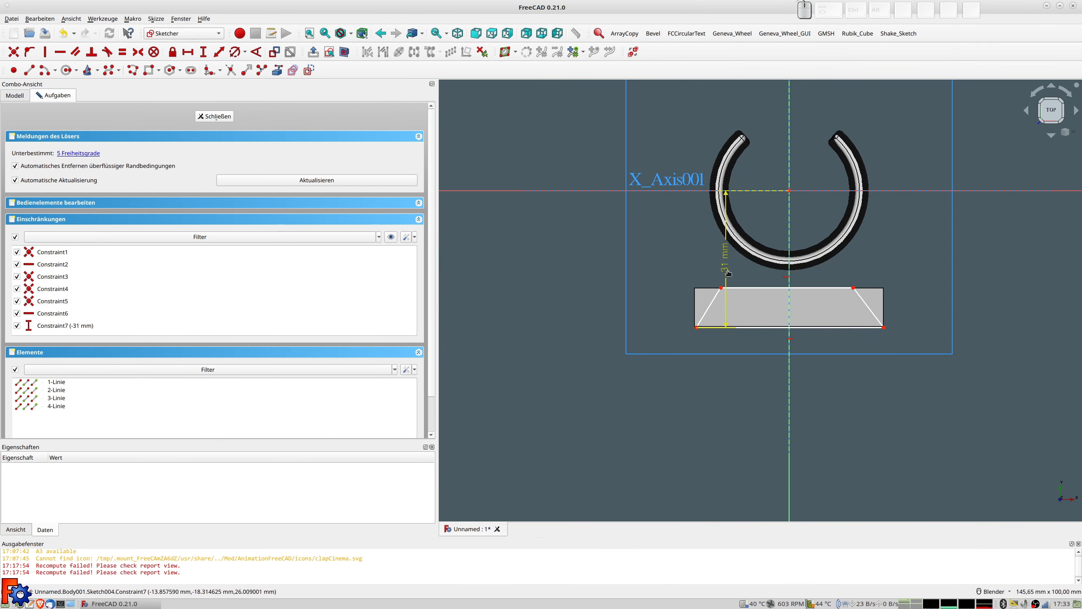
{"action": "double_click", "coordinate": [728, 272]}
{"action": "type", "text": "-30,5"}
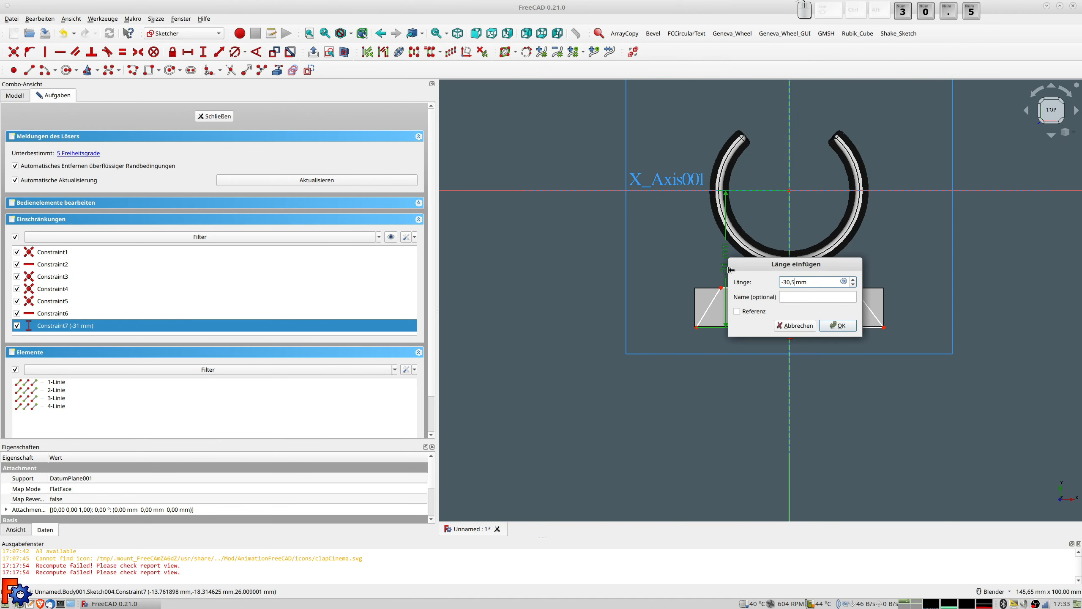
{"action": "key", "text": "Return"}
{"action": "scroll", "coordinate": [862, 332], "scroll_direction": "up", "scroll_amount": 5}
{"action": "scroll", "coordinate": [899, 314], "scroll_direction": "down", "scroll_amount": 5}
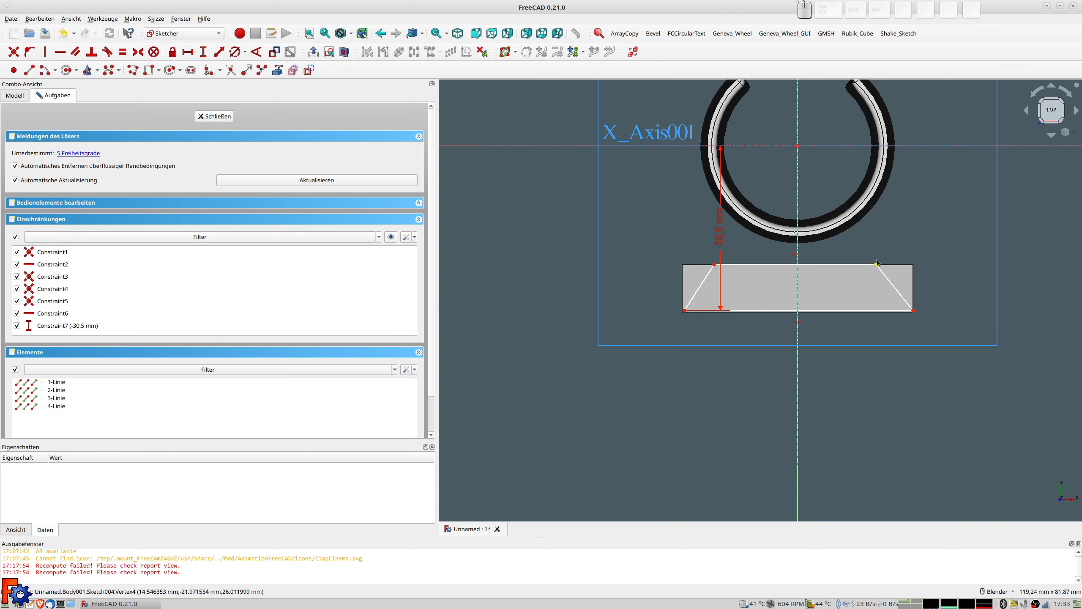
Step: Constrain the vertical distance of the trapezoid's upper-right corner from the horizontal axis to -22 mm and close the sketch
{"action": "left_click", "coordinate": [876, 263]}
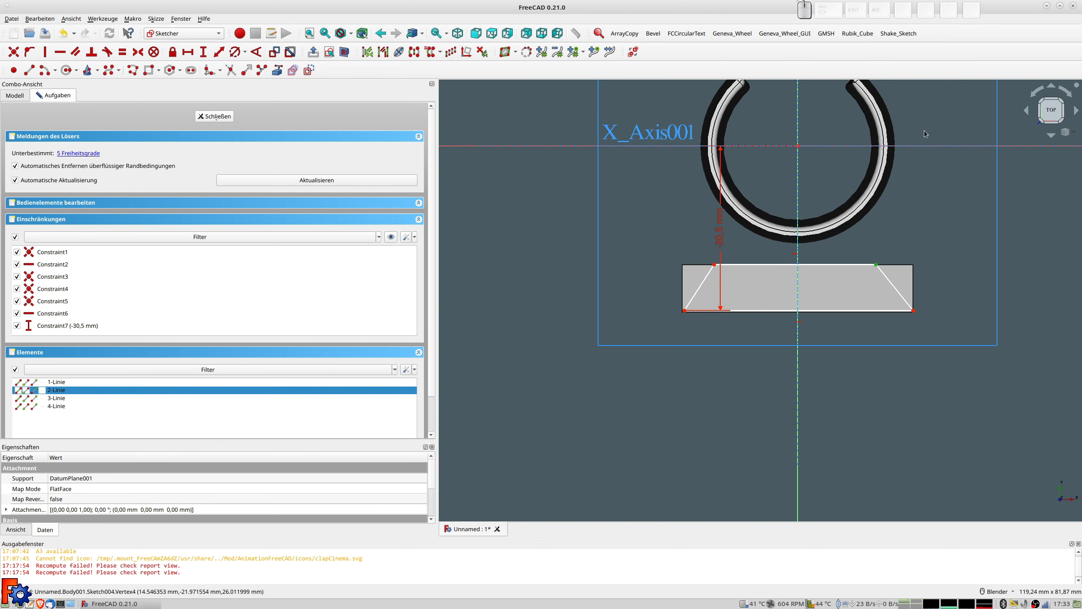
{"action": "left_click", "coordinate": [220, 53]}
{"action": "type", "text": "-22mm"}
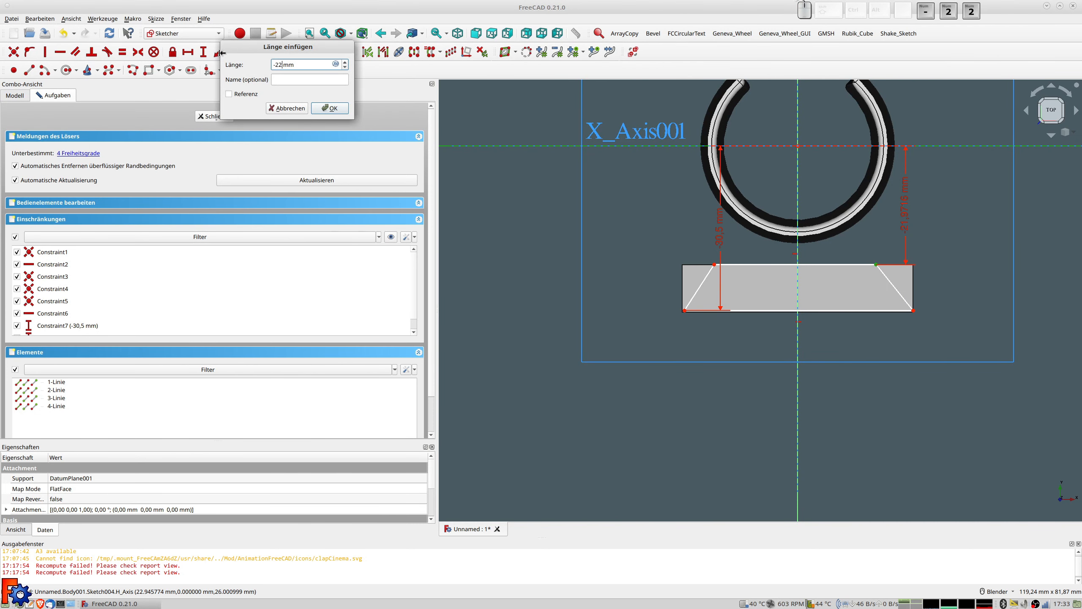
{"action": "key", "text": "Return"}
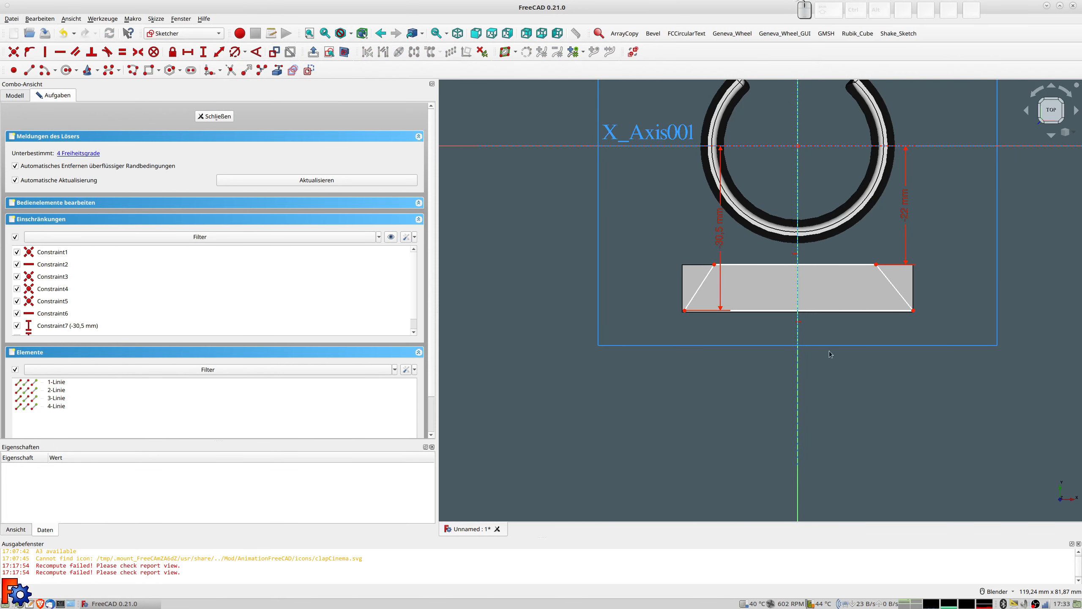
{"action": "scroll", "coordinate": [904, 315], "scroll_direction": "up", "scroll_amount": 5}
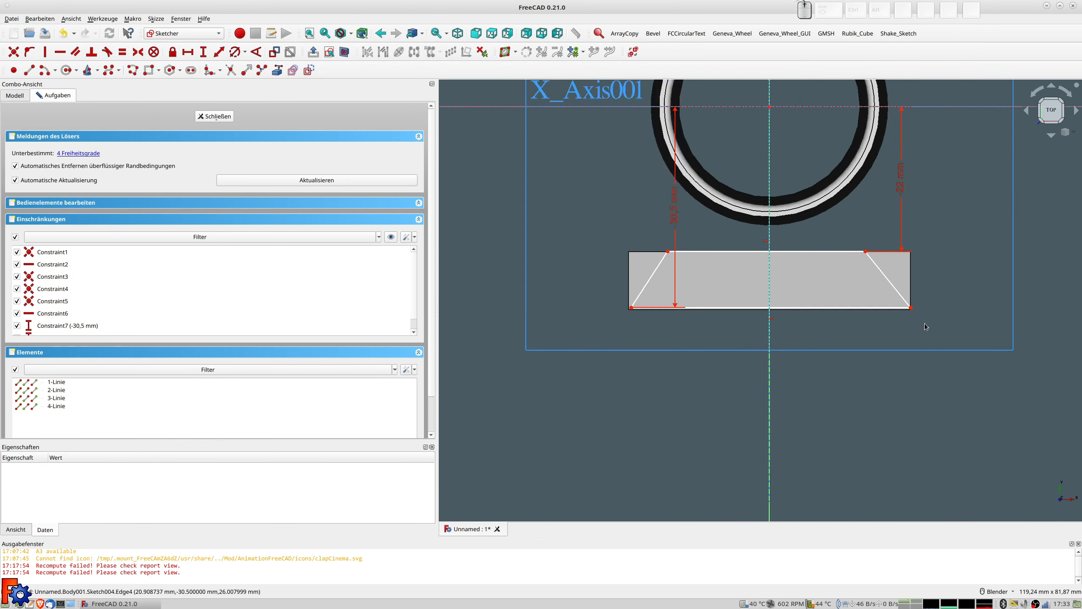
{"action": "scroll", "coordinate": [897, 297], "scroll_direction": "down", "scroll_amount": 4}
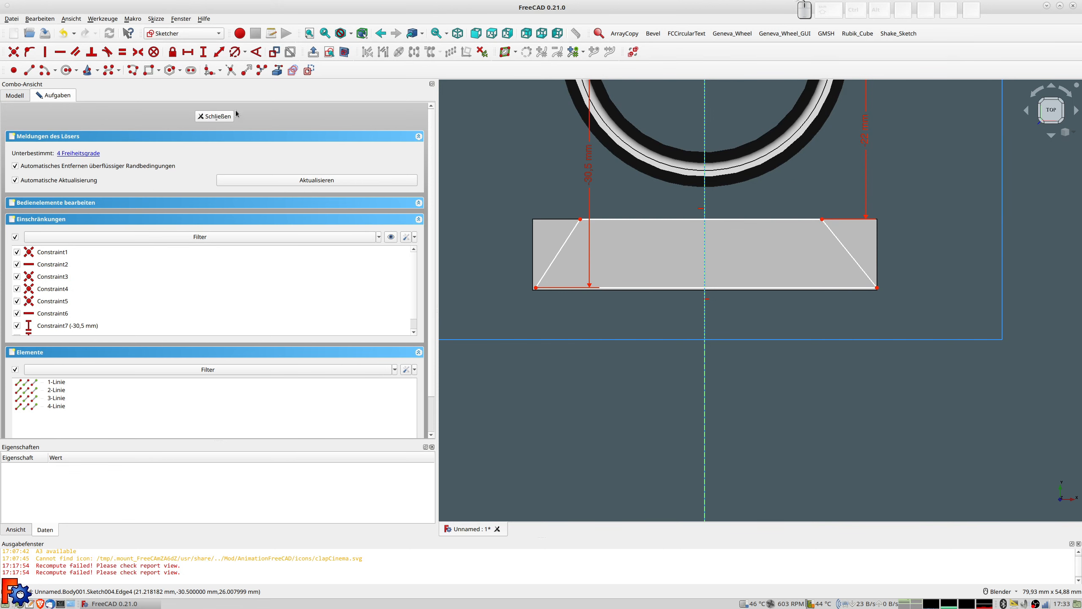
{"action": "left_click", "coordinate": [218, 119]}
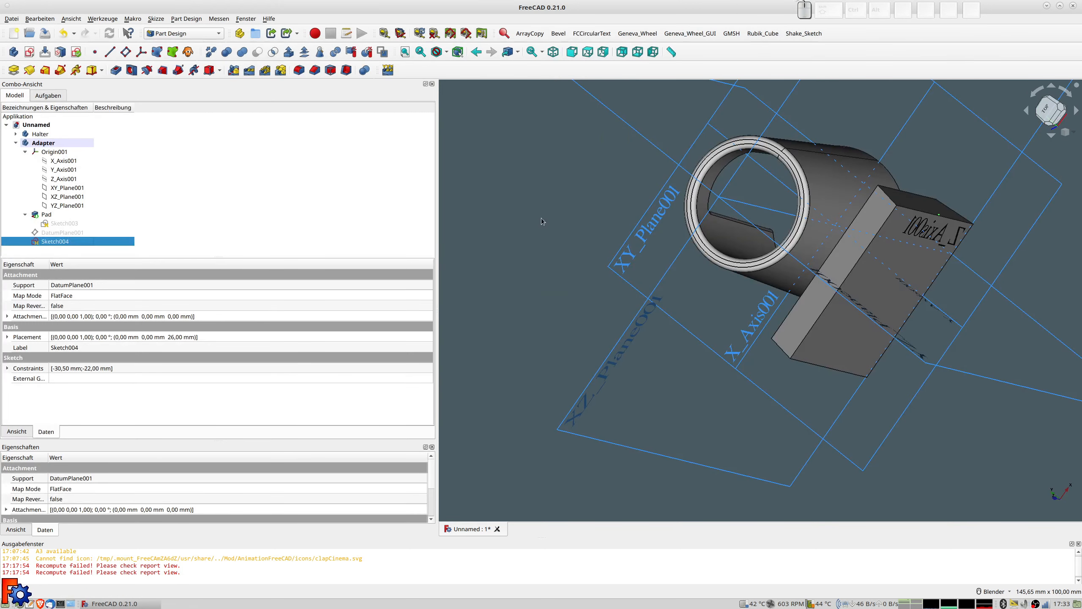
Step: Open the Adapter pad's side-profile sketch, check its trapezoid dimensions and close it again
{"action": "double_click", "coordinate": [63, 224]}
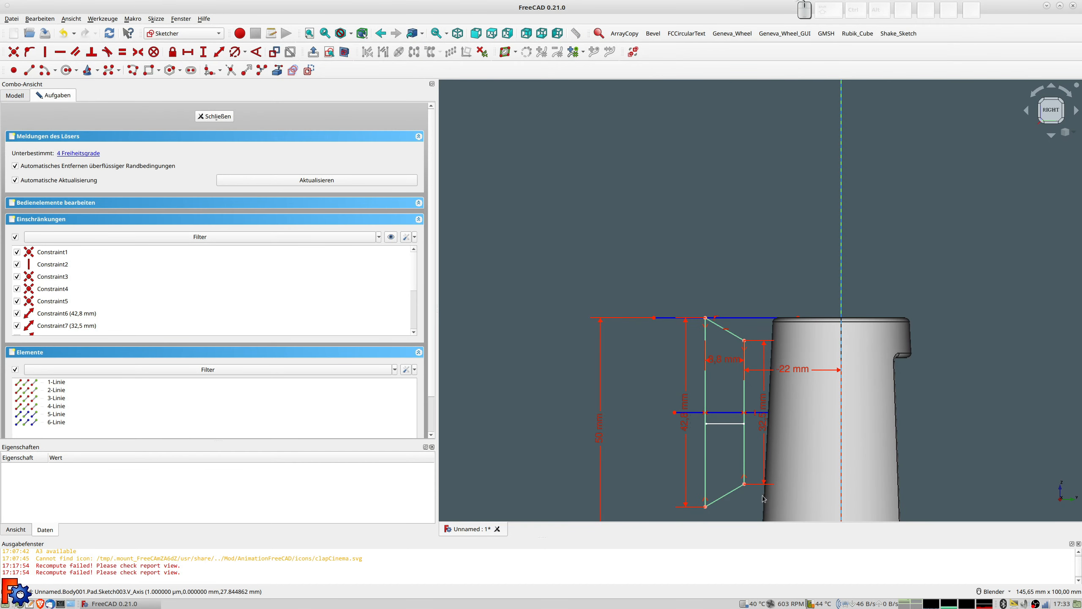
{"action": "scroll", "coordinate": [758, 444], "scroll_direction": "up", "scroll_amount": 1}
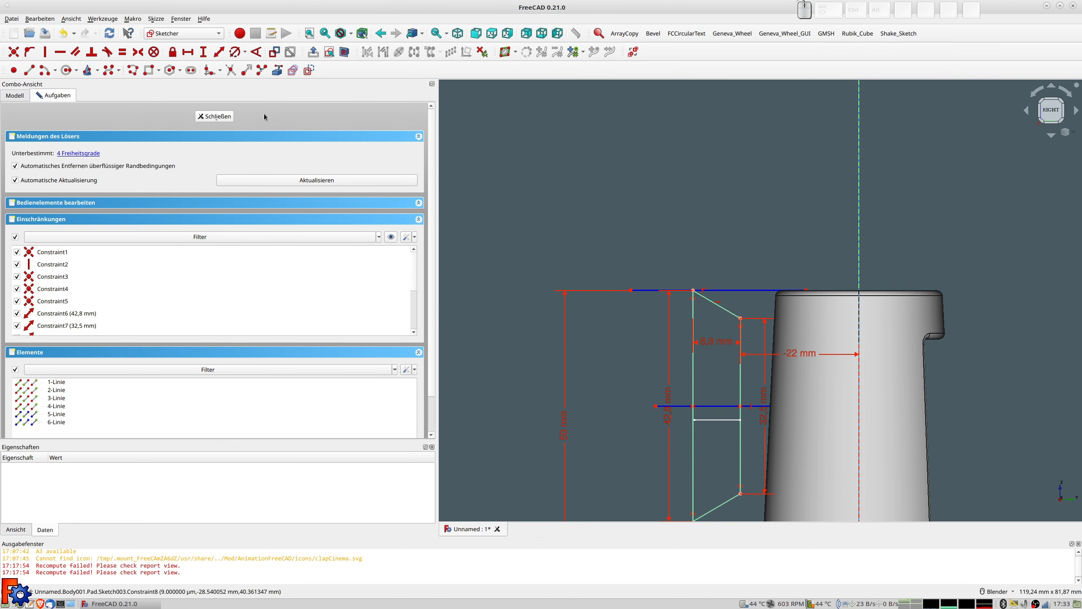
{"action": "left_click", "coordinate": [215, 116]}
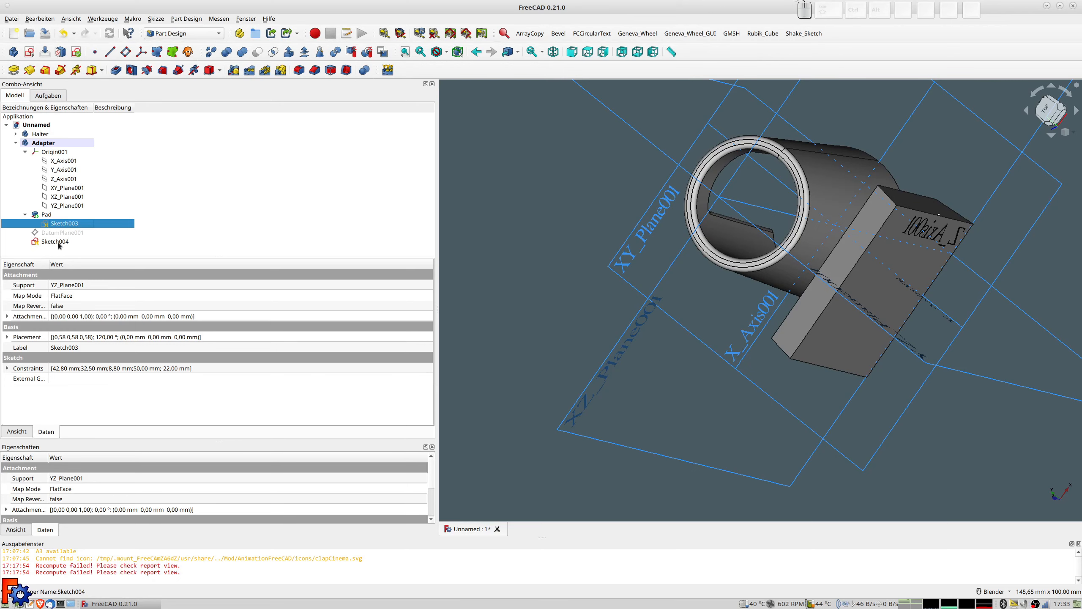
Step: Reopen the datum plane's sketch and delete the vertical distance constraint on the trapezoid's lower-left corner
{"action": "double_click", "coordinate": [58, 243]}
{"action": "scroll", "coordinate": [785, 319], "scroll_direction": "up", "scroll_amount": 3}
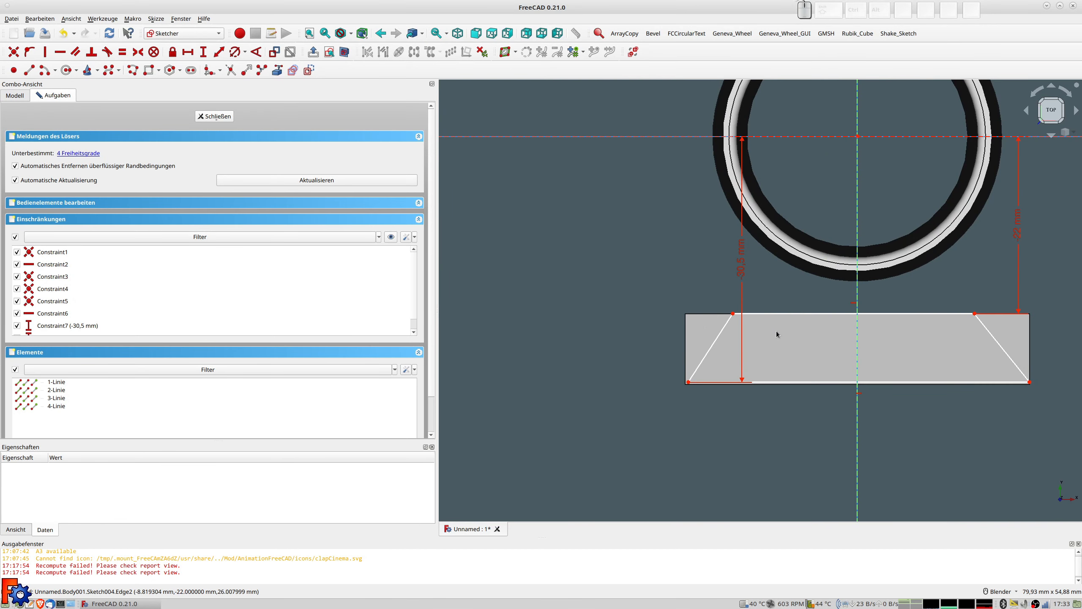
{"action": "left_click", "coordinate": [701, 362]}
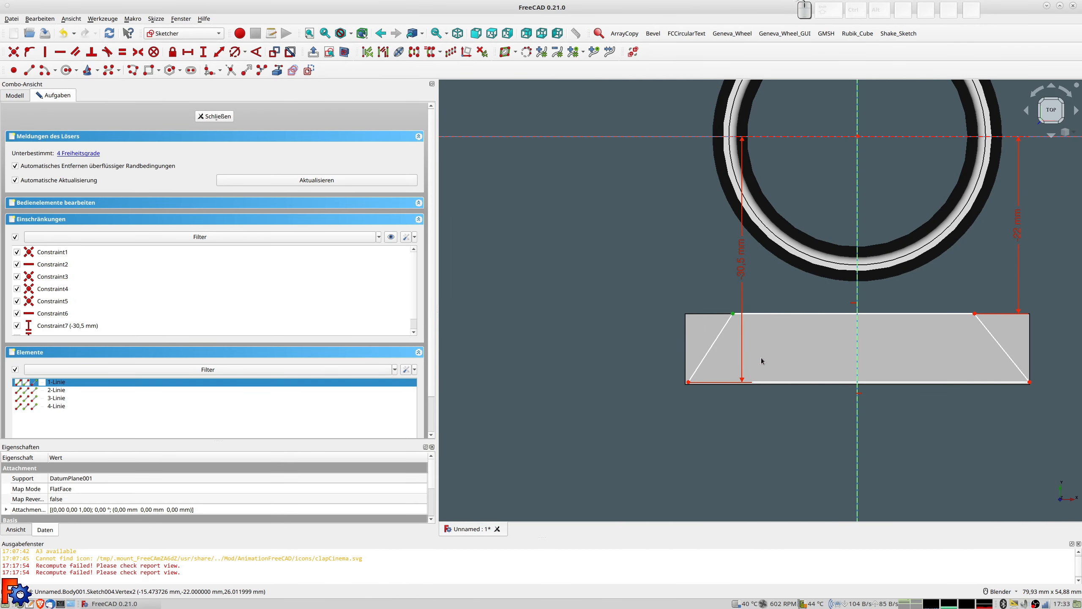
{"action": "scroll", "coordinate": [852, 326], "scroll_direction": "down", "scroll_amount": 3}
{"action": "right_click", "coordinate": [976, 290]}
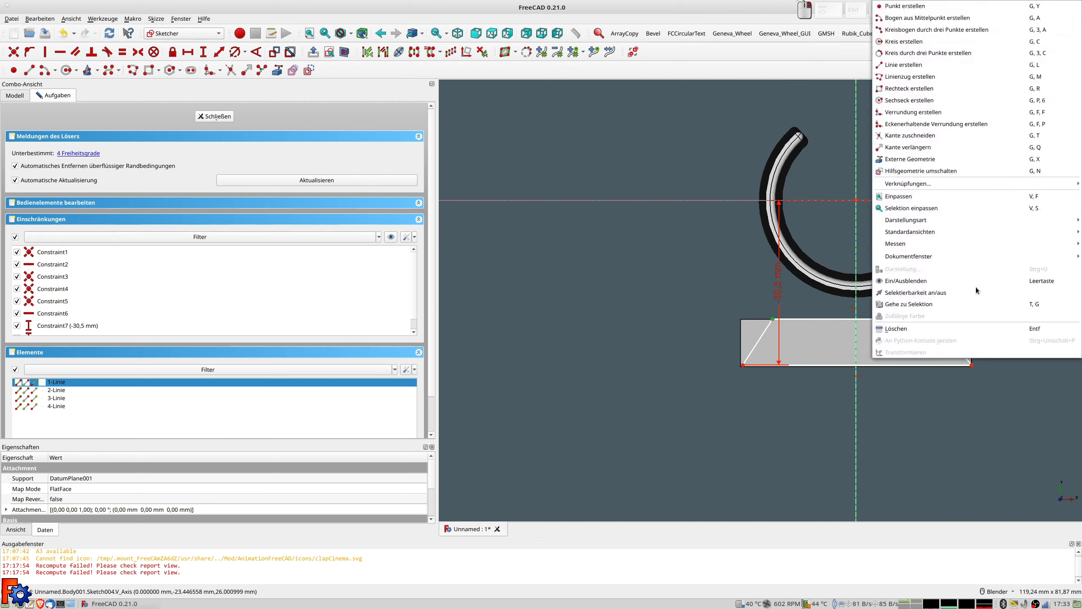
{"action": "left_click", "coordinate": [781, 301]}
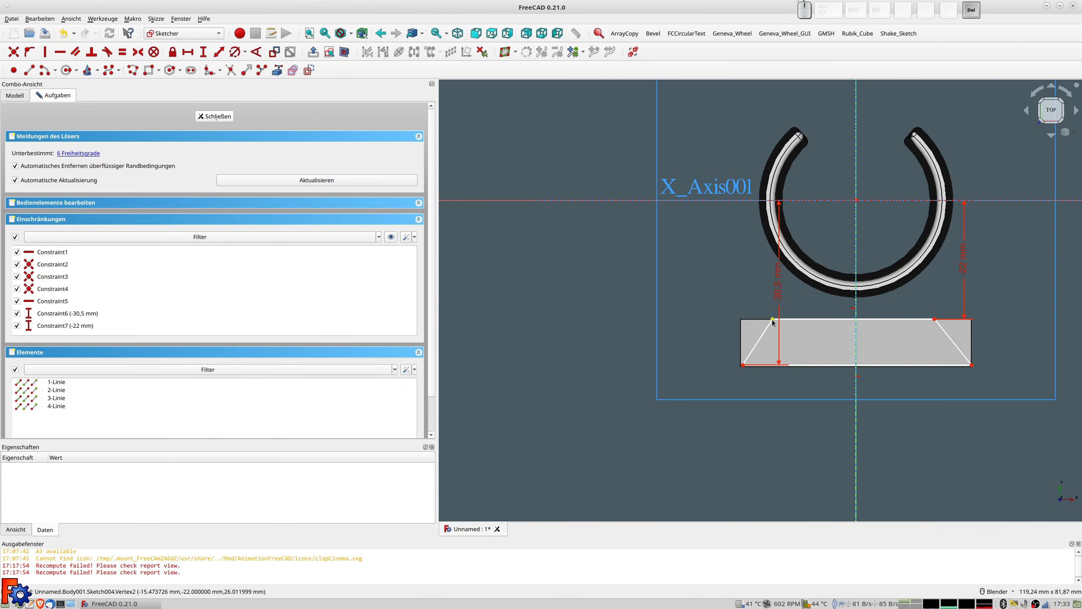
{"action": "left_click", "coordinate": [782, 298]}
{"action": "key", "text": "Delete"}
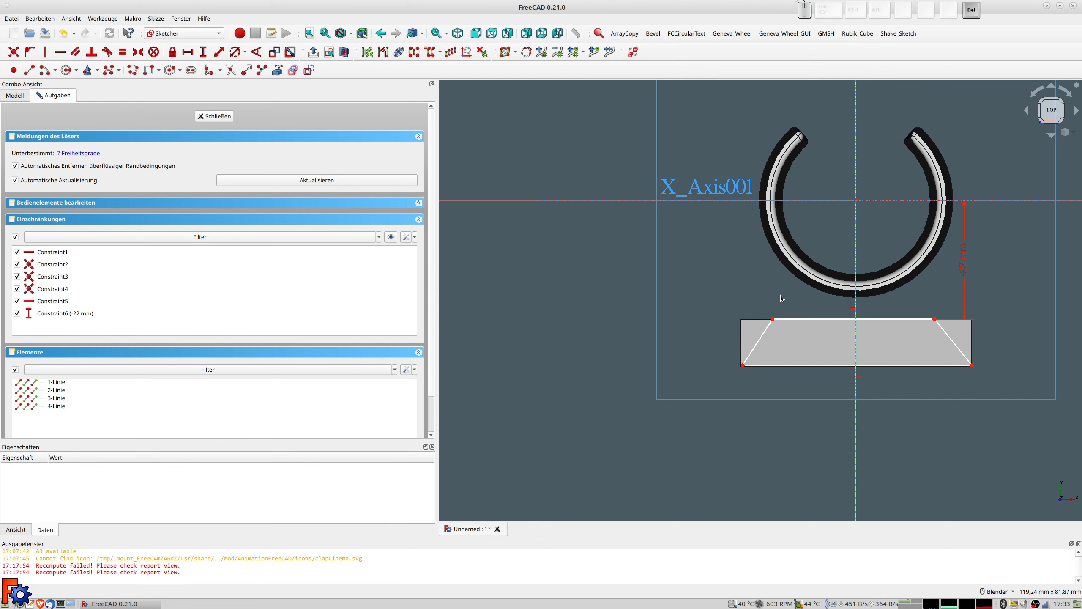
Step: Constrain the distance from the trapezoid's upper-left corner to its long lower edge to 8.8 mm
{"action": "left_click", "coordinate": [773, 320]}
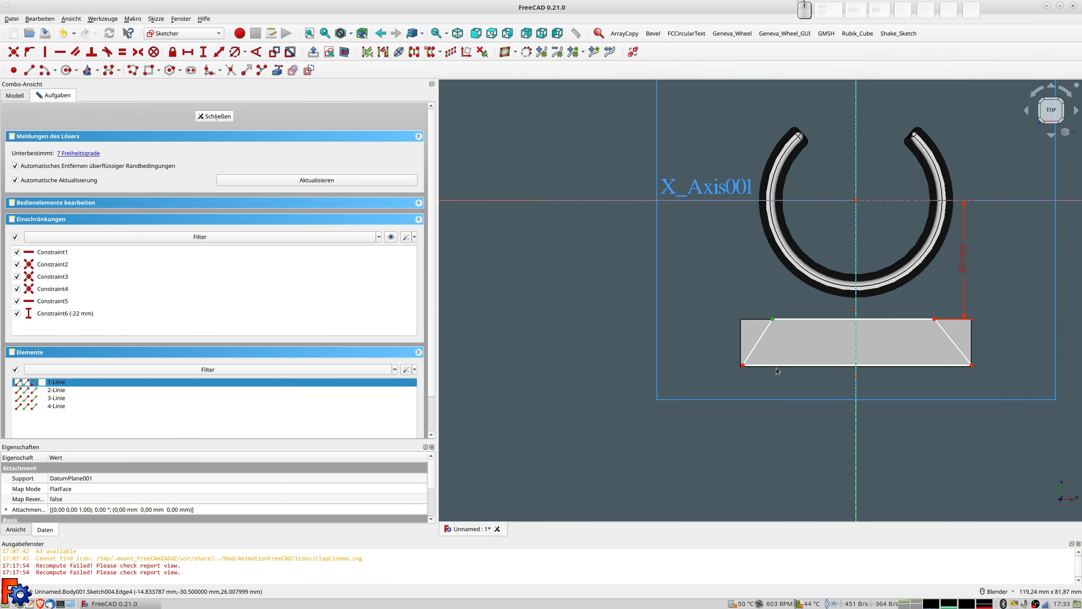
{"action": "left_click", "coordinate": [776, 365]}
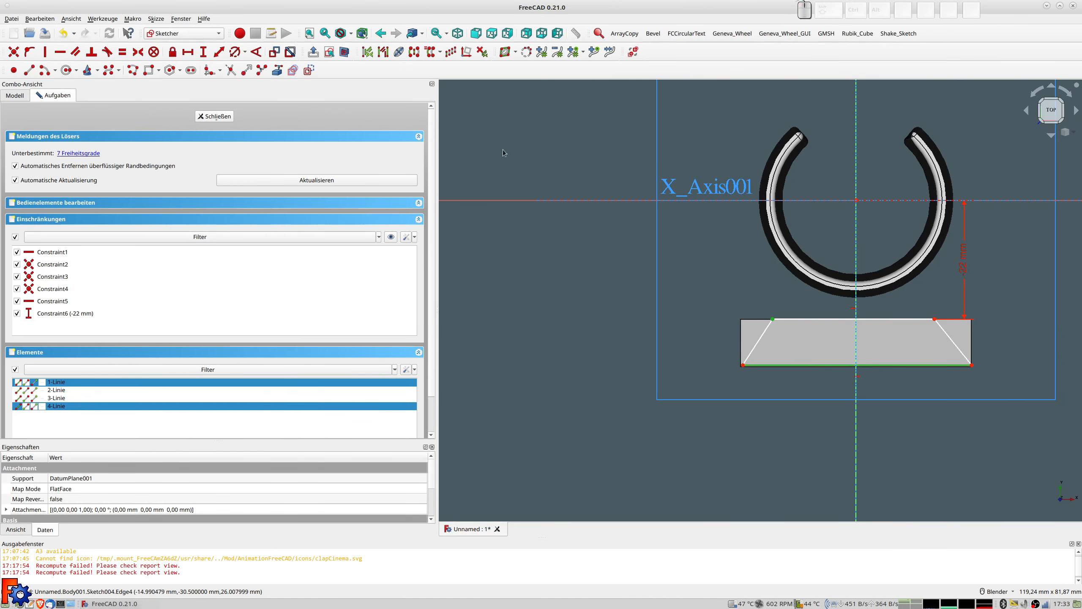
{"action": "left_click", "coordinate": [218, 52]}
{"action": "type", "text": "8,8"}
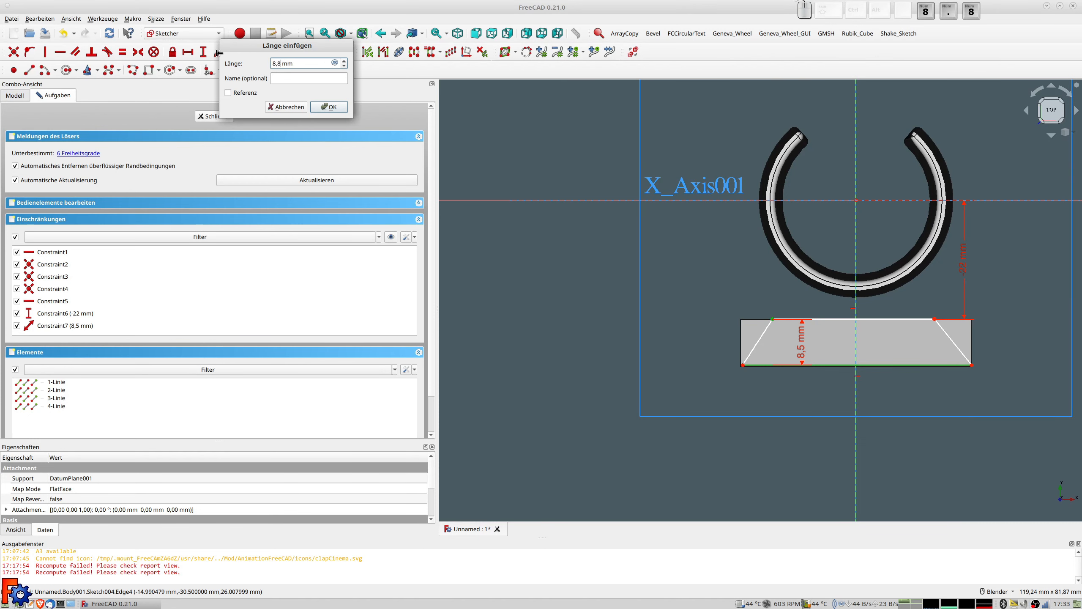
{"action": "key", "text": "Return"}
Step: Make the separated line endpoints at the trapezoid's upper-left corner coincident
{"action": "scroll", "coordinate": [842, 338], "scroll_direction": "up", "scroll_amount": 3}
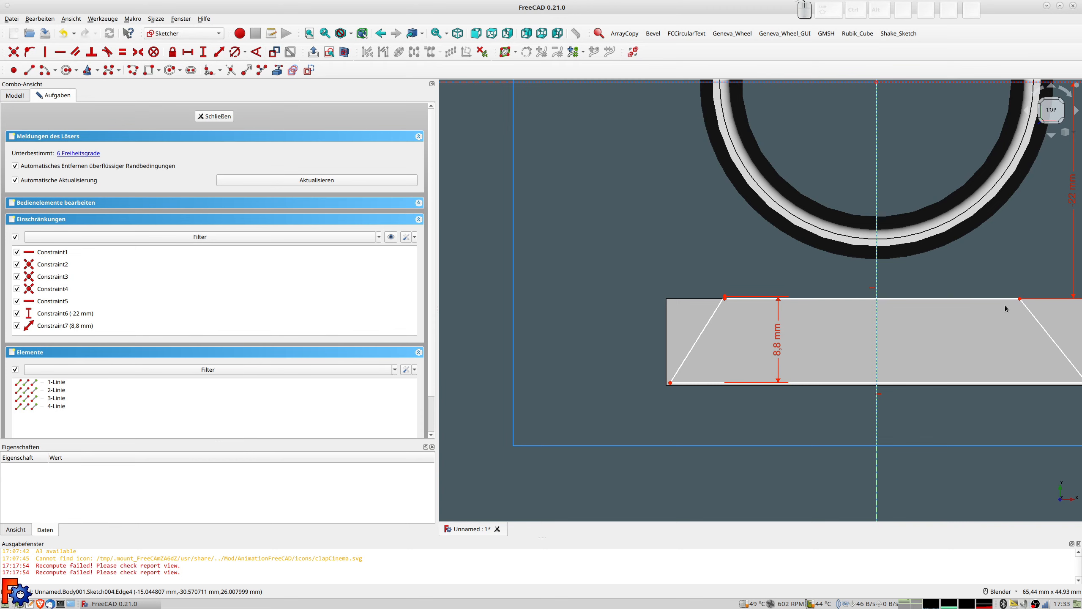
{"action": "scroll", "coordinate": [1005, 305], "scroll_direction": "down", "scroll_amount": 2}
{"action": "scroll", "coordinate": [886, 303], "scroll_direction": "up", "scroll_amount": 3}
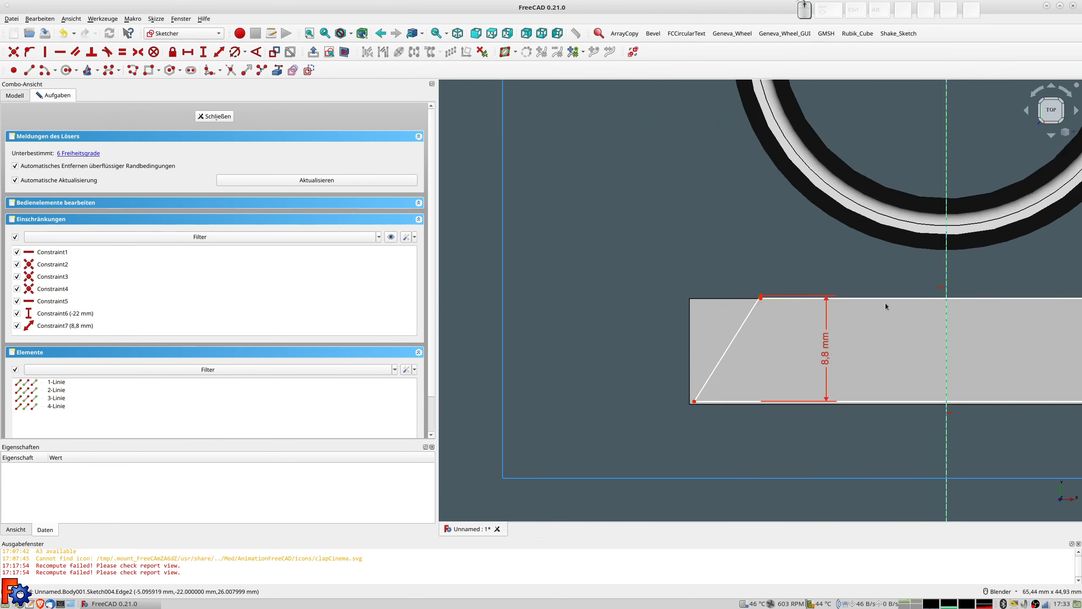
{"action": "left_click", "coordinate": [771, 298]}
{"action": "left_click", "coordinate": [761, 296]}
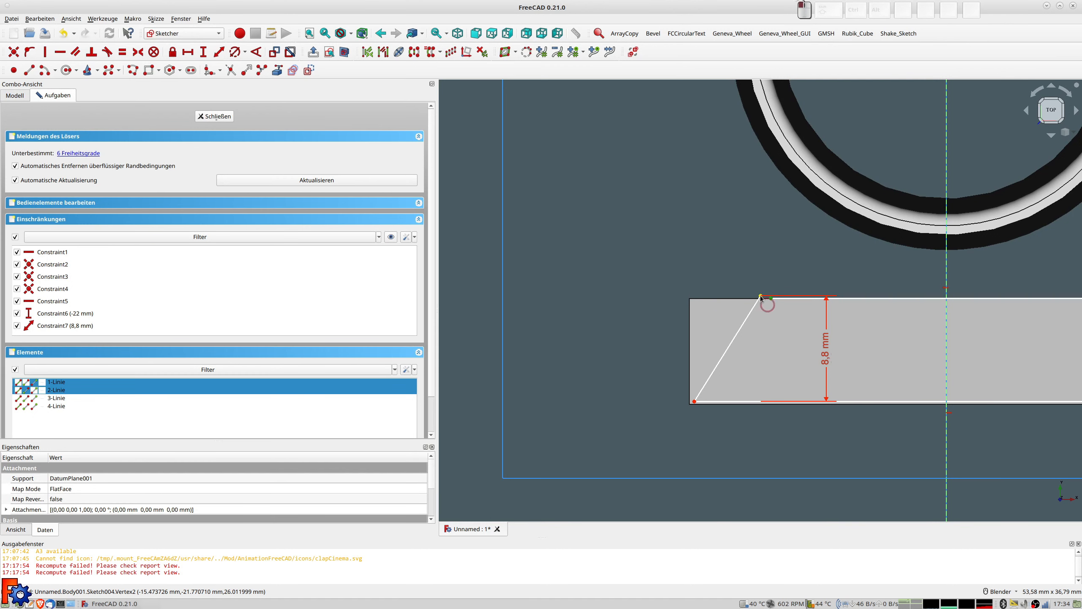
{"action": "left_click", "coordinate": [14, 52]}
{"action": "scroll", "coordinate": [902, 346], "scroll_direction": "down", "scroll_amount": 5}
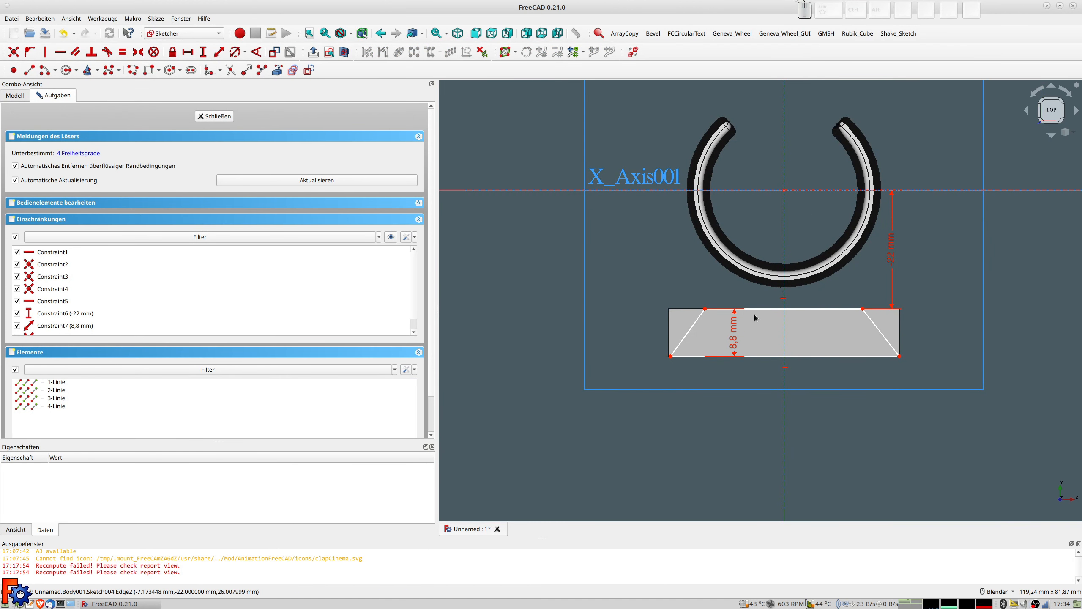
Step: Make the trapezoid's two upper corners and its two lower corners symmetric about the vertical axis
{"action": "left_click", "coordinate": [705, 310]}
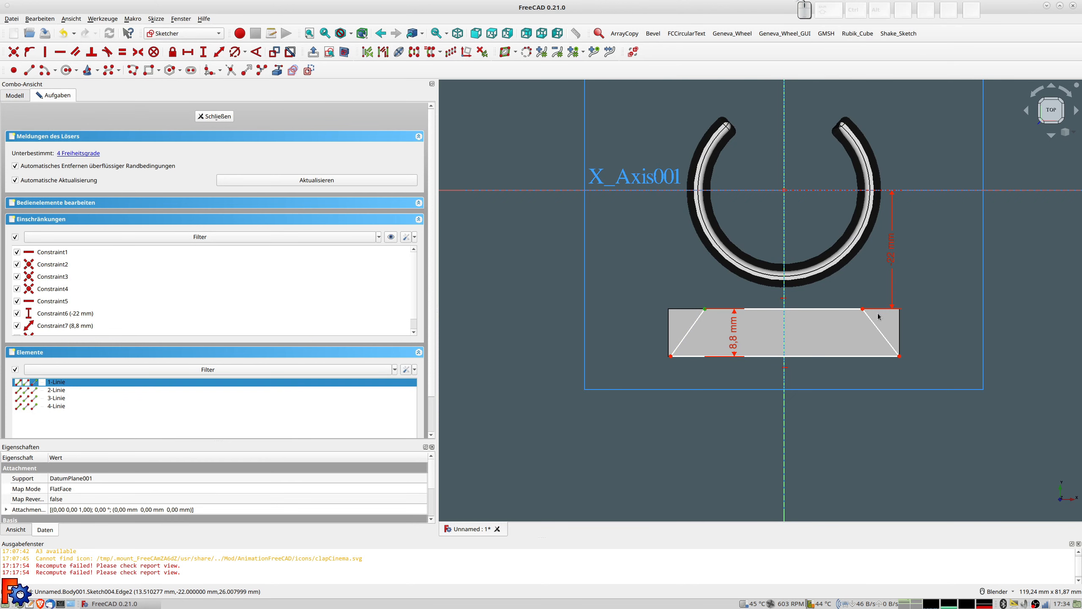
{"action": "left_click", "coordinate": [864, 309]}
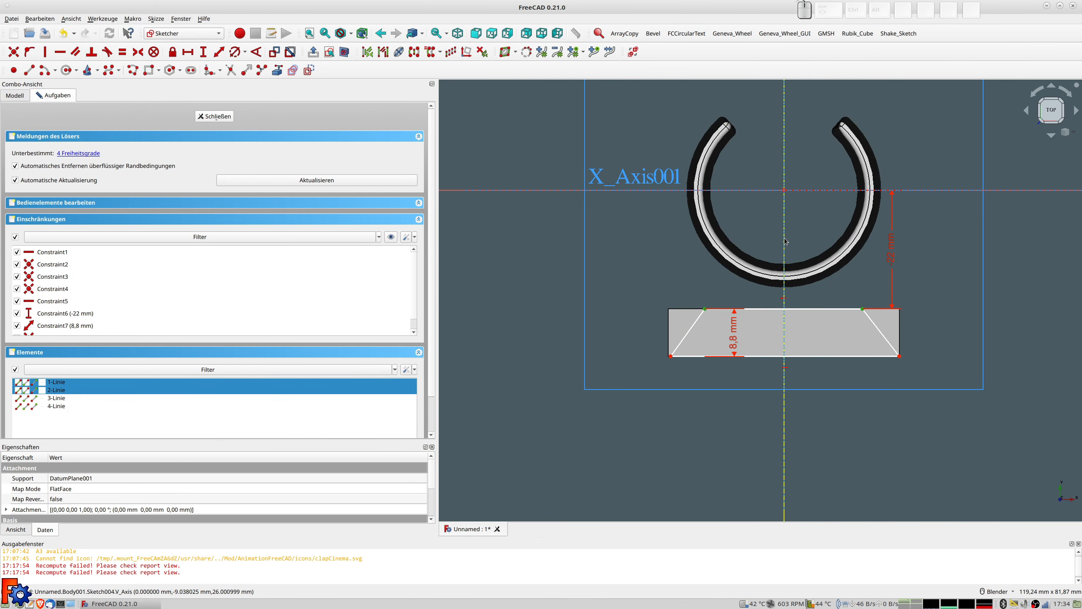
{"action": "key", "text": "s"}
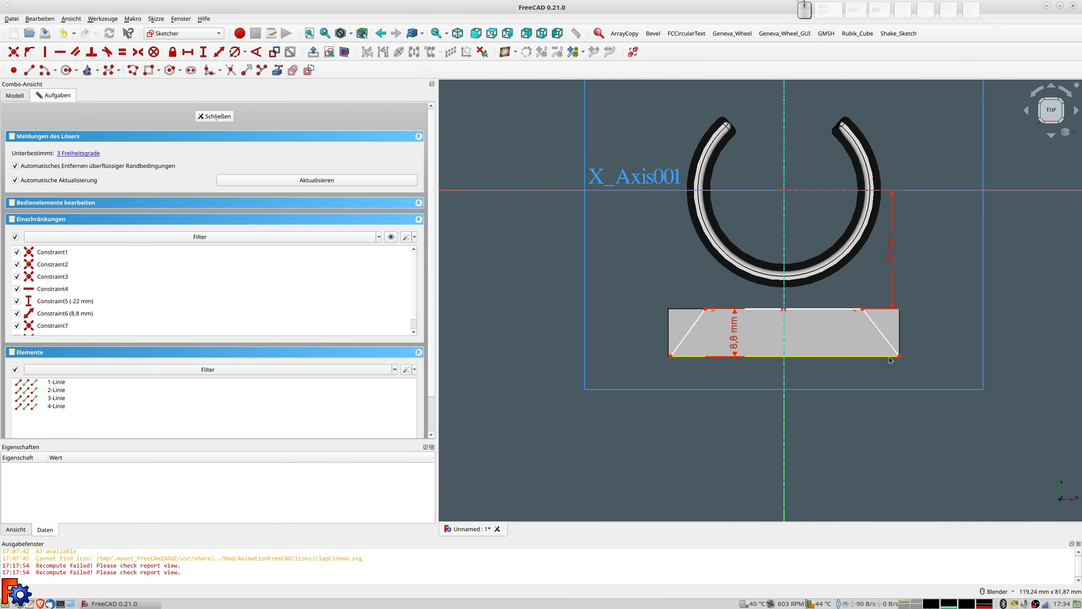
{"action": "left_click", "coordinate": [899, 357]}
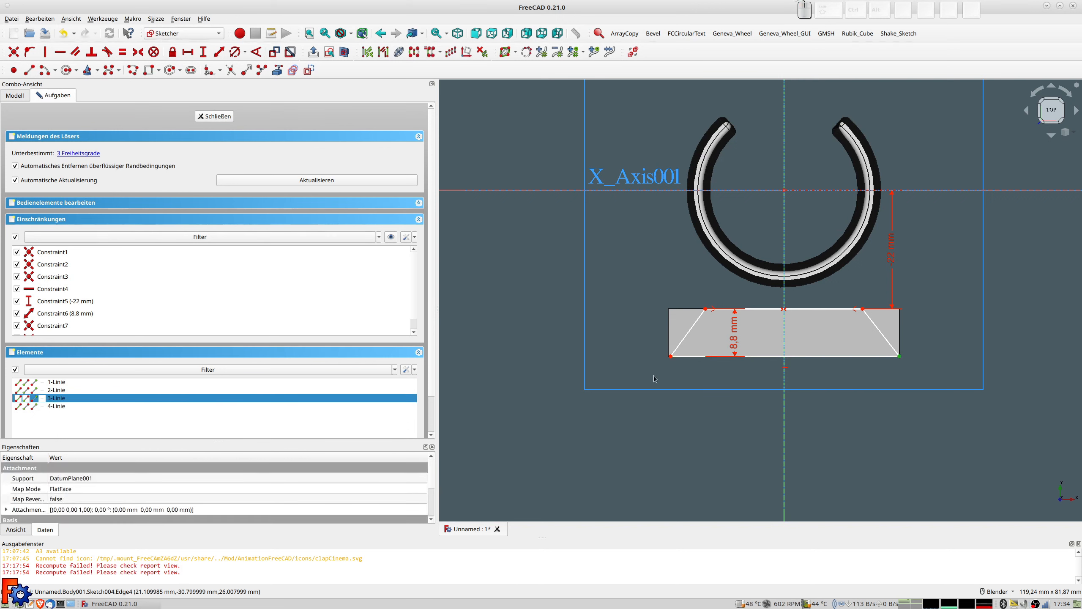
{"action": "left_click", "coordinate": [671, 356]}
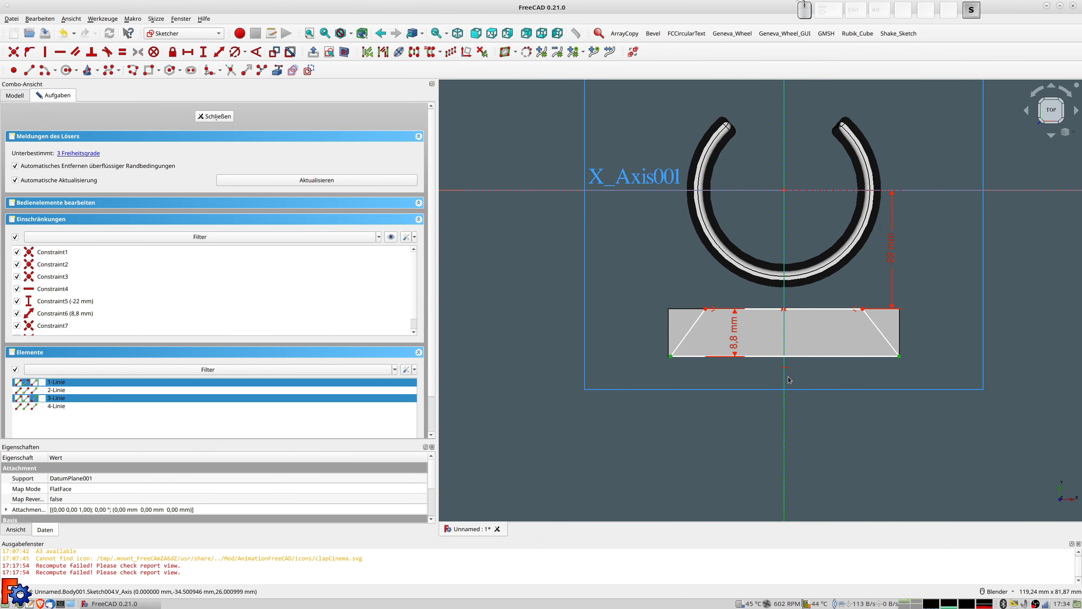
{"action": "left_click", "coordinate": [787, 378]}
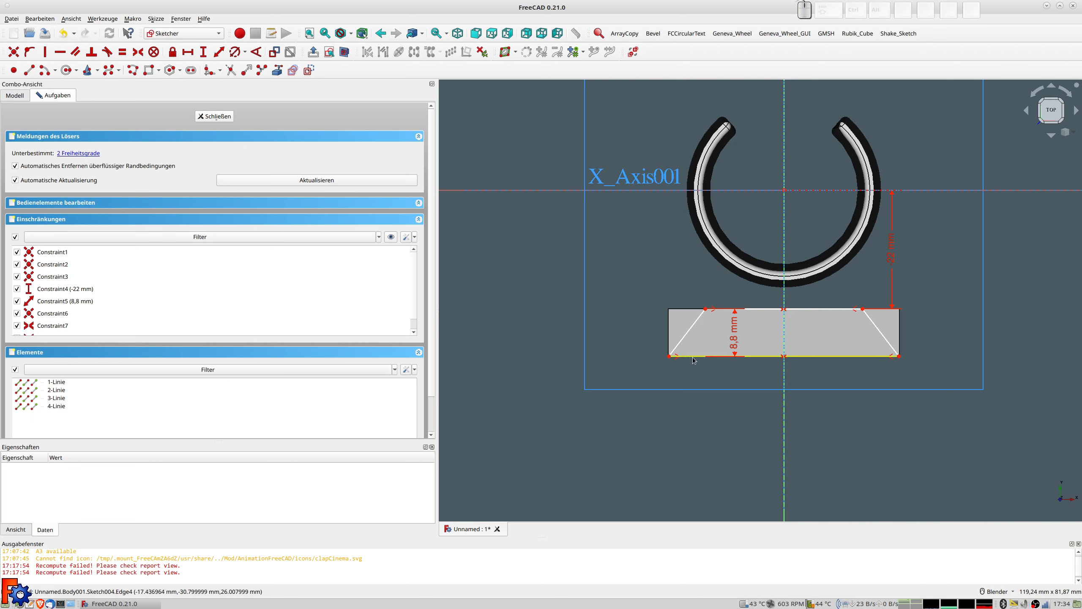
Step: Constrain the length of the trapezoid's long lower edge to 42.5 mm
{"action": "left_click", "coordinate": [780, 356]}
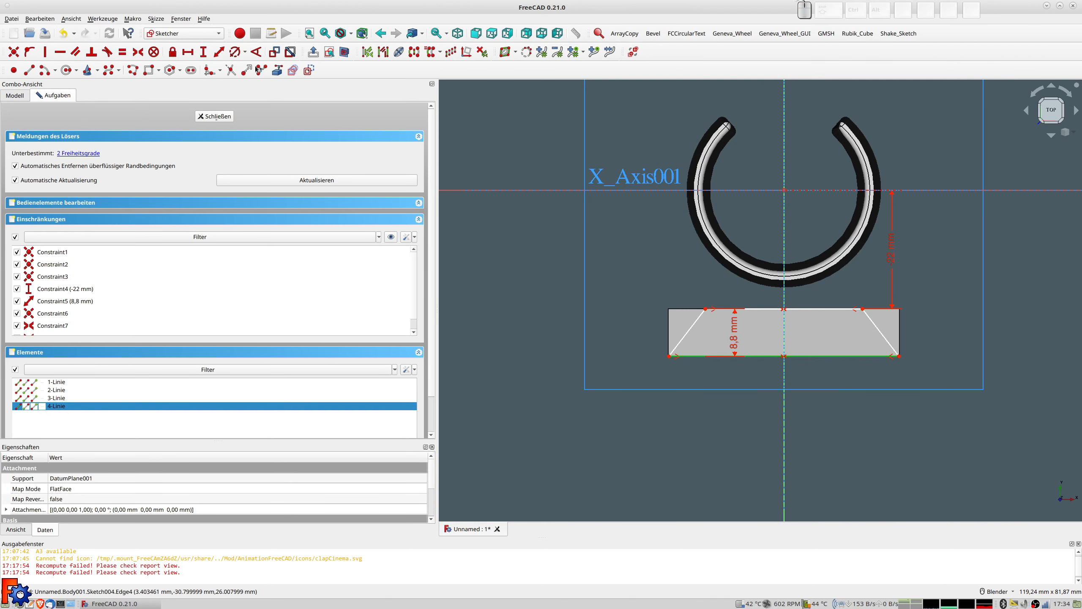
{"action": "left_click", "coordinate": [218, 51]}
{"action": "type", "text": "42,5"}
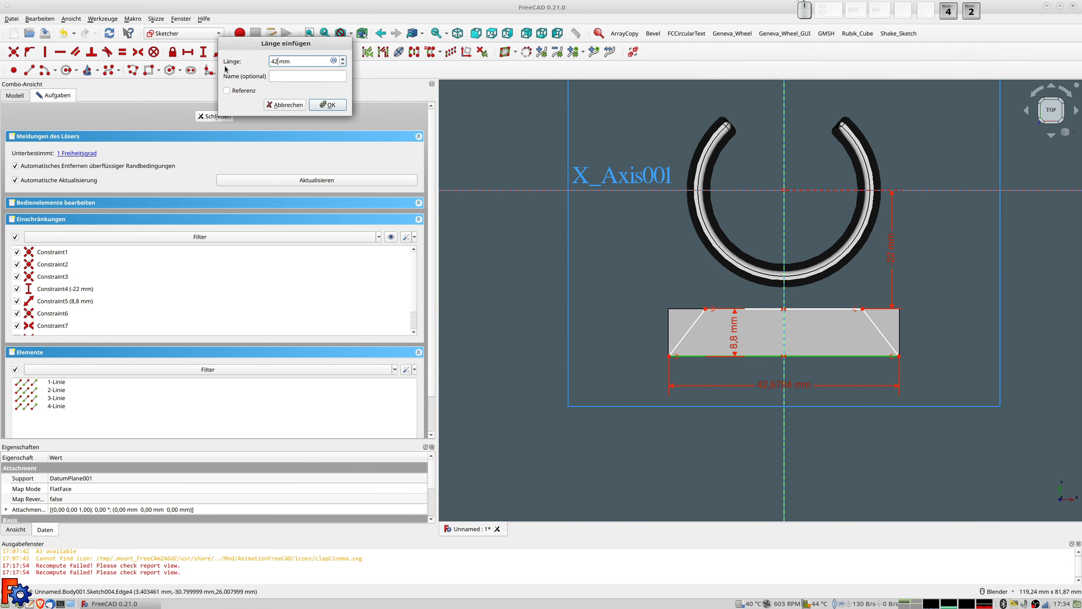
{"action": "key", "text": "Return"}
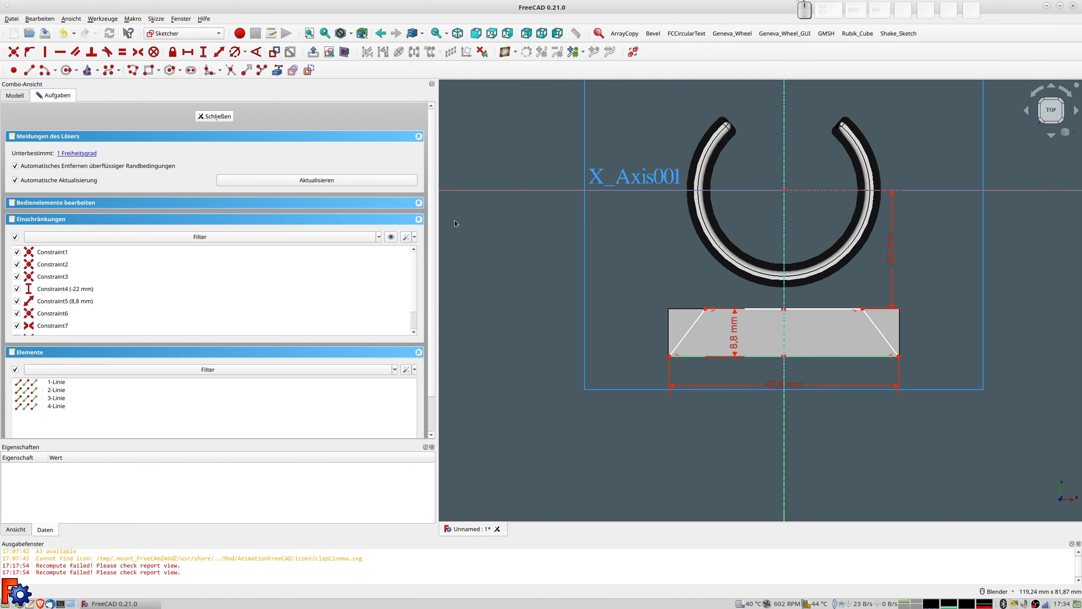
Step: Constrain the length of the trapezoid's short upper edge to 32.5 mm
{"action": "left_click", "coordinate": [763, 310]}
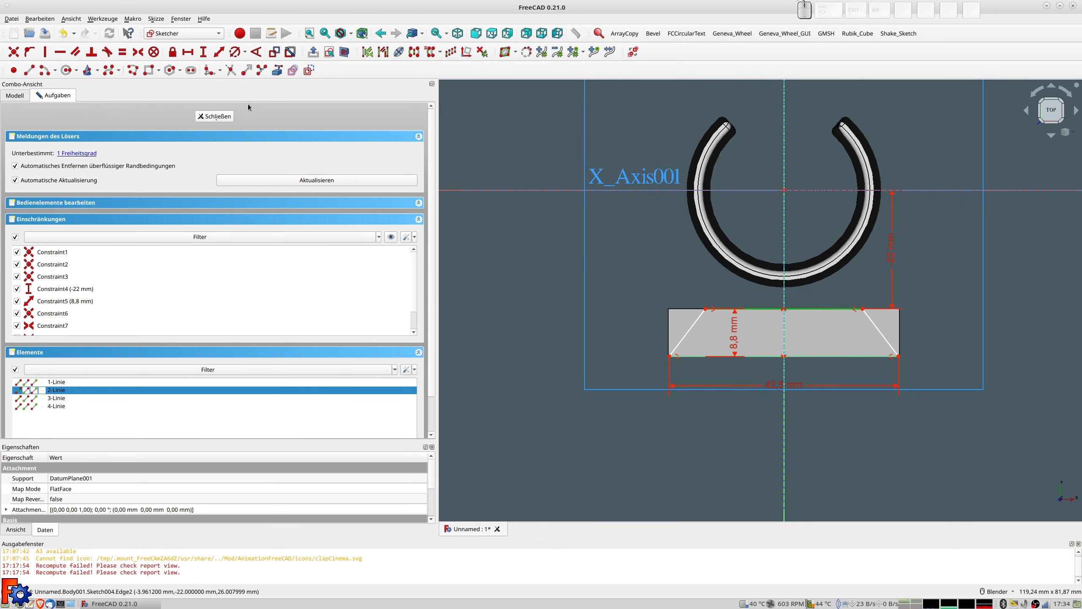
{"action": "left_click", "coordinate": [219, 52]}
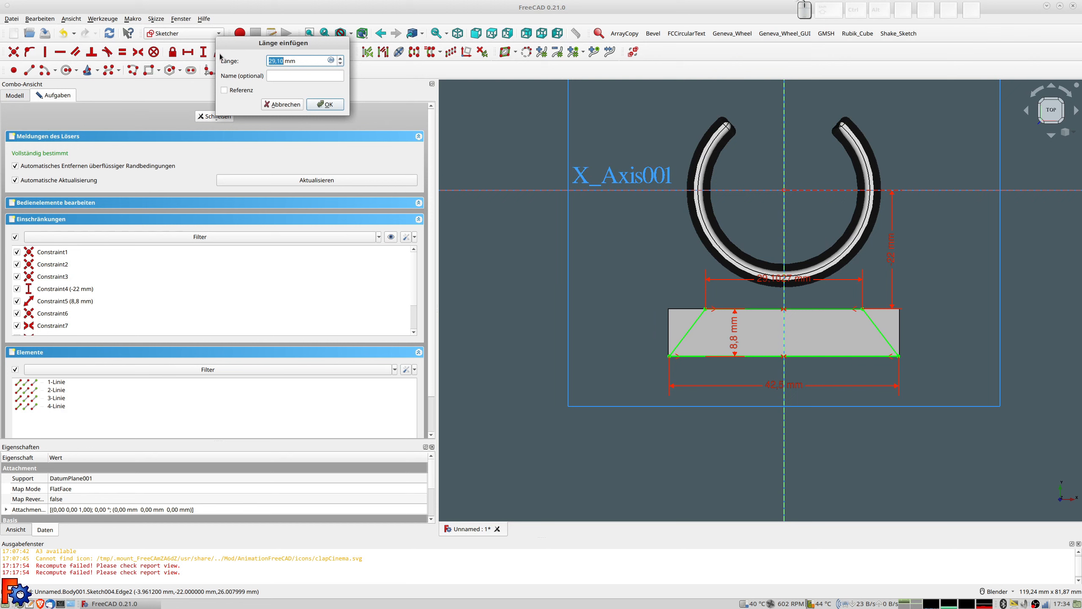
{"action": "type", "text": "32,5"}
{"action": "key", "text": "Return"}
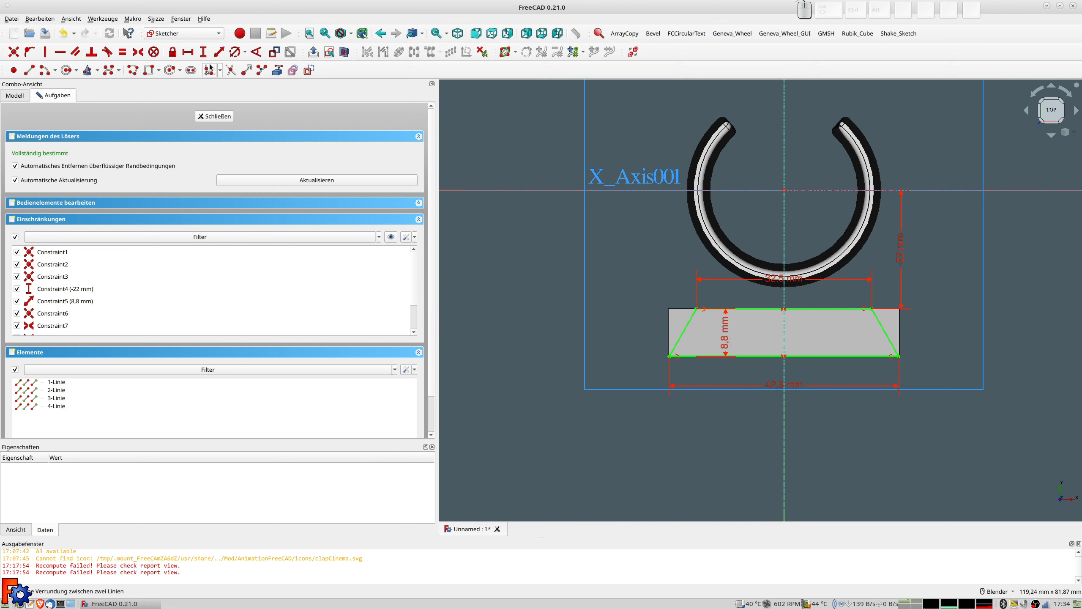
Step: Draw a rectangle enclosing the whole trapezoid and the block's outline, and finish the sketch
{"action": "left_click", "coordinate": [150, 70]}
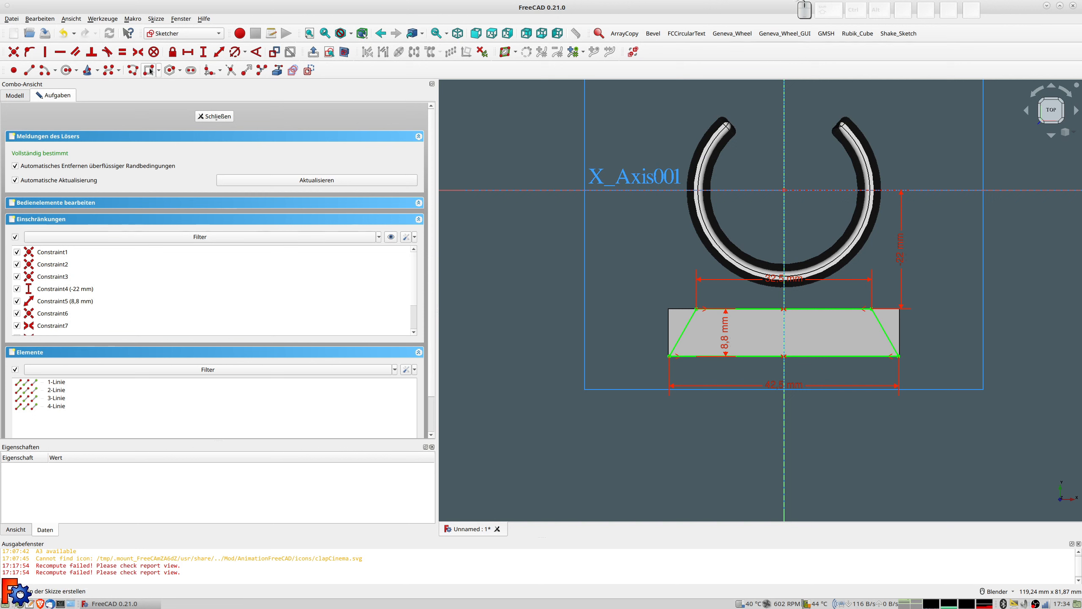
{"action": "left_click", "coordinate": [641, 293]}
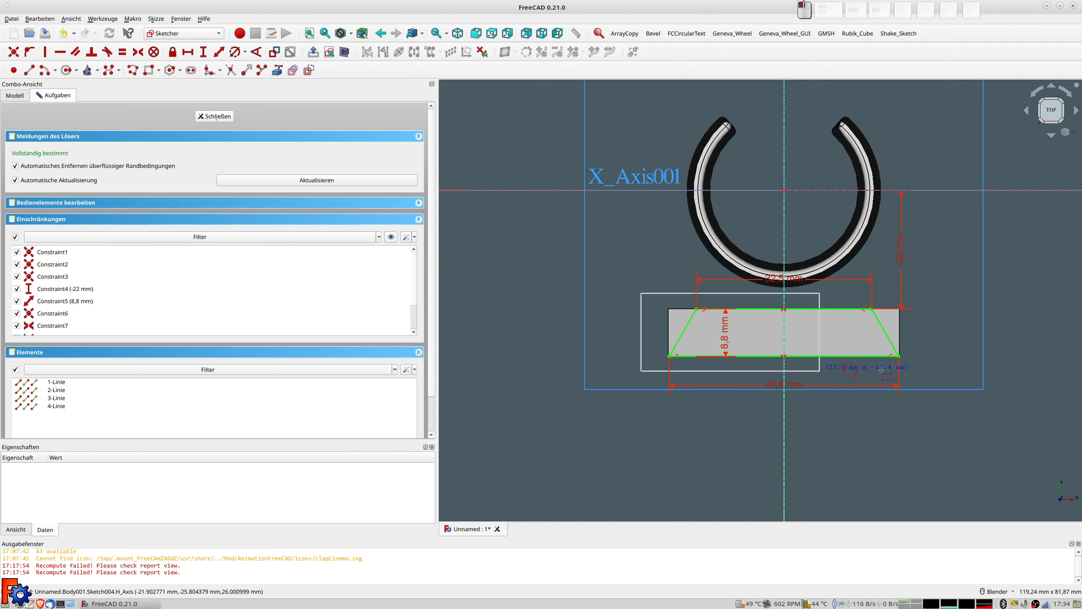
{"action": "left_click", "coordinate": [923, 367]}
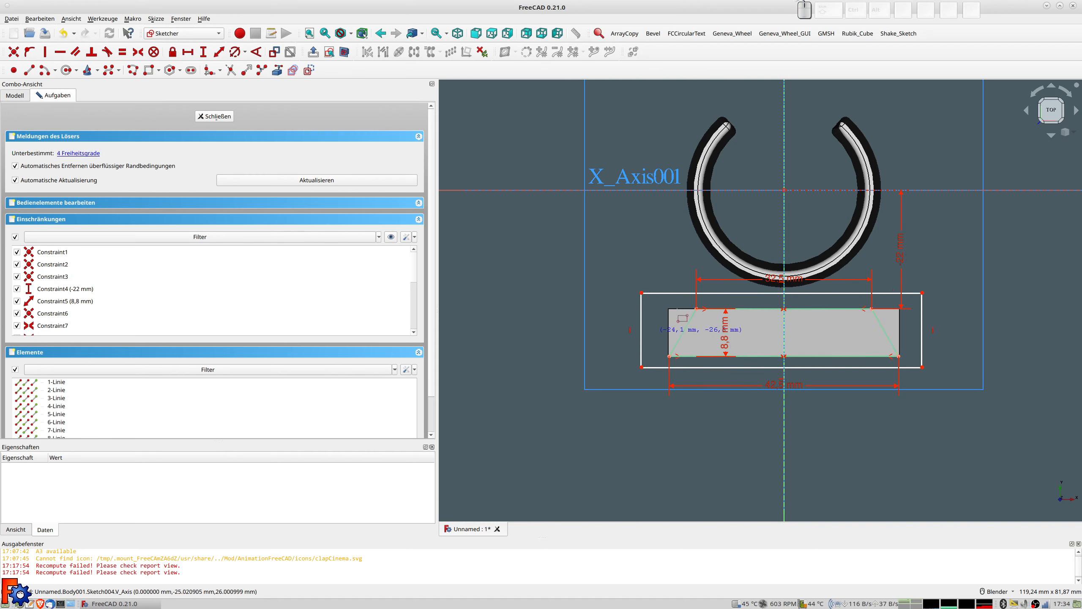
{"action": "left_click", "coordinate": [215, 117]}
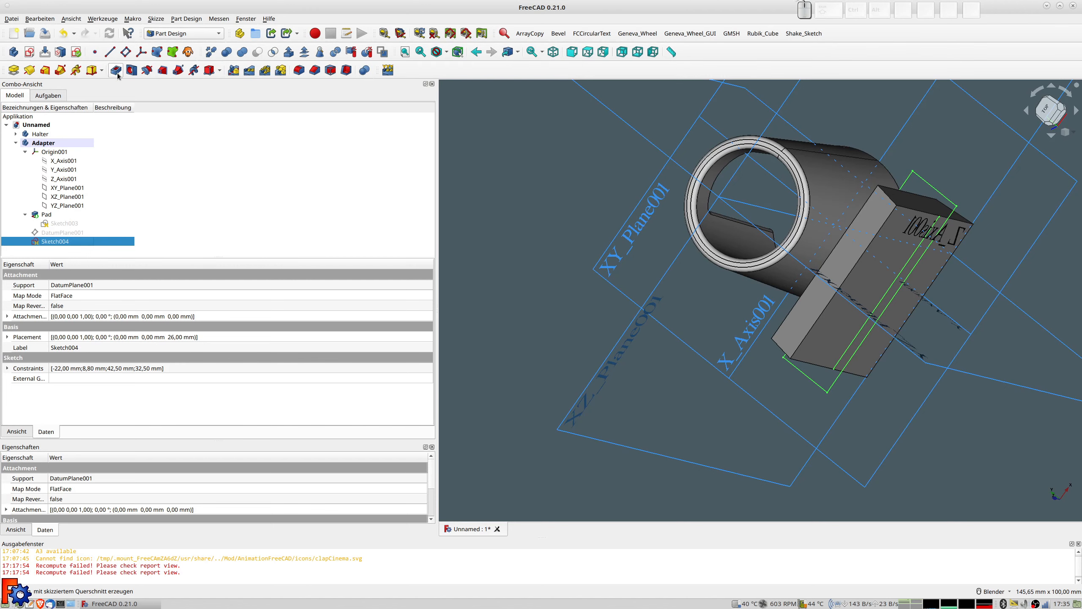
Step: Cut the Adapter block with a Pocket from the finished sketch, using type "Durch alles" and symmetric to the plane
{"action": "left_click", "coordinate": [117, 73]}
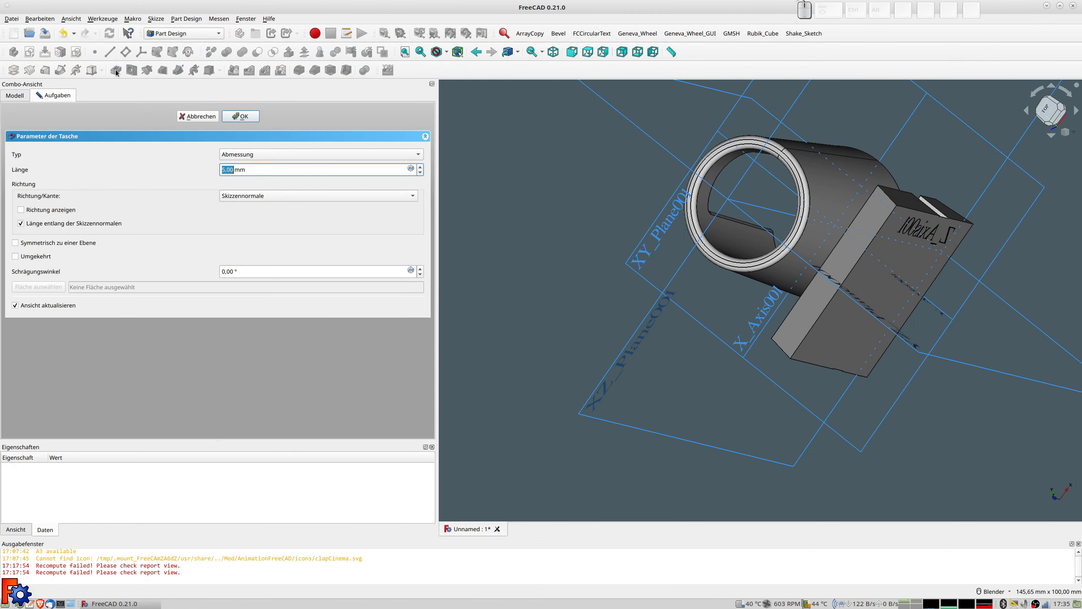
{"action": "middle_click_drag", "start_coordinate": [785, 126], "coordinate": [784, 166]}
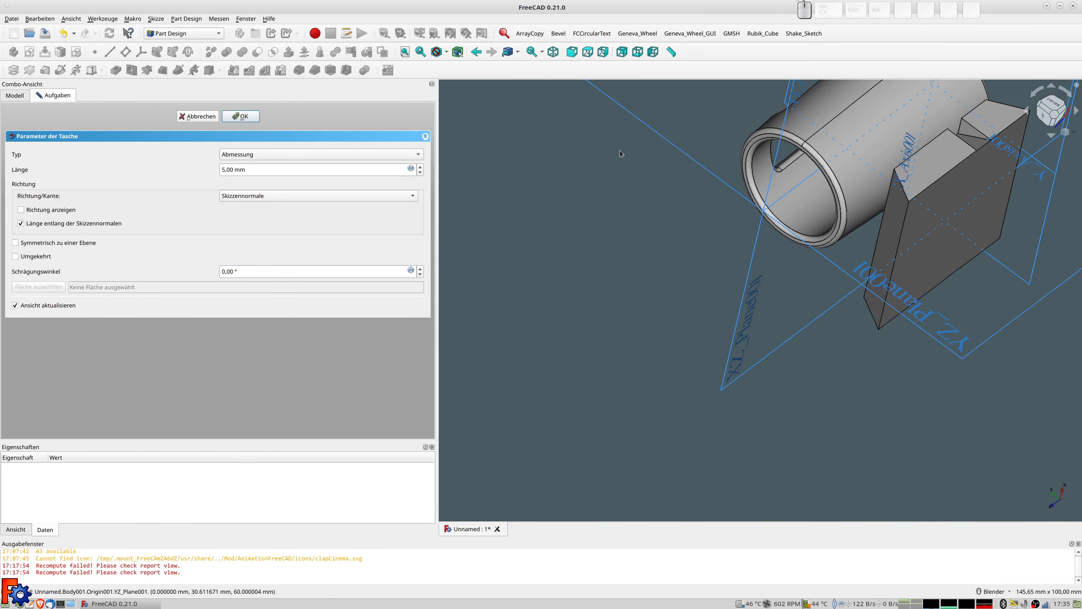
{"action": "left_click", "coordinate": [43, 244]}
{"action": "left_click", "coordinate": [241, 156]}
{"action": "left_click", "coordinate": [238, 165]}
{"action": "middle_click_drag", "start_coordinate": [929, 205], "coordinate": [980, 239]}
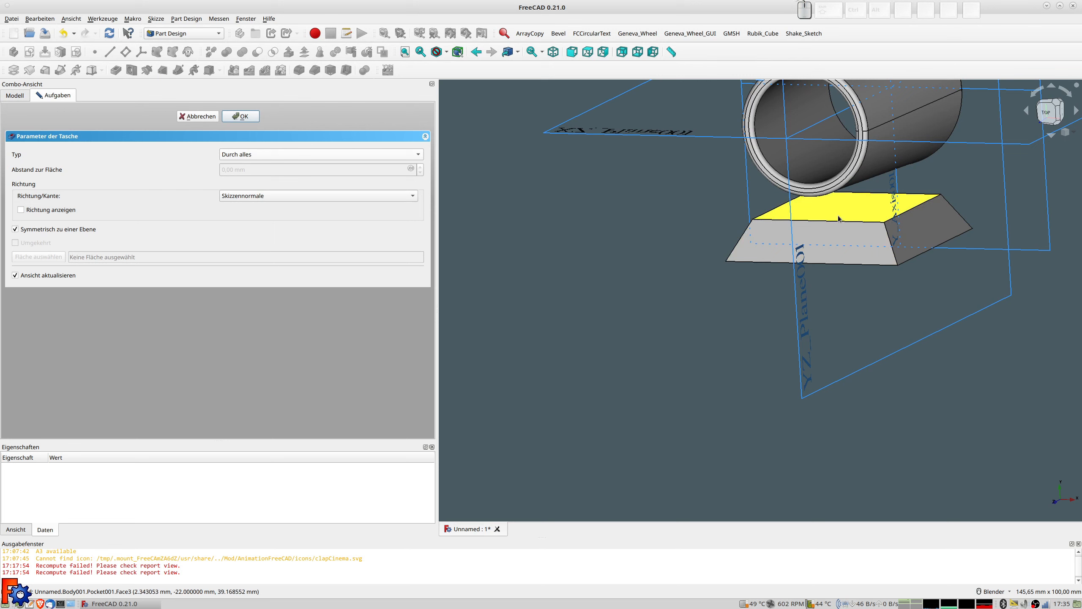
{"action": "key", "text": "KP_1"}
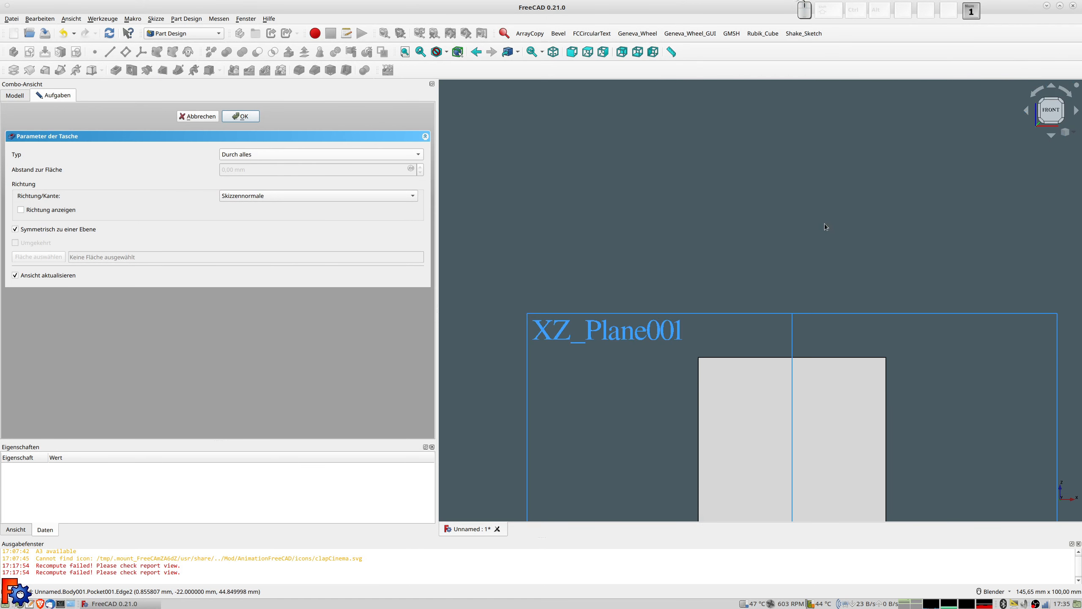
{"action": "key", "text": "KP_3"}
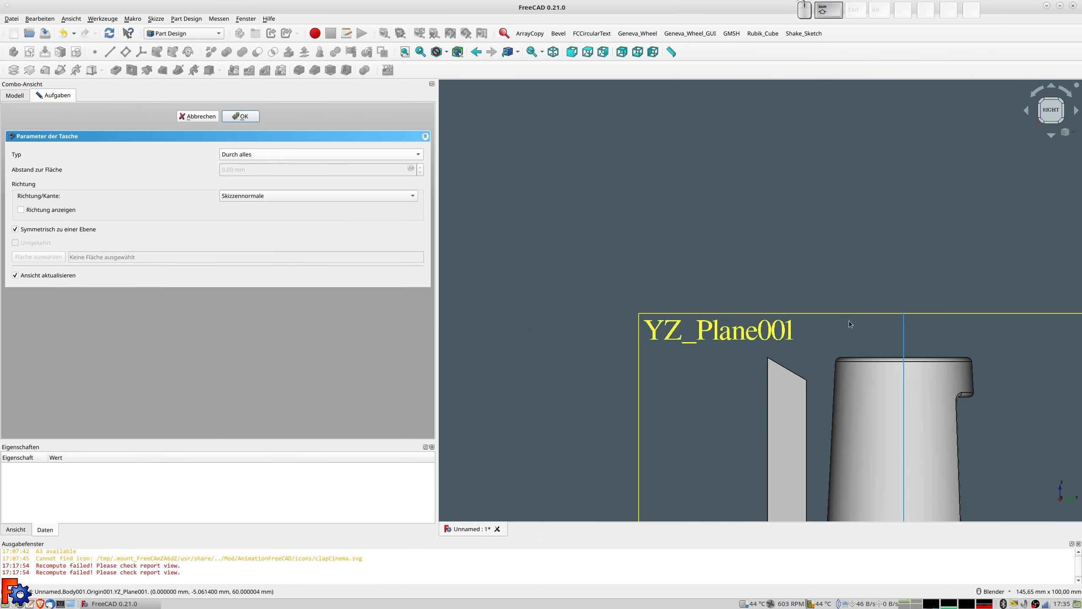
{"action": "middle_click_drag", "start_coordinate": [849, 321], "coordinate": [703, 128], "text": "shift"}
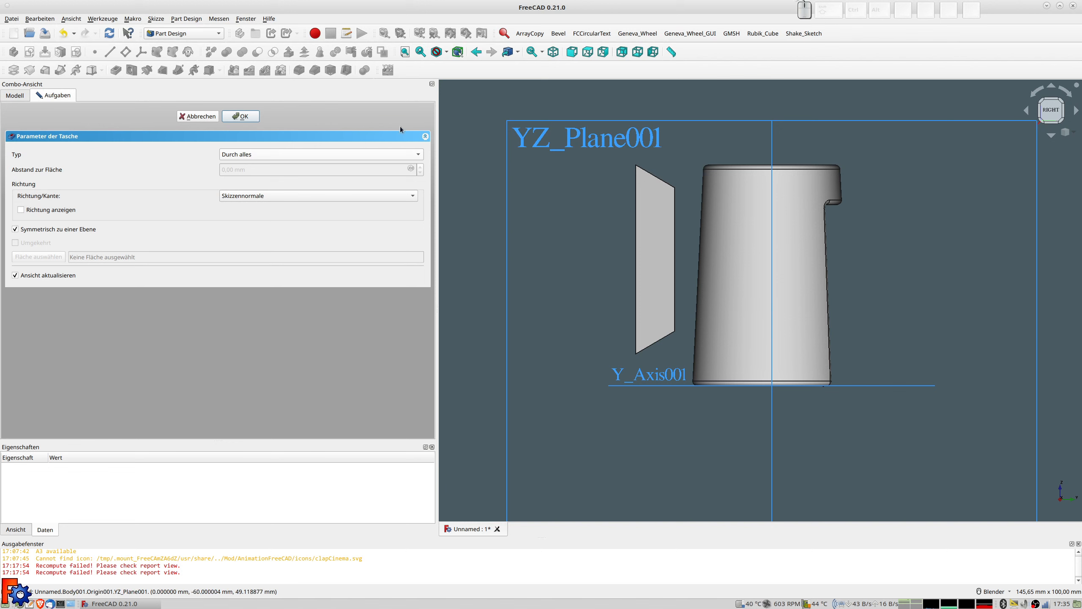
{"action": "left_click", "coordinate": [241, 116]}
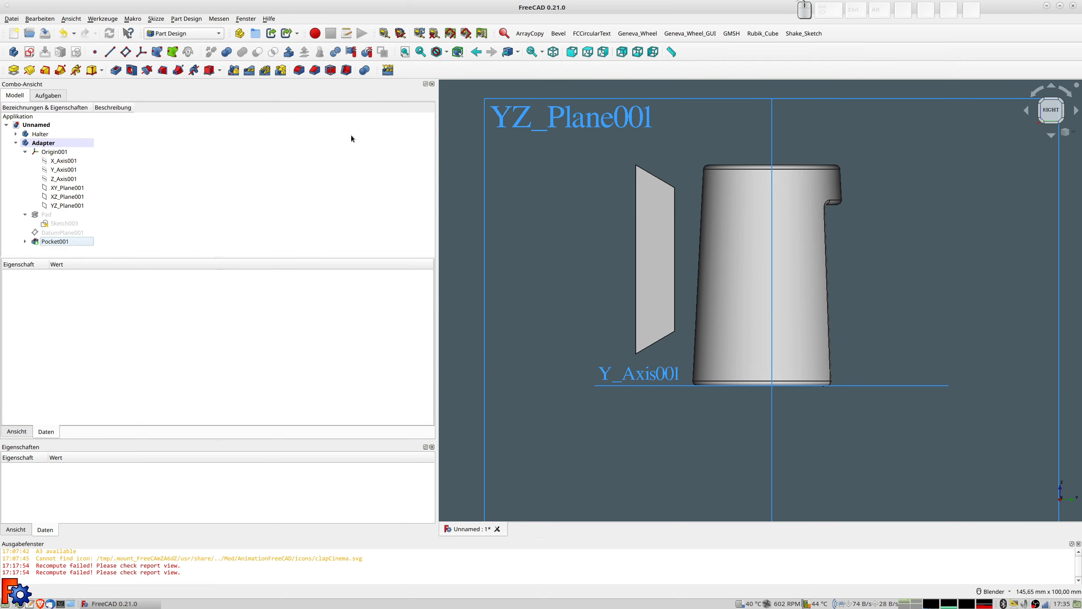
Step: Create a new sketch on YZ_Plane001 in the Adapter body
{"action": "middle_click_drag", "start_coordinate": [636, 277], "coordinate": [709, 235]}
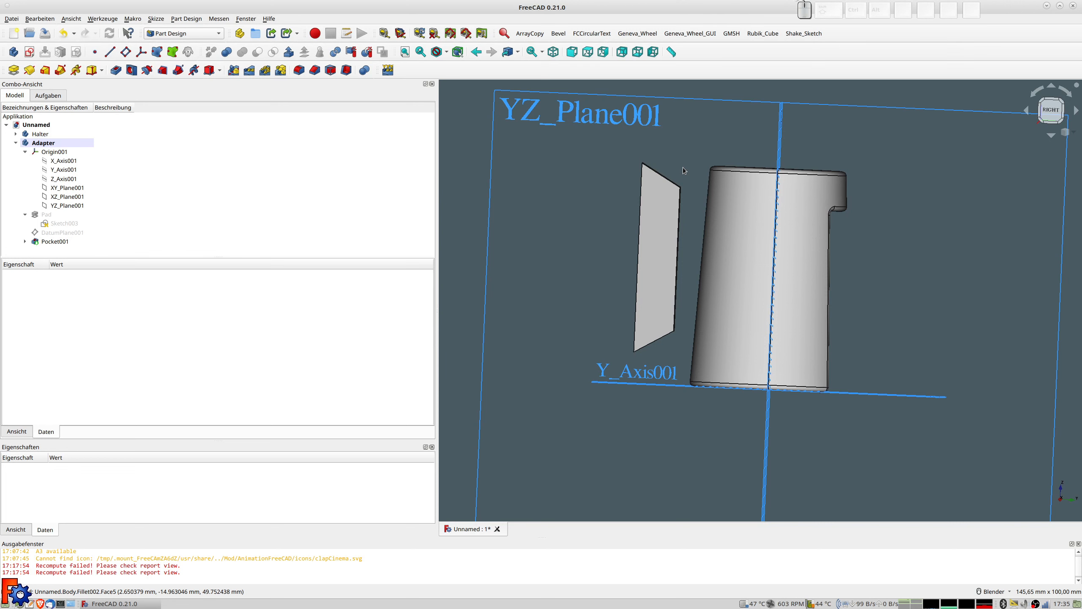
{"action": "key", "text": "1"}
{"action": "key", "text": "3"}
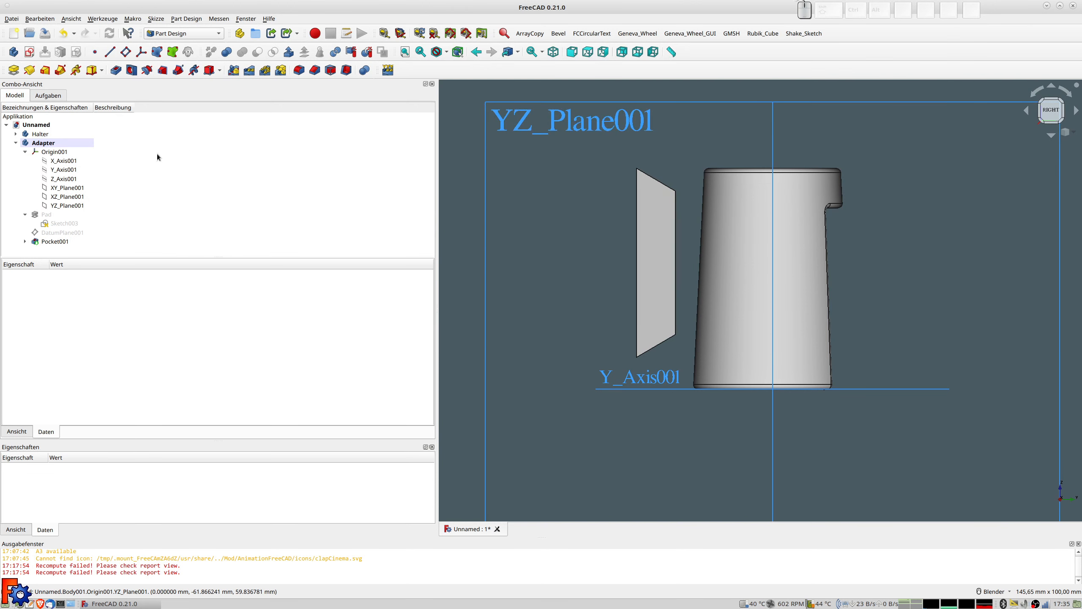
{"action": "left_click", "coordinate": [54, 153]}
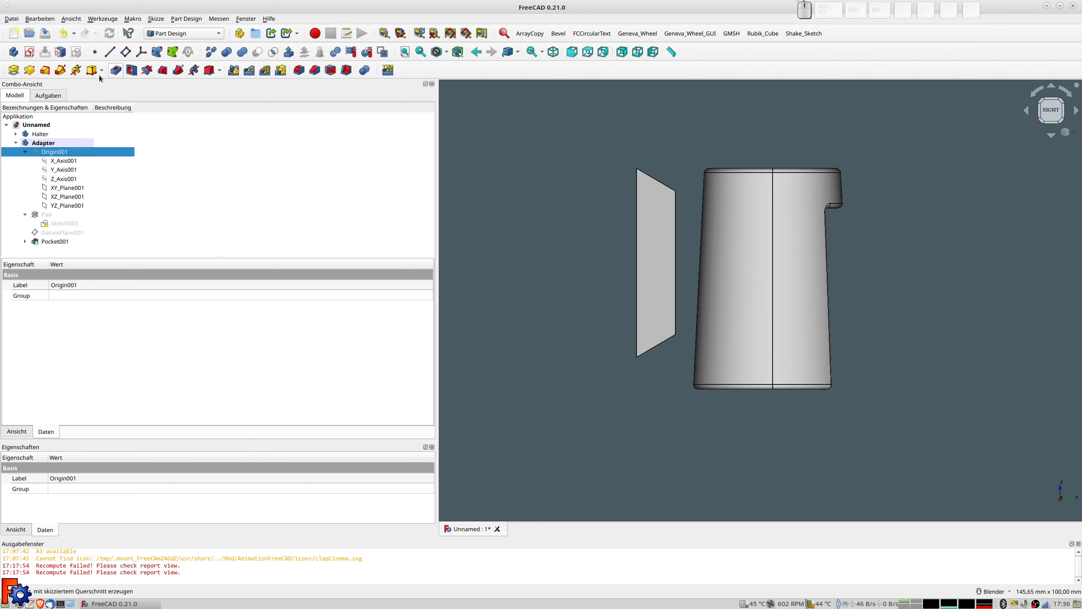
{"action": "left_click", "coordinate": [29, 52]}
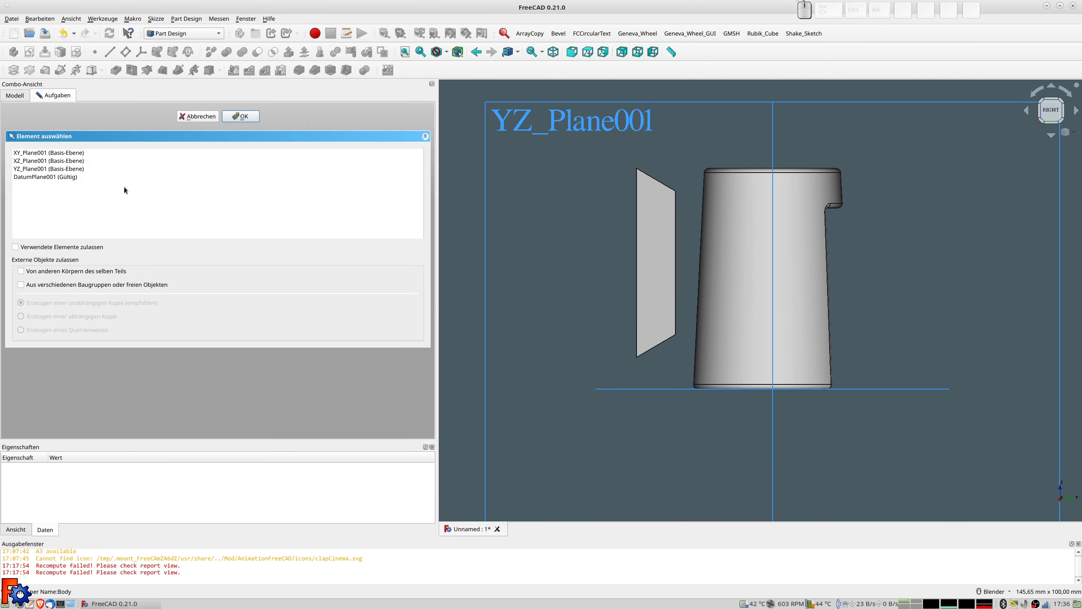
{"action": "left_click", "coordinate": [30, 170]}
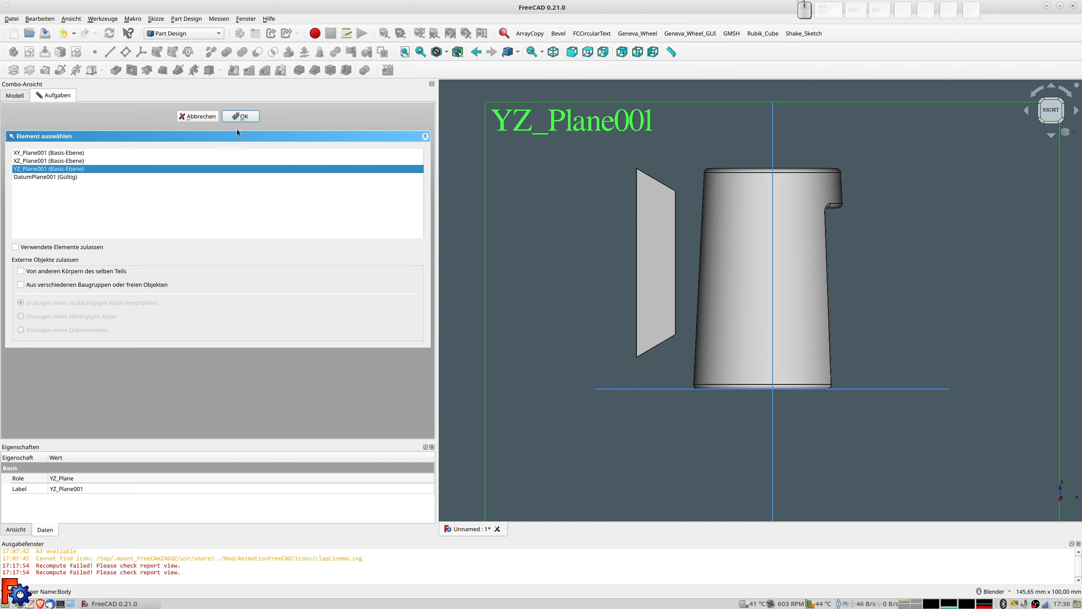
{"action": "left_click", "coordinate": [241, 116]}
{"action": "scroll", "coordinate": [733, 183], "scroll_direction": "up", "scroll_amount": 1}
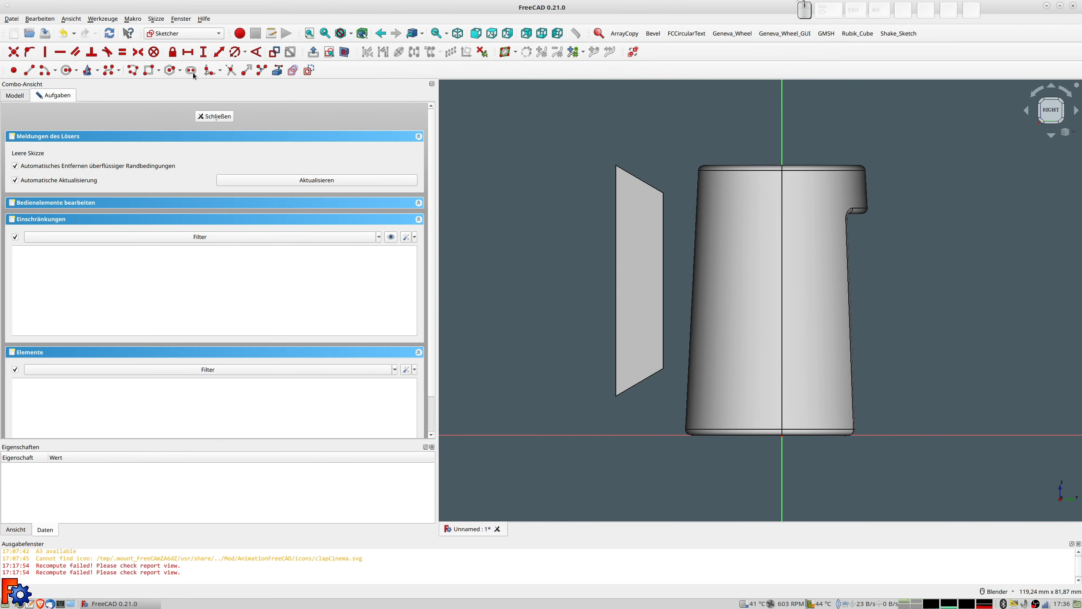
Step: Draw a closed four-sided polyline bridging the gap between block and tube, with a vertical outer edge about 26 mm long
{"action": "left_click", "coordinate": [132, 70]}
{"action": "left_click", "coordinate": [705, 165]}
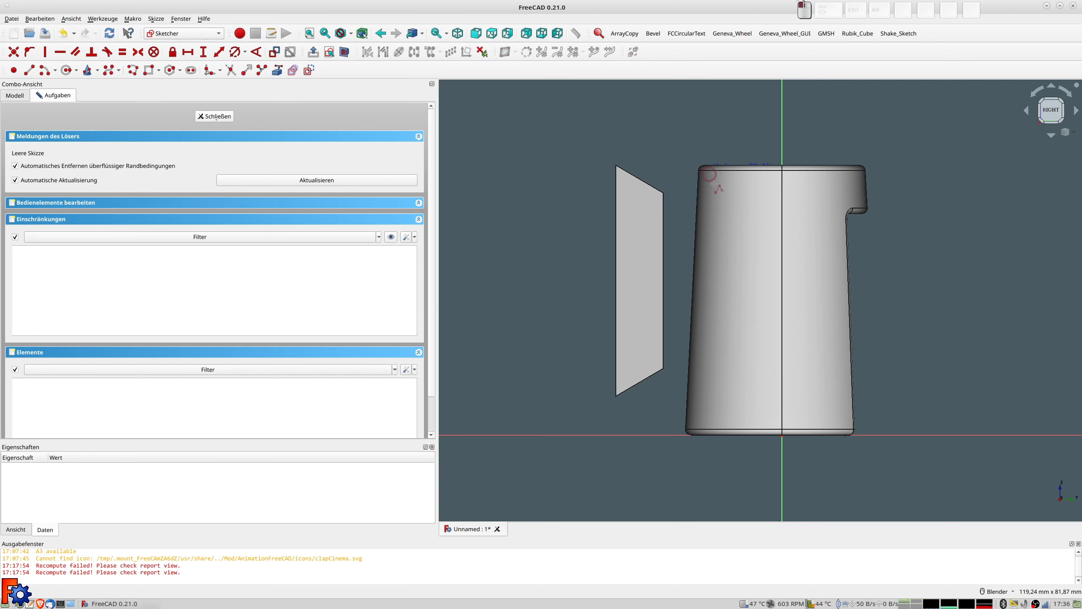
{"action": "left_click", "coordinate": [695, 305]}
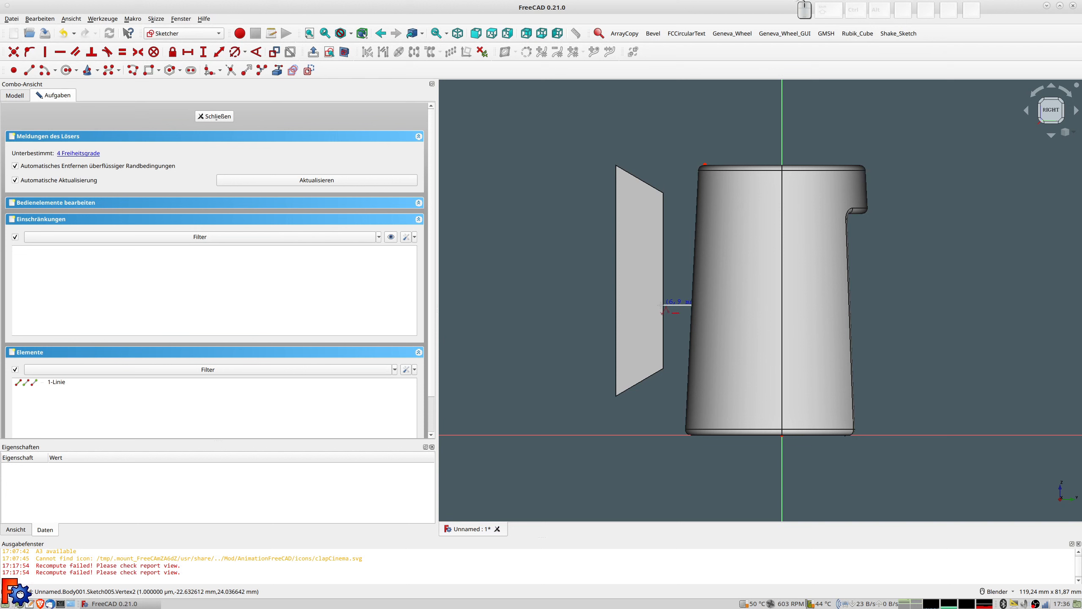
{"action": "left_click", "coordinate": [662, 305]}
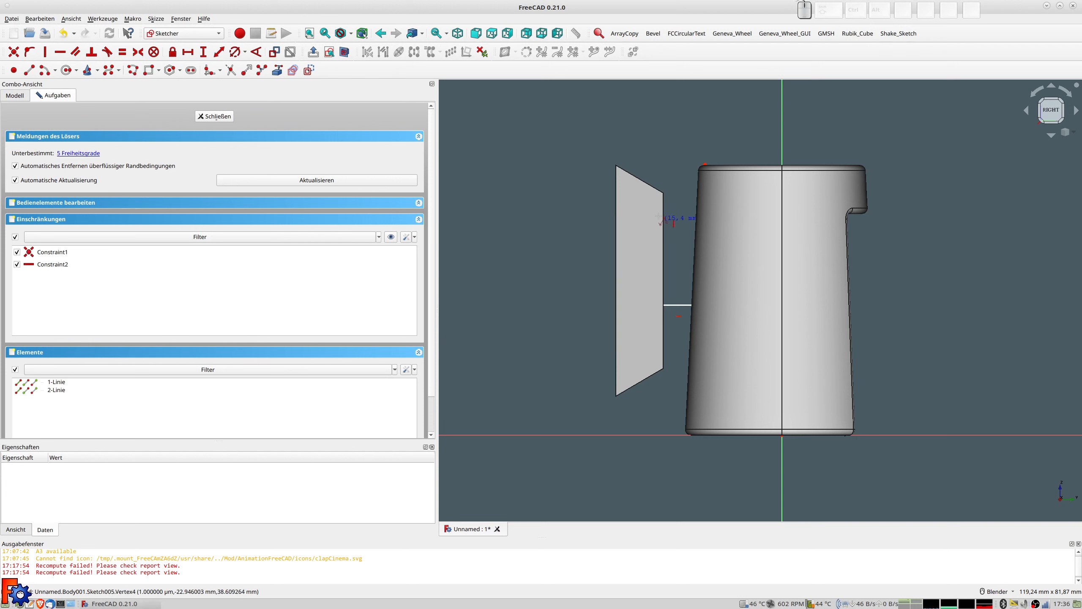
{"action": "left_click", "coordinate": [659, 164]}
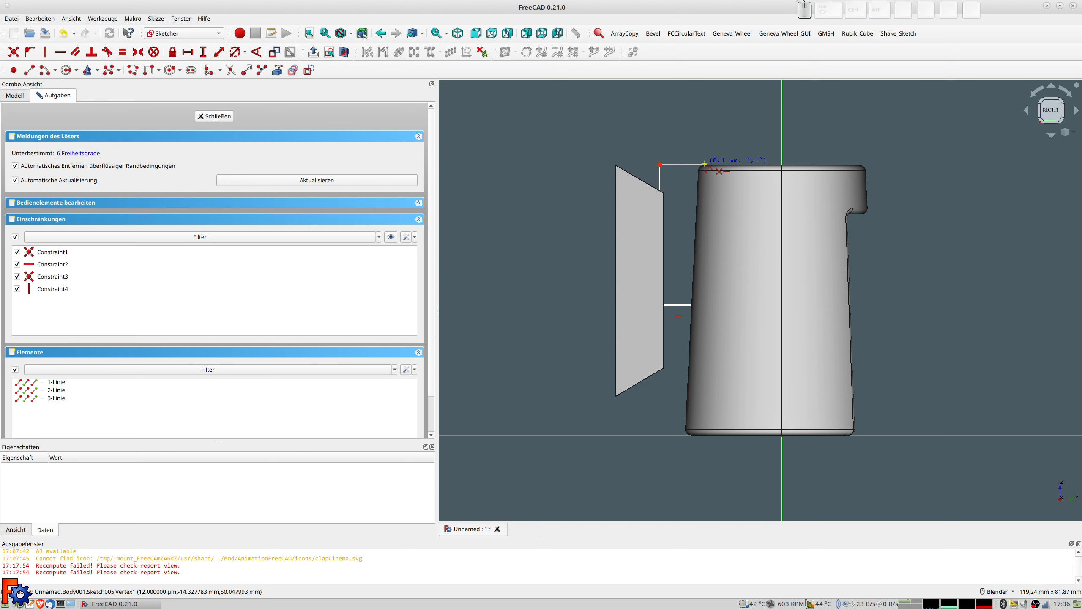
{"action": "left_click", "coordinate": [704, 164]}
{"action": "scroll", "coordinate": [684, 220], "scroll_direction": "up", "scroll_amount": 1}
{"action": "scroll", "coordinate": [678, 209], "scroll_direction": "down", "scroll_amount": 3}
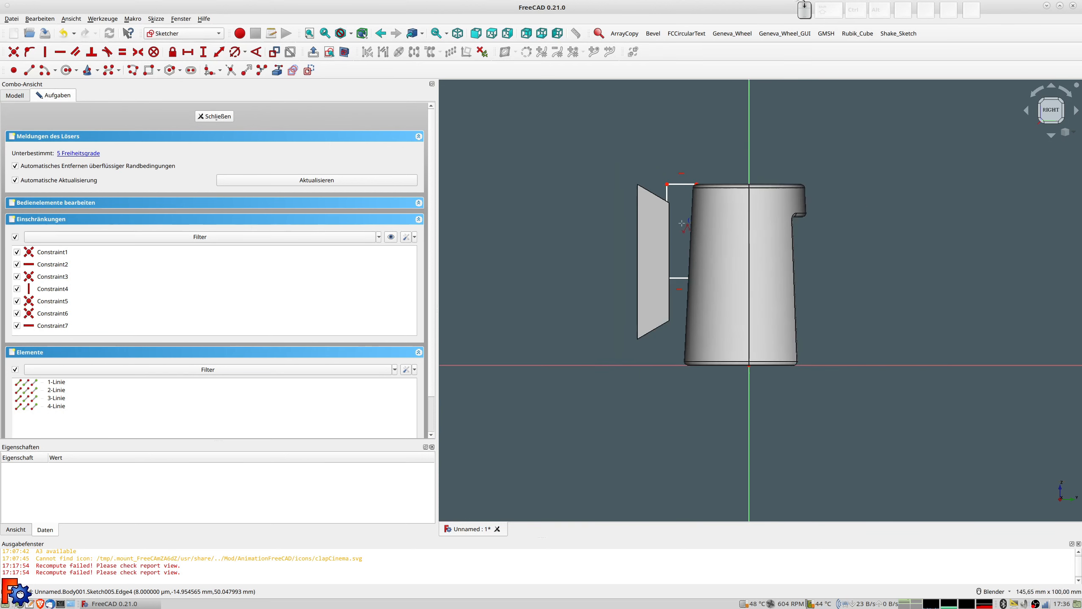
{"action": "right_click", "coordinate": [675, 186]}
Step: Constrain the horizontal distance from the profile's upper-left corner to the vertical axis to -22 mm
{"action": "left_click", "coordinate": [666, 184]}
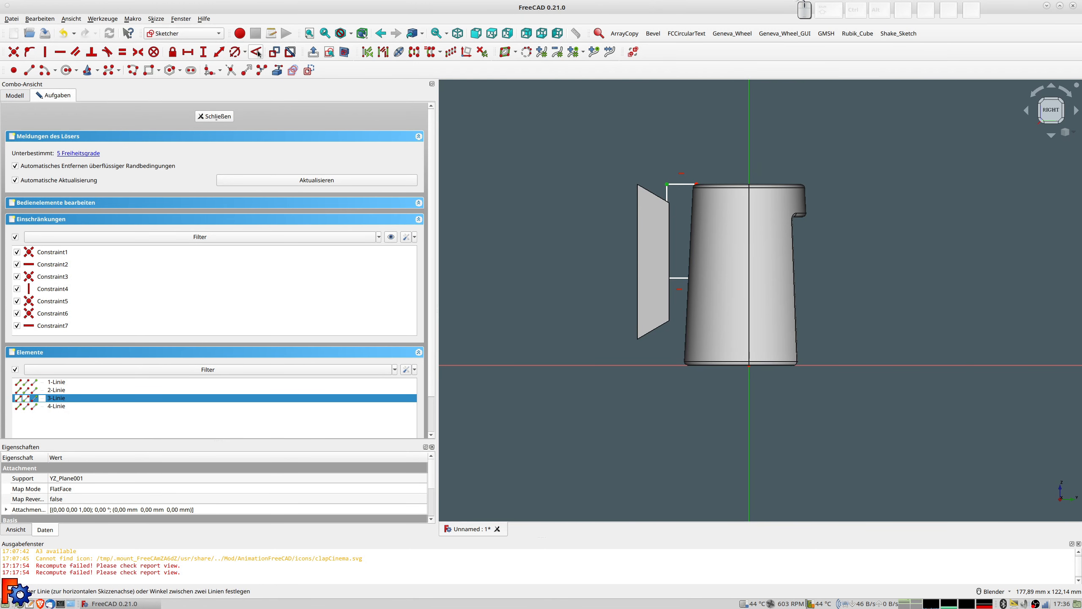
{"action": "left_click", "coordinate": [221, 56]}
{"action": "type", "text": "22"}
{"action": "key", "text": "Return"}
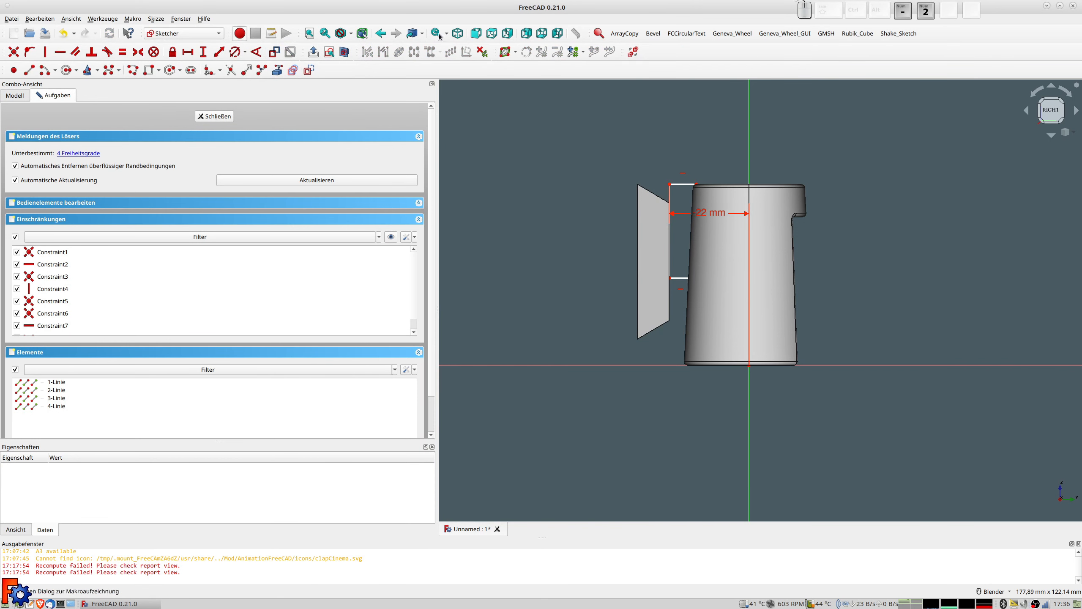
{"action": "scroll", "coordinate": [680, 266], "scroll_direction": "up", "scroll_amount": 4}
{"action": "scroll", "coordinate": [648, 268], "scroll_direction": "up", "scroll_amount": 3}
{"action": "scroll", "coordinate": [649, 272], "scroll_direction": "down", "scroll_amount": 7}
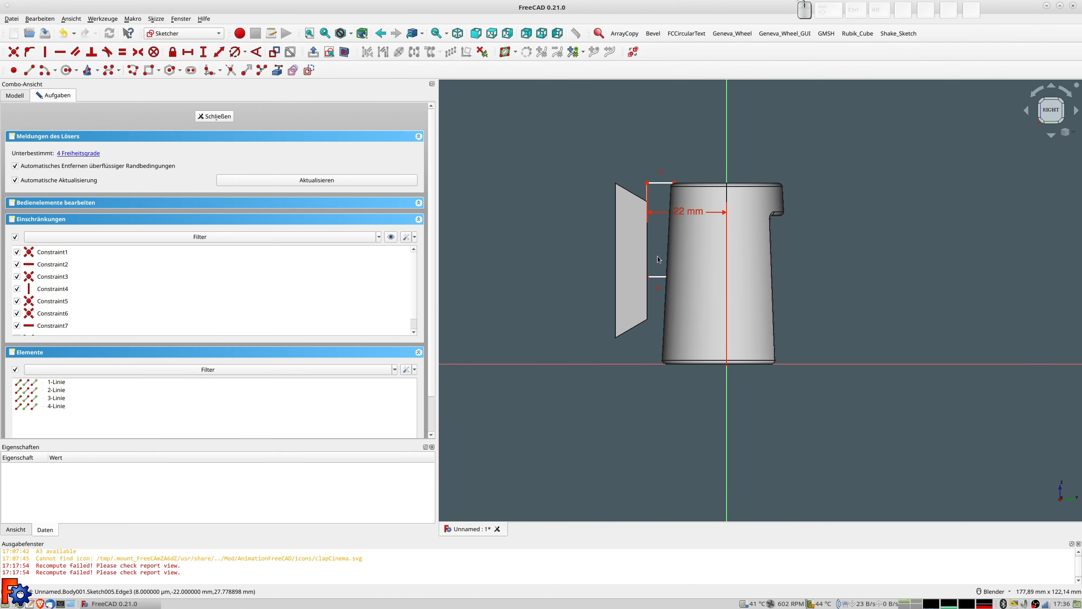
Step: Constrain the profile's upper-right corner to 50 mm above the horizontal axis and place the dimension clear of the tube
{"action": "left_click", "coordinate": [675, 185]}
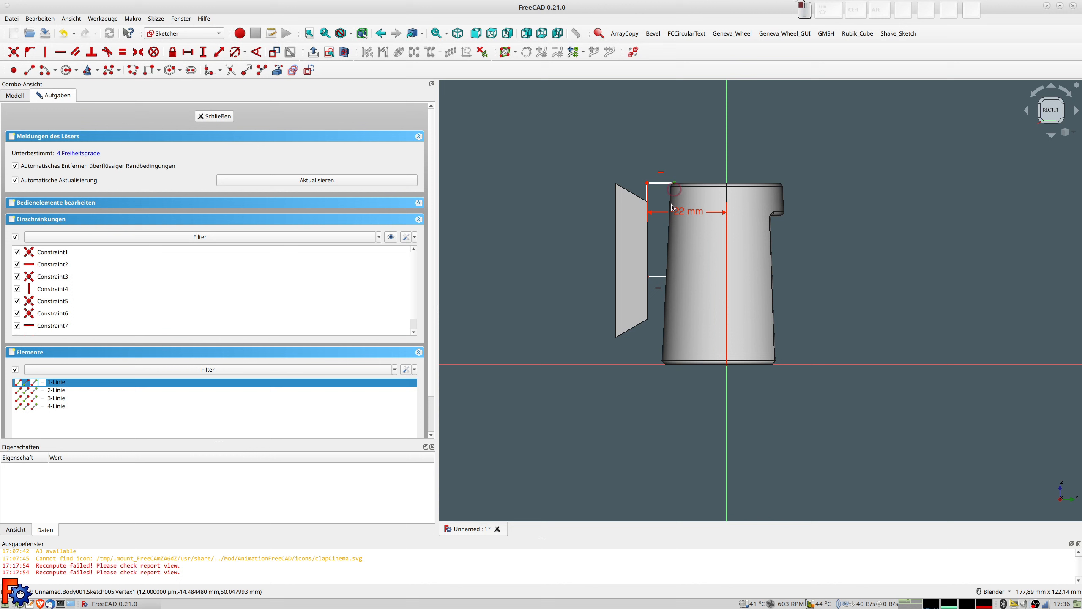
{"action": "left_click", "coordinate": [219, 52]}
{"action": "type", "text": "50"}
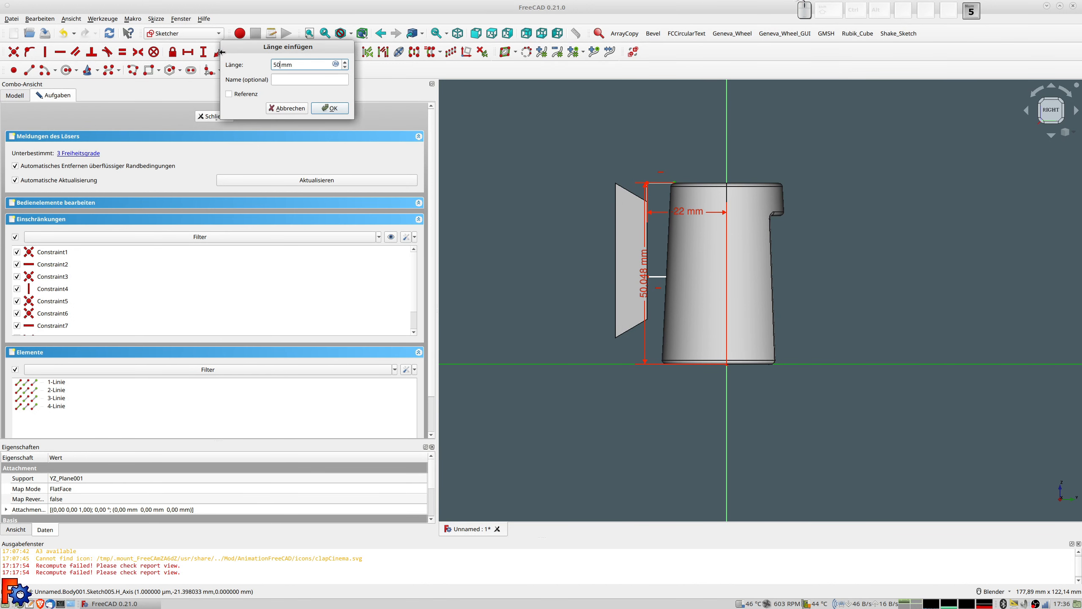
{"action": "key", "text": "Return"}
{"action": "scroll", "coordinate": [695, 201], "scroll_direction": "up", "scroll_amount": 5}
{"action": "scroll", "coordinate": [583, 353], "scroll_direction": "down", "scroll_amount": 2}
{"action": "left_click_drag", "start_coordinate": [583, 353], "coordinate": [958, 350]}
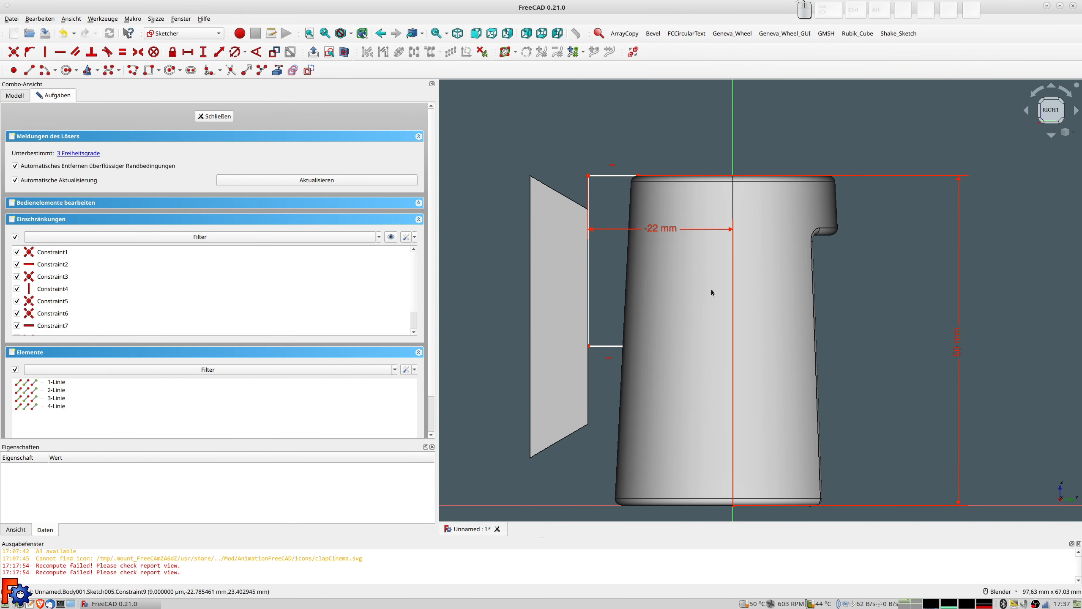
Step: Constrain the length of the profile's vertical edge along the block to 30 mm
{"action": "mouse_move", "coordinate": [609, 267]}
{"action": "middle_mouse_down"}
{"action": "mouse_move", "coordinate": [606, 283]}
{"action": "mouse_move", "coordinate": [612, 261]}
{"action": "mouse_move", "coordinate": [596, 262]}
{"action": "middle_mouse_up"}
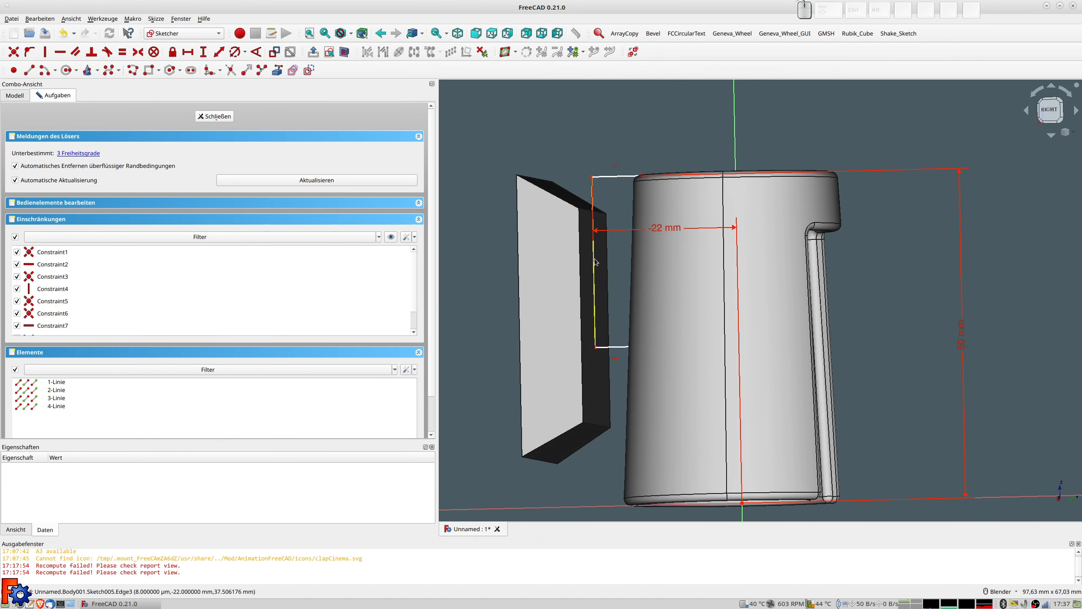
{"action": "middle_click_drag", "start_coordinate": [623, 253], "coordinate": [619, 246]}
{"action": "middle_click_drag", "start_coordinate": [606, 287], "coordinate": [617, 296]}
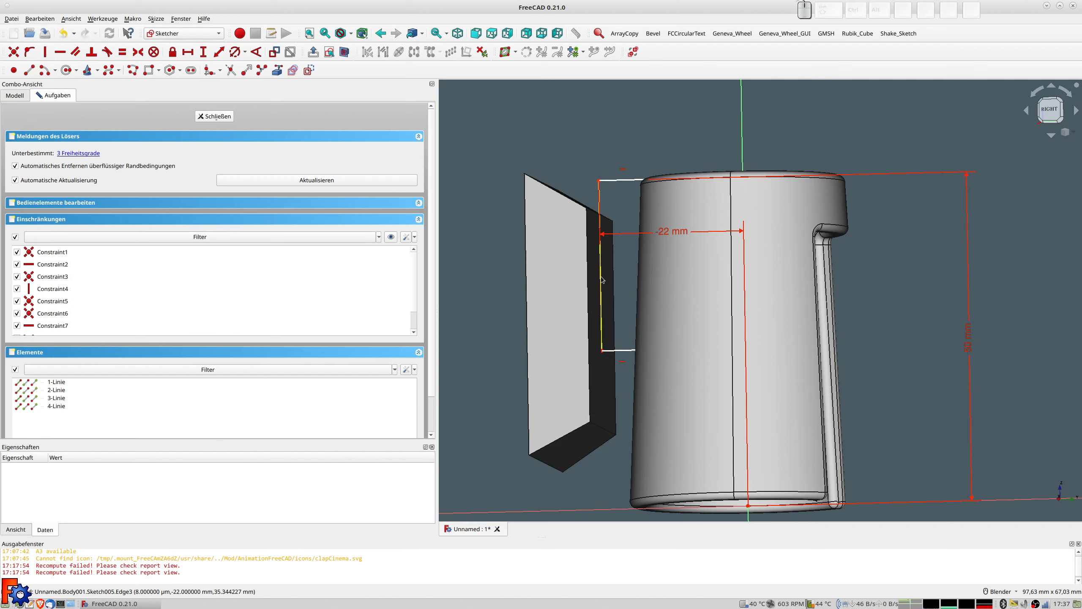
{"action": "left_click", "coordinate": [601, 280]}
{"action": "left_click", "coordinate": [219, 52]}
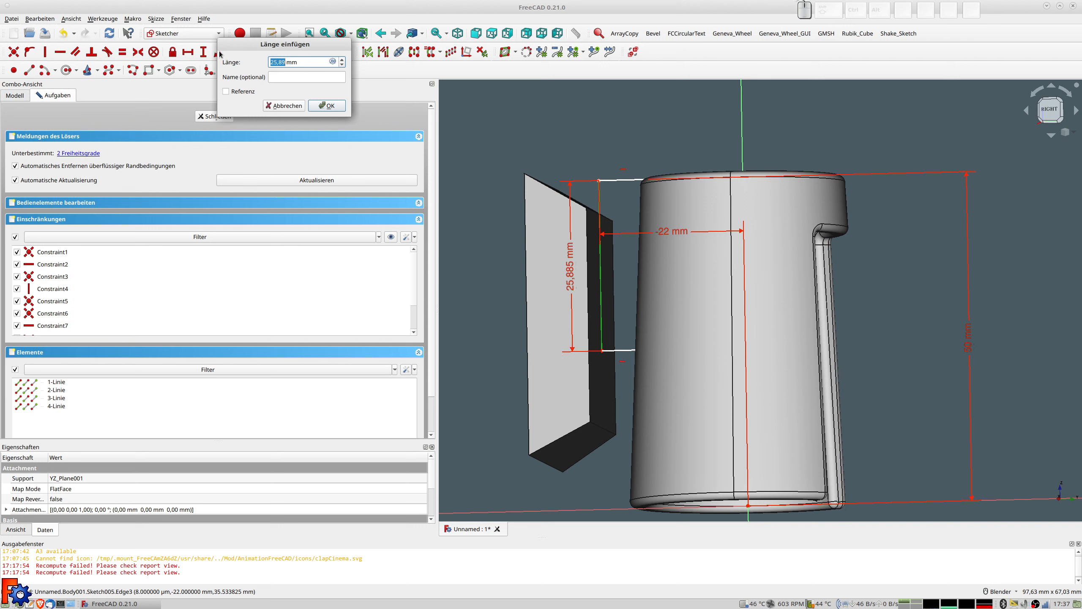
{"action": "type", "text": "30"}
{"action": "key", "text": "Return"}
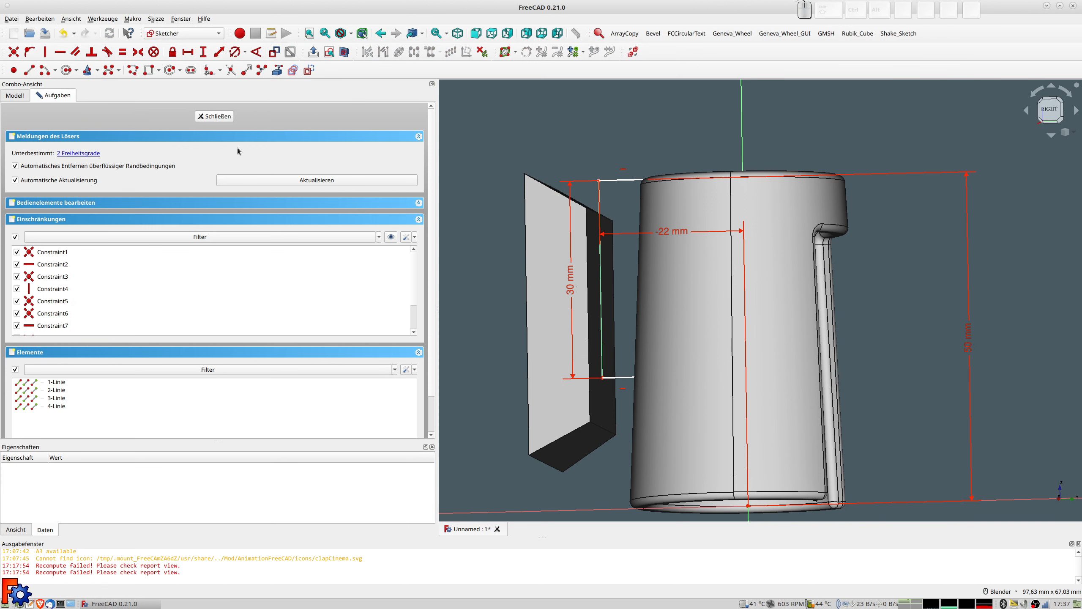
Step: Set the length of the connecting profile's vertical edge to 40 mm and leave the sketch
{"action": "left_click", "coordinate": [215, 116]}
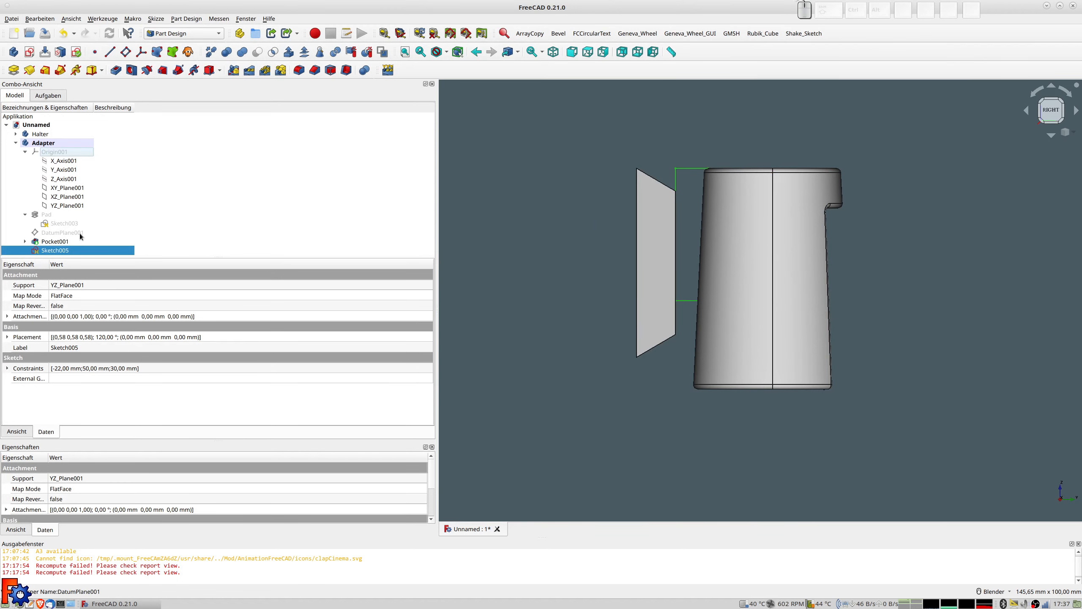
{"action": "double_click", "coordinate": [55, 251]}
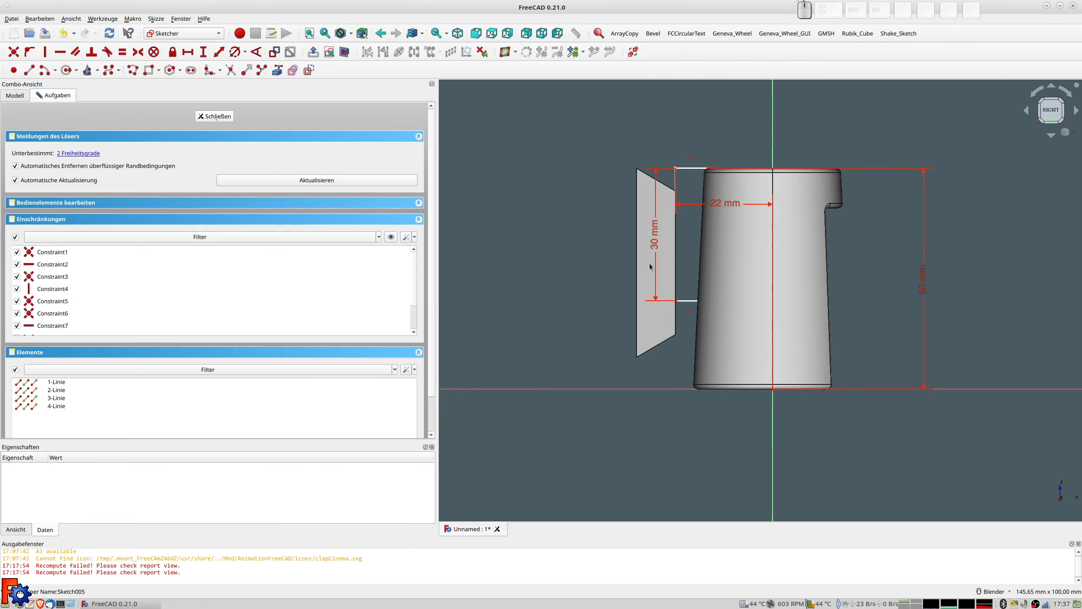
{"action": "left_click", "coordinate": [658, 243]}
{"action": "left_click", "coordinate": [656, 248]}
{"action": "double_click", "coordinate": [657, 248]}
{"action": "type", "text": "40"}
{"action": "key", "text": "Return"}
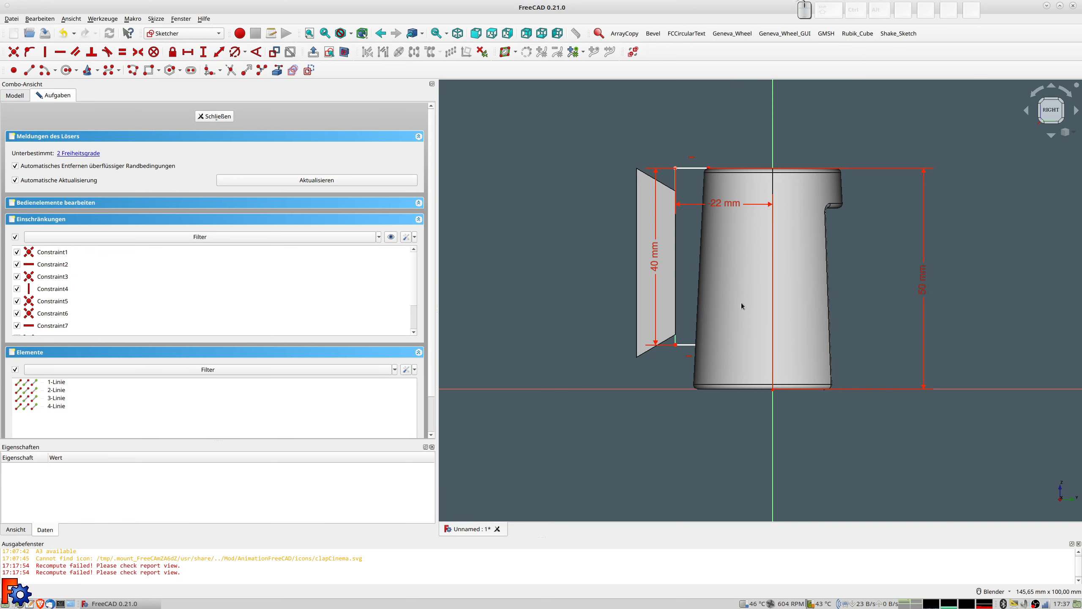
{"action": "left_click", "coordinate": [216, 117]}
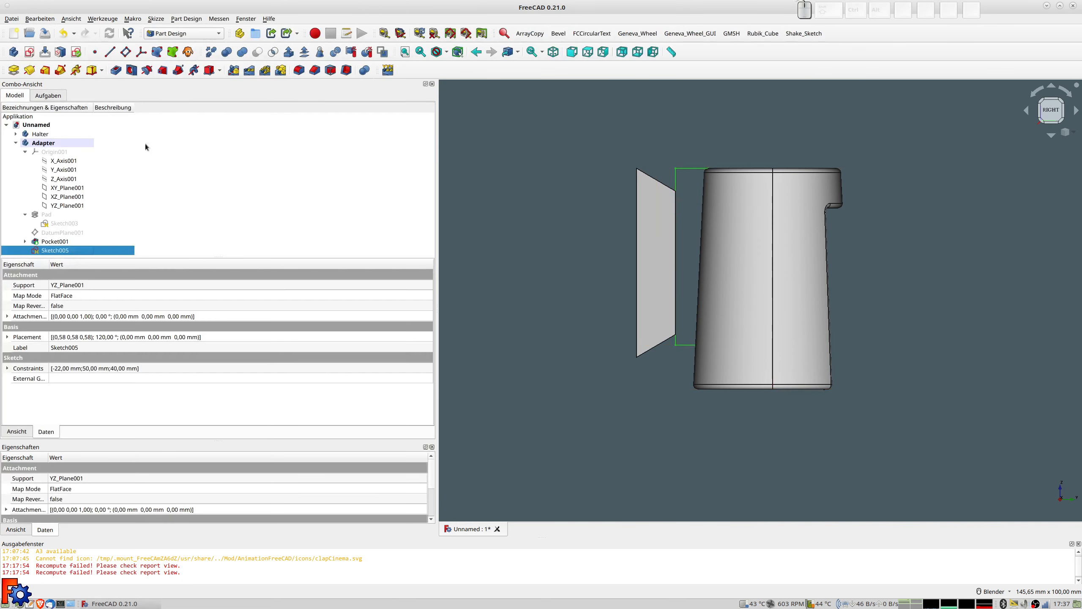
Step: Reopen the connecting profile's sketch and delete the length constraint on its vertical edge along the block
{"action": "double_click", "coordinate": [67, 250]}
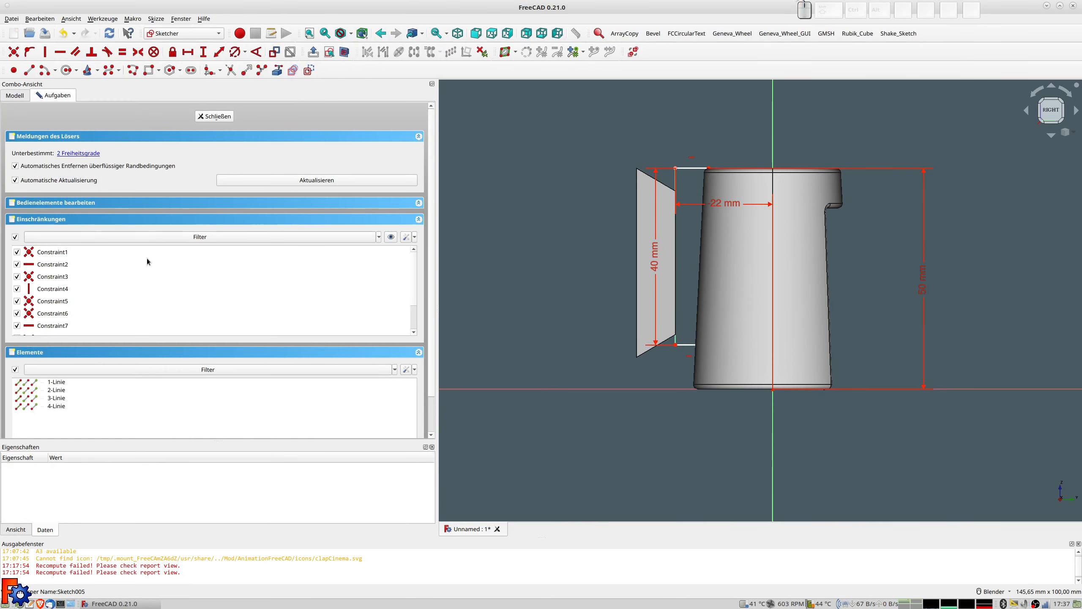
{"action": "left_click", "coordinate": [215, 117]}
{"action": "double_click", "coordinate": [63, 252]}
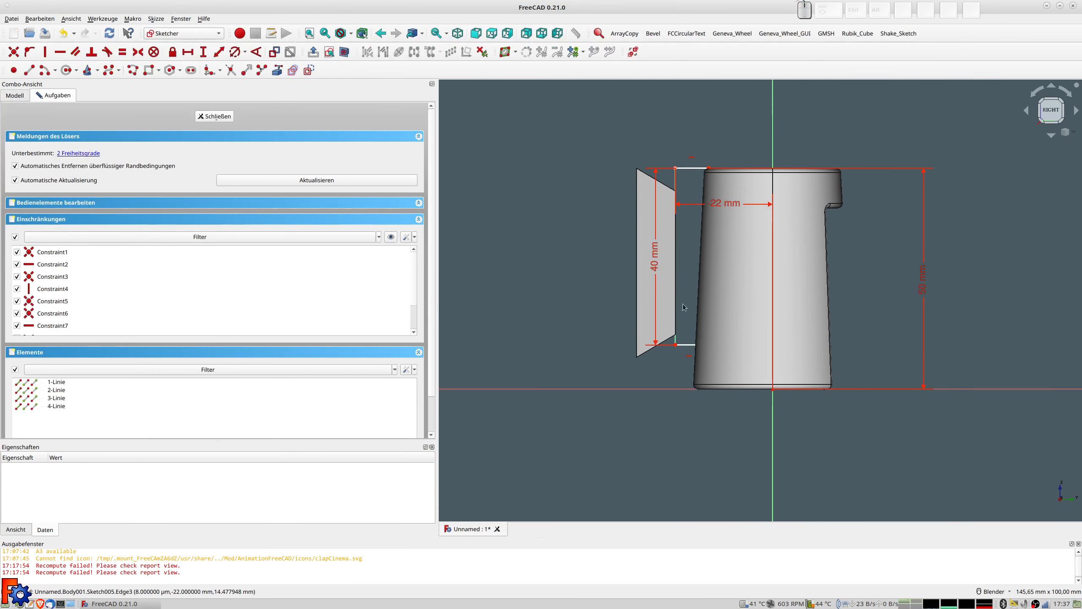
{"action": "left_click", "coordinate": [655, 267]}
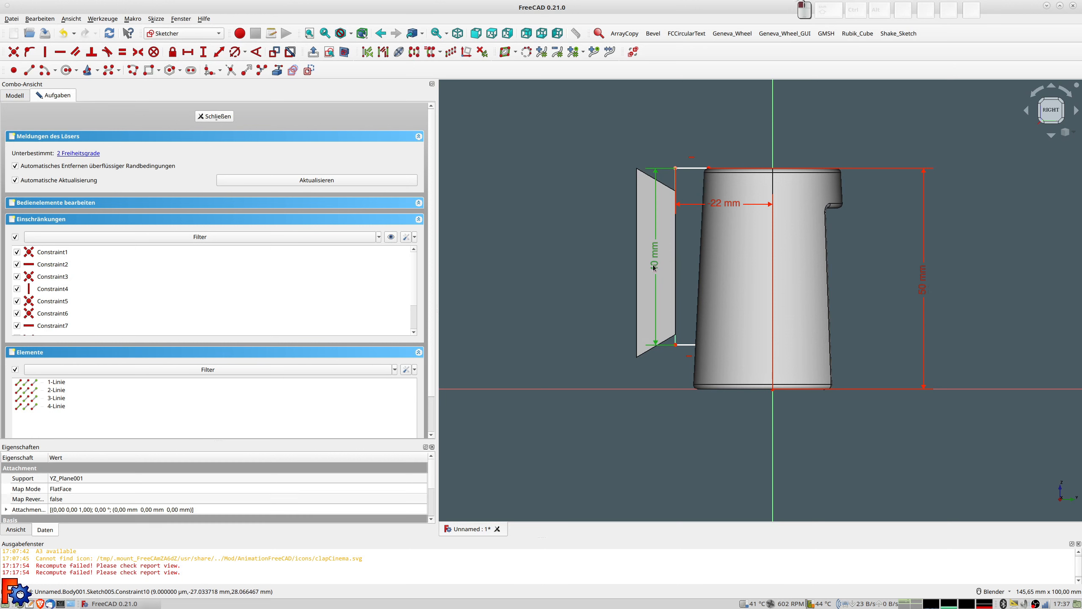
{"action": "key", "text": "Delete"}
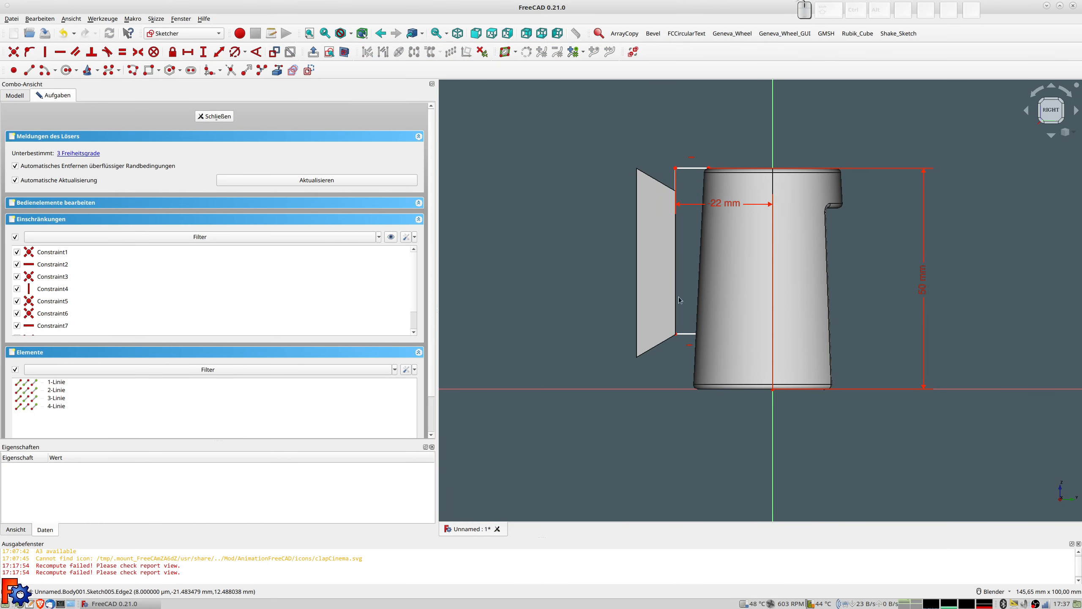
Step: Constrain the length of the profile's vertical edge along the block to 38 mm
{"action": "left_click", "coordinate": [677, 180]}
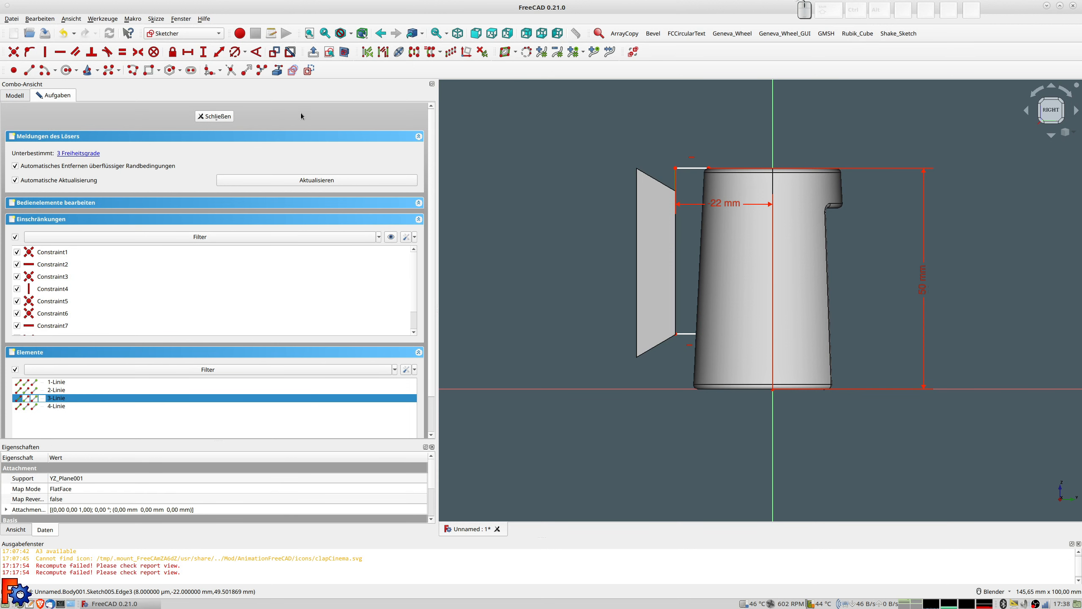
{"action": "left_click", "coordinate": [219, 52]}
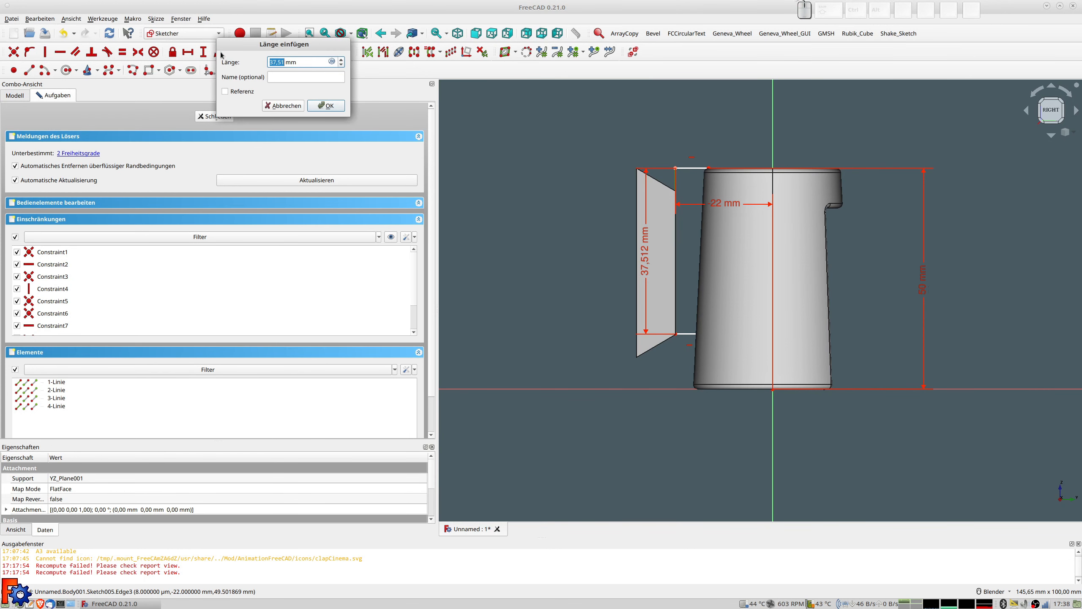
{"action": "type", "text": "38"}
{"action": "key", "text": "Return"}
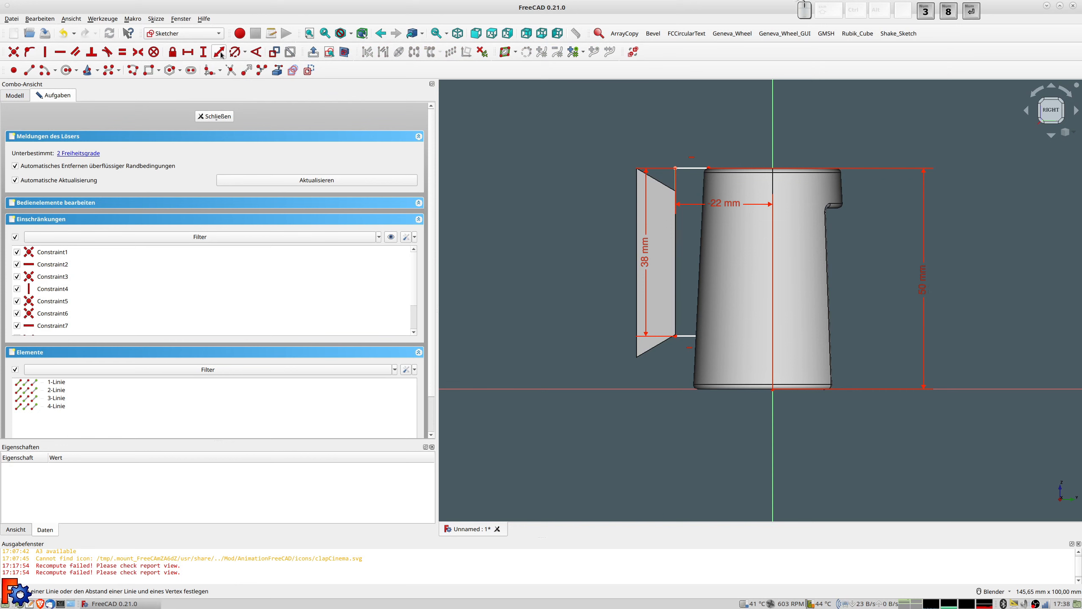
Step: Set the length of the profile's vertical edge along the block to 37 mm and leave the sketch
{"action": "scroll", "coordinate": [681, 352], "scroll_direction": "up", "scroll_amount": 3}
{"action": "scroll", "coordinate": [680, 352], "scroll_direction": "down", "scroll_amount": 1}
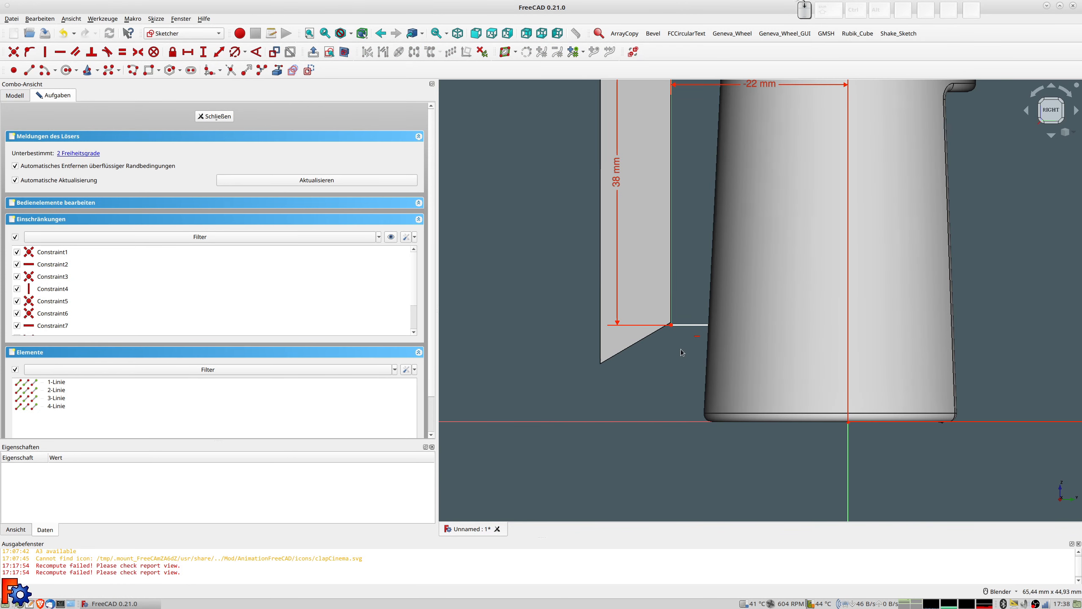
{"action": "scroll", "coordinate": [703, 85], "scroll_direction": "down", "scroll_amount": 4}
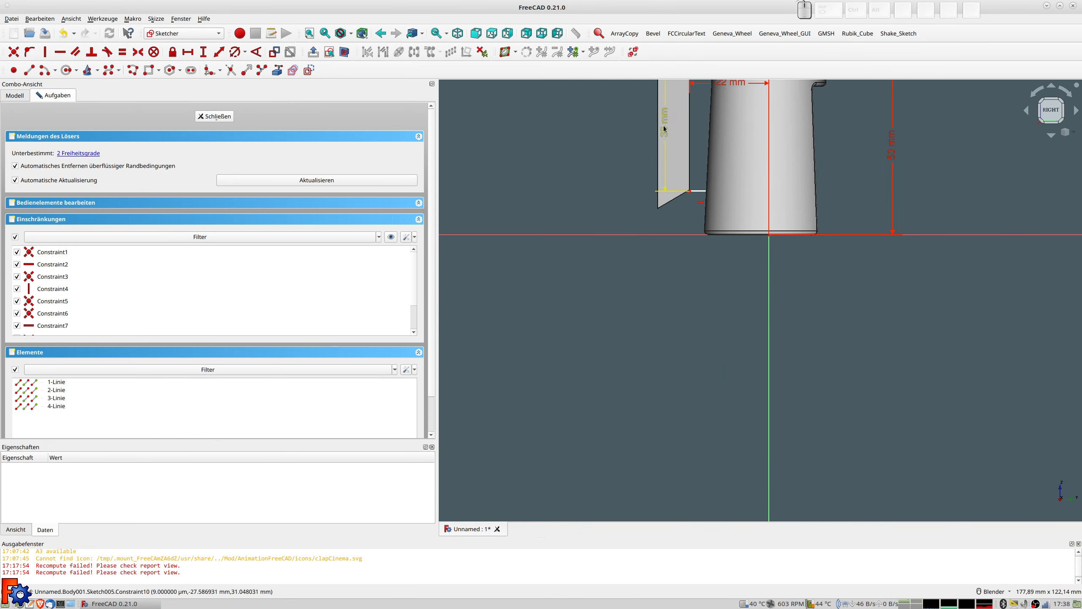
{"action": "double_click", "coordinate": [667, 133]}
{"action": "type", "text": "37"}
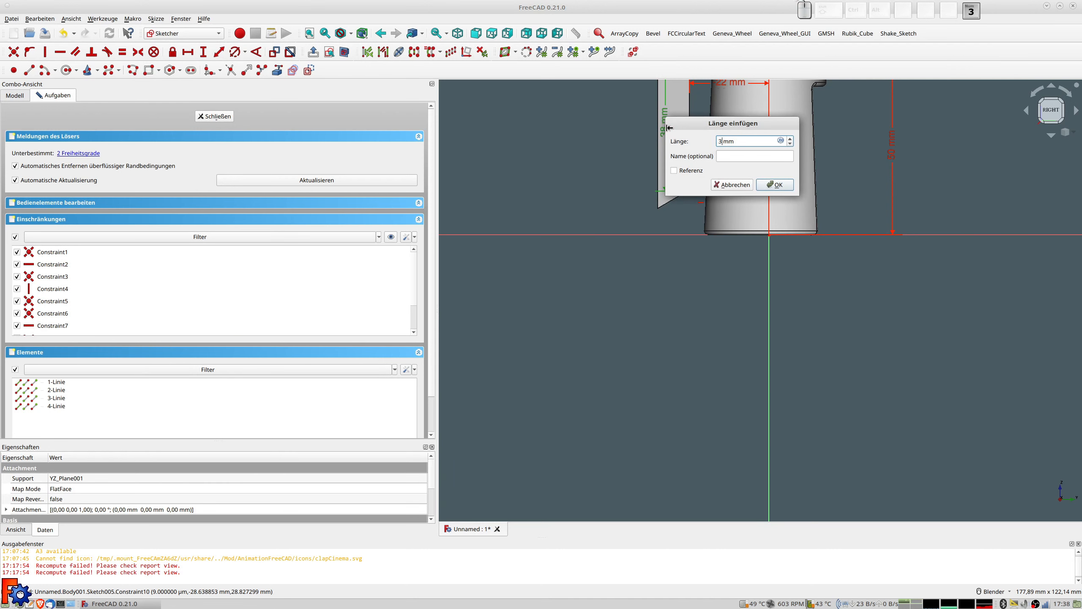
{"action": "key", "text": "Return"}
{"action": "scroll", "coordinate": [697, 196], "scroll_direction": "down", "scroll_amount": 5}
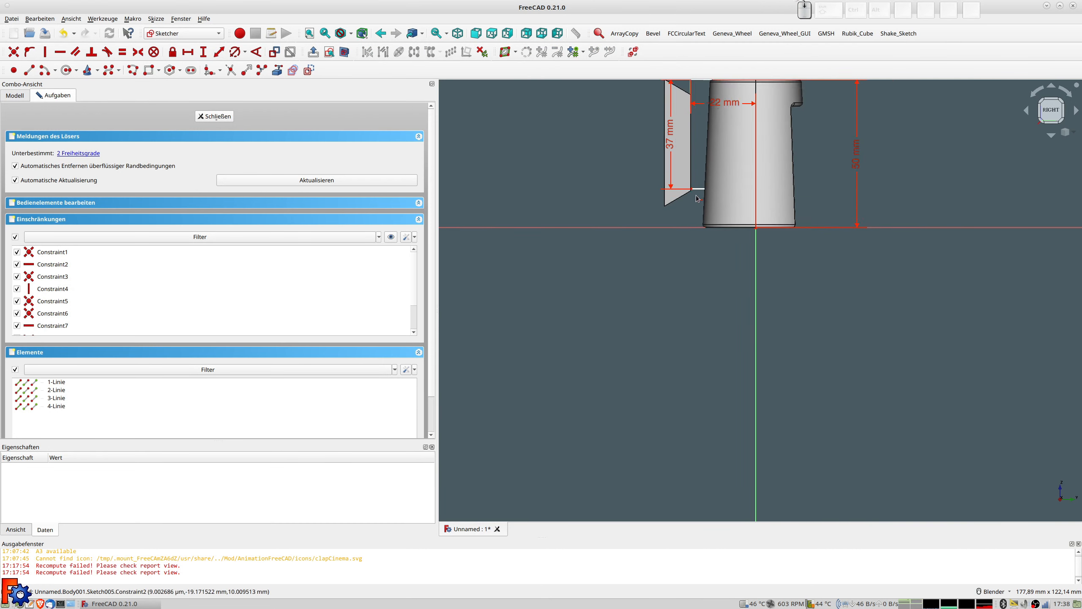
{"action": "left_click", "coordinate": [232, 116]}
Step: Pad the connecting profile by 5 mm, symmetric to its sketch plane
{"action": "mouse_move", "coordinate": [490, 181]}
{"action": "middle_mouse_down"}
{"action": "mouse_move", "coordinate": [579, 255]}
{"action": "mouse_move", "coordinate": [570, 221]}
{"action": "mouse_move", "coordinate": [560, 266]}
{"action": "mouse_move", "coordinate": [654, 260]}
{"action": "mouse_move", "coordinate": [698, 310]}
{"action": "mouse_move", "coordinate": [703, 335]}
{"action": "mouse_move", "coordinate": [715, 326]}
{"action": "mouse_move", "coordinate": [671, 300]}
{"action": "mouse_move", "coordinate": [682, 176]}
{"action": "mouse_move", "coordinate": [654, 207]}
{"action": "mouse_move", "coordinate": [563, 216]}
{"action": "mouse_move", "coordinate": [573, 212]}
{"action": "middle_mouse_up"}
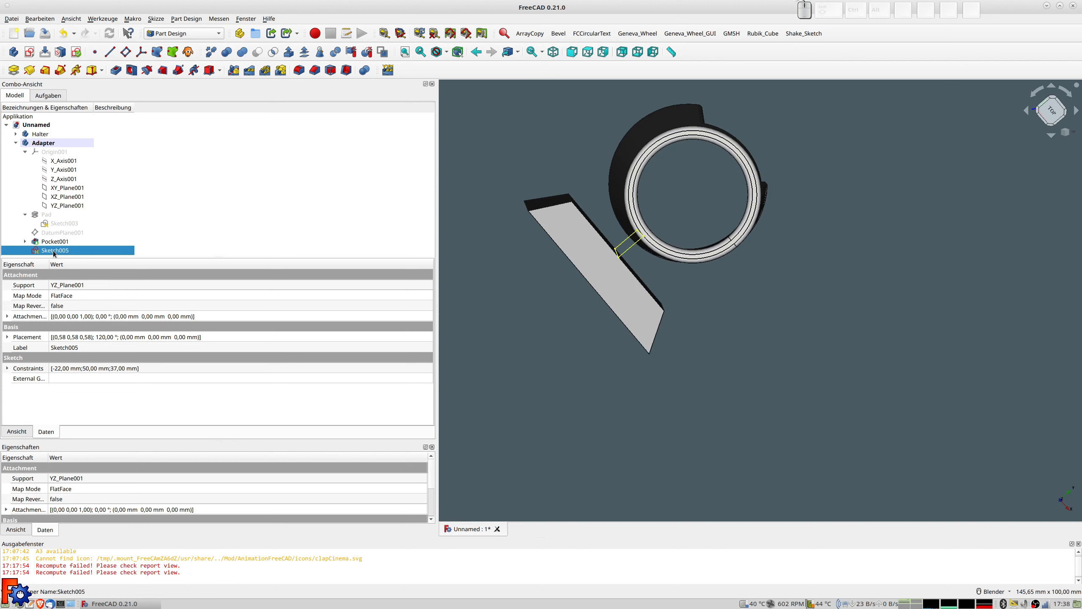
{"action": "left_click", "coordinate": [13, 70]}
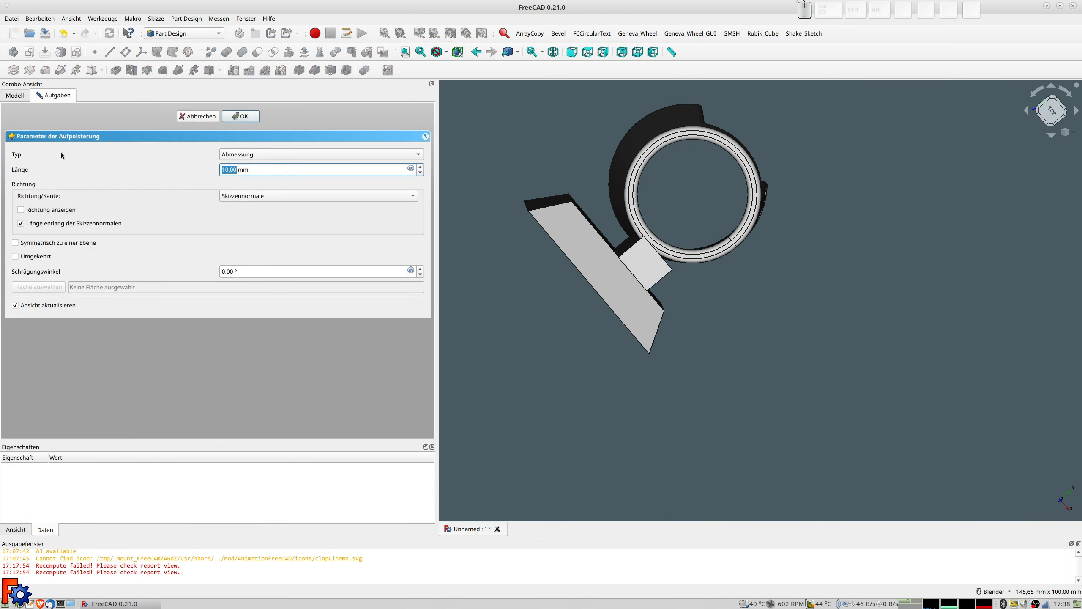
{"action": "left_click", "coordinate": [35, 246]}
{"action": "middle_click_drag", "start_coordinate": [447, 227], "coordinate": [604, 260]}
{"action": "scroll", "coordinate": [608, 191], "scroll_direction": "up", "scroll_amount": 2}
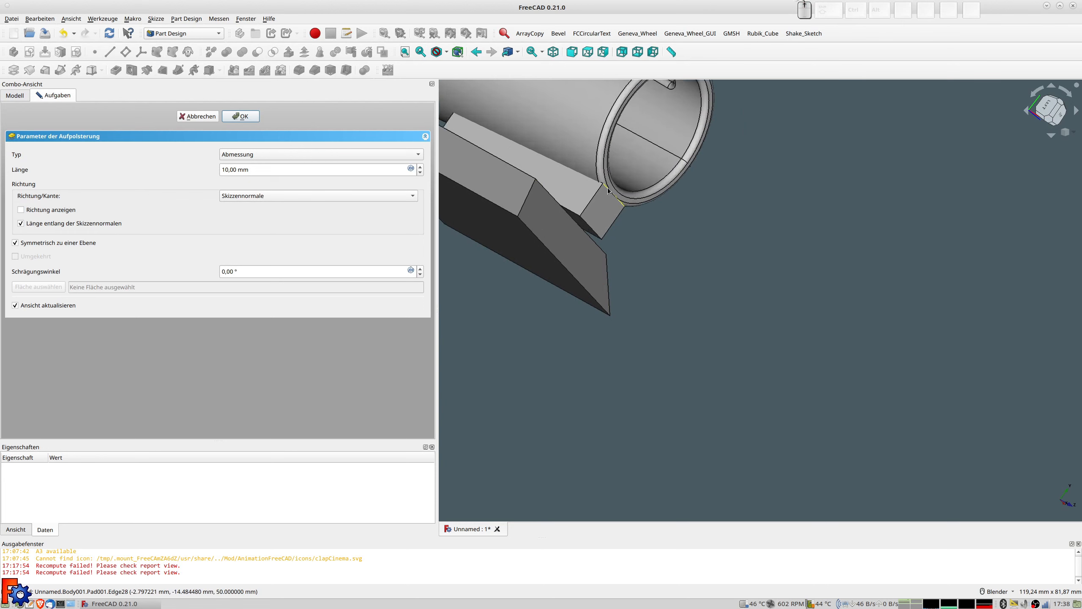
{"action": "scroll", "coordinate": [608, 189], "scroll_direction": "up", "scroll_amount": 2}
{"action": "middle_click_drag", "start_coordinate": [600, 191], "coordinate": [602, 209]}
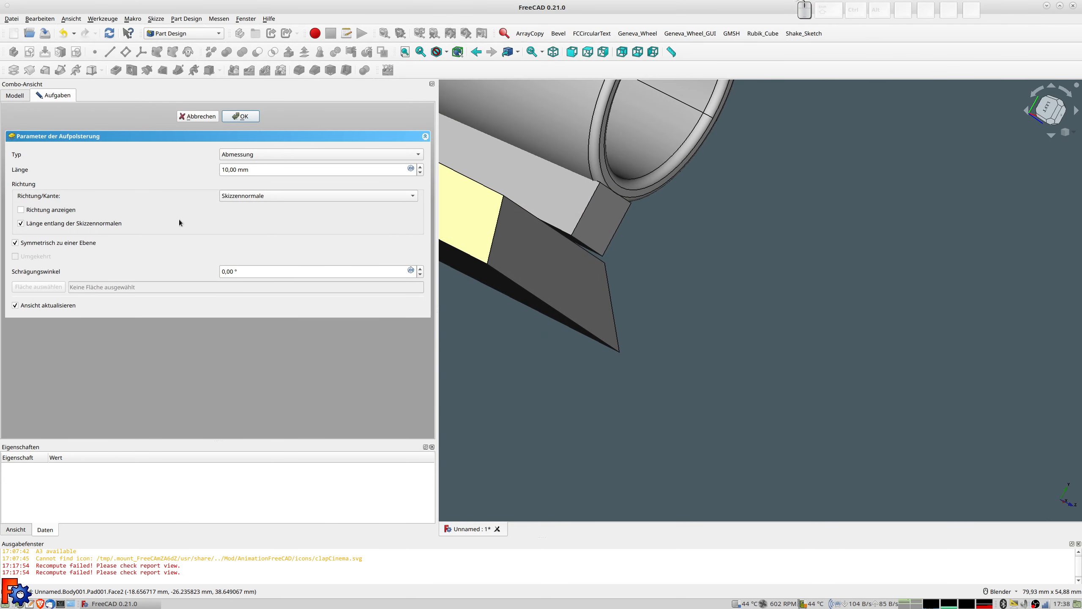
{"action": "left_click_drag", "start_coordinate": [263, 172], "coordinate": [191, 164]}
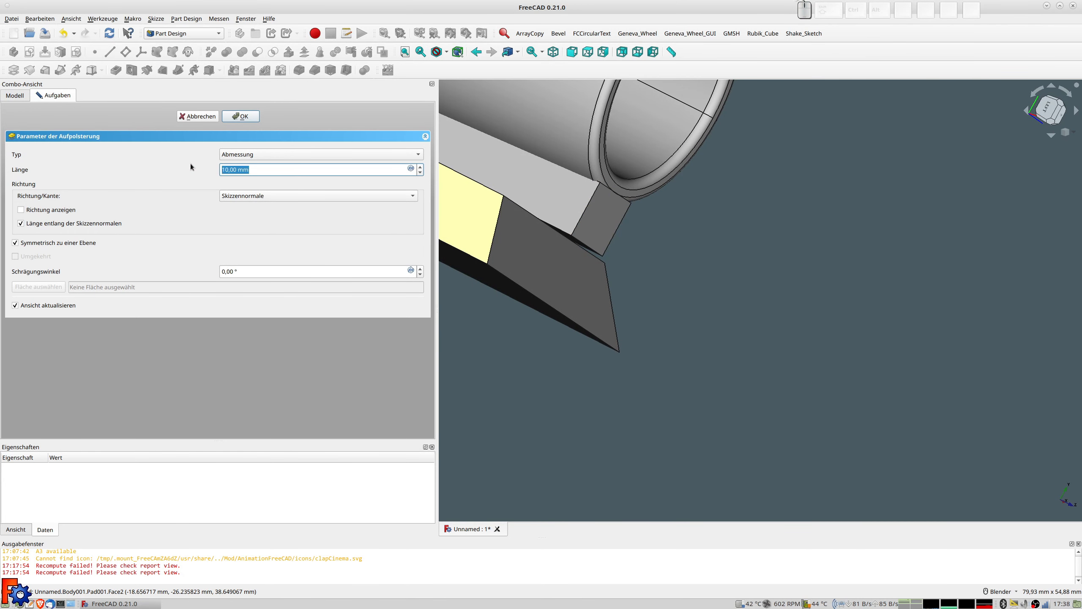
{"action": "type", "text": "5"}
{"action": "key", "text": "Return"}
Step: Fillet seven edges of the connecting web between block and tube, including those around its end faces, with a 1 mm radius
{"action": "middle_click_drag", "start_coordinate": [578, 205], "coordinate": [835, 353]}
{"action": "scroll", "coordinate": [575, 201], "scroll_direction": "down", "scroll_amount": 3}
{"action": "middle_click_drag", "start_coordinate": [690, 312], "coordinate": [718, 337]}
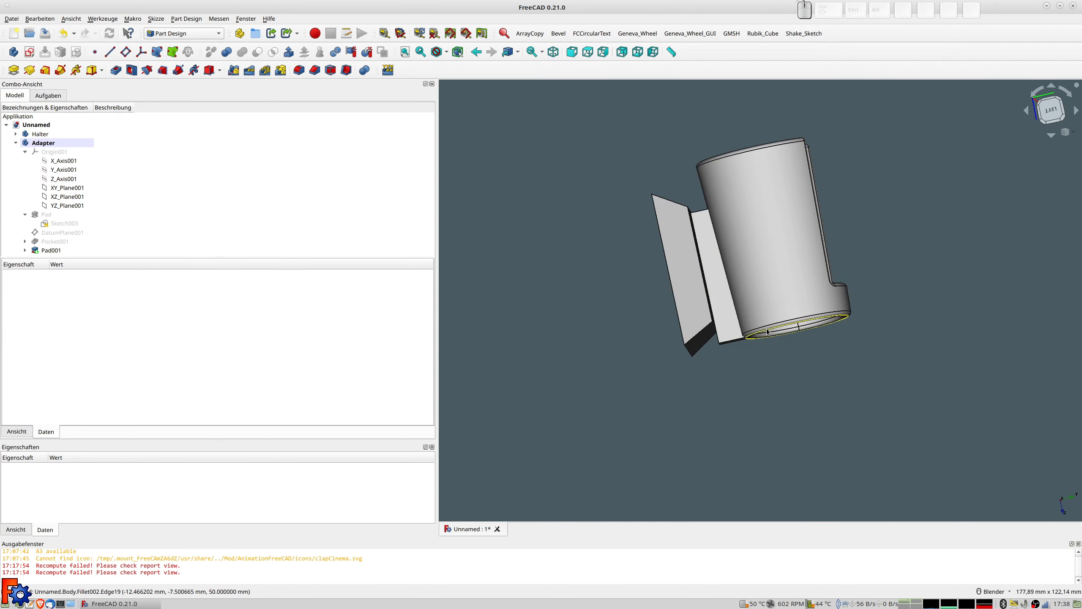
{"action": "middle_click_drag", "start_coordinate": [750, 287], "coordinate": [729, 349]}
{"action": "scroll", "coordinate": [729, 350], "scroll_direction": "up", "scroll_amount": 6}
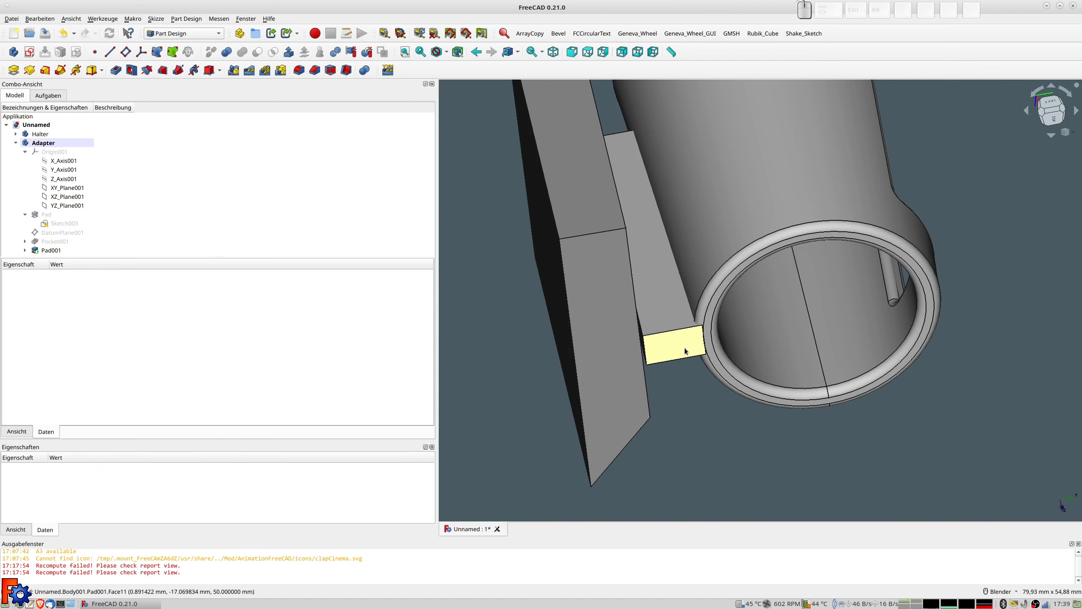
{"action": "left_click", "coordinate": [663, 337]}
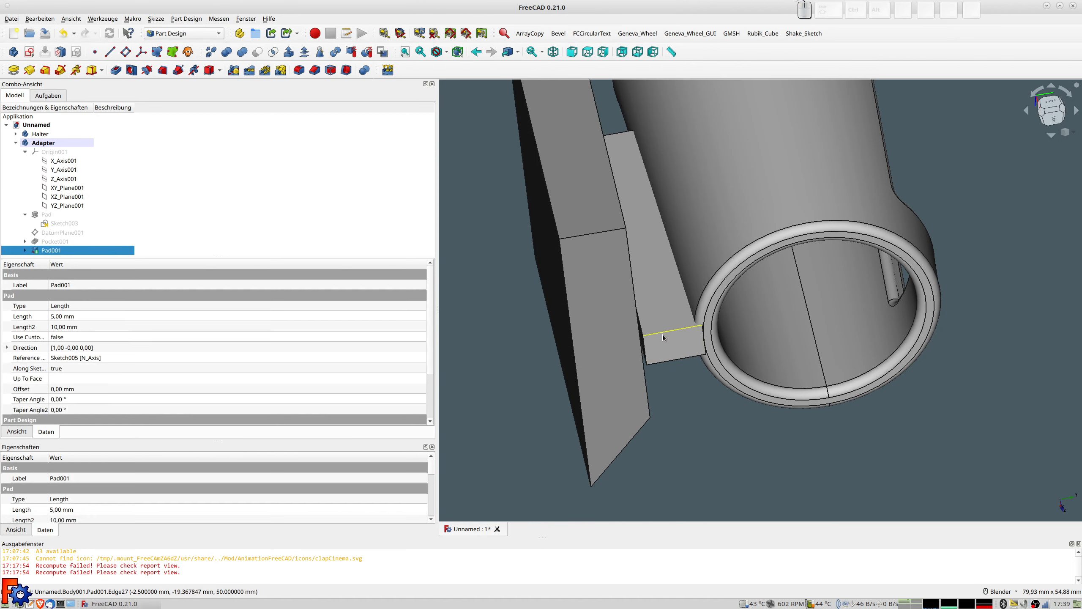
{"action": "left_click", "coordinate": [670, 363]}
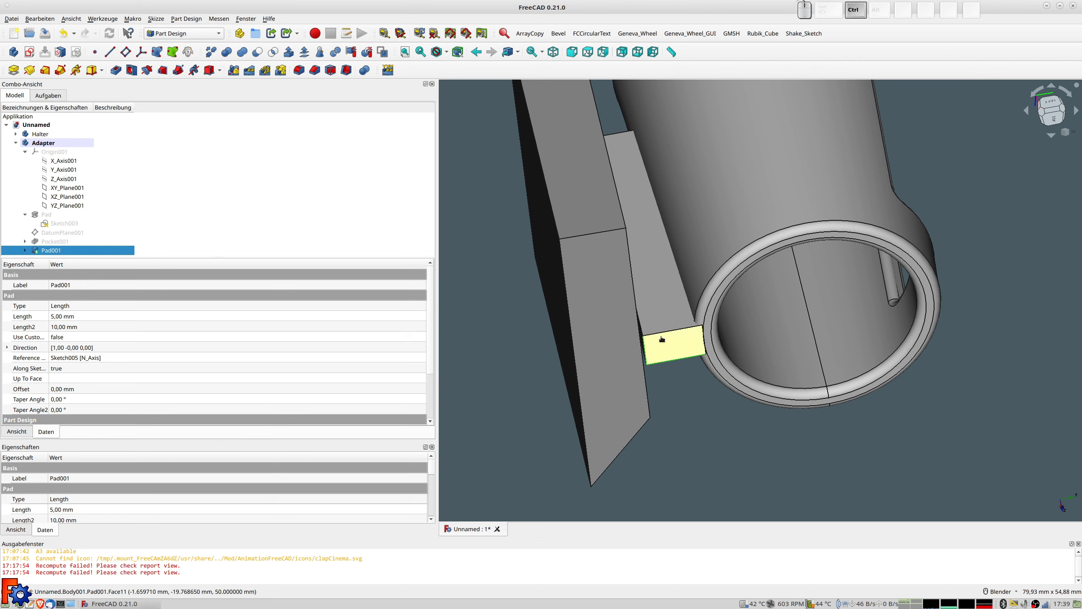
{"action": "left_click", "coordinate": [659, 341], "text": "ctrl"}
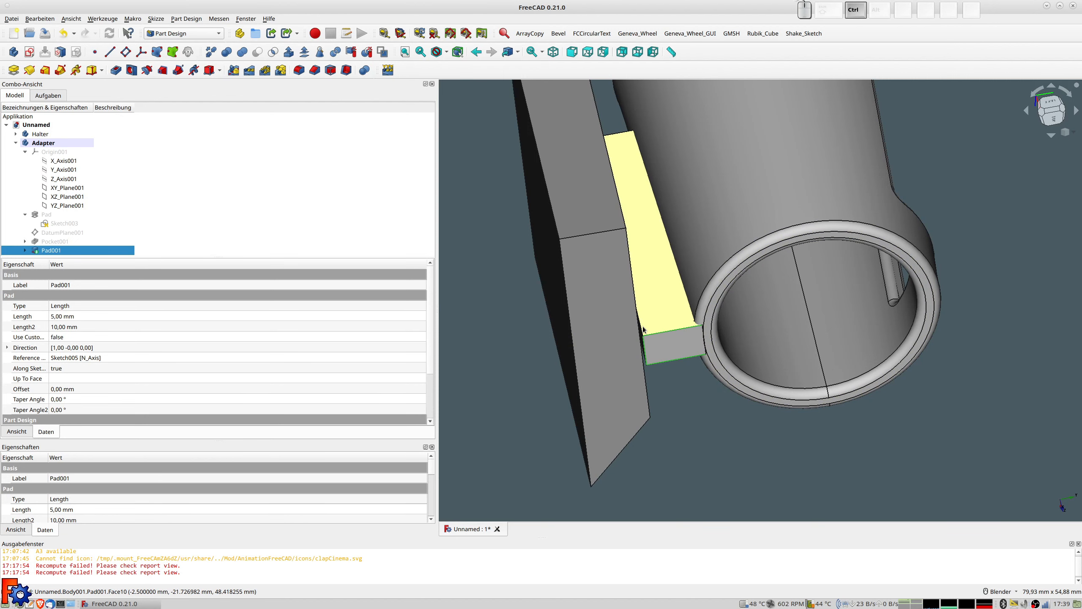
{"action": "middle_click_drag", "start_coordinate": [641, 328], "coordinate": [679, 355], "text": "ctrl"}
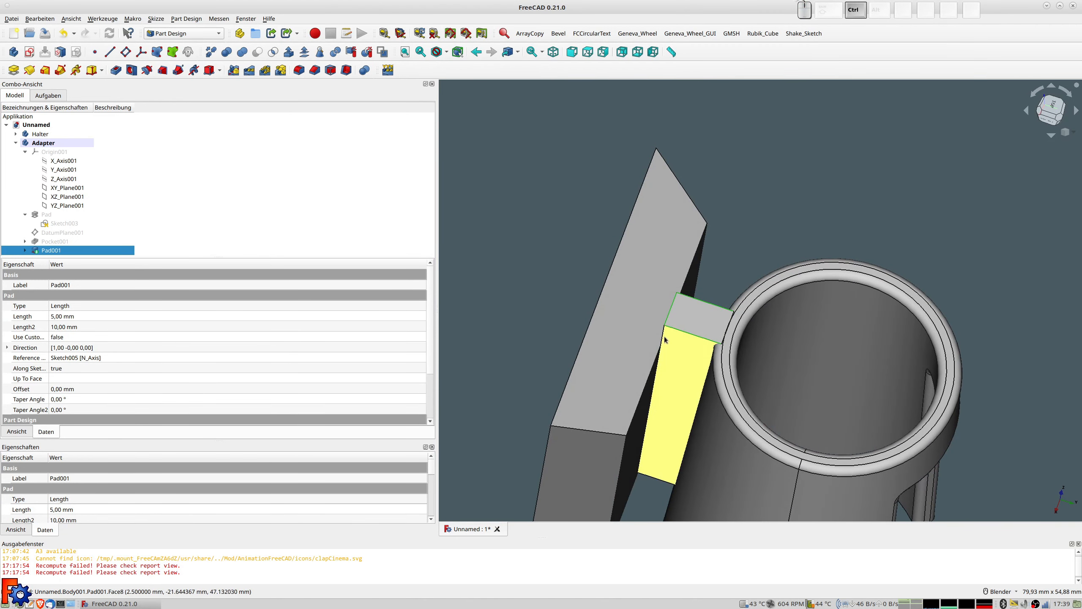
{"action": "middle_click_drag", "start_coordinate": [711, 351], "coordinate": [679, 455]}
{"action": "mouse_move", "coordinate": [740, 142]}
{"action": "middle_mouse_down"}
{"action": "mouse_move", "coordinate": [689, 270]}
{"action": "mouse_move", "coordinate": [696, 283]}
{"action": "mouse_move", "coordinate": [738, 150]}
{"action": "middle_mouse_up"}
{"action": "left_click", "coordinate": [742, 147], "text": "ctrl"}
{"action": "left_click", "coordinate": [746, 119], "text": "ctrl"}
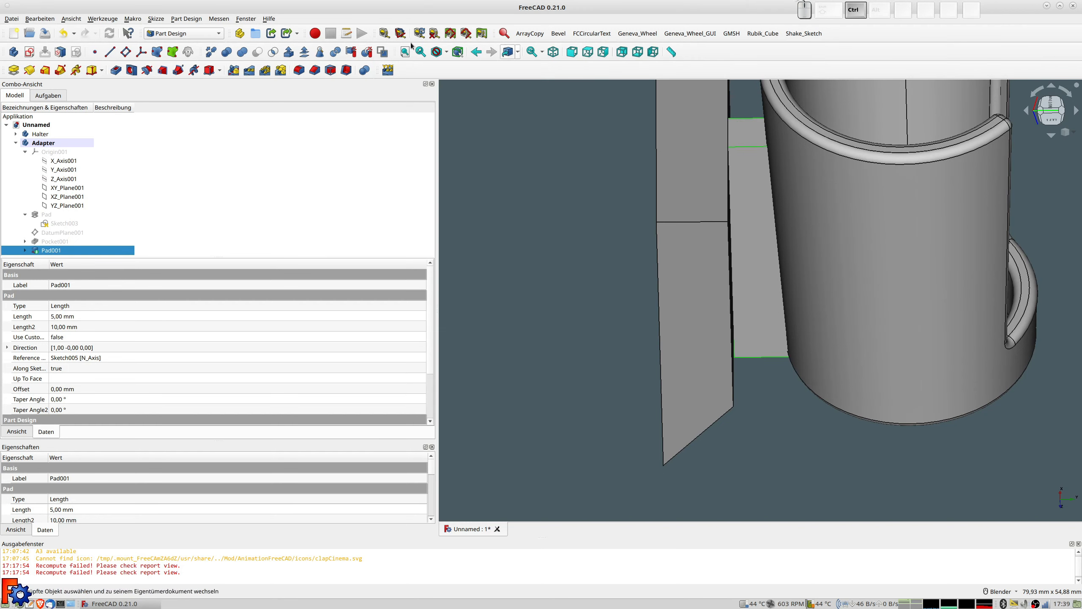
{"action": "left_click", "coordinate": [296, 69]}
{"action": "middle_click_drag", "start_coordinate": [797, 217], "coordinate": [808, 188]}
{"action": "scroll", "coordinate": [749, 280], "scroll_direction": "up", "scroll_amount": 6}
{"action": "middle_click_drag", "start_coordinate": [679, 275], "coordinate": [623, 301]}
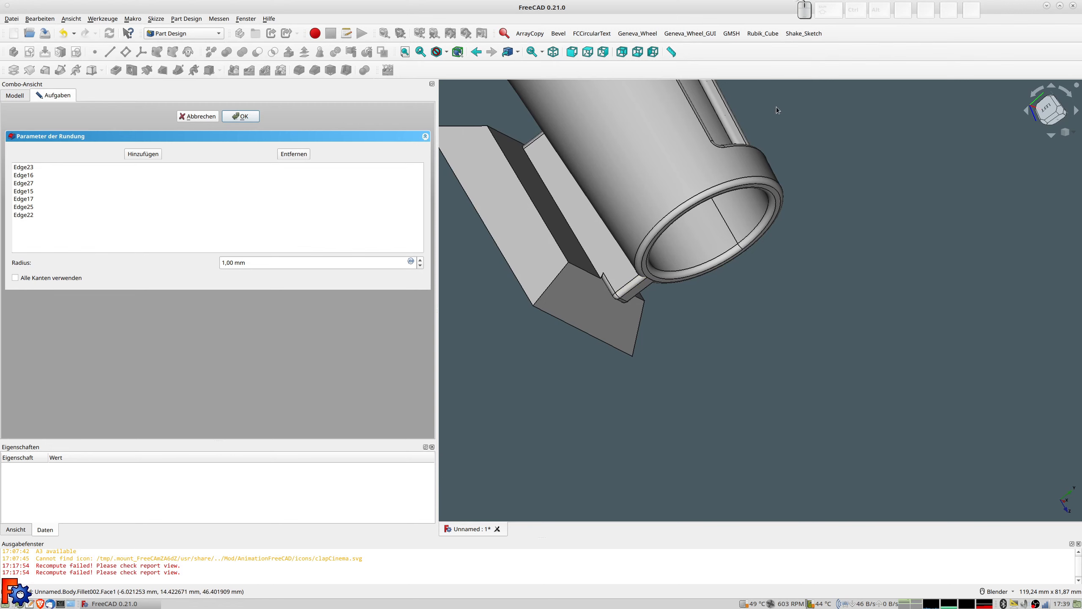
{"action": "scroll", "coordinate": [780, 153], "scroll_direction": "down", "scroll_amount": 3}
{"action": "middle_click_drag", "start_coordinate": [730, 205], "coordinate": [783, 199]}
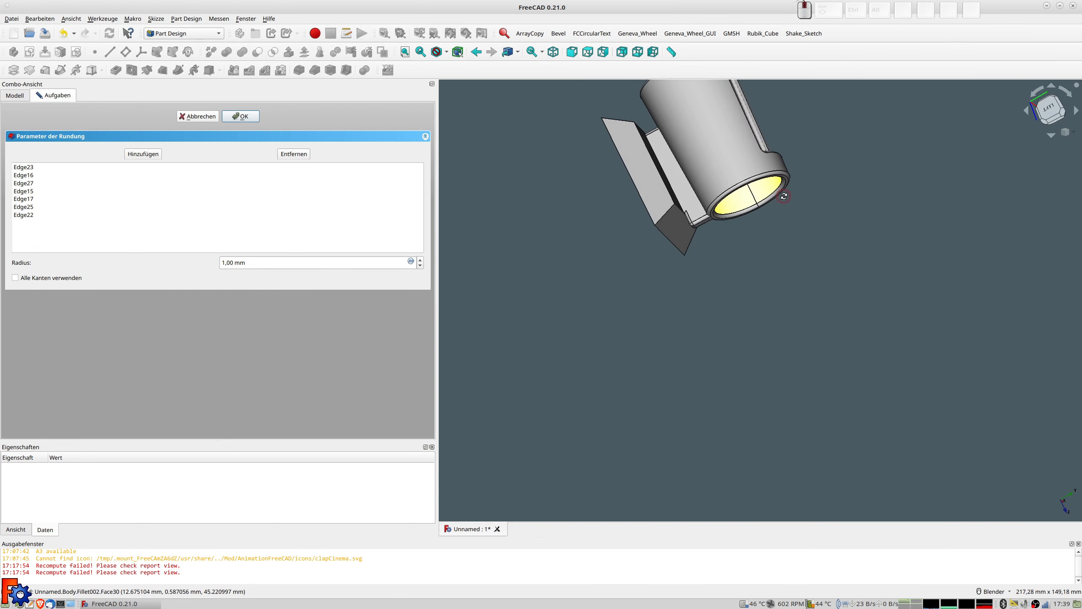
{"action": "left_click", "coordinate": [237, 118]}
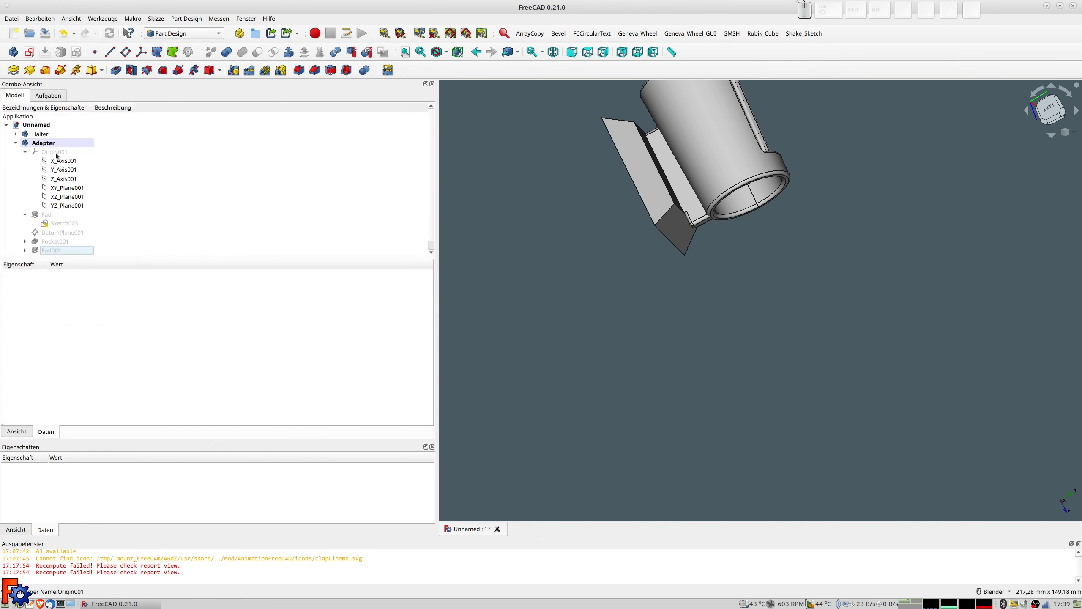
Step: Start saving the document under a new name and create the folder 20230615-MicAdapt inside the FREECAD directory for it
{"action": "middle_click_drag", "start_coordinate": [797, 198], "coordinate": [838, 208]}
{"action": "middle_click_drag", "start_coordinate": [678, 208], "coordinate": [552, 354], "text": "shift"}
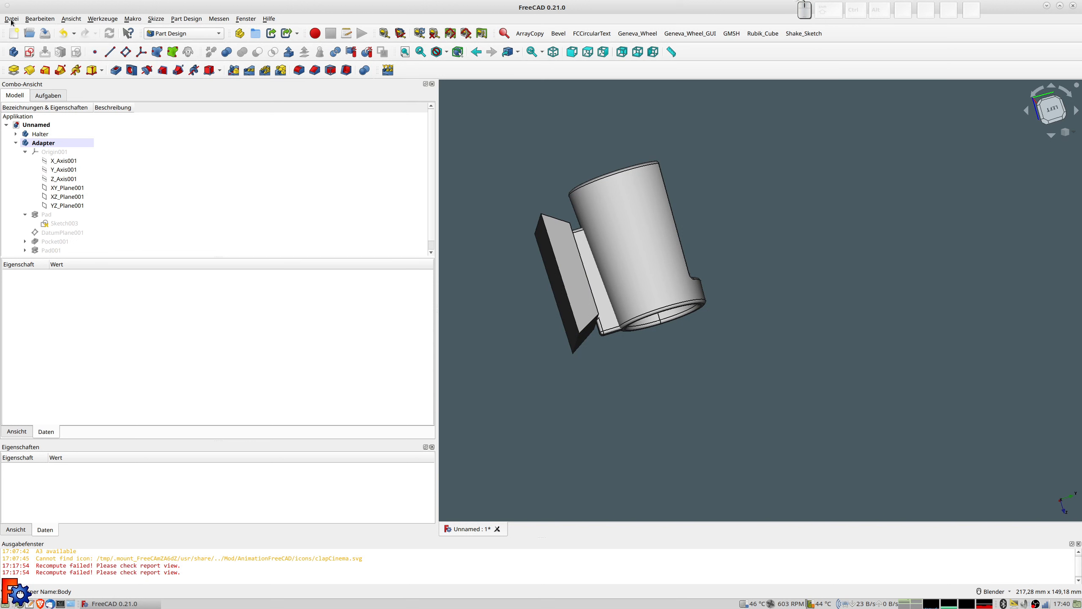
{"action": "left_click", "coordinate": [12, 19]}
{"action": "left_click", "coordinate": [39, 92]}
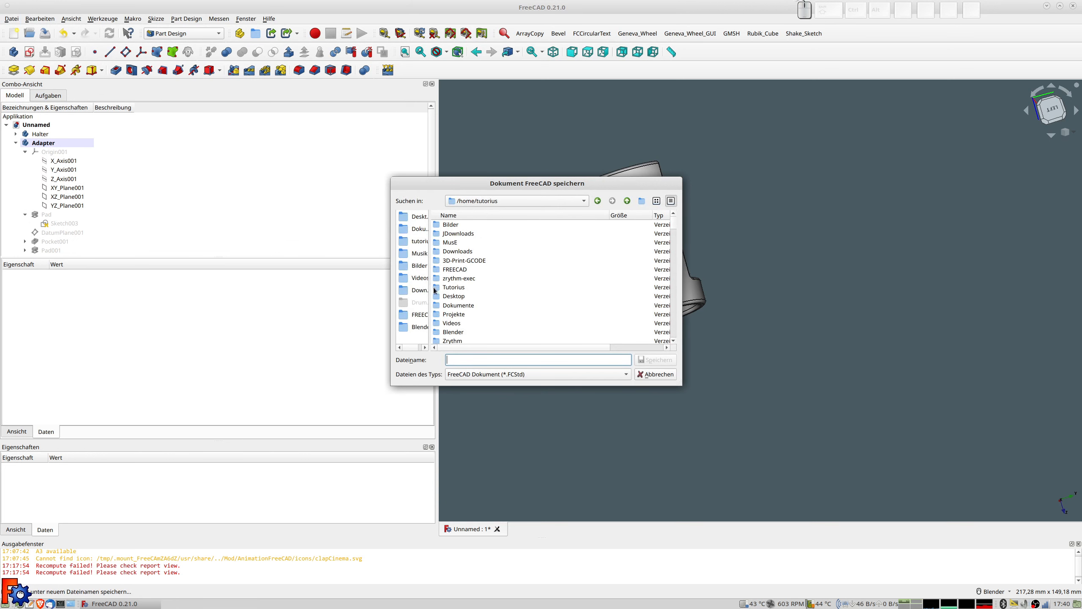
{"action": "left_click", "coordinate": [422, 315]}
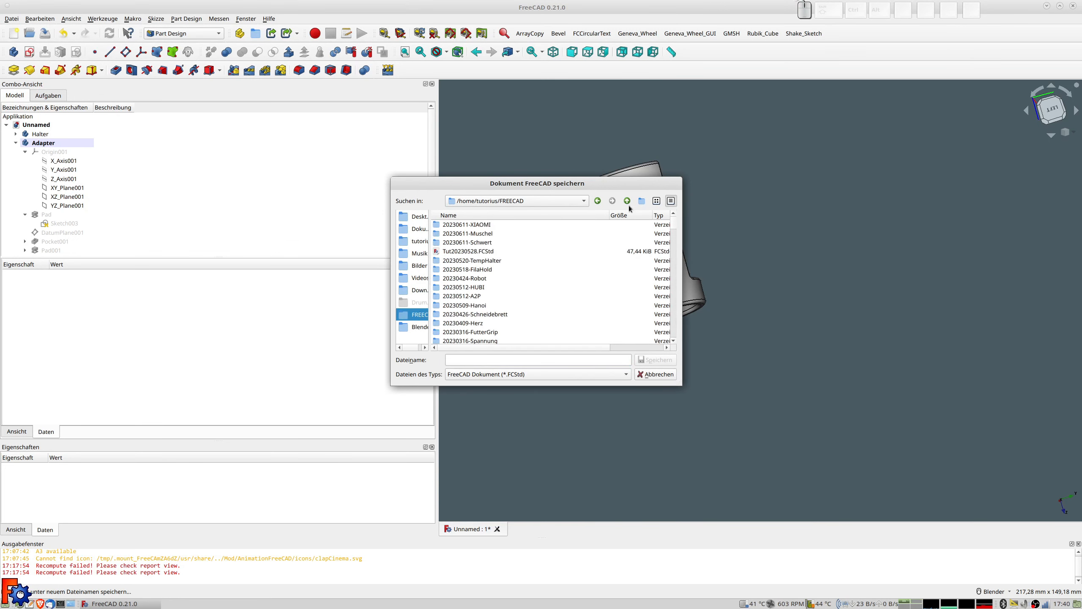
{"action": "left_click", "coordinate": [642, 201]}
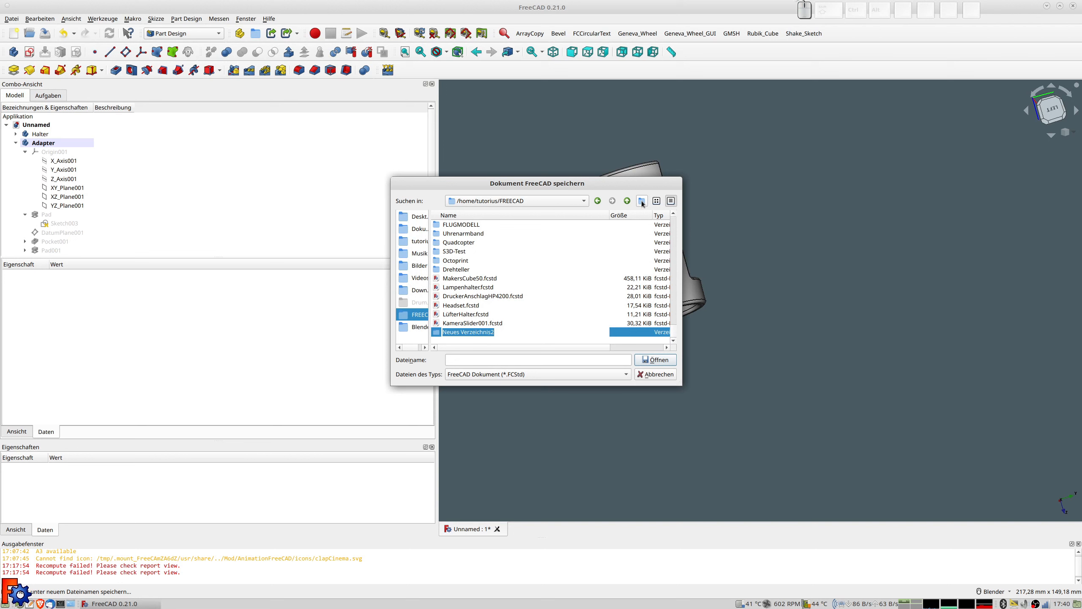
{"action": "type", "text": "2023"}
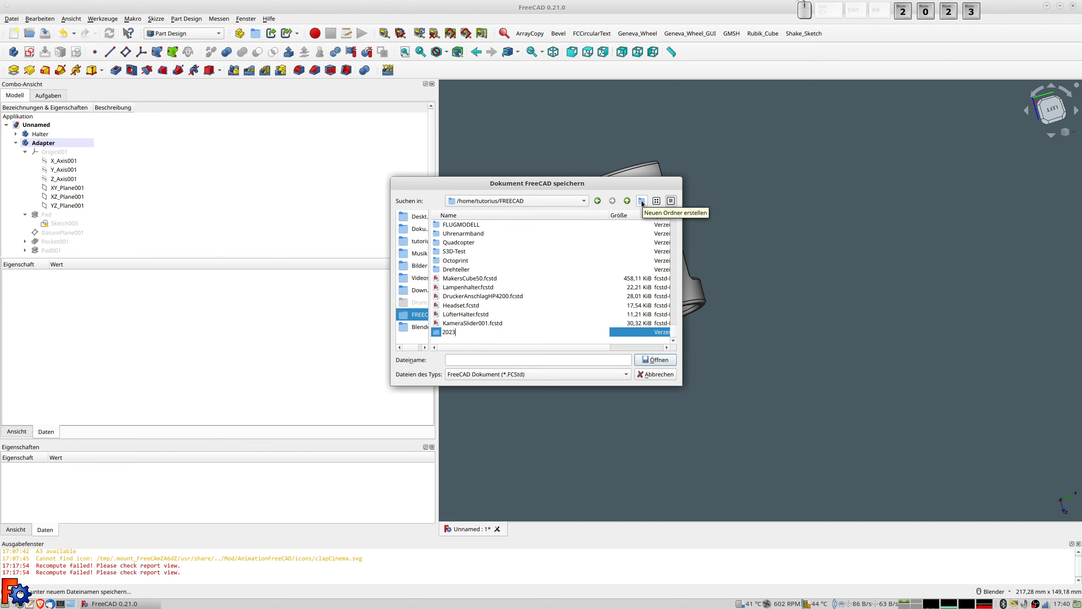
{"action": "type", "text": "06"}
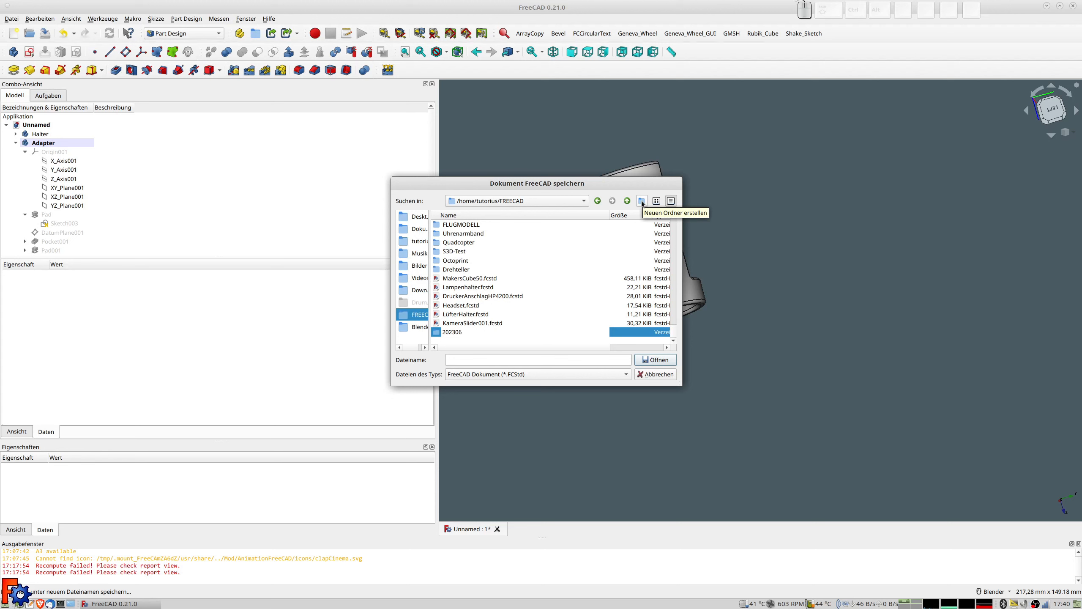
{"action": "type", "text": "15-M"}
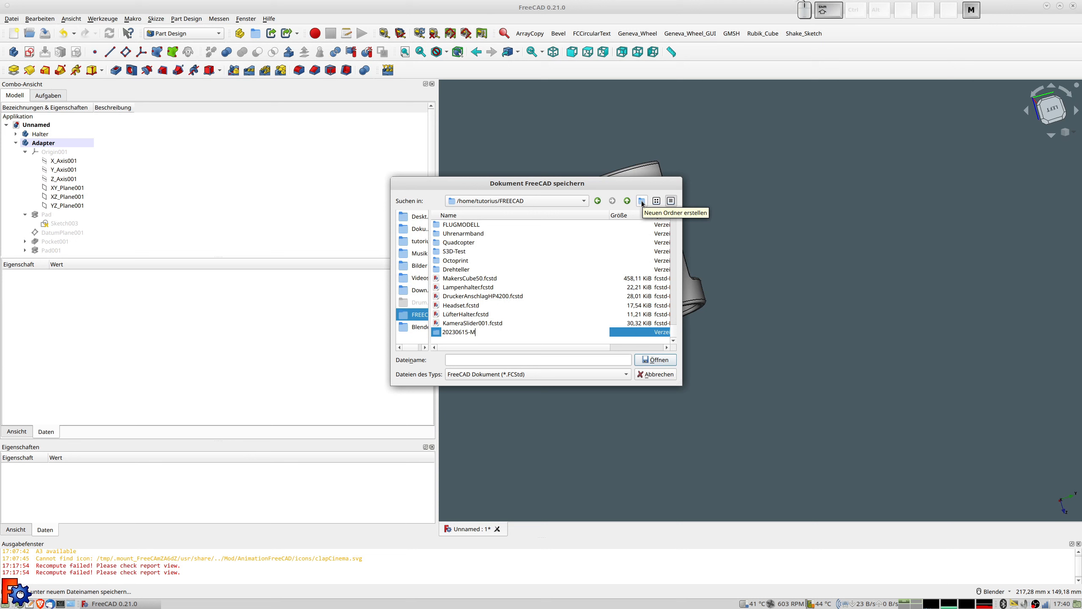
{"action": "type", "text": "icAdapt"}
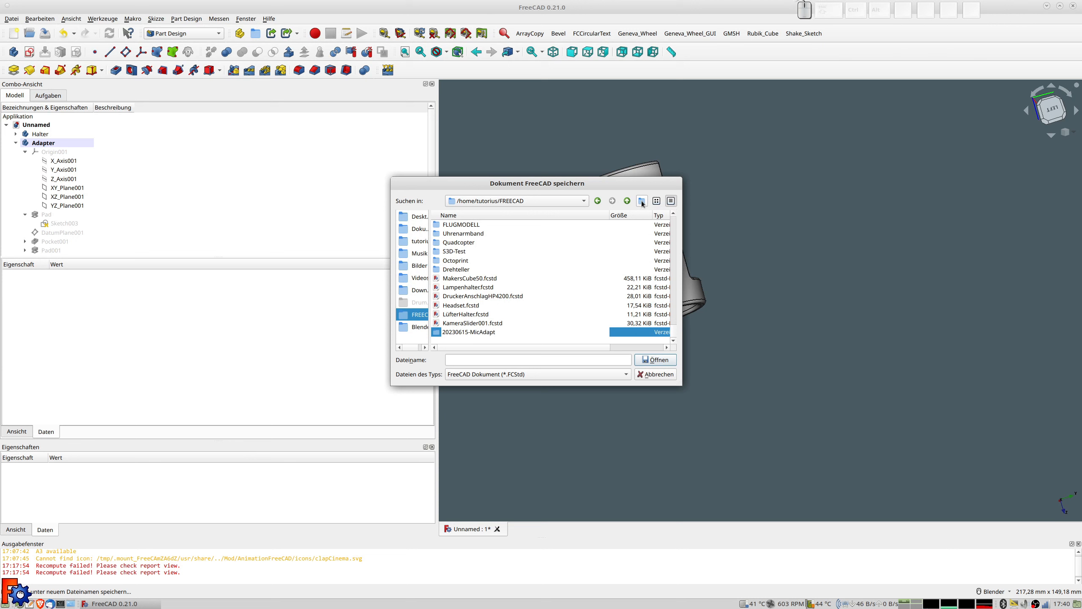
{"action": "key", "text": "Return"}
{"action": "key", "text": "Return"}
Step: Save the document in the new folder under the file name MicAdapt1-001
{"action": "left_click", "coordinate": [459, 359]}
{"action": "type", "text": "MicAdapt1"}
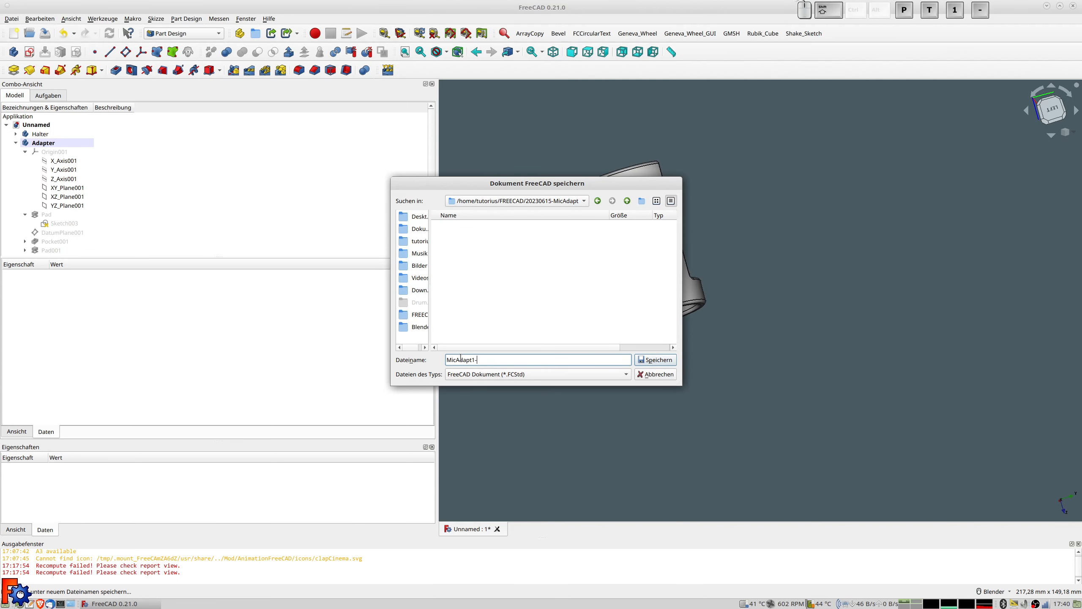
{"action": "type", "text": "-001"}
{"action": "key", "text": "Return"}
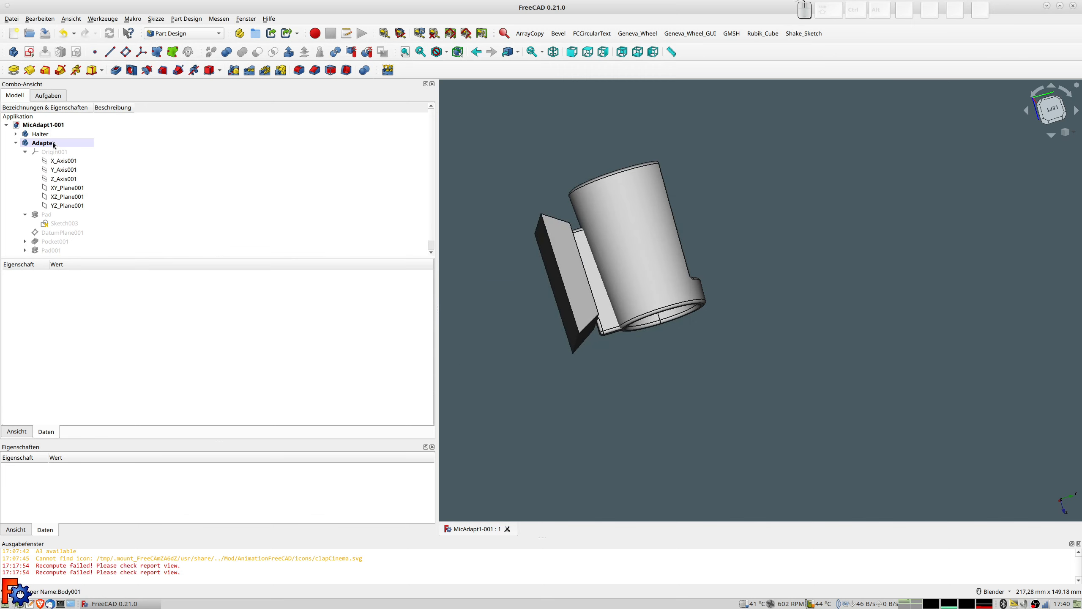
Step: Make the Halter body the active body and collapse its feature tree
{"action": "middle_click_drag", "start_coordinate": [636, 350], "coordinate": [631, 335]}
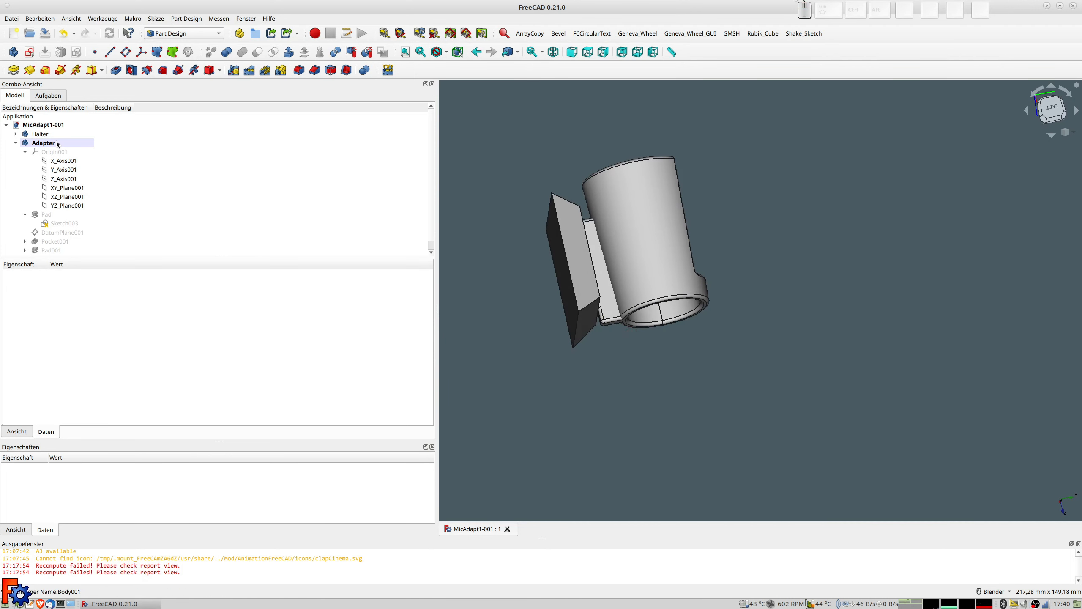
{"action": "left_click", "coordinate": [41, 135]}
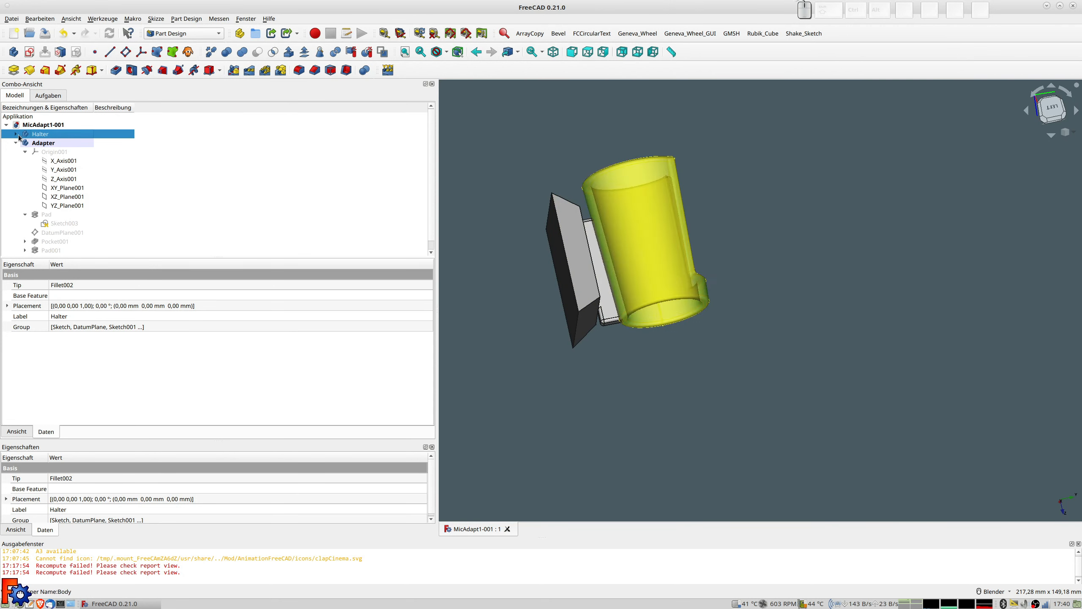
{"action": "double_click", "coordinate": [44, 137]}
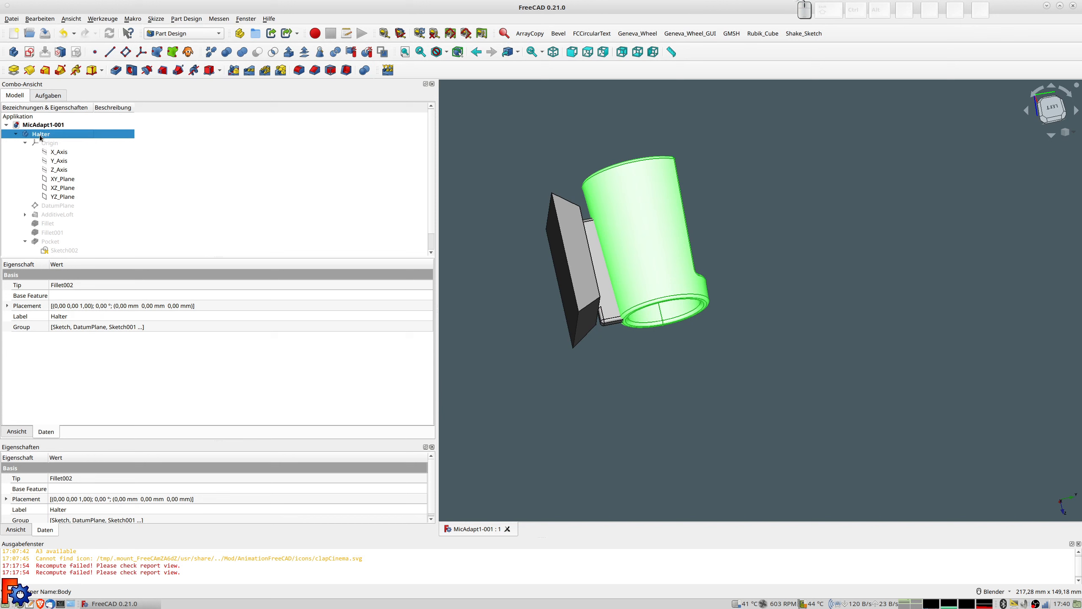
{"action": "left_click", "coordinate": [483, 183]}
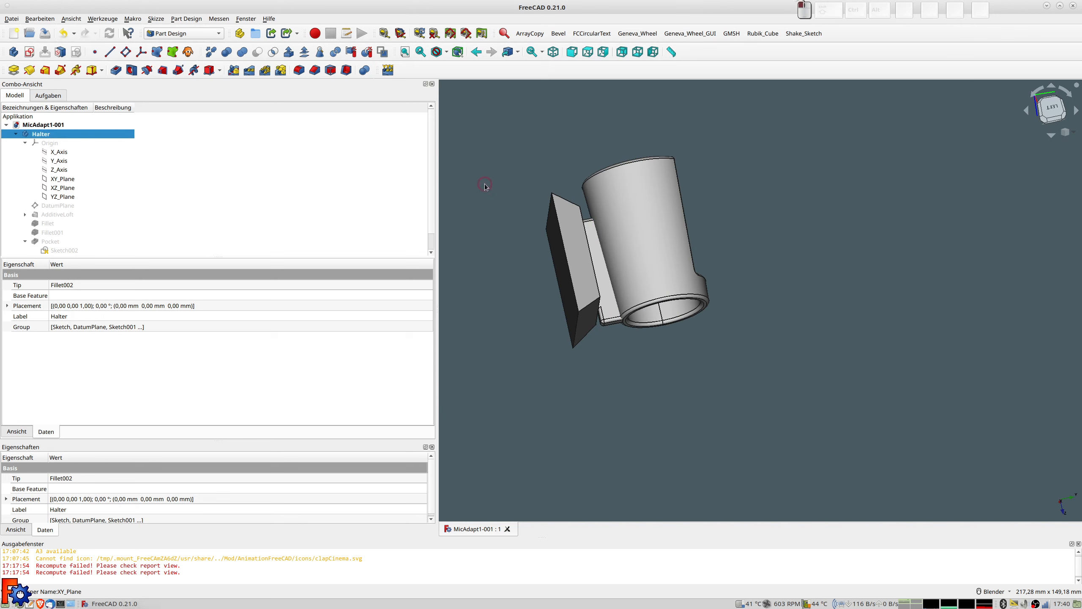
{"action": "left_click", "coordinate": [41, 134]}
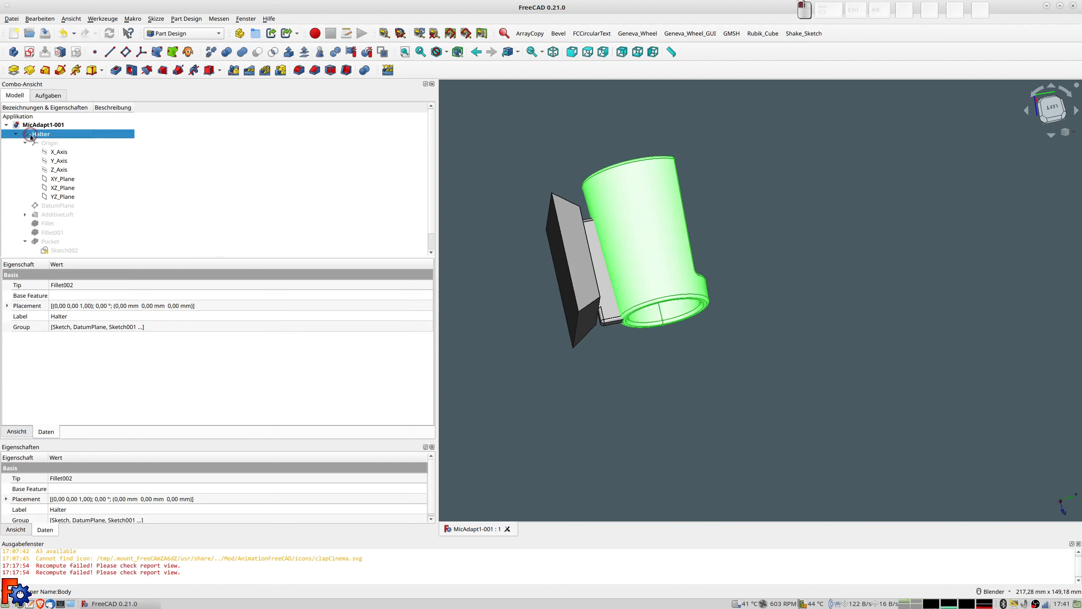
{"action": "left_click", "coordinate": [497, 140]}
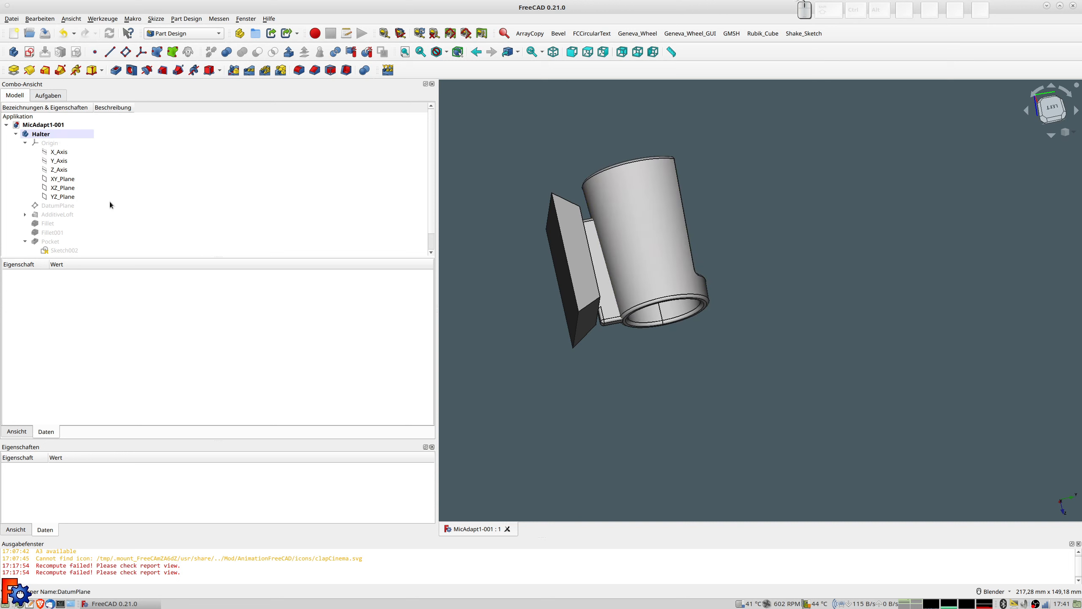
{"action": "left_click", "coordinate": [15, 134]}
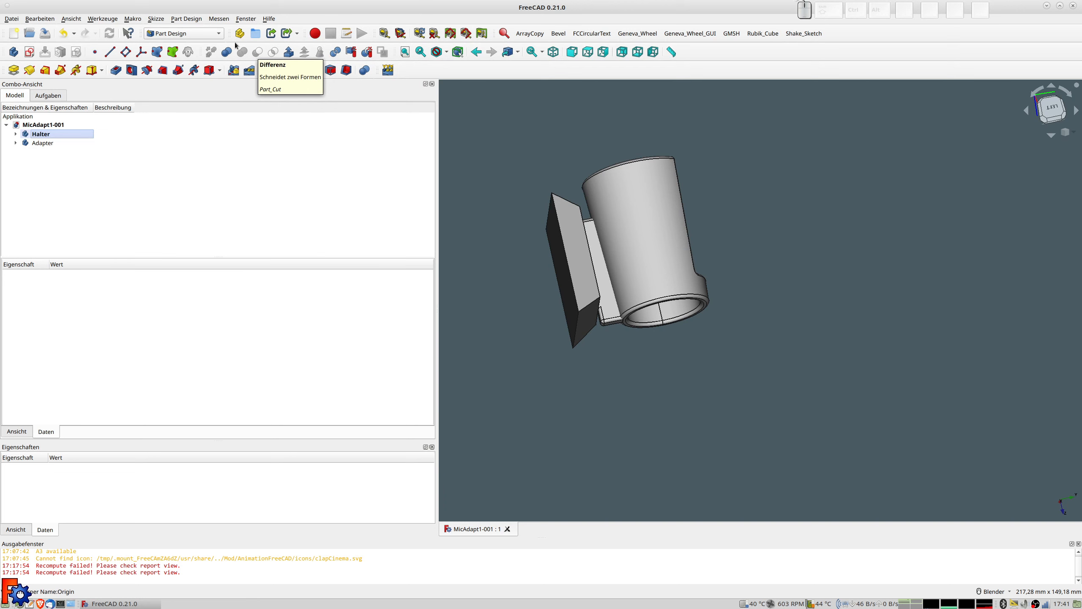
Step: Combine the Adapter body with the active Halter body using a Boolean union (Vereinigung) and select the merged Halter body to check it
{"action": "left_click", "coordinate": [365, 70]}
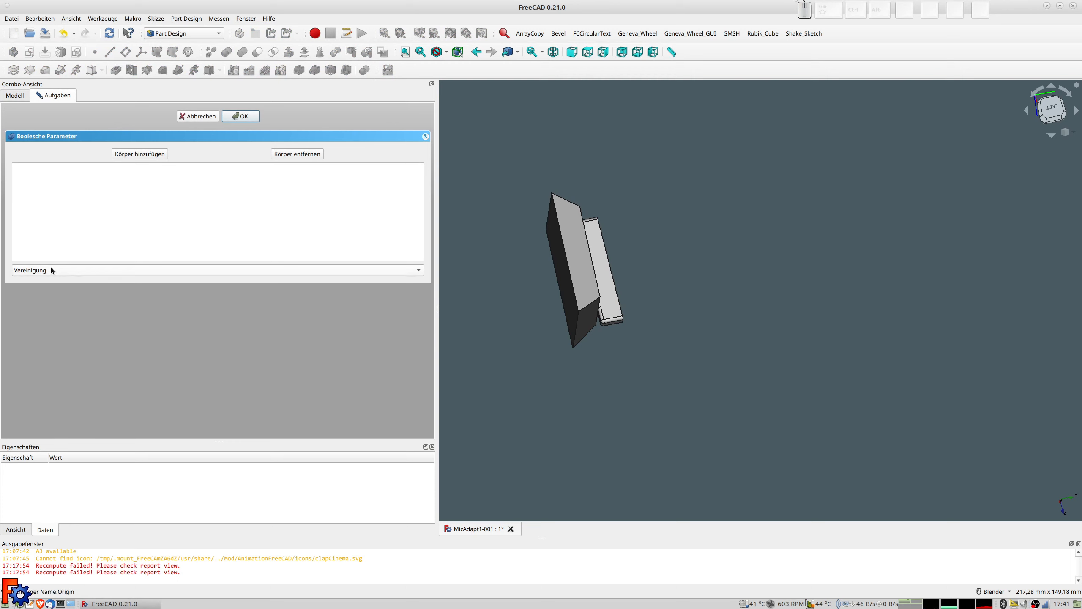
{"action": "left_click", "coordinate": [135, 154]}
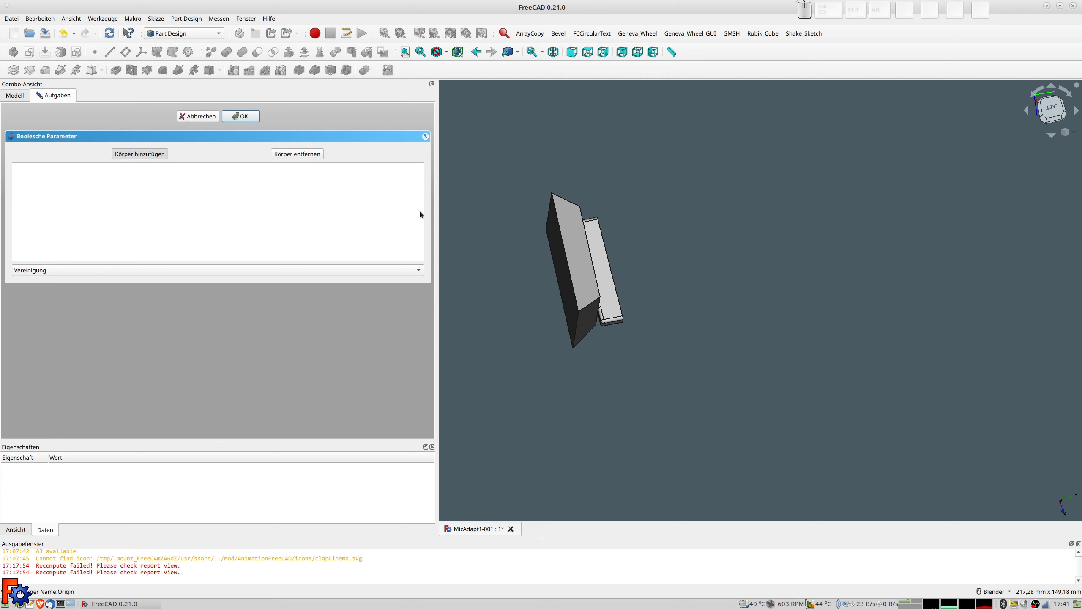
{"action": "left_click", "coordinate": [566, 232]}
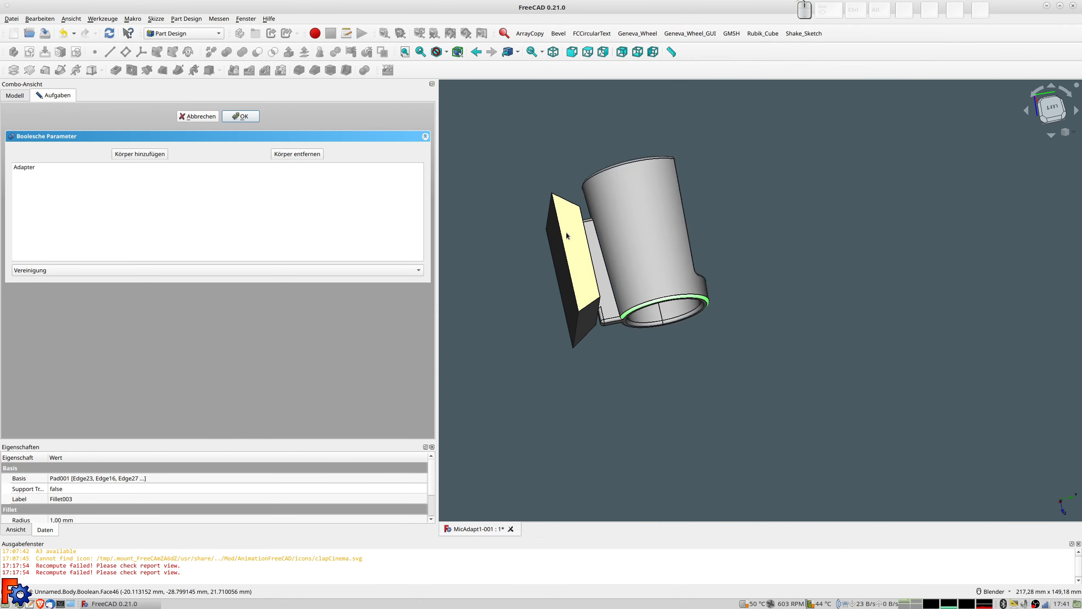
{"action": "left_click", "coordinate": [237, 117]}
{"action": "scroll", "coordinate": [83, 207], "scroll_direction": "up", "scroll_amount": 3}
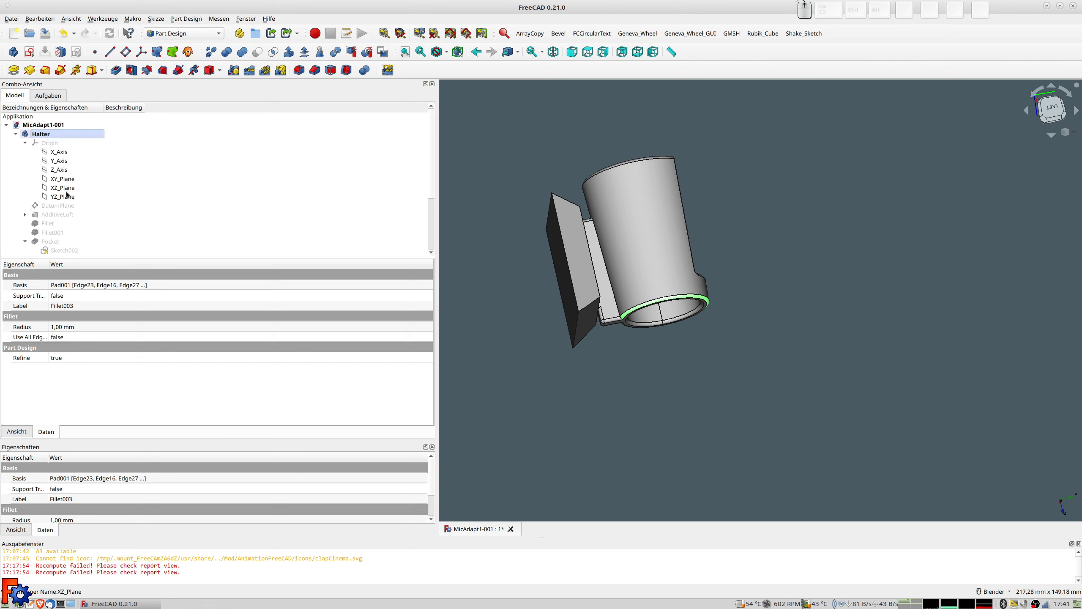
{"action": "left_click", "coordinate": [16, 134]}
{"action": "left_click", "coordinate": [49, 134]}
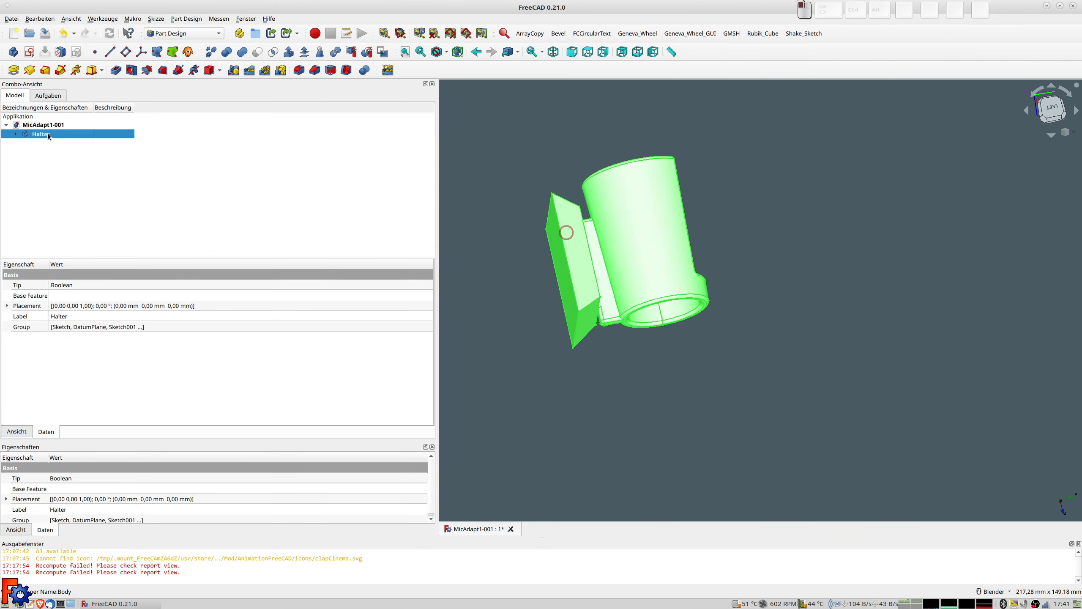
{"action": "middle_click_drag", "start_coordinate": [703, 328], "coordinate": [788, 362]}
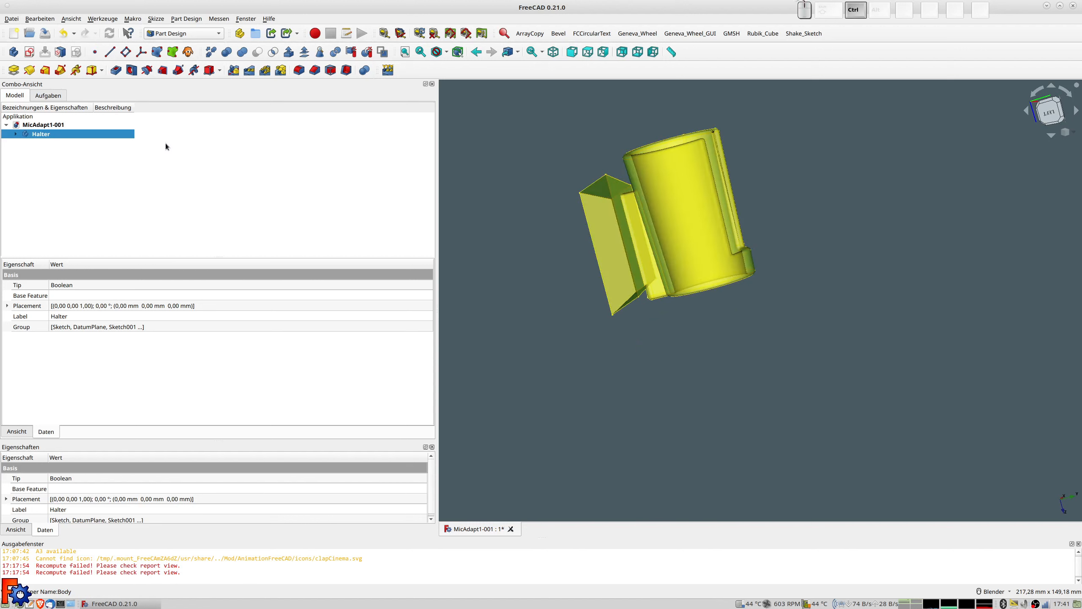
Step: Save the document and export the merged Halter body as the STL mesh MicAdapt1-001-Halter.stl
{"action": "key", "text": "ctrl+s"}
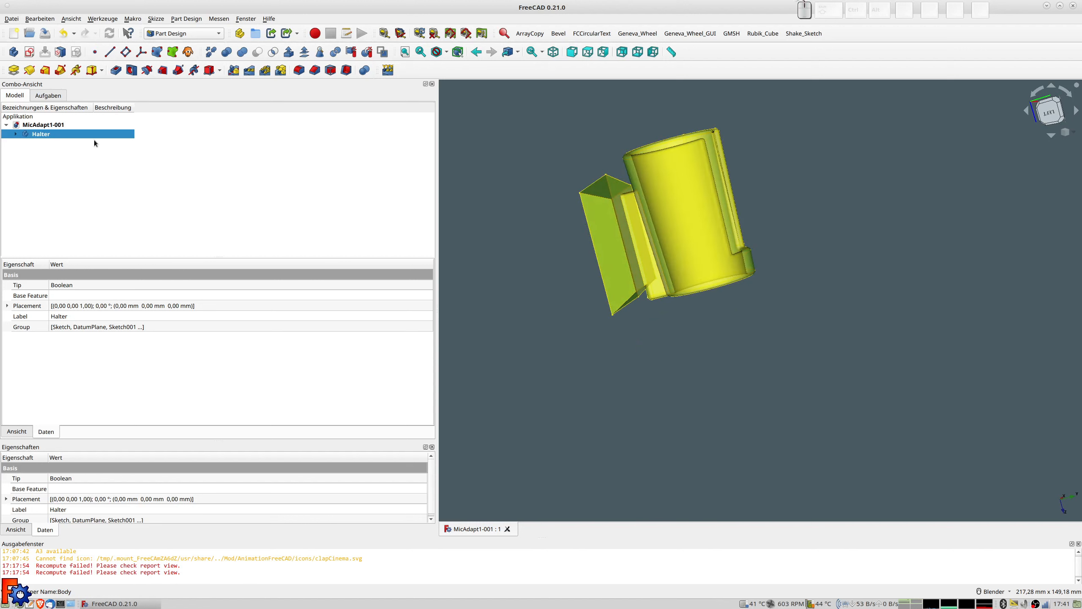
{"action": "left_click", "coordinate": [81, 137]}
{"action": "key", "text": "ctrl+e"}
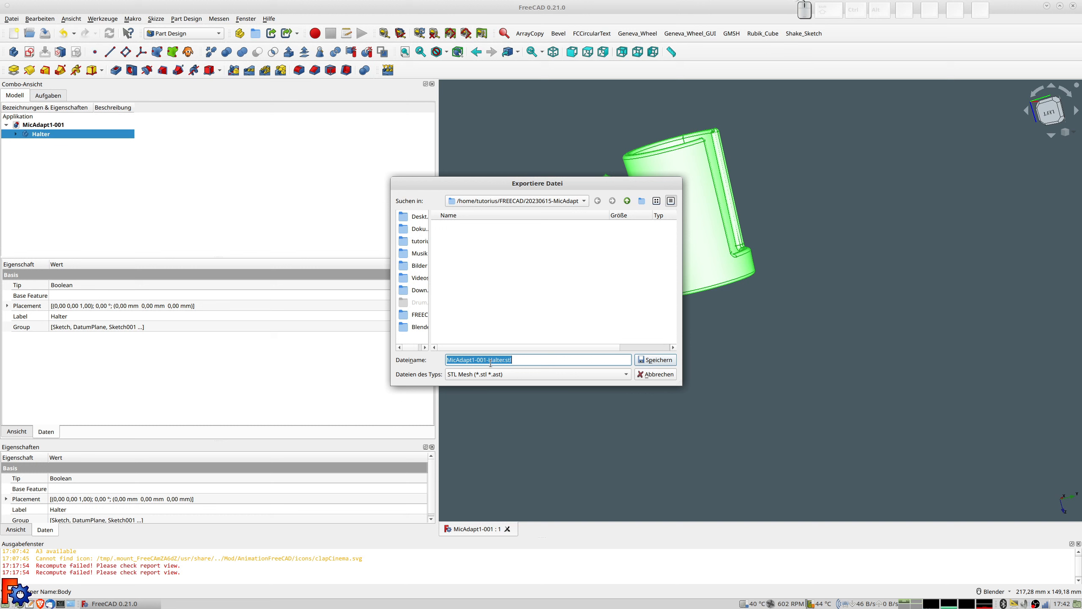
{"action": "left_click", "coordinate": [660, 360]}
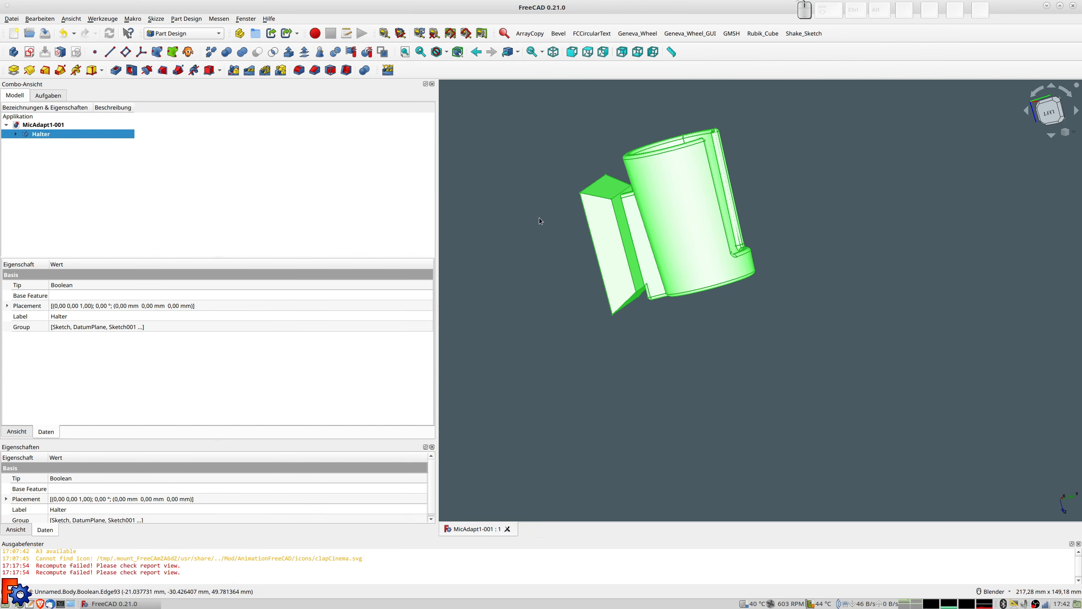
Step: Switch to Ultimaker Cura and load MicAdapt1-001-Halter.stl from the FREECAD/20230615-MicAdapt folder
{"action": "key", "text": "ctrl+alt"}
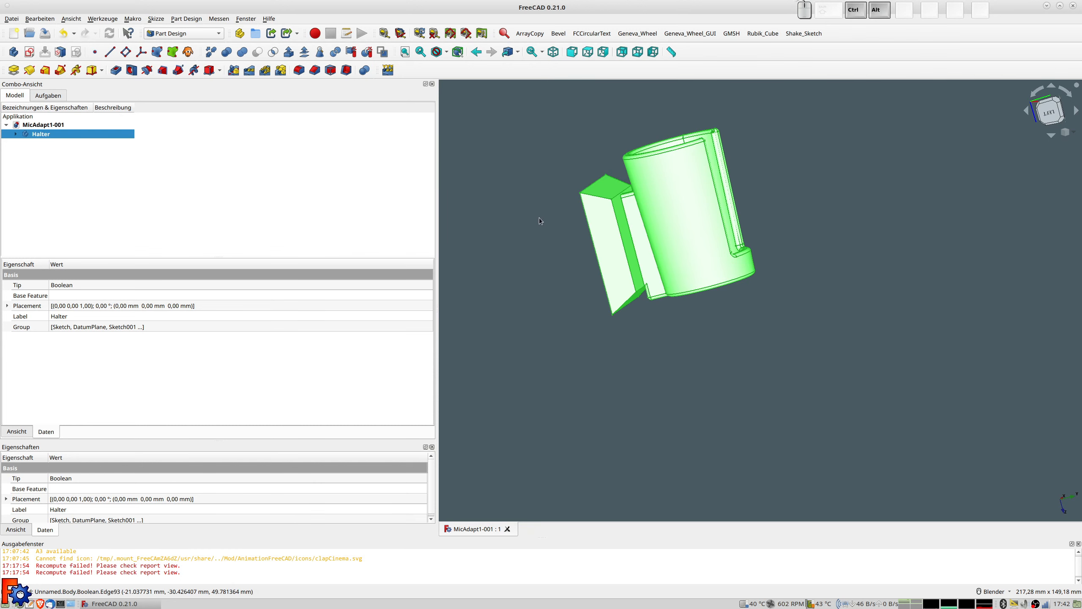
{"action": "key", "text": "ctrl+alt+c"}
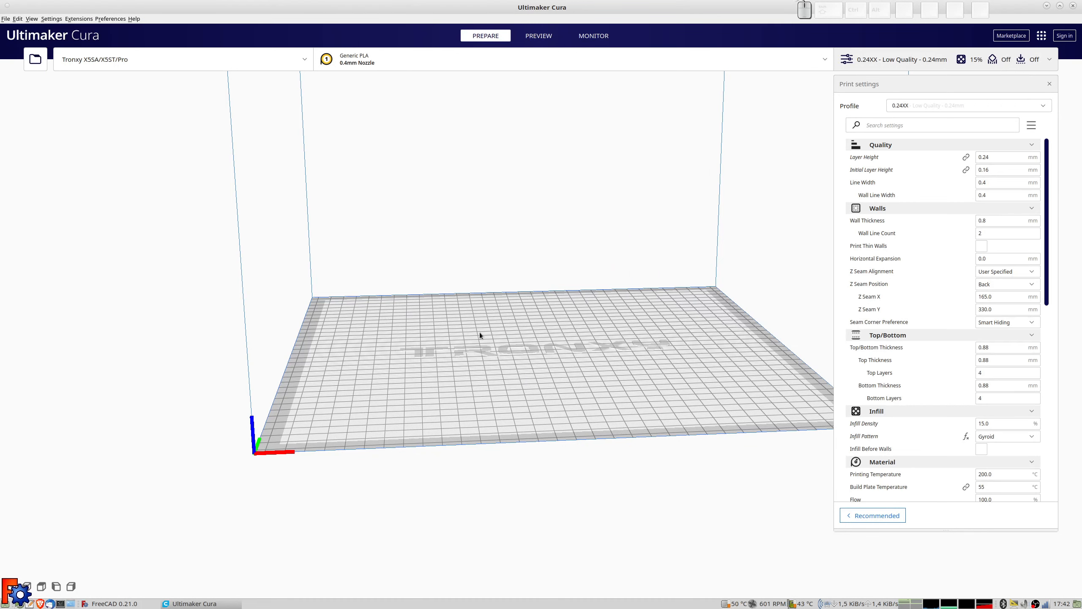
{"action": "key", "text": "ctrl+o"}
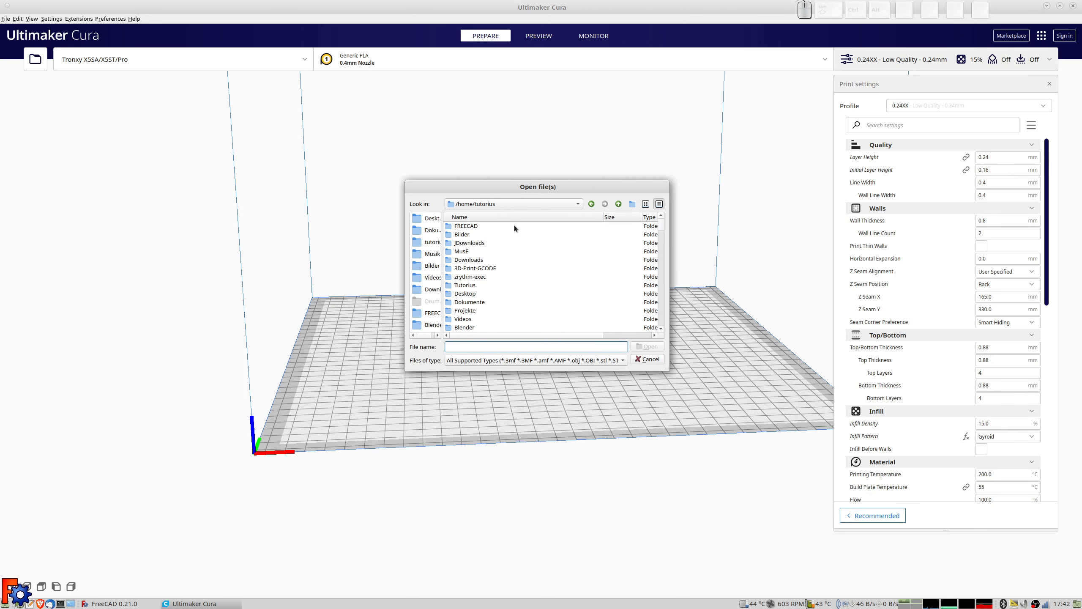
{"action": "double_click", "coordinate": [464, 226]}
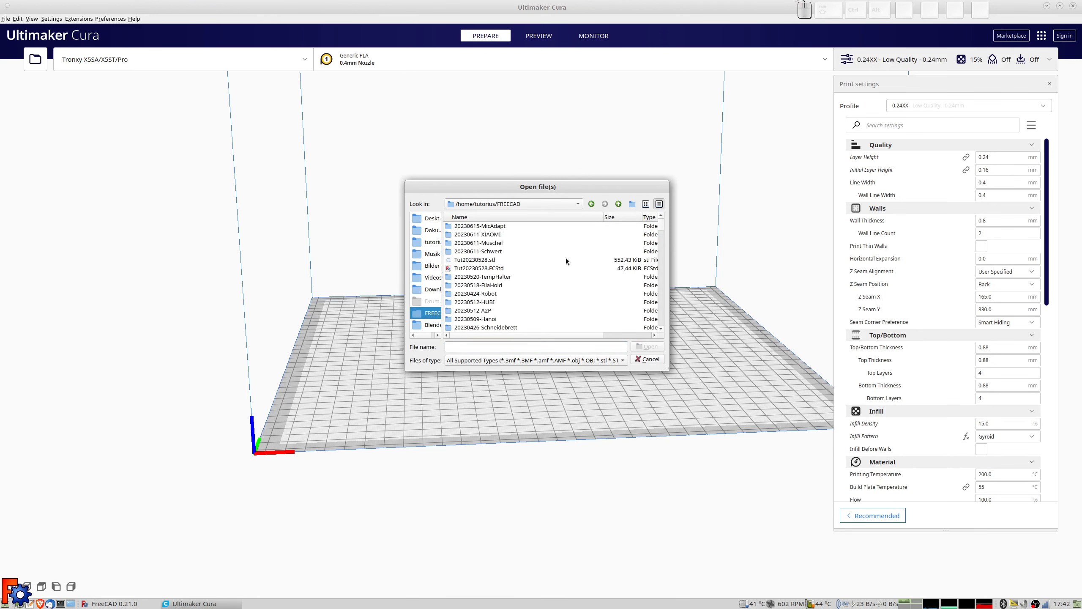
{"action": "double_click", "coordinate": [489, 230]}
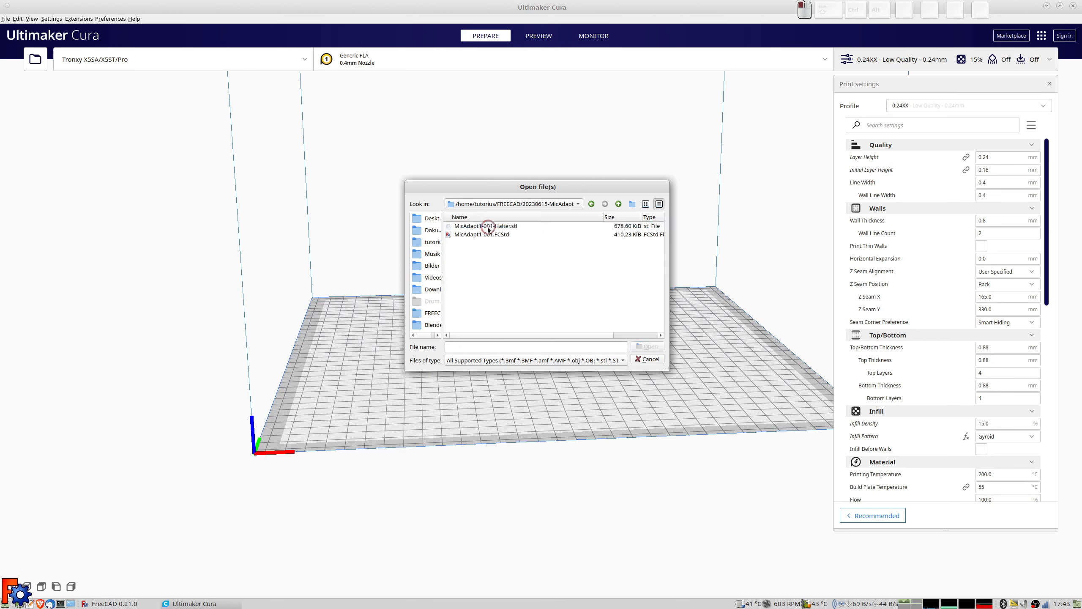
{"action": "left_click", "coordinate": [490, 226]}
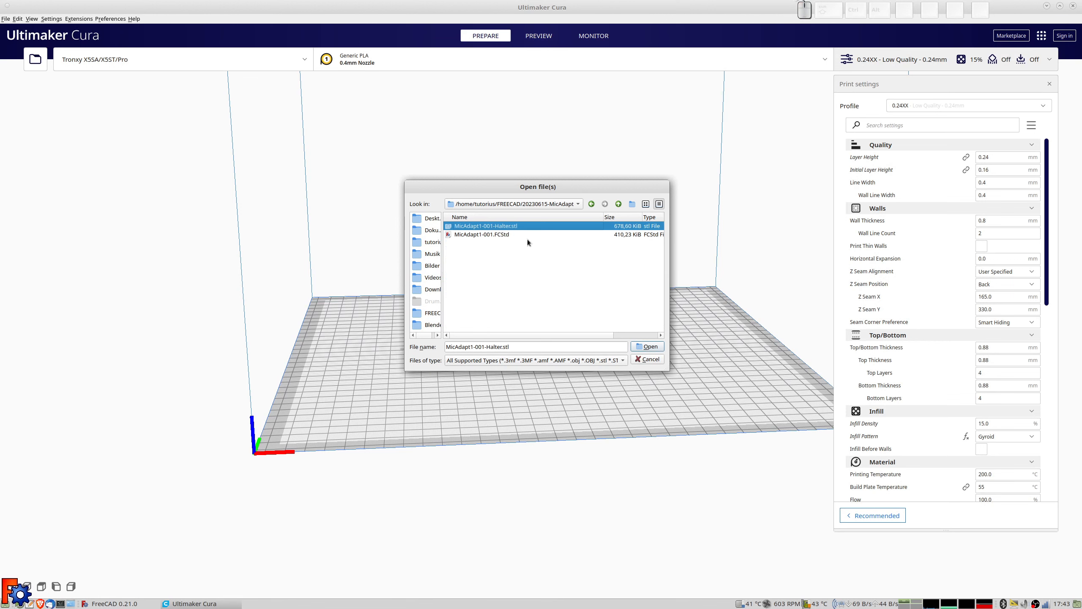
{"action": "double_click", "coordinate": [470, 230]}
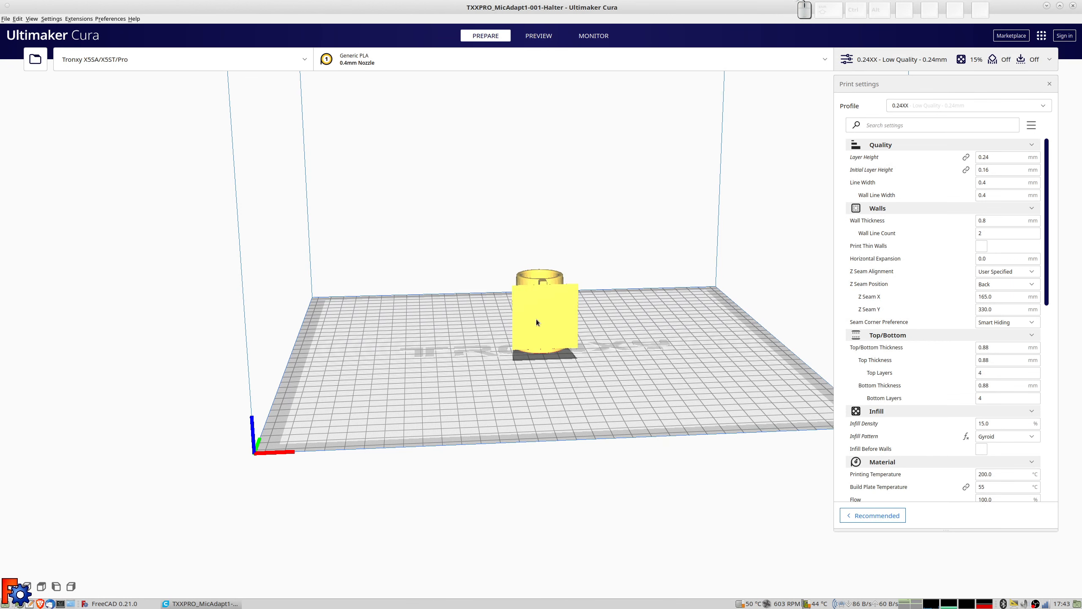
Step: Rotate the holder so that it stands upside down on the build plate
{"action": "right_click_drag", "start_coordinate": [513, 331], "coordinate": [750, 336]}
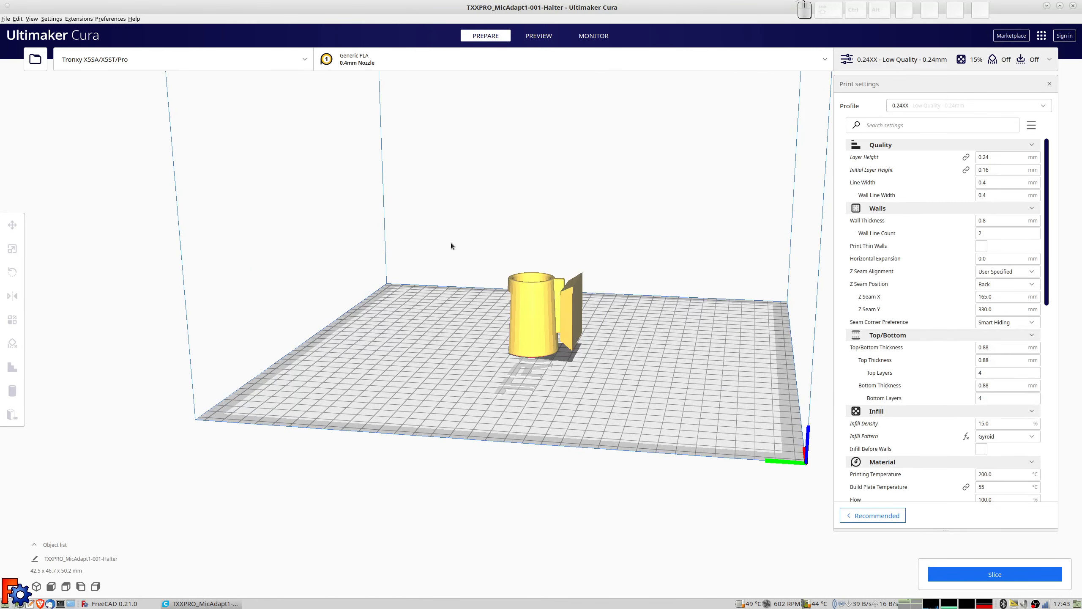
{"action": "left_click", "coordinate": [532, 301]}
{"action": "left_click", "coordinate": [12, 272]}
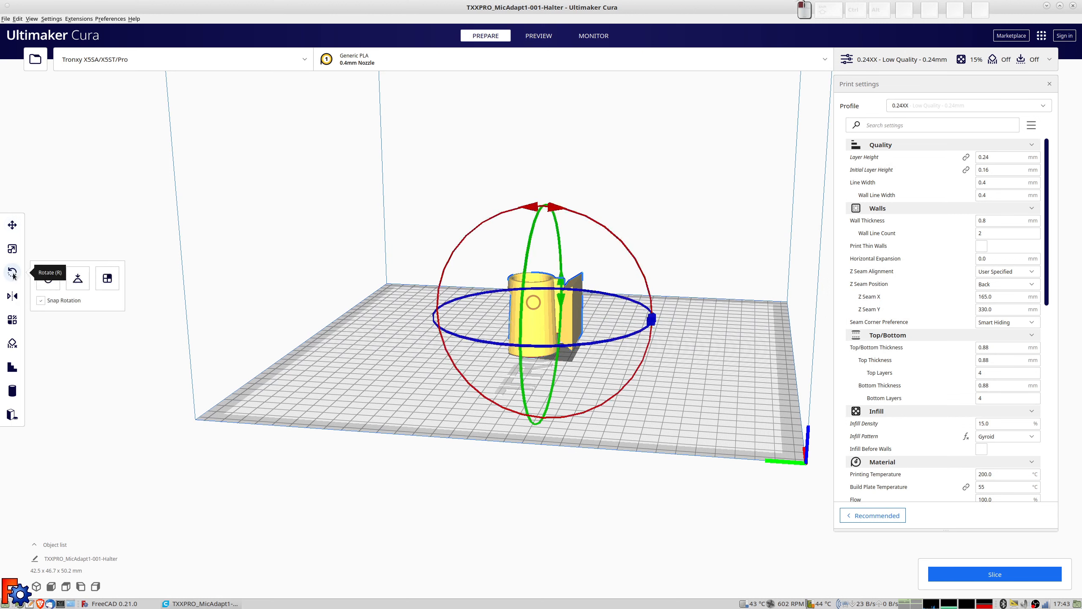
{"action": "left_click_drag", "start_coordinate": [592, 226], "coordinate": [424, 438]}
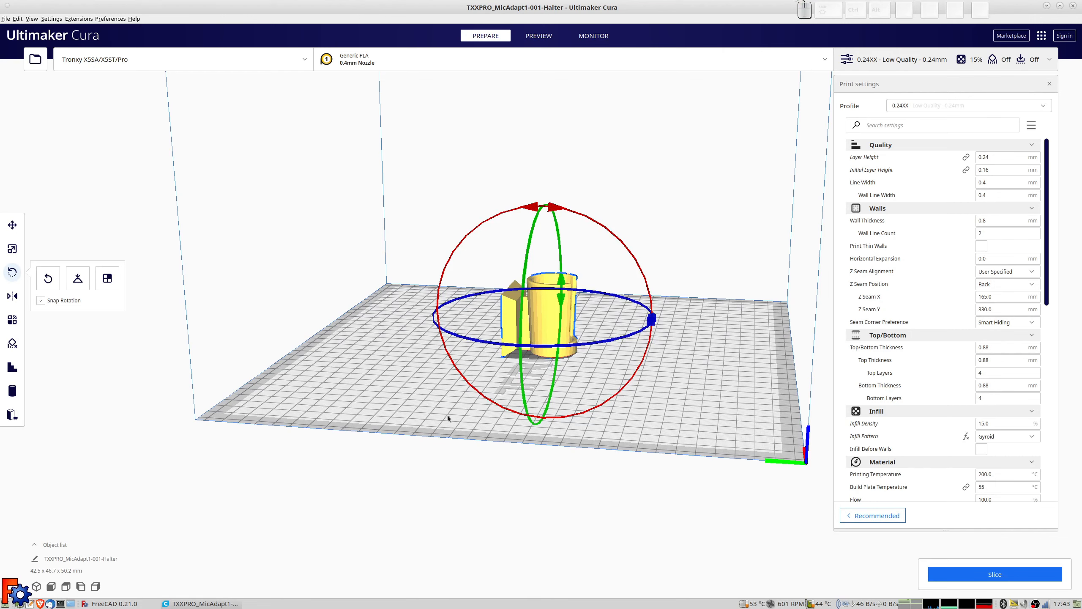
{"action": "left_click", "coordinate": [370, 345]}
Step: Select the holder and activate the cube block tool with size and base 3 mm for supporting its underside
{"action": "right_click_drag", "start_coordinate": [599, 389], "coordinate": [582, 242]}
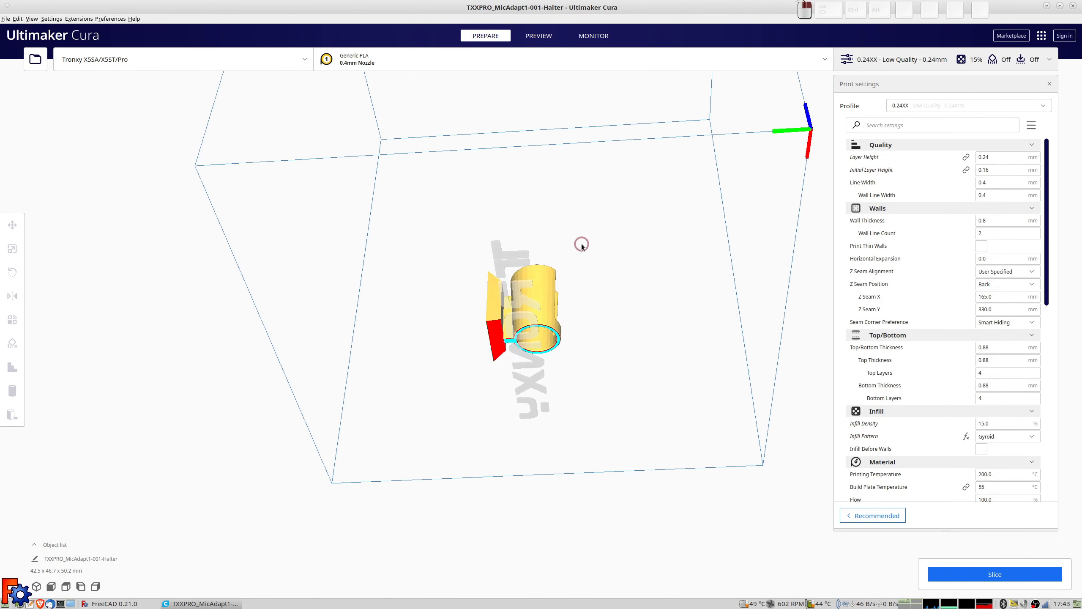
{"action": "scroll", "coordinate": [526, 351], "scroll_direction": "up", "scroll_amount": 5}
{"action": "right_click_drag", "start_coordinate": [490, 374], "coordinate": [526, 369]}
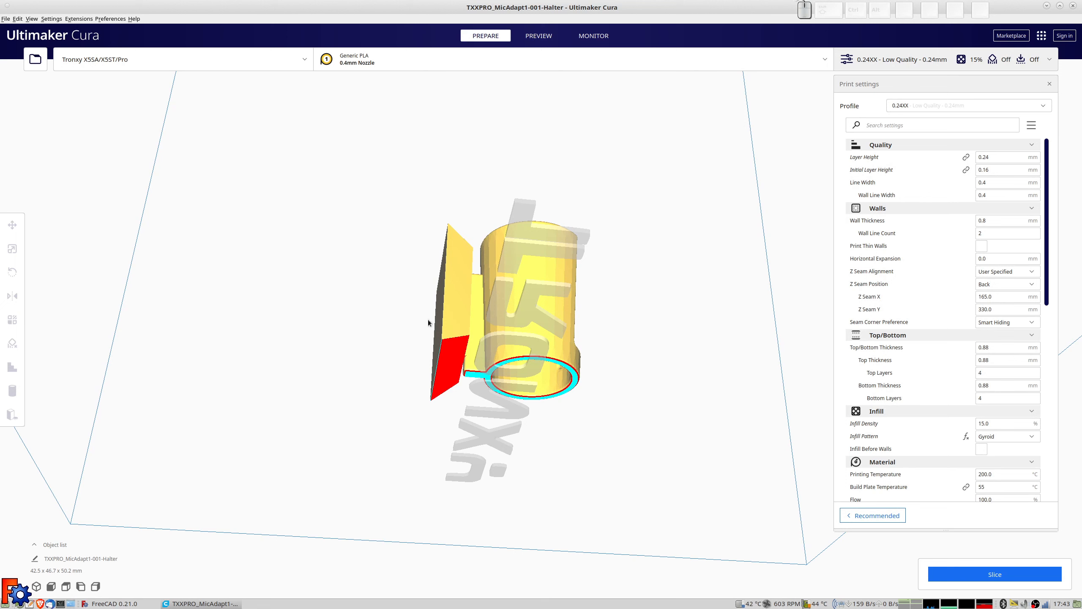
{"action": "left_click", "coordinate": [524, 313]}
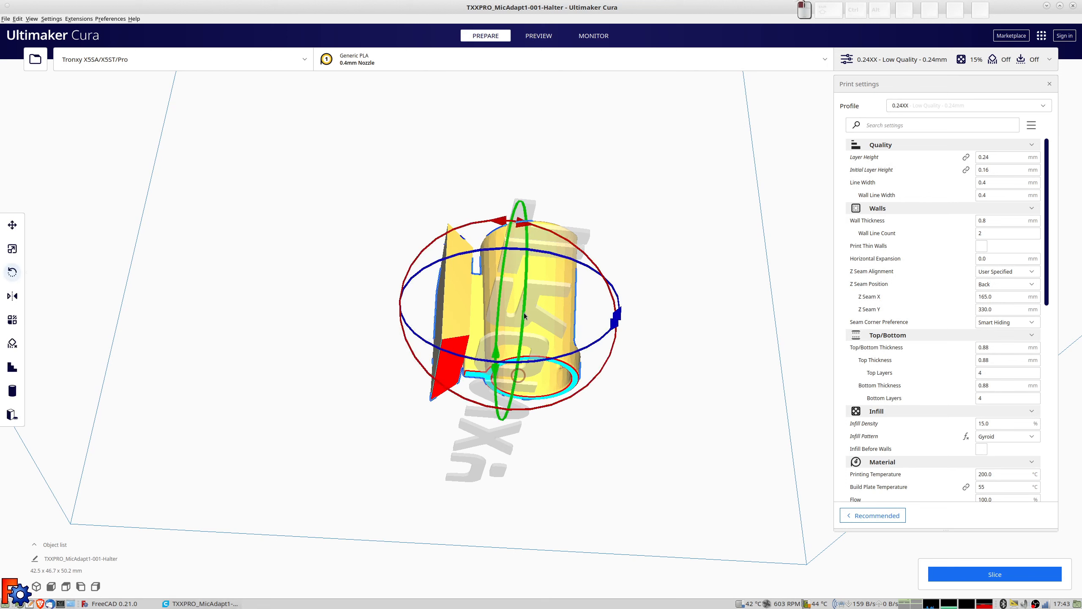
{"action": "left_click", "coordinate": [12, 369]}
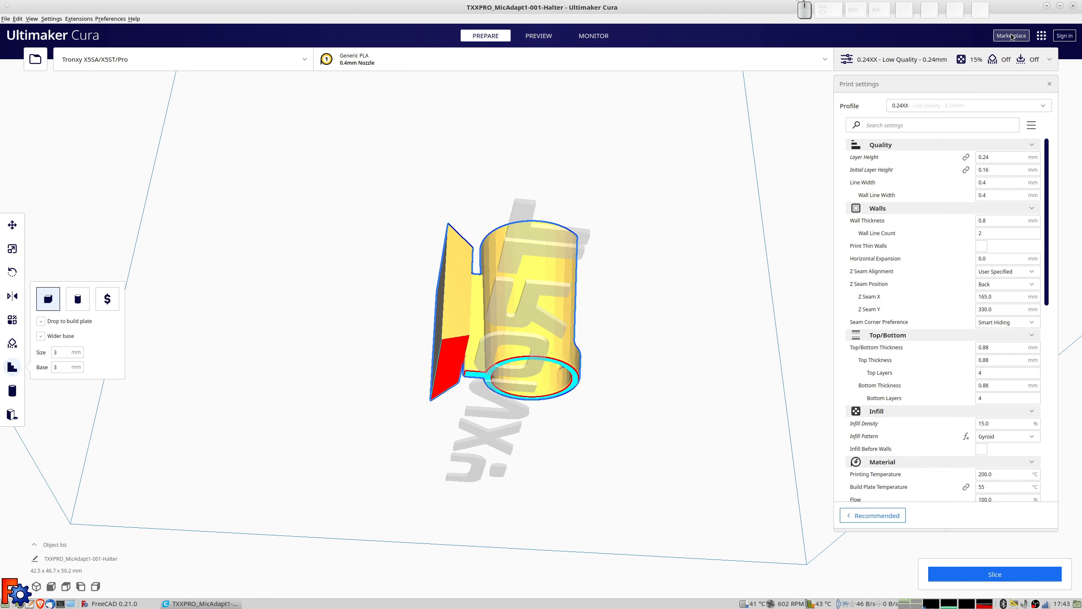
{"action": "left_click", "coordinate": [14, 391]}
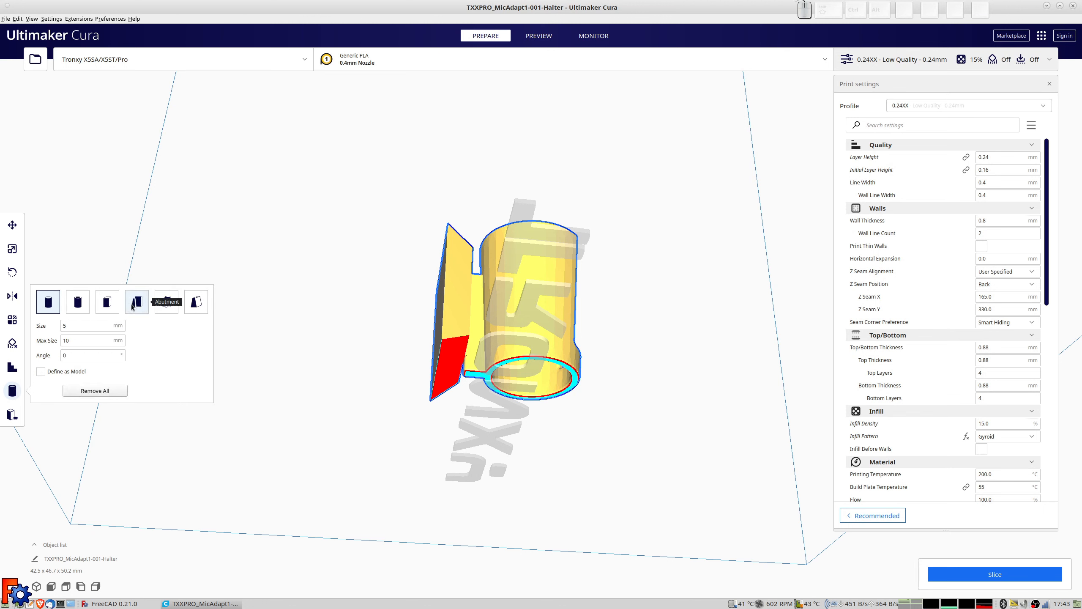
{"action": "left_click", "coordinate": [12, 367]}
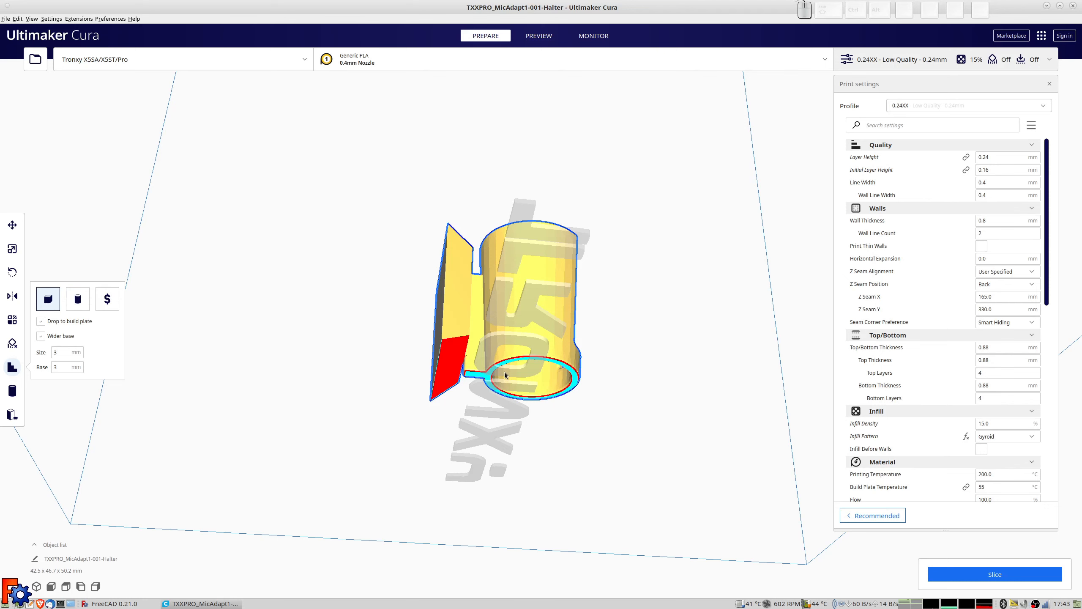
Step: Place the first 3 mm cube supports under the red overhanging end face of the adapter plate
{"action": "scroll", "coordinate": [434, 374], "scroll_direction": "up", "scroll_amount": 3}
{"action": "middle_click_drag", "start_coordinate": [393, 403], "coordinate": [403, 336]}
{"action": "right_click_drag", "start_coordinate": [402, 335], "coordinate": [386, 350]}
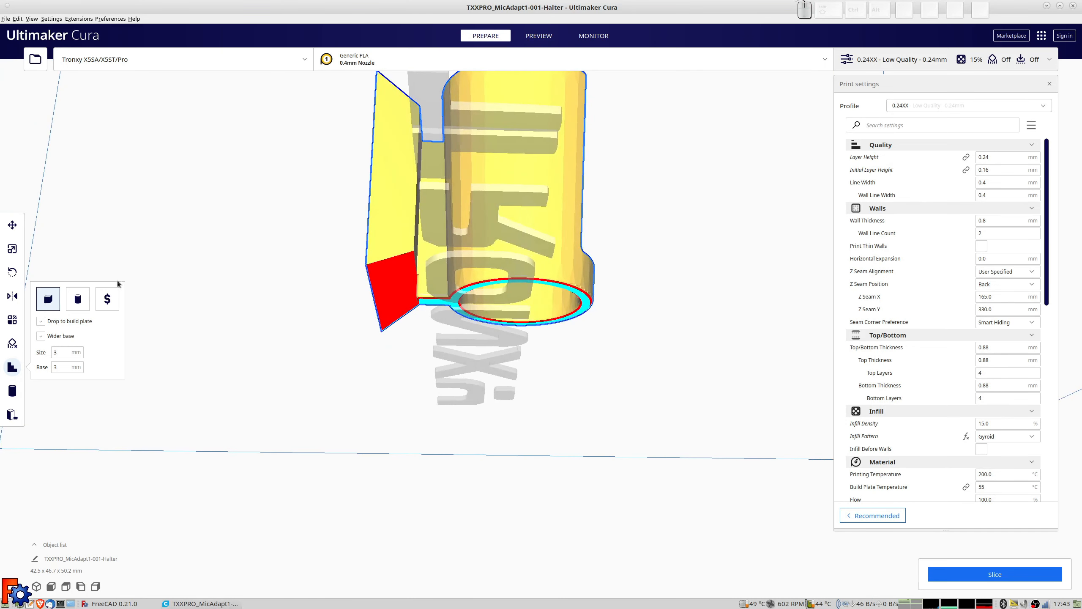
{"action": "left_click", "coordinate": [377, 273]}
{"action": "left_click", "coordinate": [393, 271]}
{"action": "left_click", "coordinate": [407, 265]}
{"action": "left_click", "coordinate": [405, 295]}
{"action": "left_click", "coordinate": [393, 292]}
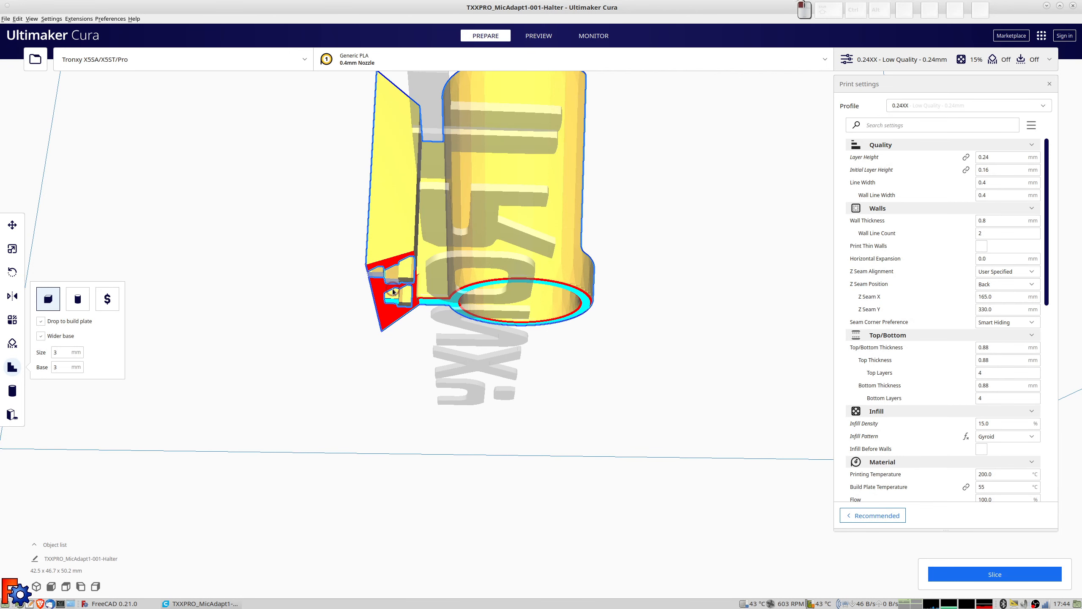
Step: Add more cube supports along the middle of the adapter plate's underside, filling uncovered areas near the connecting rib
{"action": "right_click_drag", "start_coordinate": [394, 302], "coordinate": [428, 192]}
{"action": "left_click", "coordinate": [428, 193]}
{"action": "left_click", "coordinate": [408, 181]}
{"action": "left_click", "coordinate": [402, 198]}
{"action": "left_click", "coordinate": [416, 210]}
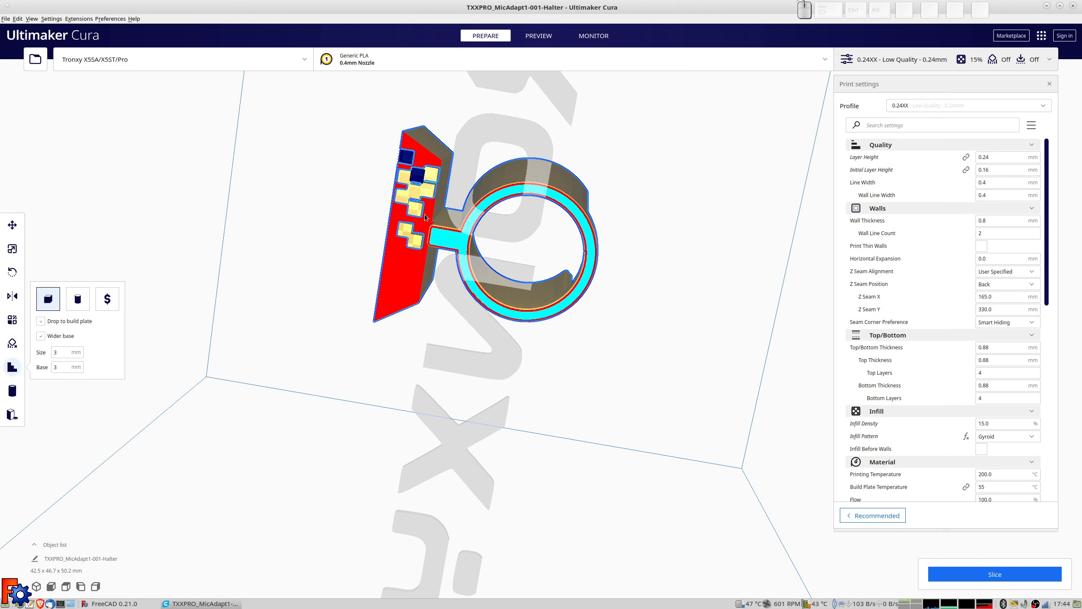
{"action": "left_click", "coordinate": [425, 215]}
{"action": "left_click", "coordinate": [419, 230]}
{"action": "left_click", "coordinate": [399, 214]}
{"action": "left_click", "coordinate": [401, 245]}
{"action": "left_click", "coordinate": [388, 254]}
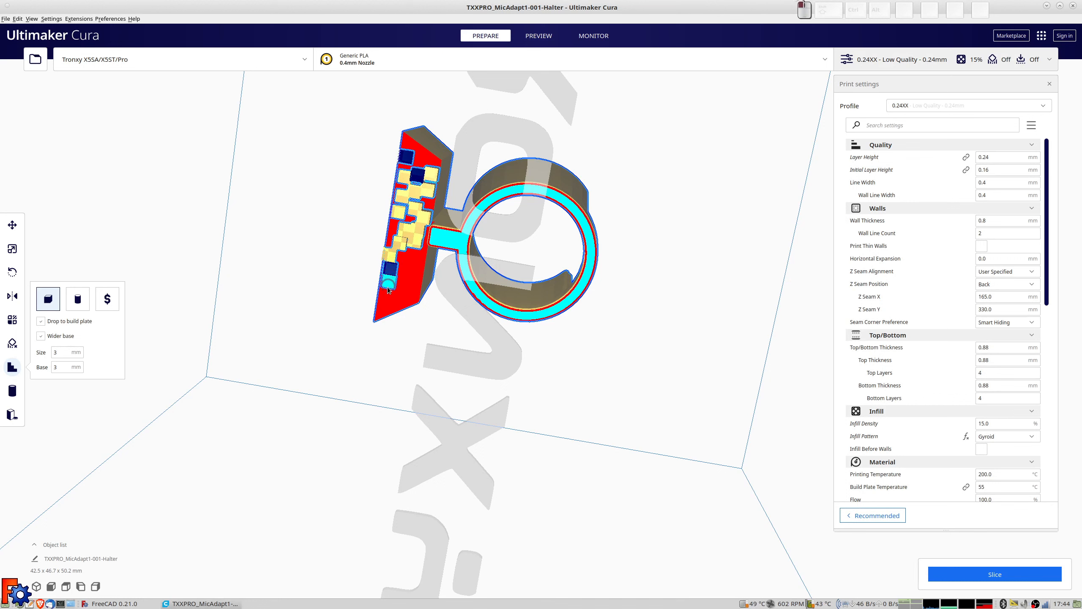
Step: Fill the pointed end of the adapter plate's underside opposite the first supports with cube supports
{"action": "left_click", "coordinate": [385, 298]}
{"action": "left_click", "coordinate": [383, 313]}
{"action": "left_click", "coordinate": [396, 306]}
{"action": "left_click", "coordinate": [399, 293]}
{"action": "left_click", "coordinate": [403, 277]}
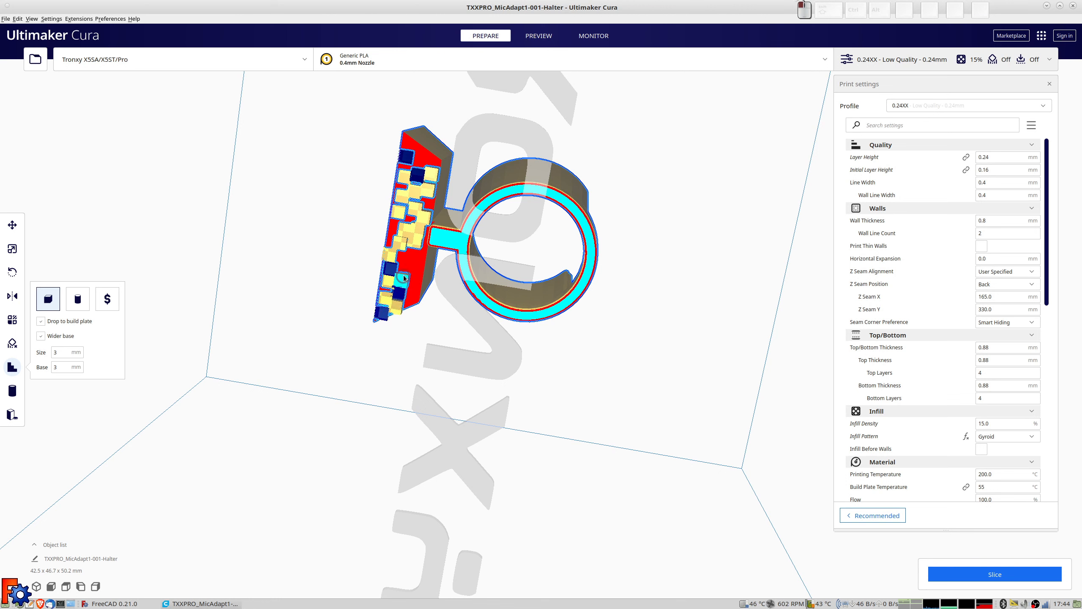
{"action": "left_click", "coordinate": [405, 261]}
{"action": "left_click", "coordinate": [417, 254]}
{"action": "left_click", "coordinate": [416, 288]}
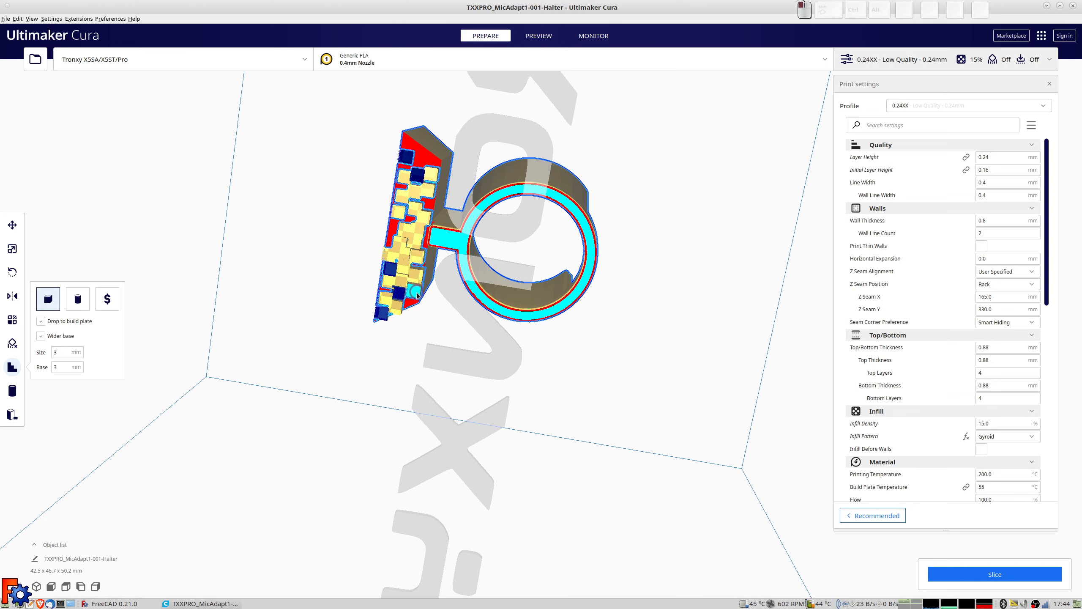
{"action": "left_click", "coordinate": [411, 302]}
Step: Cover the remaining end of the adapter plate's underside with cube supports and close the gaps along its edges
{"action": "left_click", "coordinate": [422, 163]}
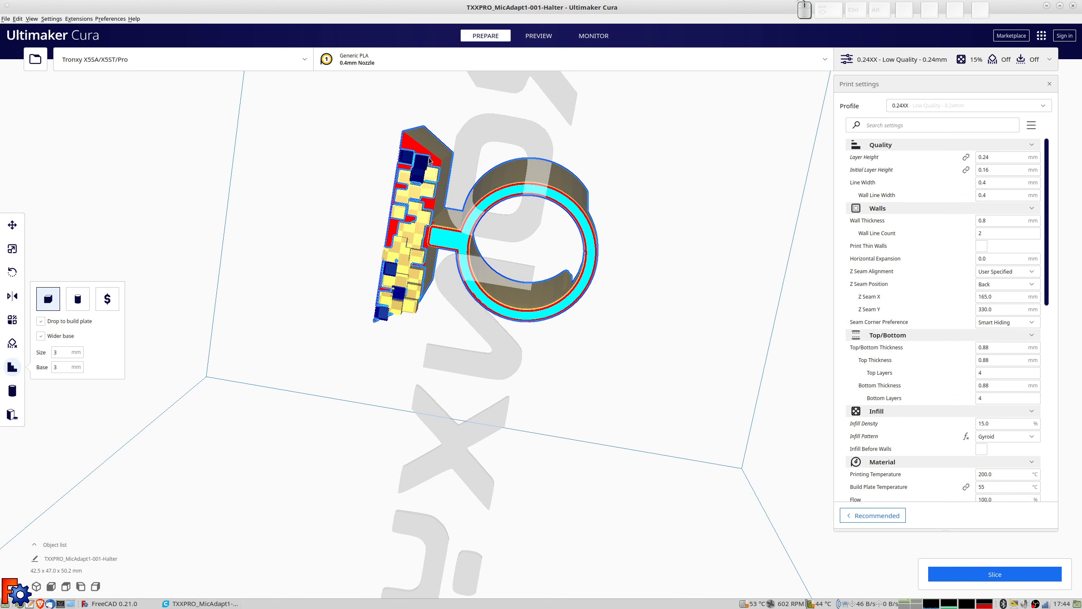
{"action": "left_click", "coordinate": [436, 164]}
{"action": "left_click", "coordinate": [420, 149]}
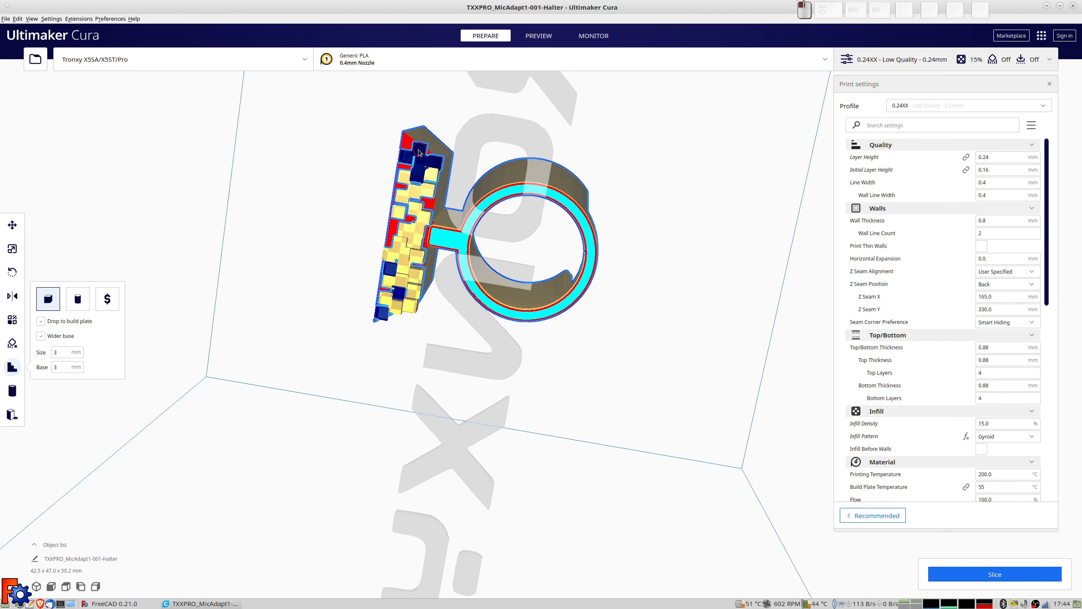
{"action": "left_click", "coordinate": [405, 146]}
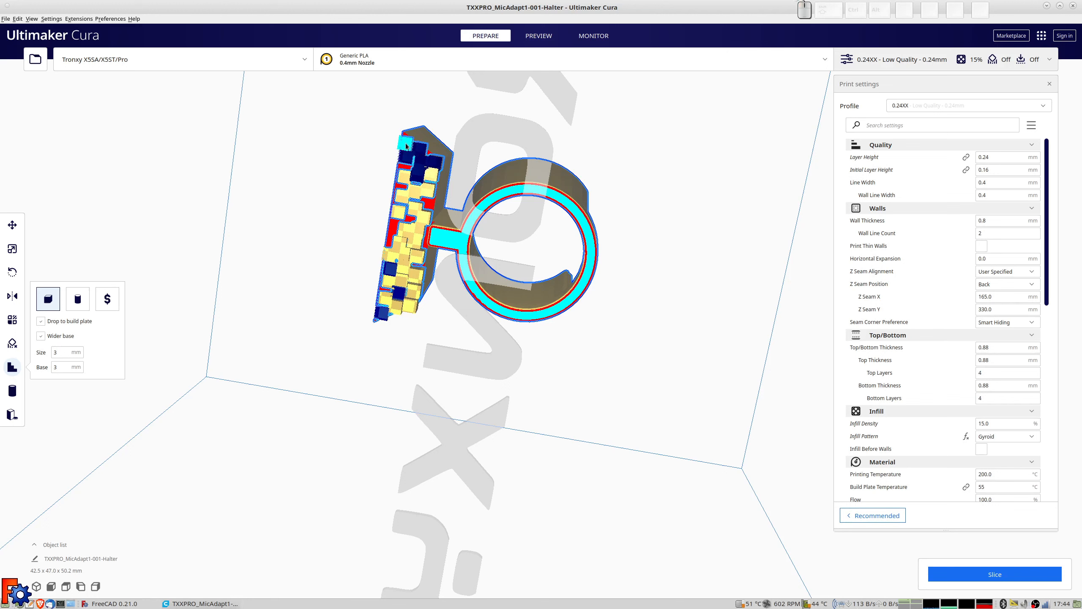
{"action": "left_click", "coordinate": [393, 227]}
{"action": "left_click", "coordinate": [387, 239]}
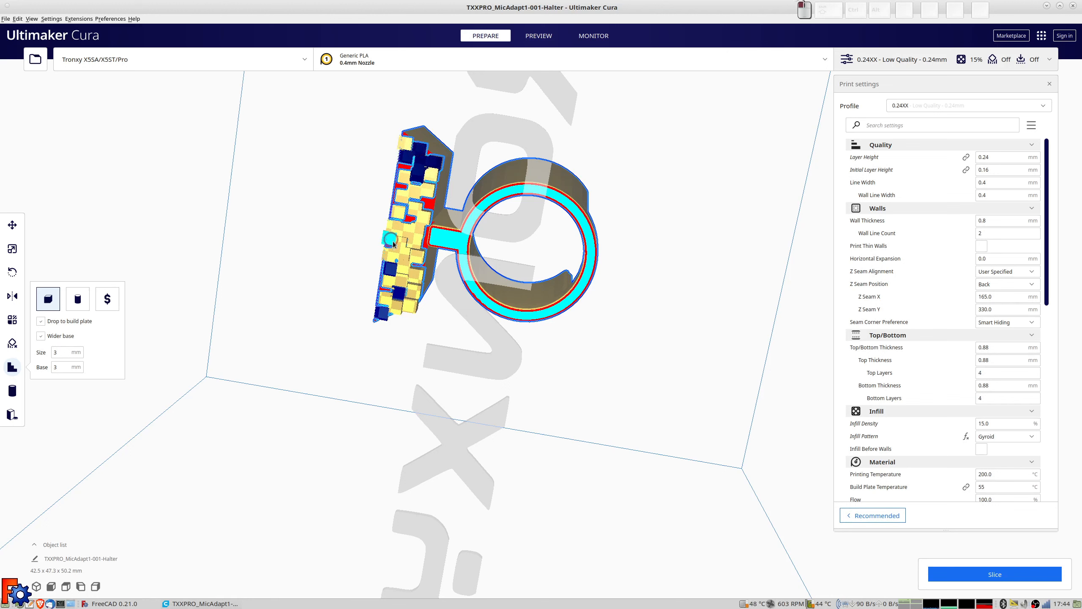
{"action": "left_click", "coordinate": [427, 203]}
Step: Add a cube support at the uncovered spot where the connecting rib meets the adapter plate
{"action": "mouse_move", "coordinate": [421, 215]}
{"action": "middle_mouse_down"}
{"action": "mouse_move", "coordinate": [431, 225]}
{"action": "mouse_move", "coordinate": [420, 201]}
{"action": "middle_mouse_up"}
{"action": "right_click_drag", "start_coordinate": [420, 201], "coordinate": [413, 244]}
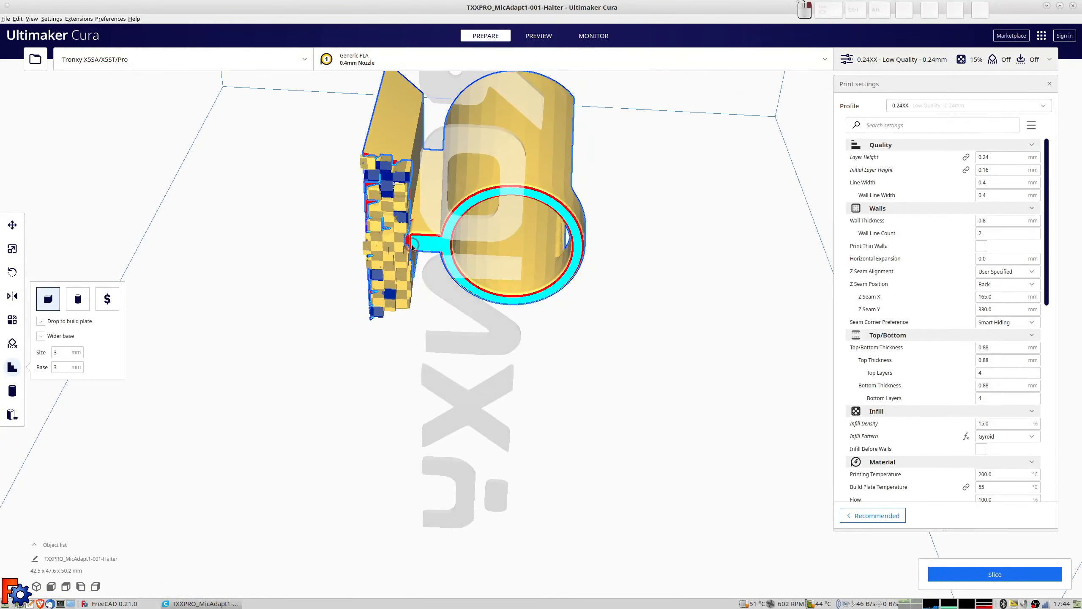
{"action": "scroll", "coordinate": [415, 247], "scroll_direction": "up", "scroll_amount": 5}
{"action": "right_click_drag", "start_coordinate": [333, 190], "coordinate": [386, 185]}
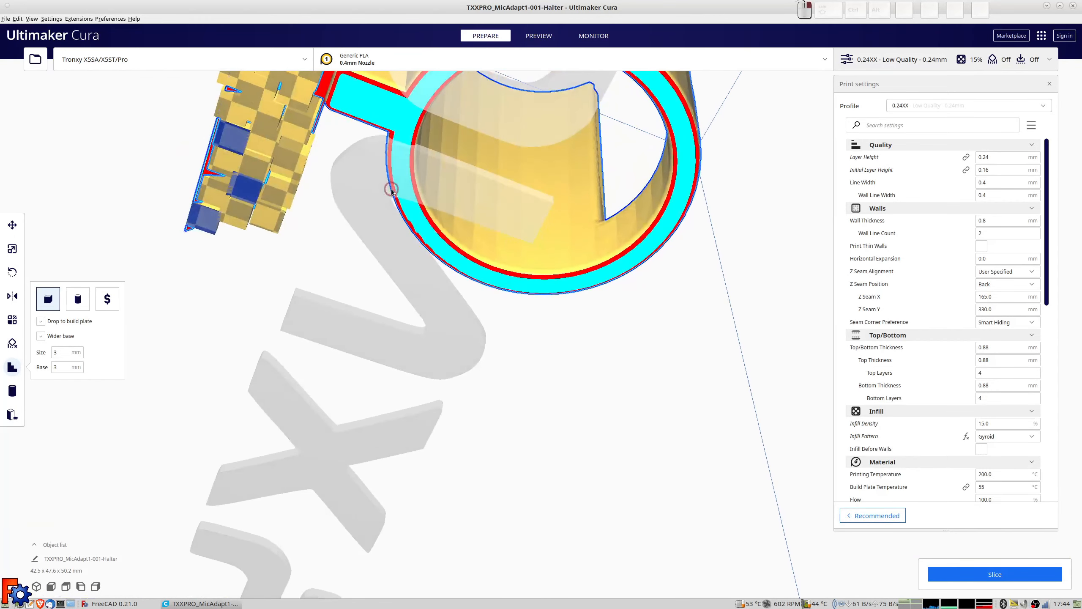
{"action": "left_click", "coordinate": [325, 83]}
Step: Slice the supported holder and inspect it from below and from above
{"action": "right_click_drag", "start_coordinate": [355, 113], "coordinate": [377, 204]}
{"action": "scroll", "coordinate": [378, 205], "scroll_direction": "down", "scroll_amount": 3}
{"action": "right_click_drag", "start_coordinate": [490, 183], "coordinate": [473, 210]}
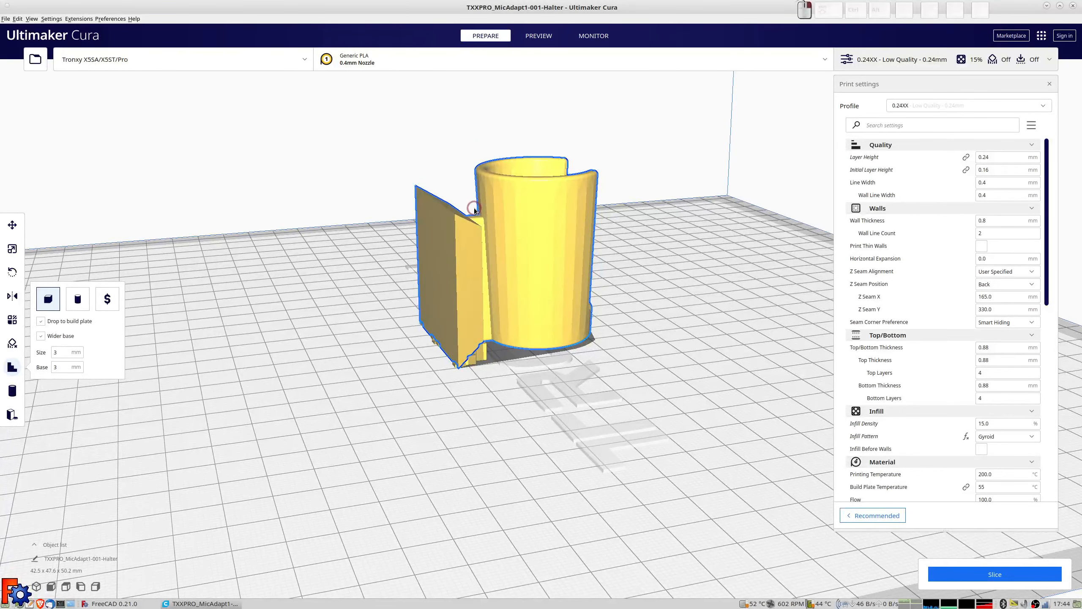
{"action": "left_click", "coordinate": [991, 574]}
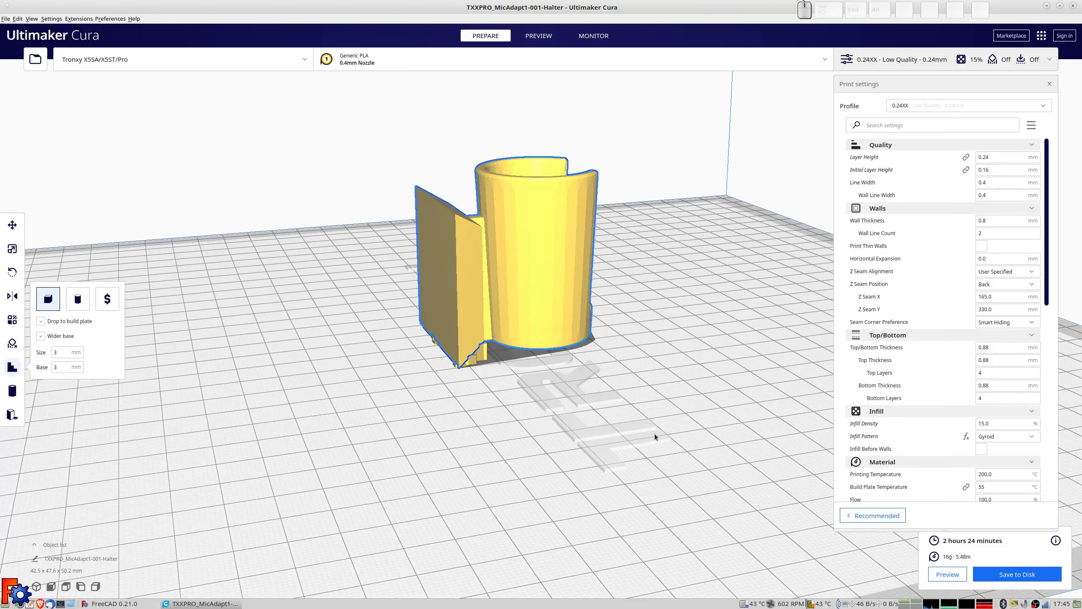
{"action": "right_click_drag", "start_coordinate": [609, 353], "coordinate": [459, 280]}
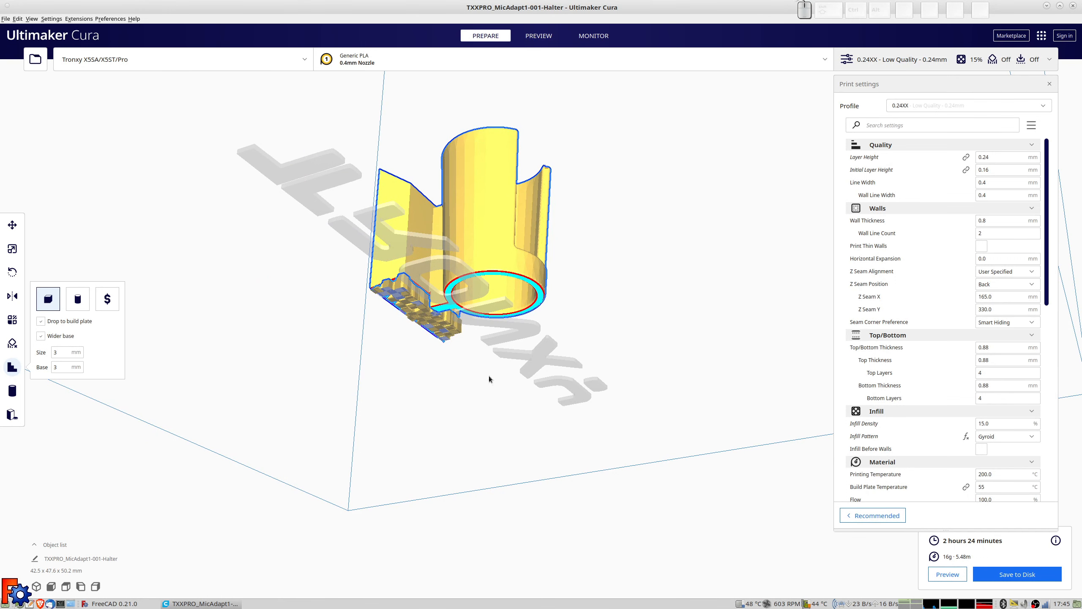
{"action": "right_click_drag", "start_coordinate": [484, 319], "coordinate": [537, 415]}
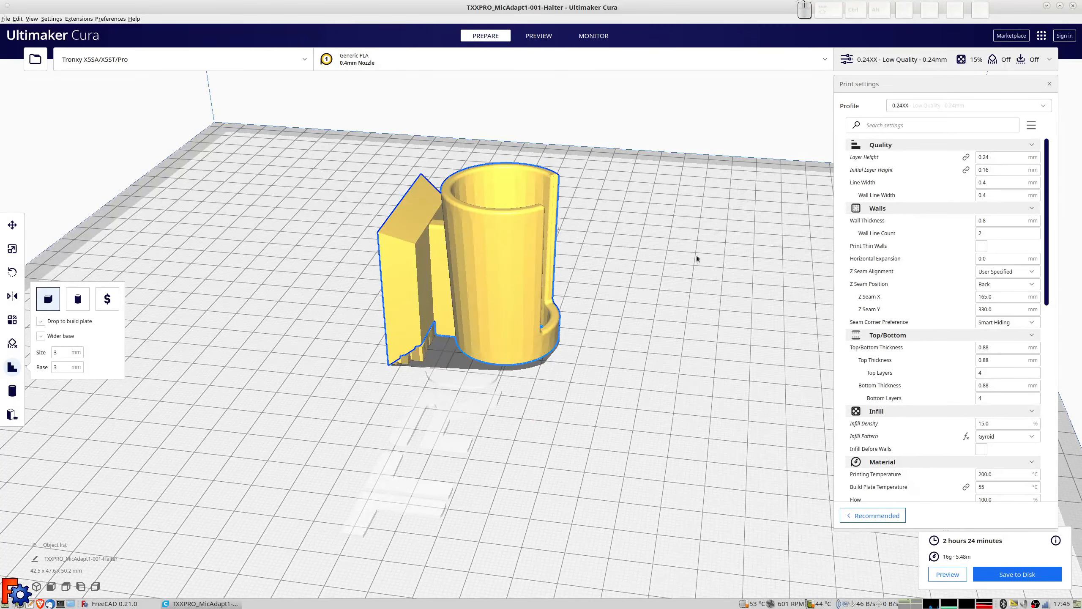
Step: Set the print speed and the wall speed to 100 mm/s in the print settings
{"action": "scroll", "coordinate": [1023, 394], "scroll_direction": "down", "scroll_amount": 5}
{"action": "scroll", "coordinate": [1019, 387], "scroll_direction": "down", "scroll_amount": 3}
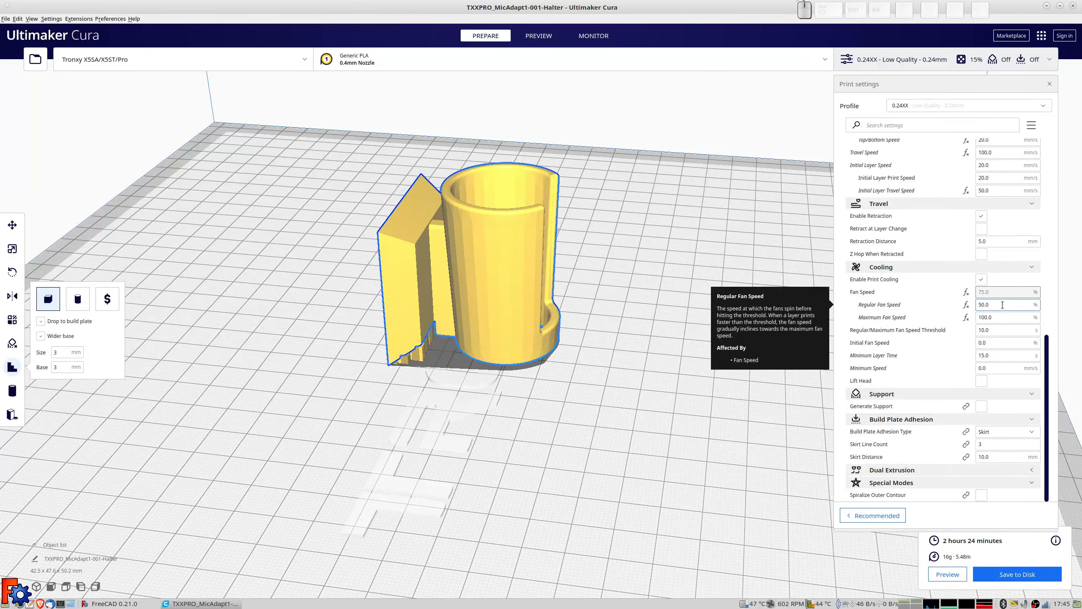
{"action": "scroll", "coordinate": [1012, 331], "scroll_direction": "up", "scroll_amount": 4}
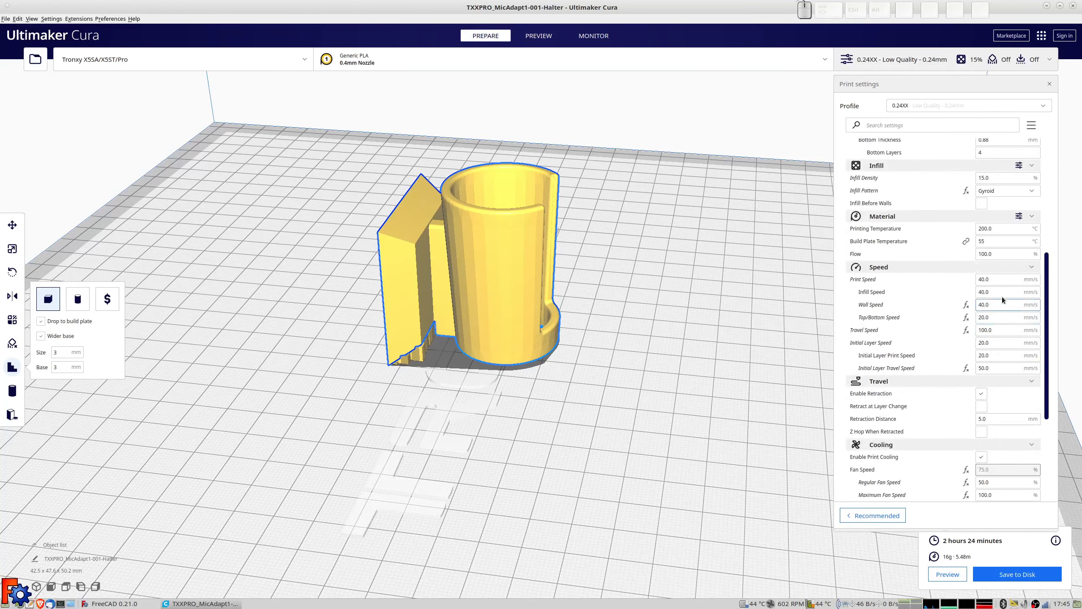
{"action": "left_click", "coordinate": [999, 280]}
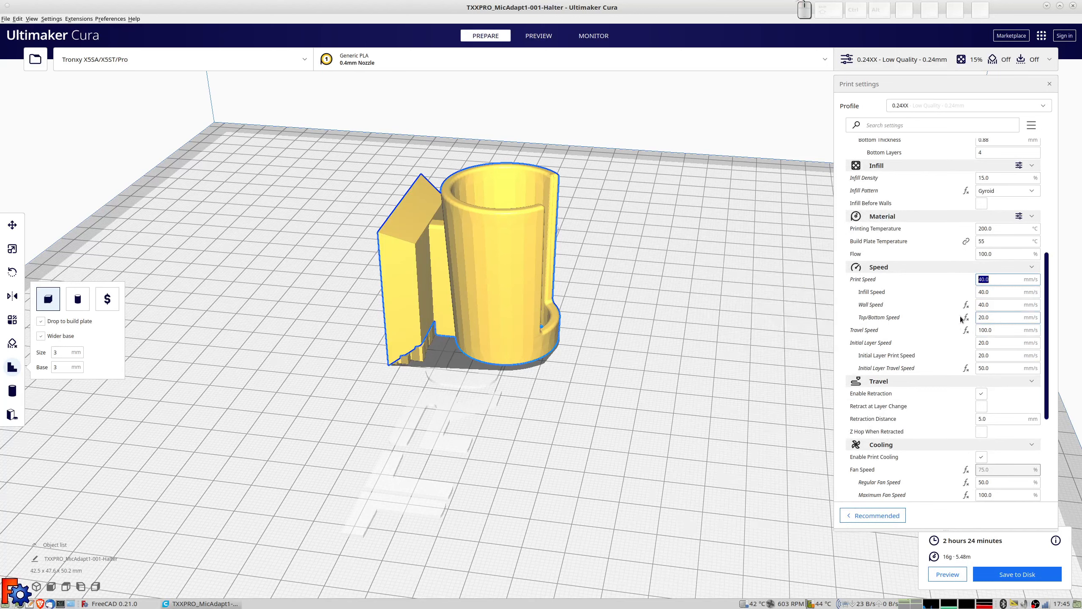
{"action": "type", "text": "100"}
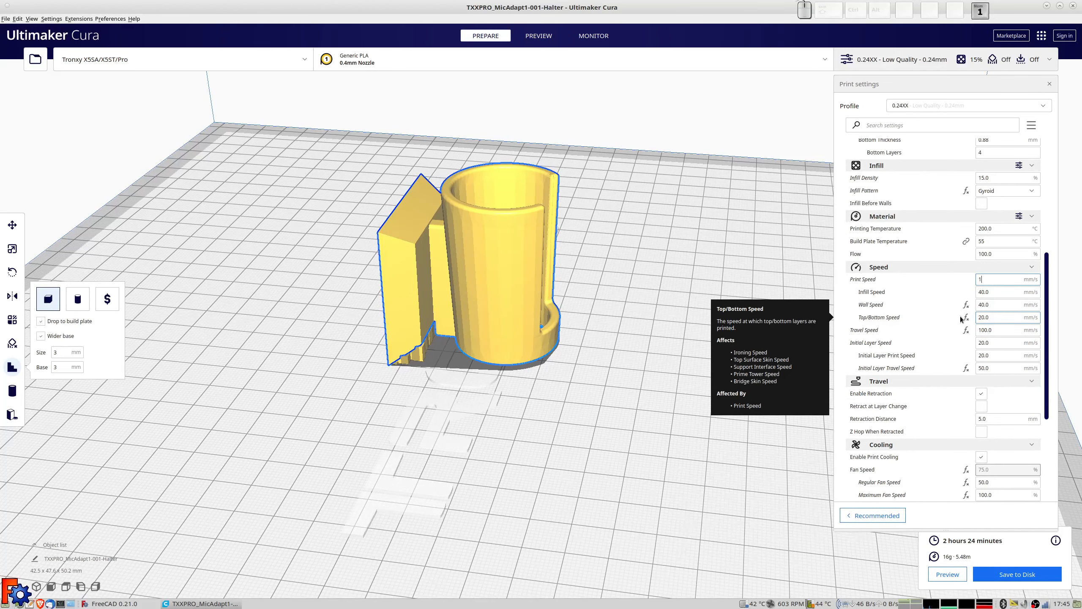
{"action": "key", "text": "Tab"}
{"action": "key", "text": "Tab"}
{"action": "type", "text": "100"}
Step: Set the top/bottom speed and the initial layer speed to 50 mm/s and slice the holder again
{"action": "key", "text": "Tab"}
{"action": "key", "text": "Tab"}
{"action": "left_click", "coordinate": [1018, 315]}
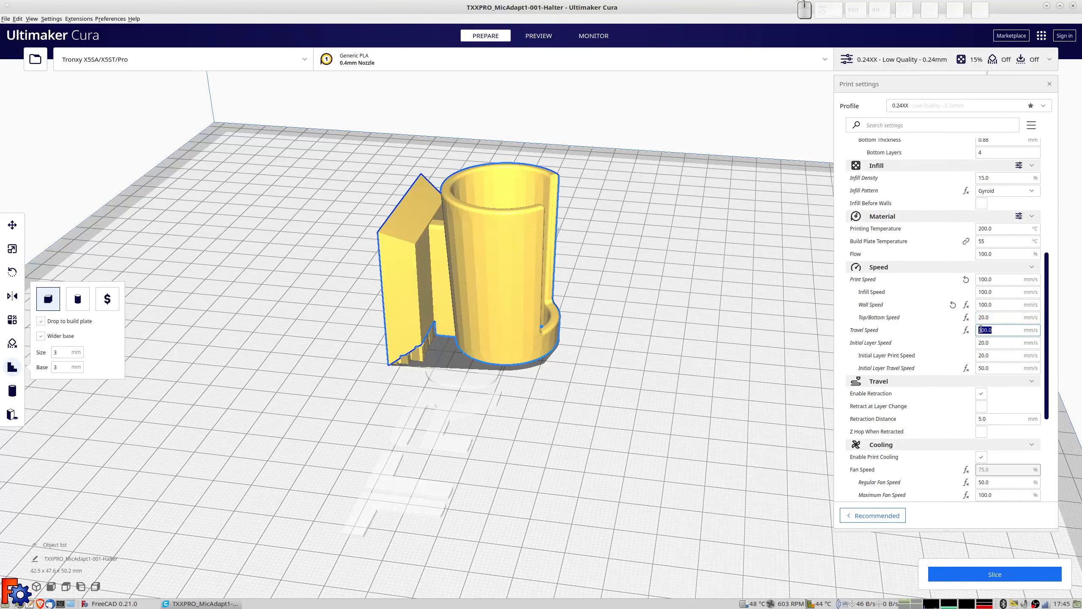
{"action": "type", "text": "50"}
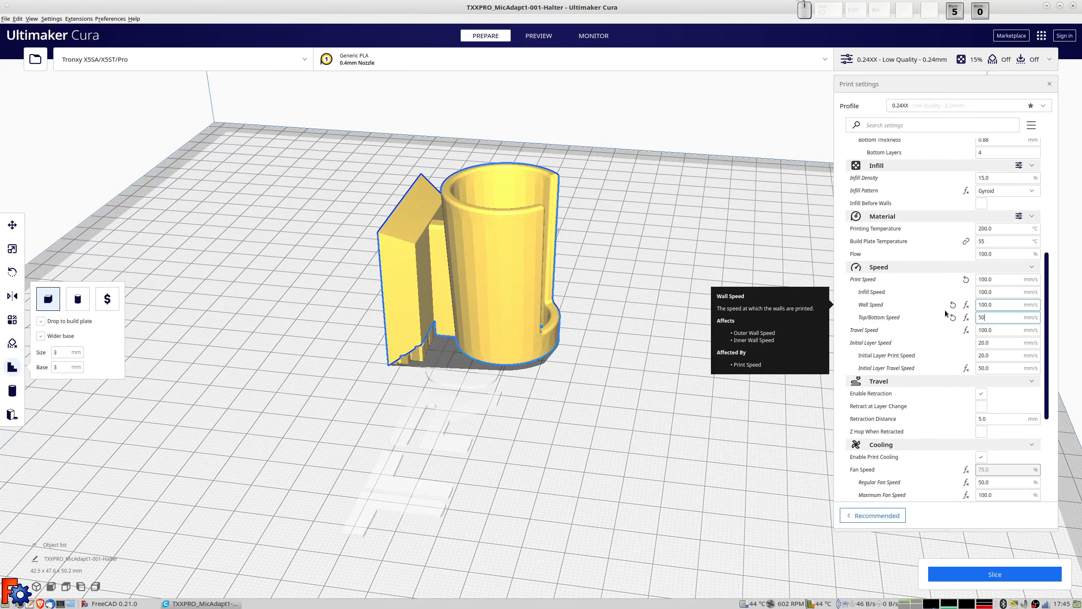
{"action": "left_click", "coordinate": [959, 344]}
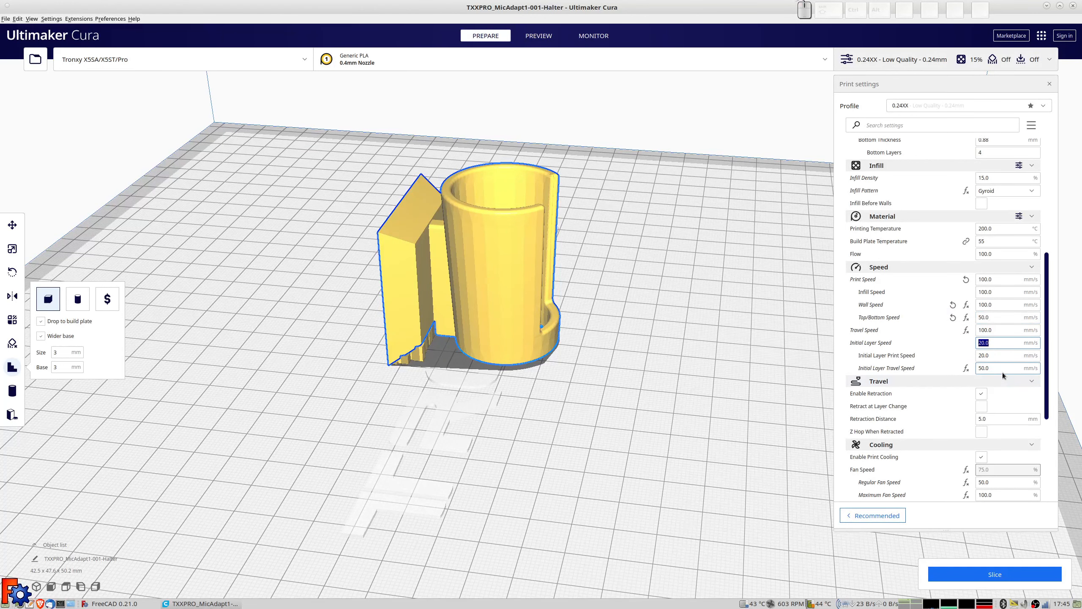
{"action": "type", "text": "50"}
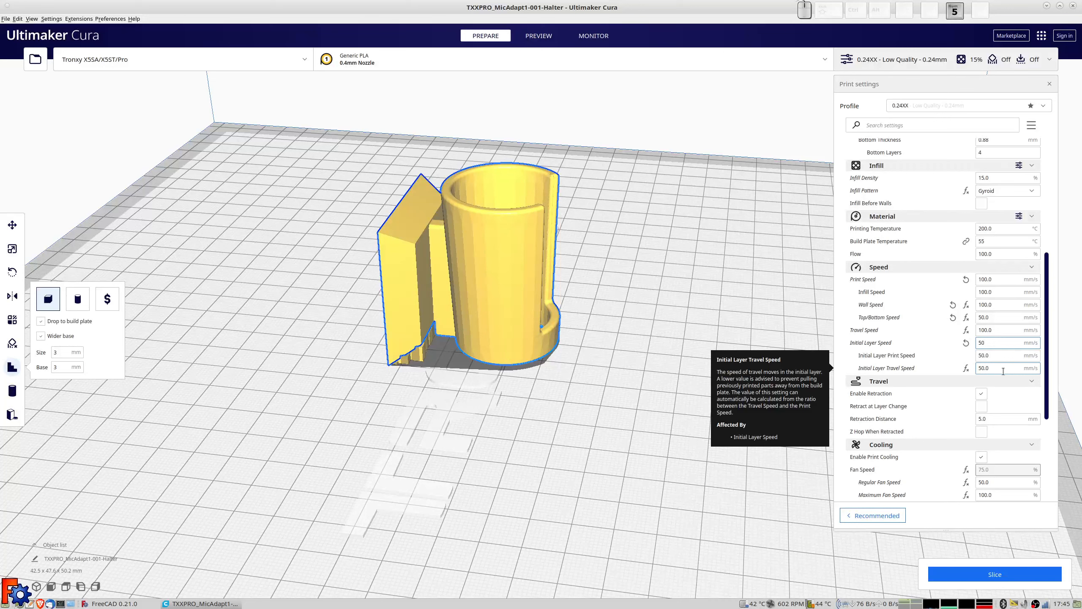
{"action": "left_click", "coordinate": [981, 576]}
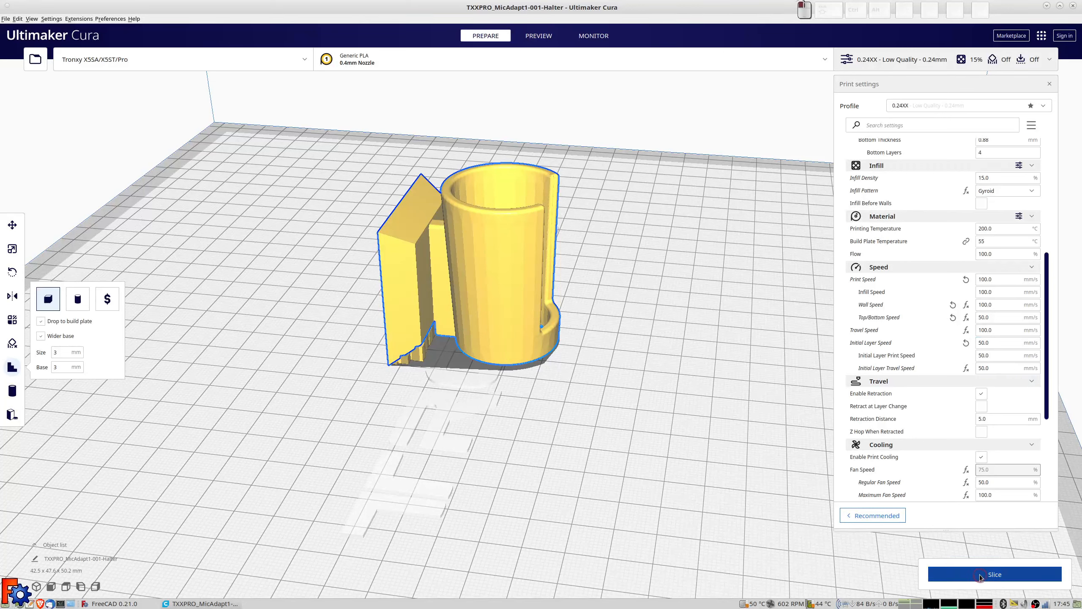